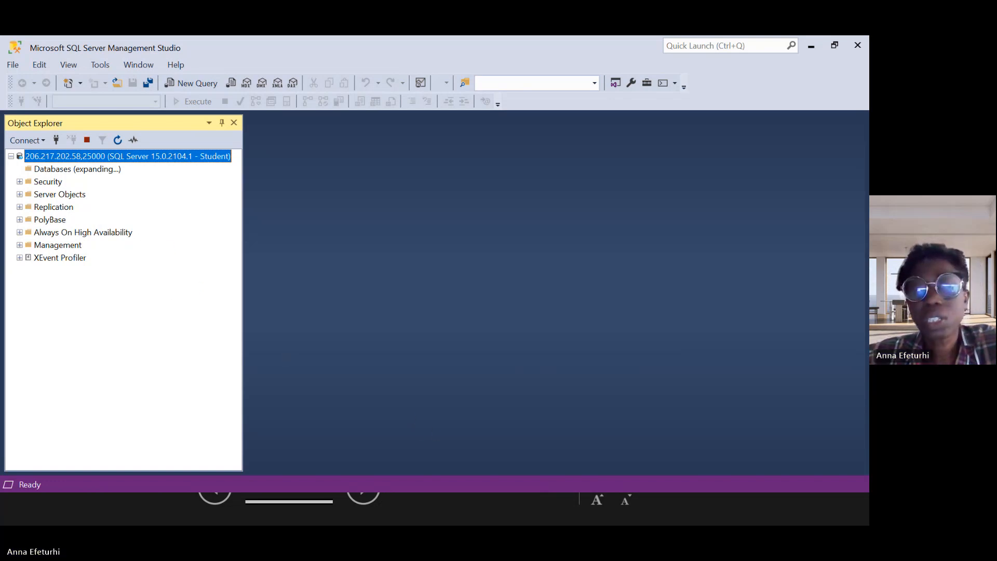
Switch to Chrome with the personal profile, search for "power bi service" and open the Power BI sign-in result
{"action": "mouse_move", "coordinate": [500, 523]}
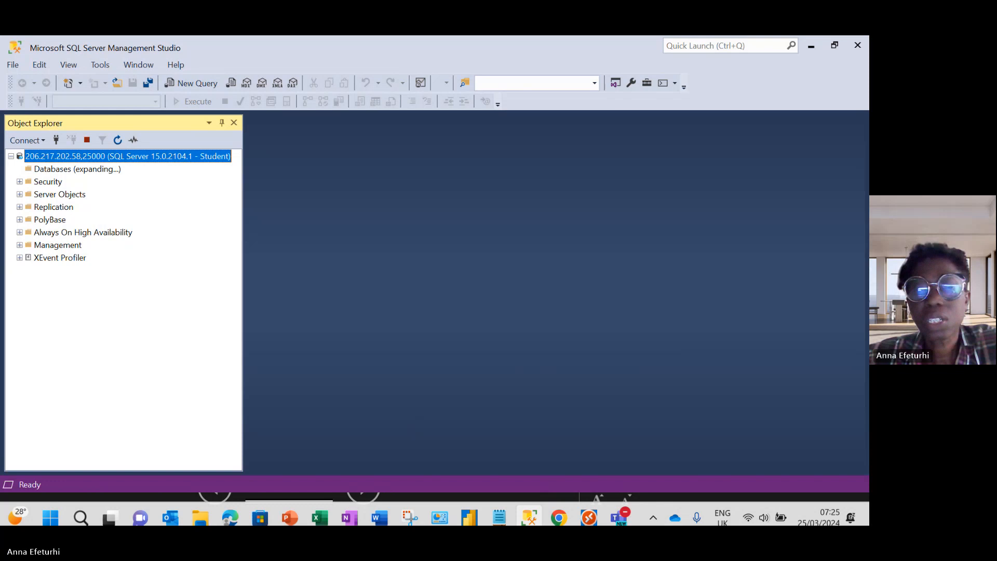
{"action": "left_click", "coordinate": [559, 512]}
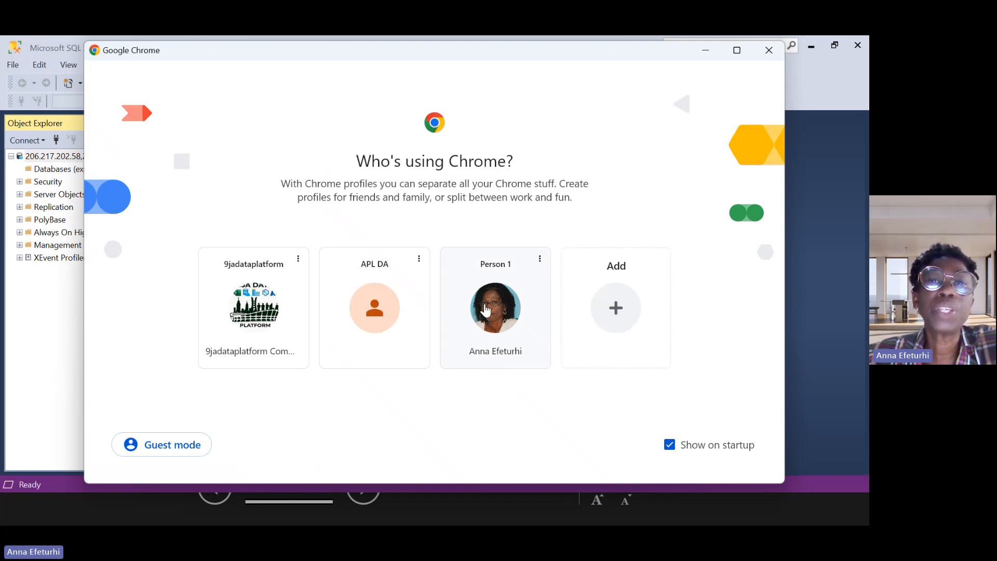
{"action": "left_click", "coordinate": [486, 310]}
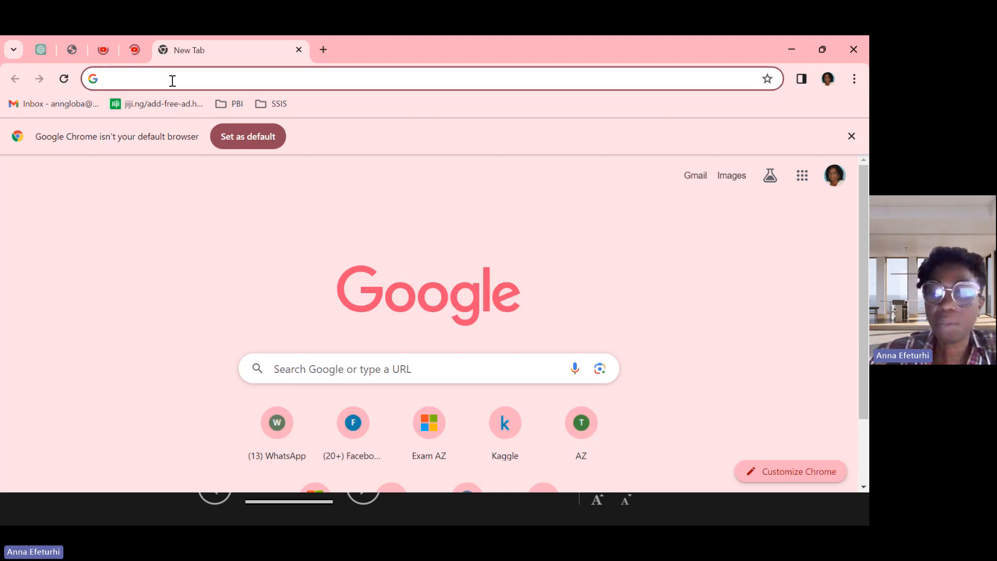
{"action": "type", "text": "power"}
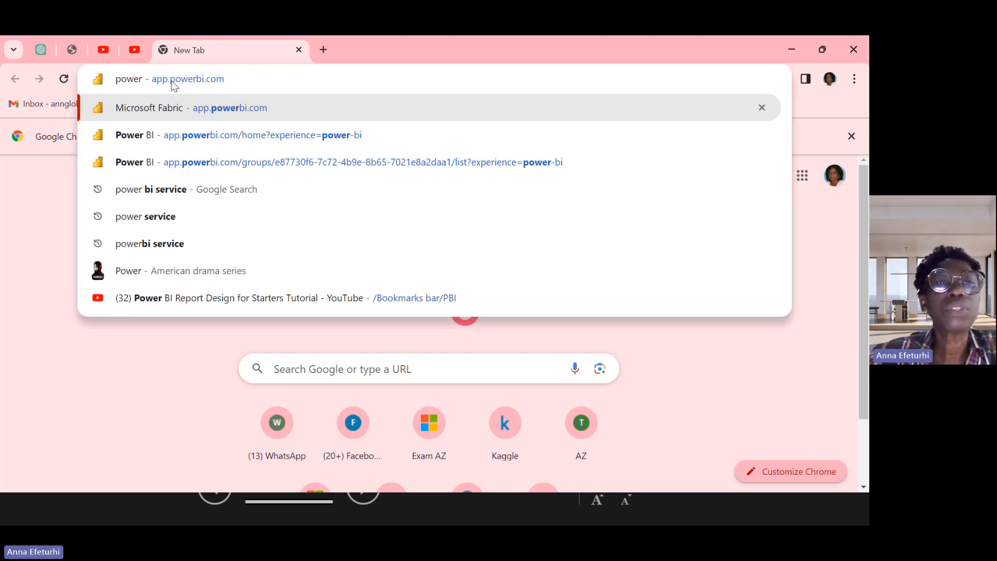
{"action": "left_click", "coordinate": [164, 189]}
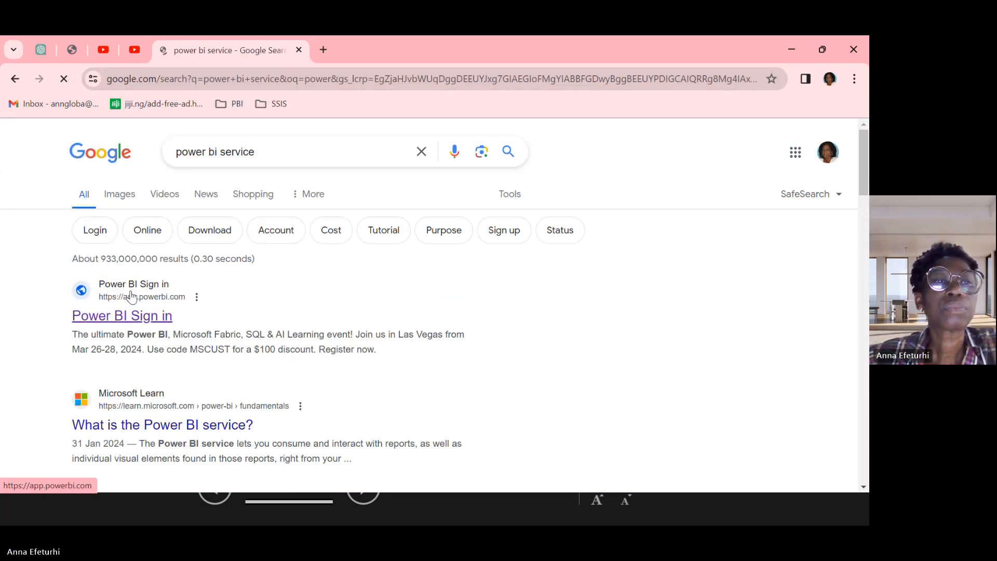
{"action": "left_click", "coordinate": [134, 323]}
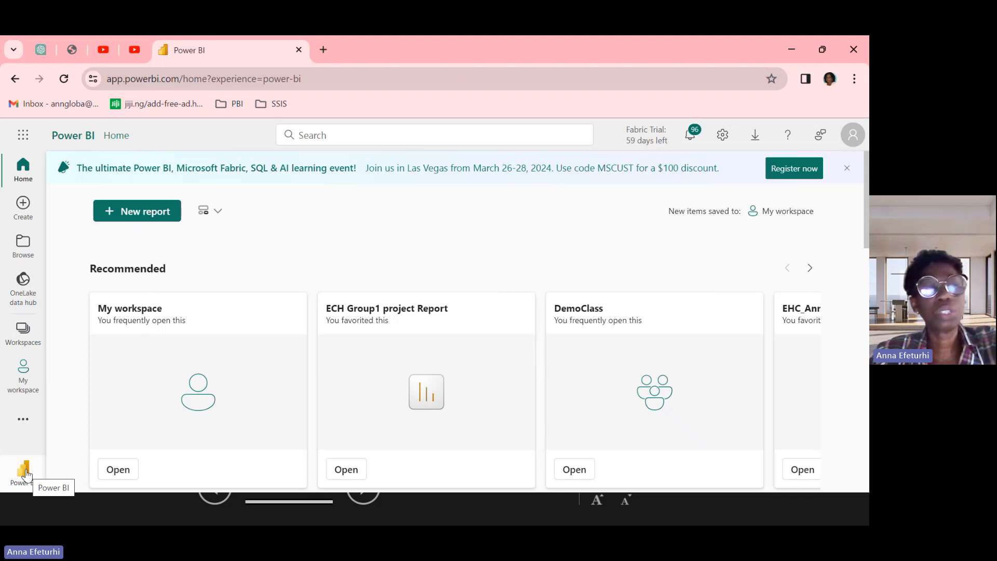
Switch Power BI to the Data Factory experience and create a workspace named WK7
{"action": "left_click", "coordinate": [24, 471]}
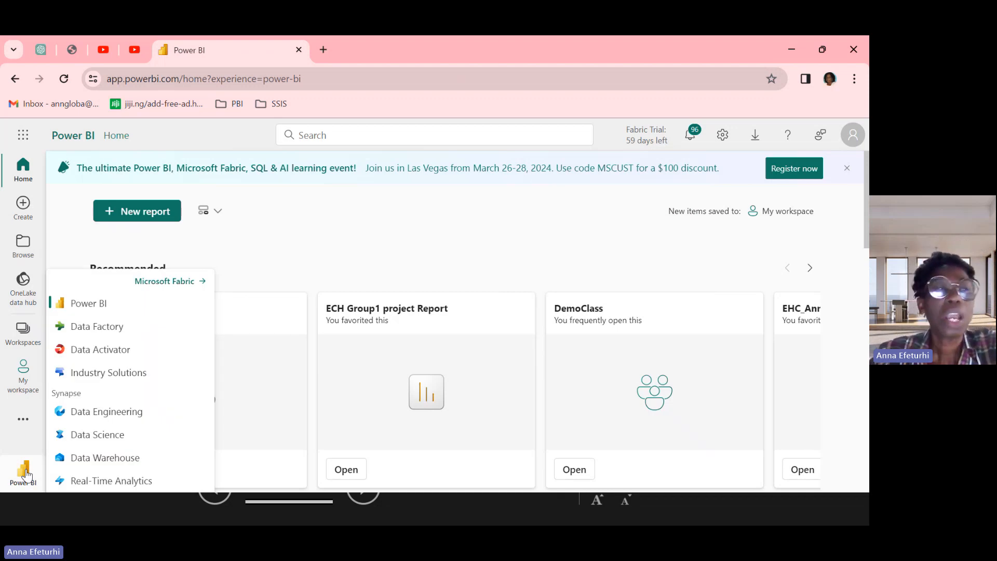
{"action": "left_click", "coordinate": [95, 333]}
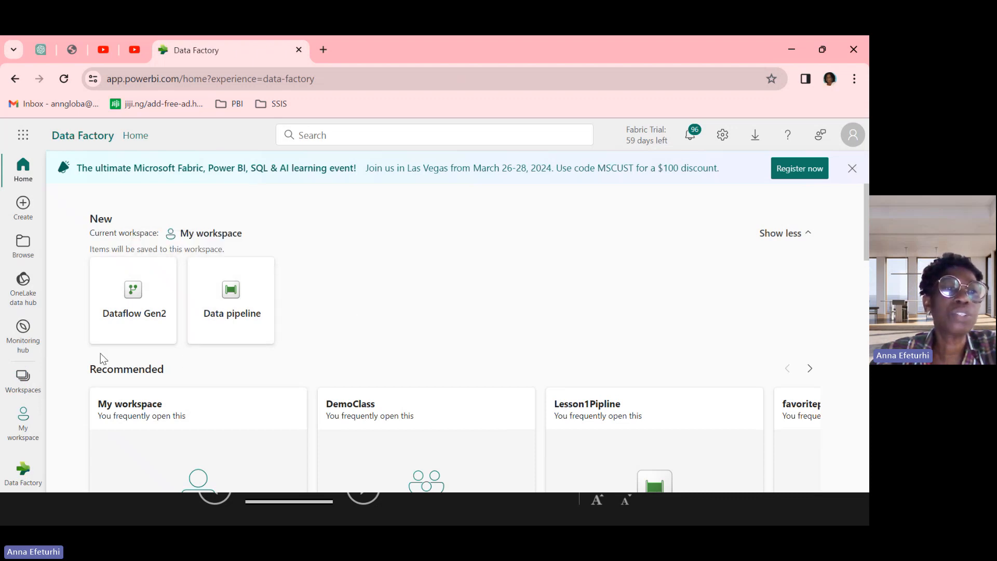
{"action": "left_click", "coordinate": [19, 382]}
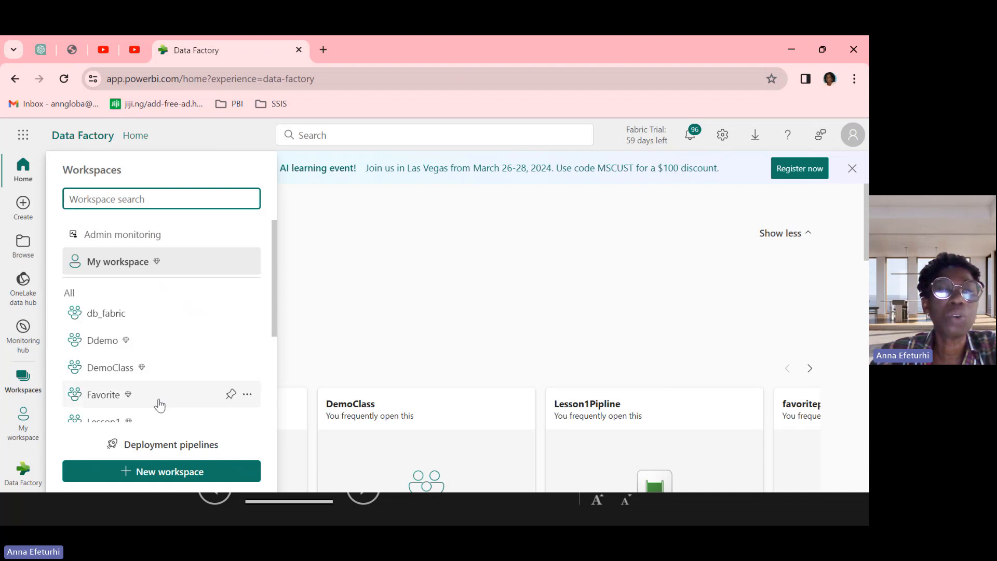
{"action": "left_click", "coordinate": [153, 472]}
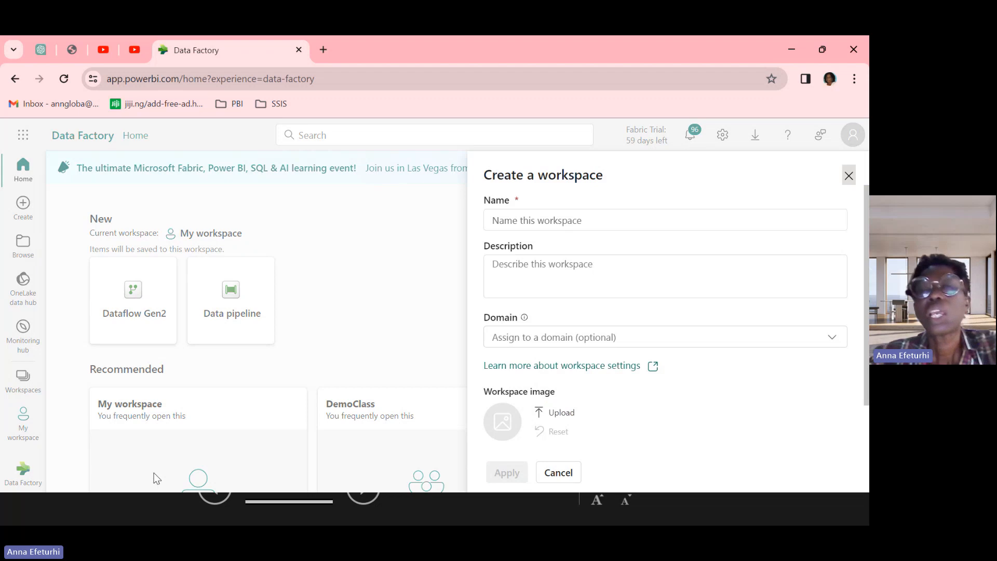
{"action": "left_click", "coordinate": [496, 217]}
{"action": "type", "text": "W"}
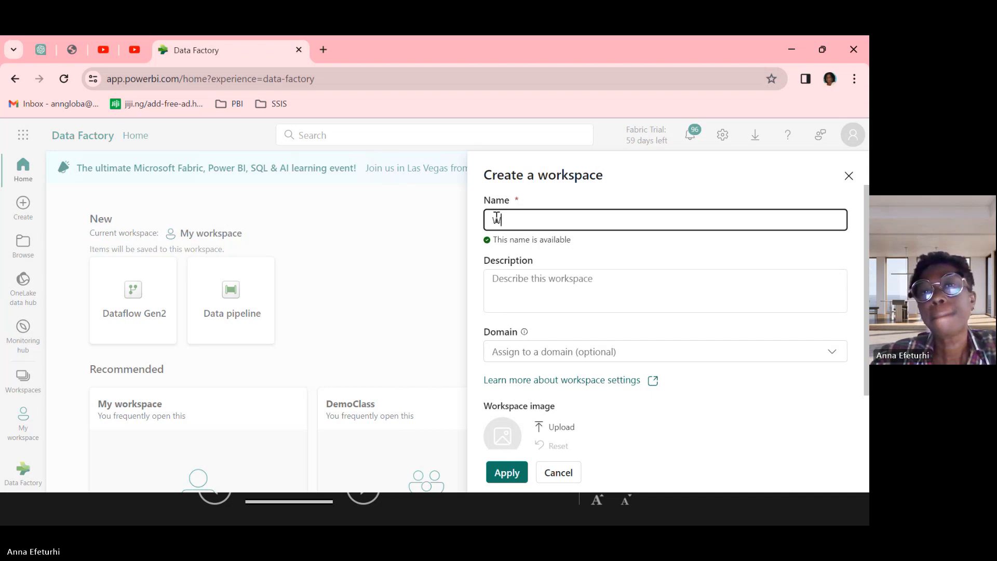
{"action": "type", "text": "K"}
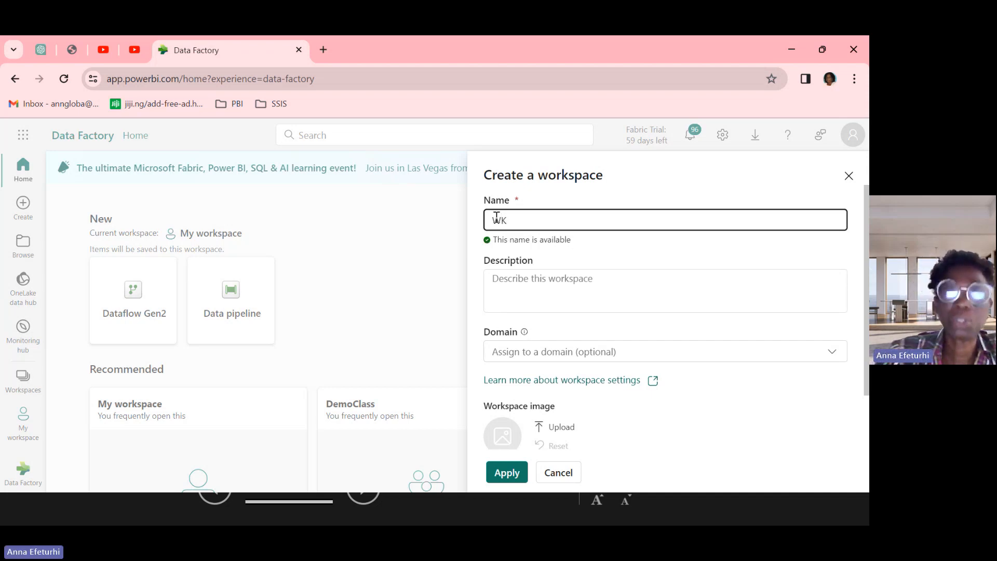
{"action": "type", "text": "7"}
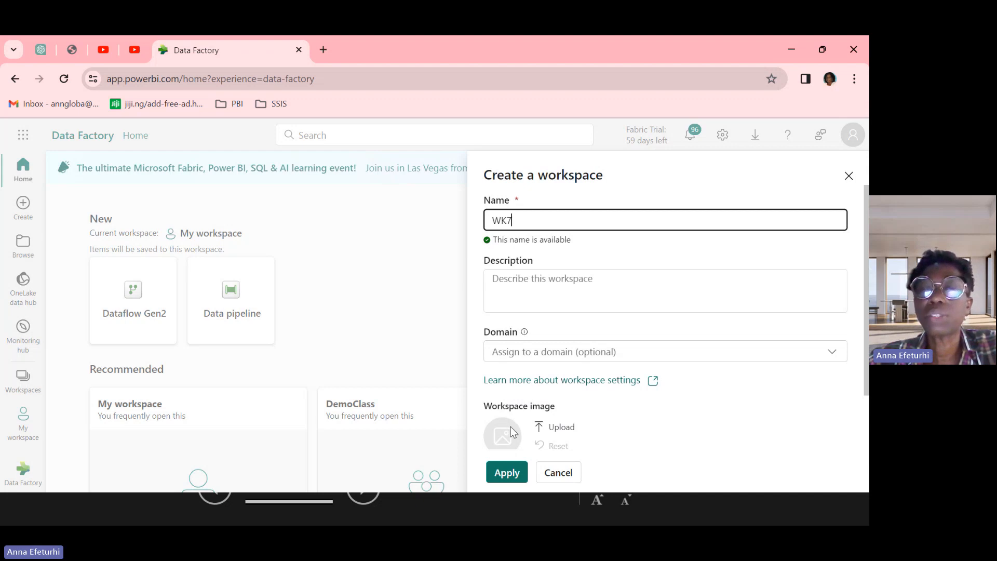
{"action": "left_click", "coordinate": [509, 474]}
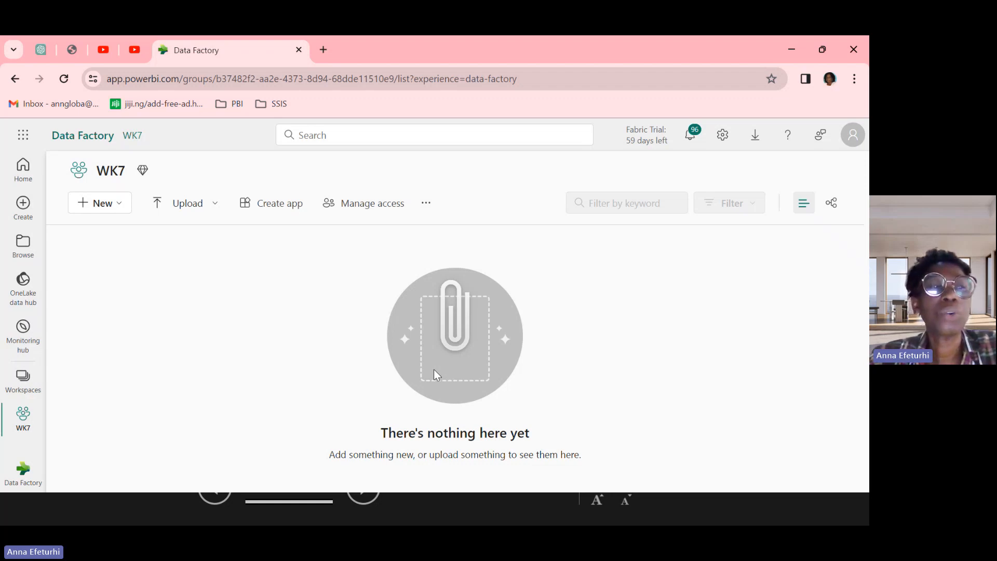
Create a data pipeline named Wk7pipeline in the WK7 workspace
{"action": "left_click", "coordinate": [118, 209]}
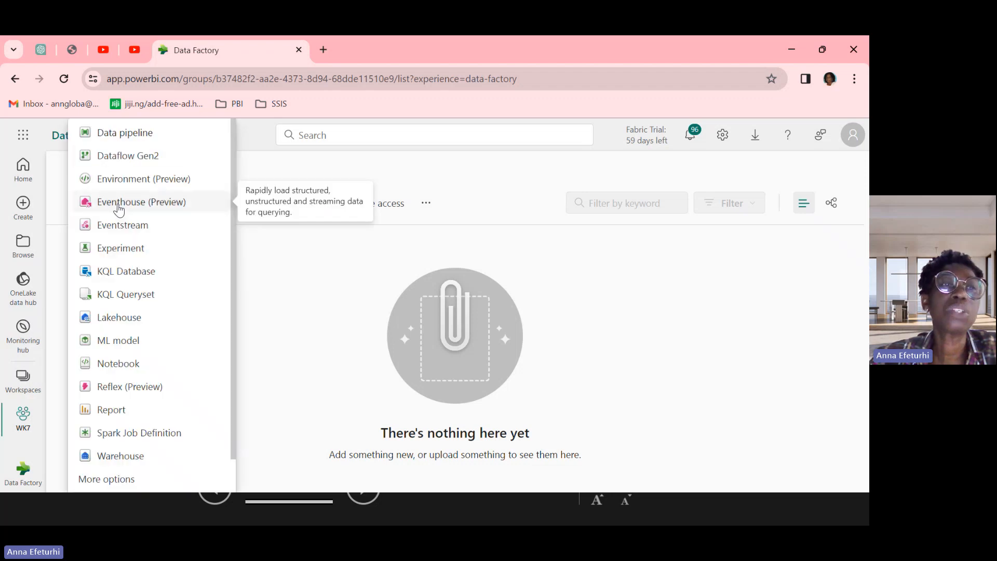
{"action": "left_click", "coordinate": [263, 252]}
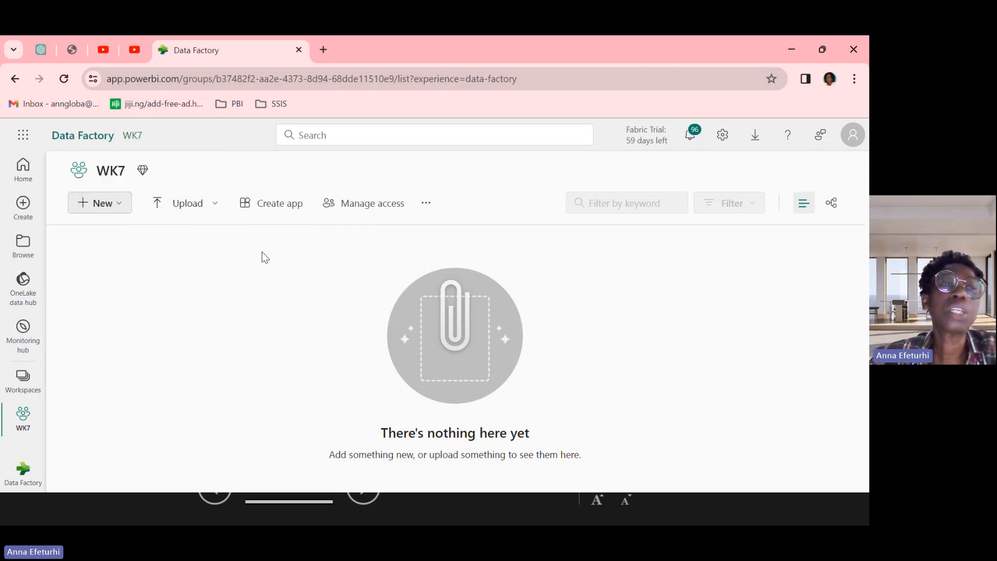
{"action": "left_click", "coordinate": [119, 206]}
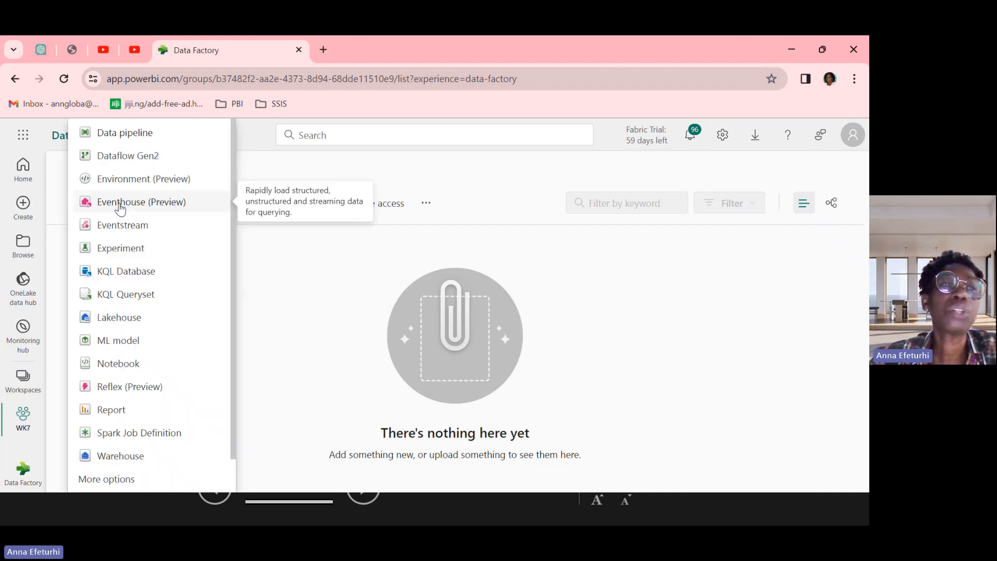
{"action": "left_click", "coordinate": [126, 136]}
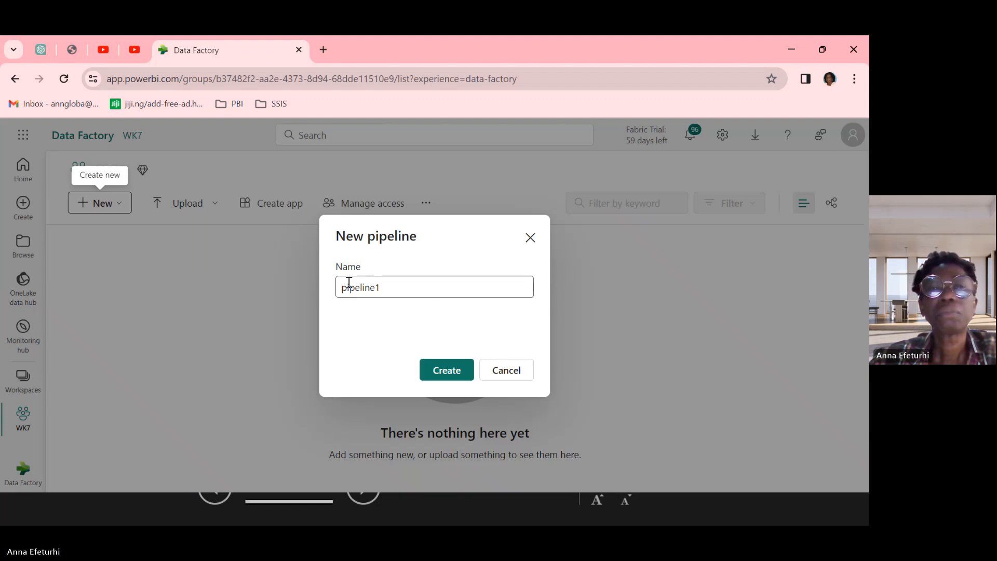
{"action": "left_click", "coordinate": [343, 291]}
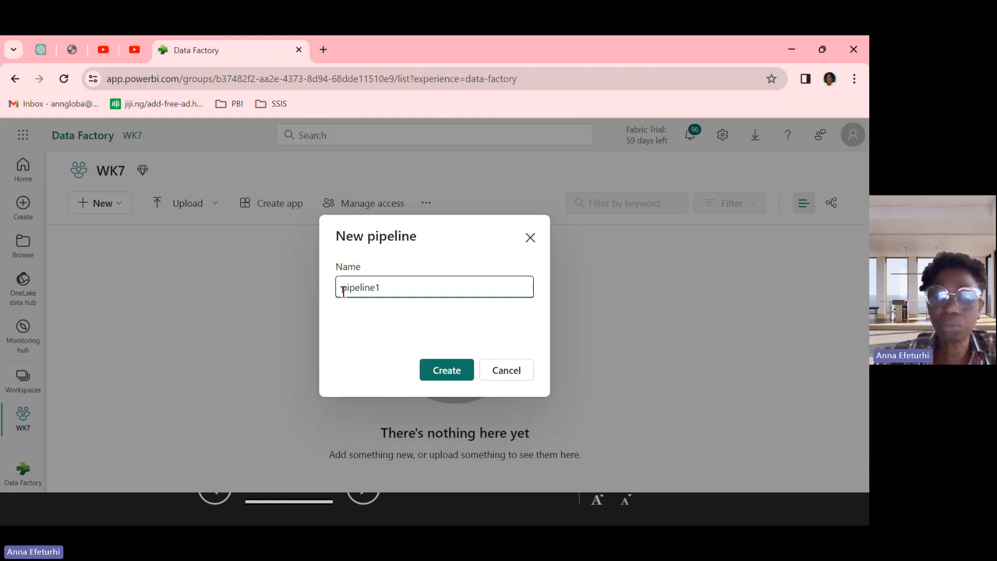
{"action": "type", "text": "Wk7"}
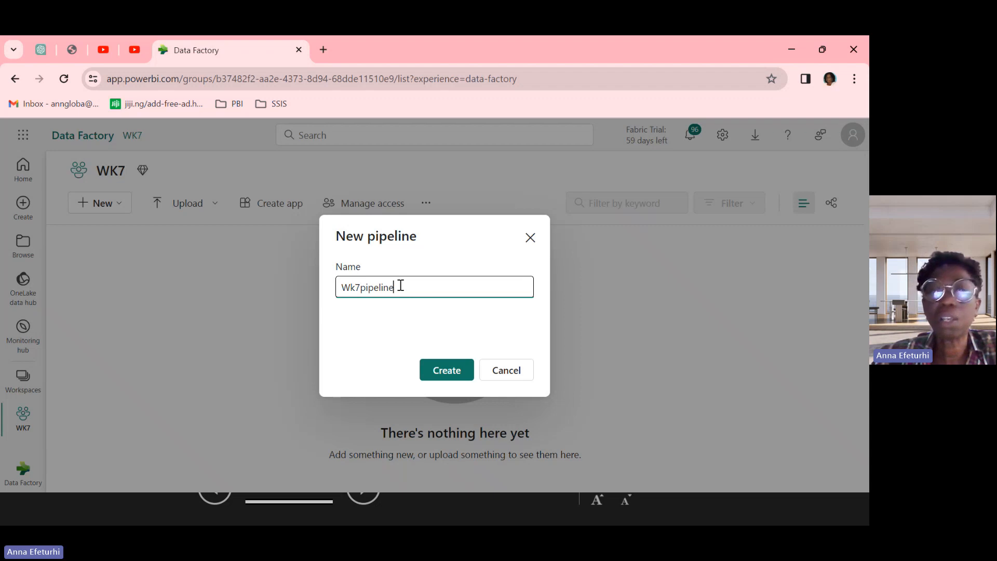
{"action": "left_click", "coordinate": [447, 377]}
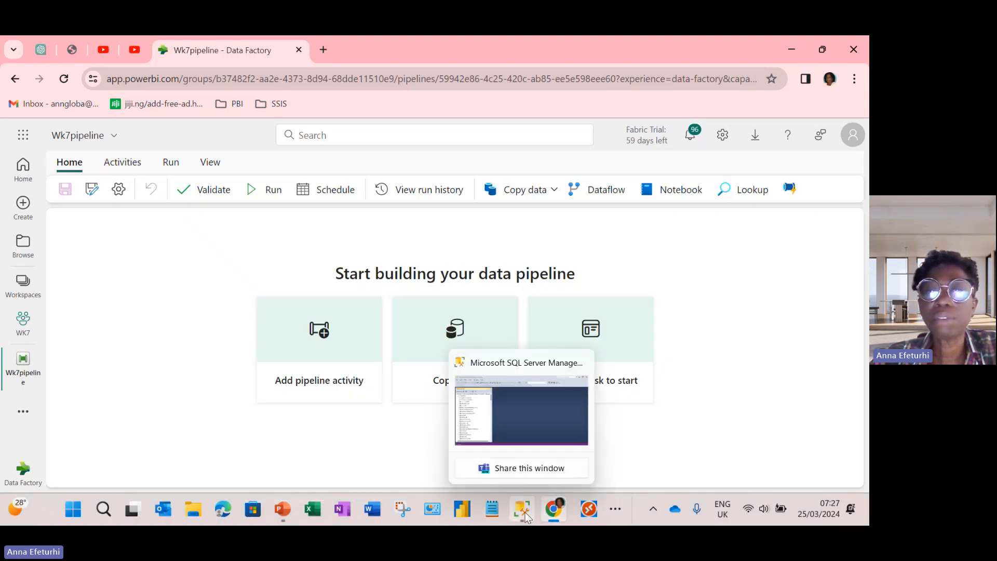
Switch to SQL Server Management Studio and list the tables of the Jireh_Academy_Demo_DB database
{"action": "left_click", "coordinate": [525, 512]}
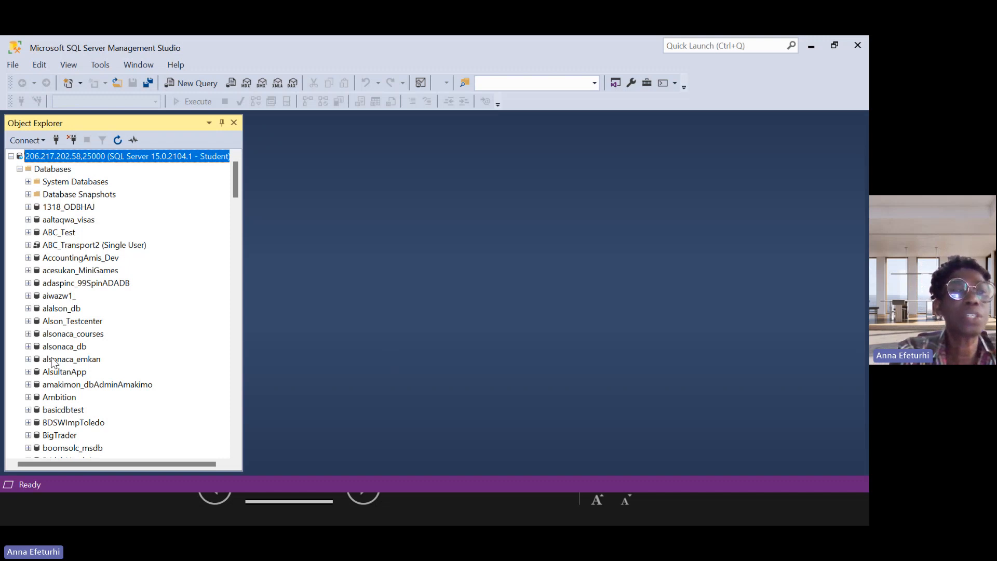
{"action": "scroll", "coordinate": [52, 362], "scroll_direction": "down", "scroll_amount": 8}
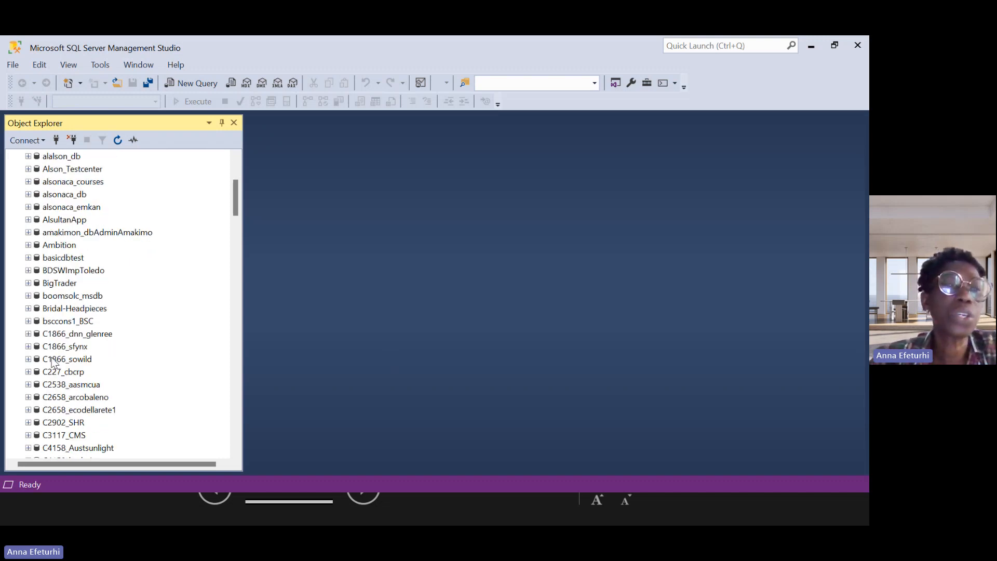
{"action": "scroll", "coordinate": [52, 362], "scroll_direction": "down", "scroll_amount": 20}
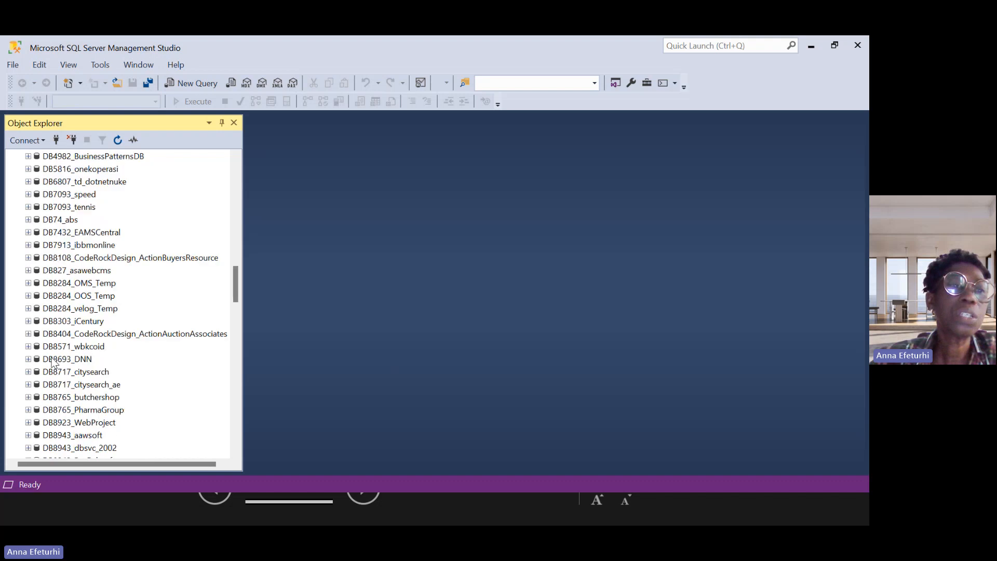
{"action": "scroll", "coordinate": [52, 362], "scroll_direction": "down", "scroll_amount": 20}
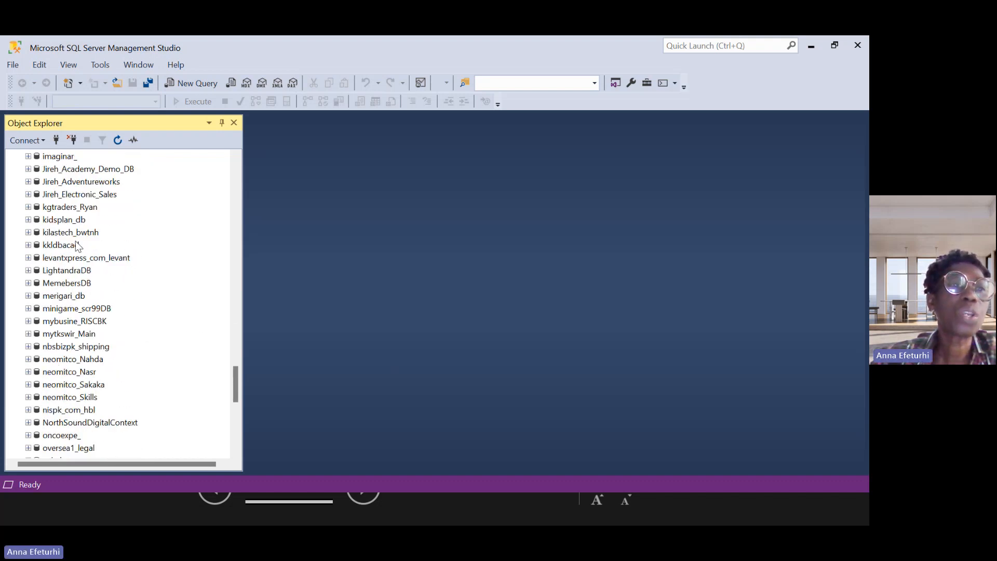
{"action": "scroll", "coordinate": [77, 246], "scroll_direction": "up", "scroll_amount": 1}
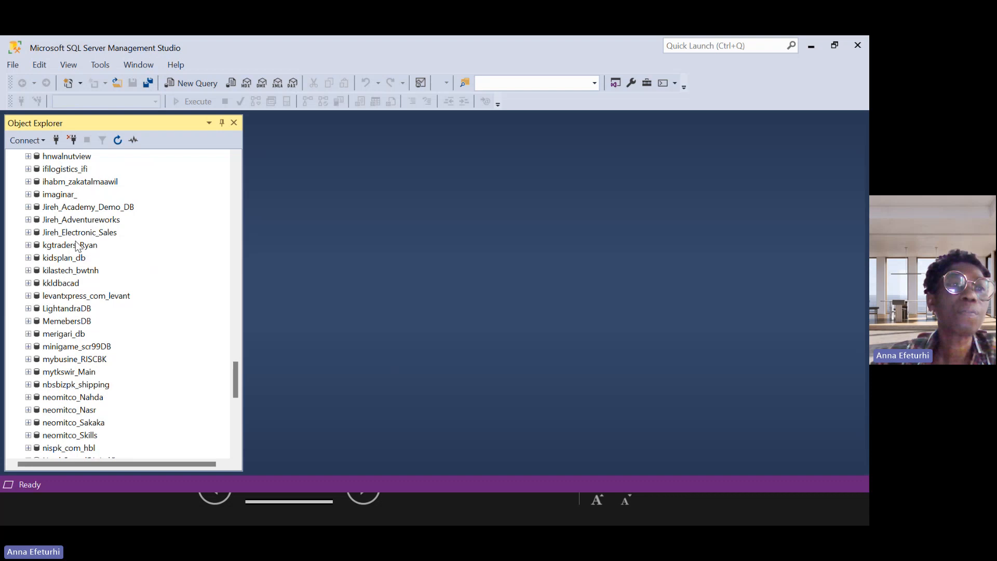
{"action": "left_click", "coordinate": [28, 208]}
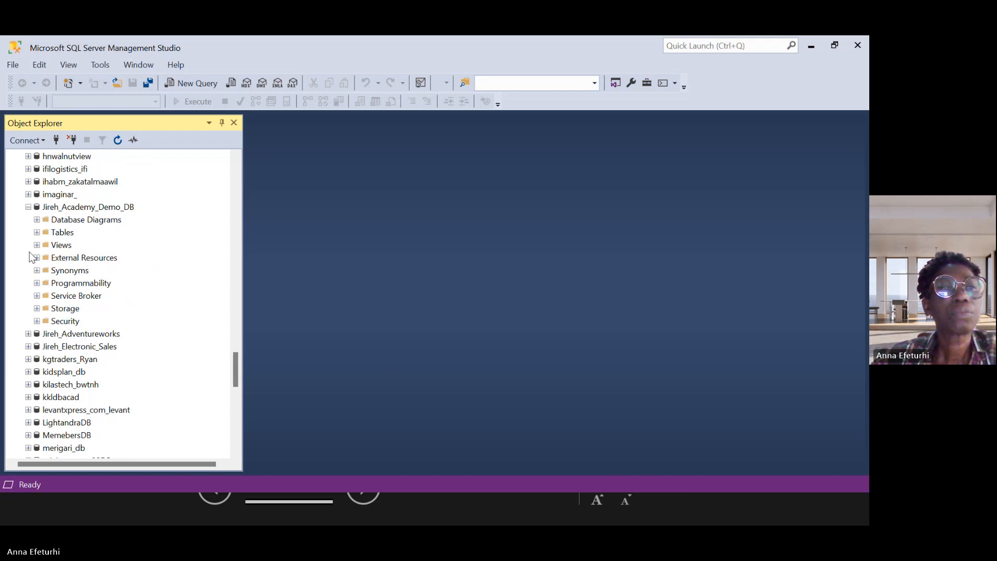
{"action": "left_click", "coordinate": [36, 232]}
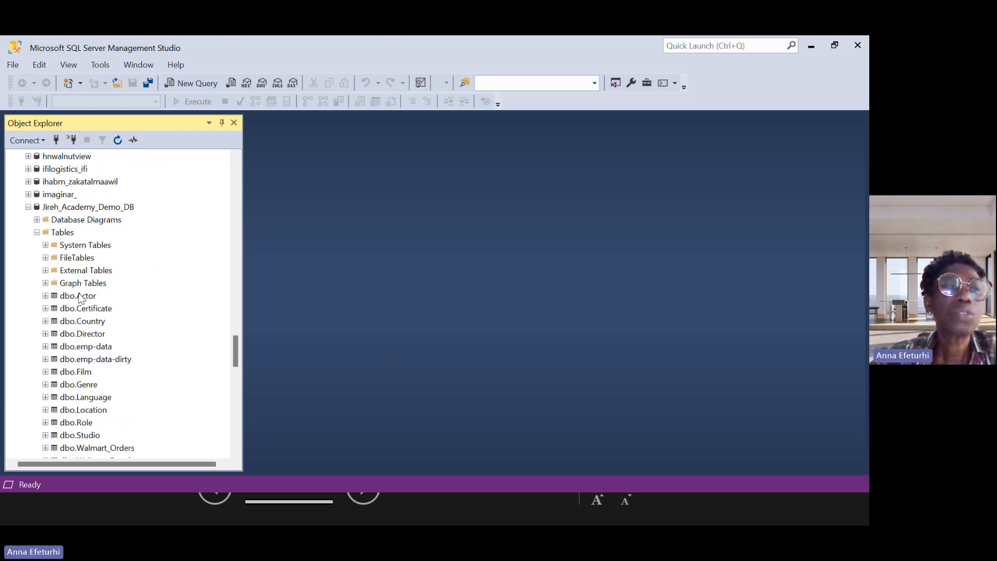
{"action": "scroll", "coordinate": [81, 297], "scroll_direction": "down", "scroll_amount": 1}
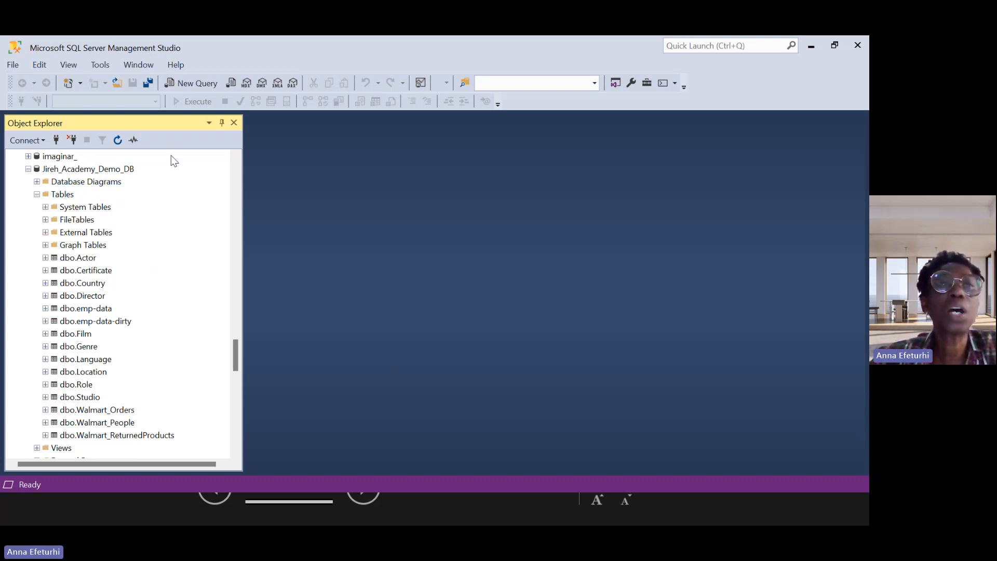
Run a new query that selects all columns from the [dbo].[Actor] table
{"action": "left_click", "coordinate": [198, 81]}
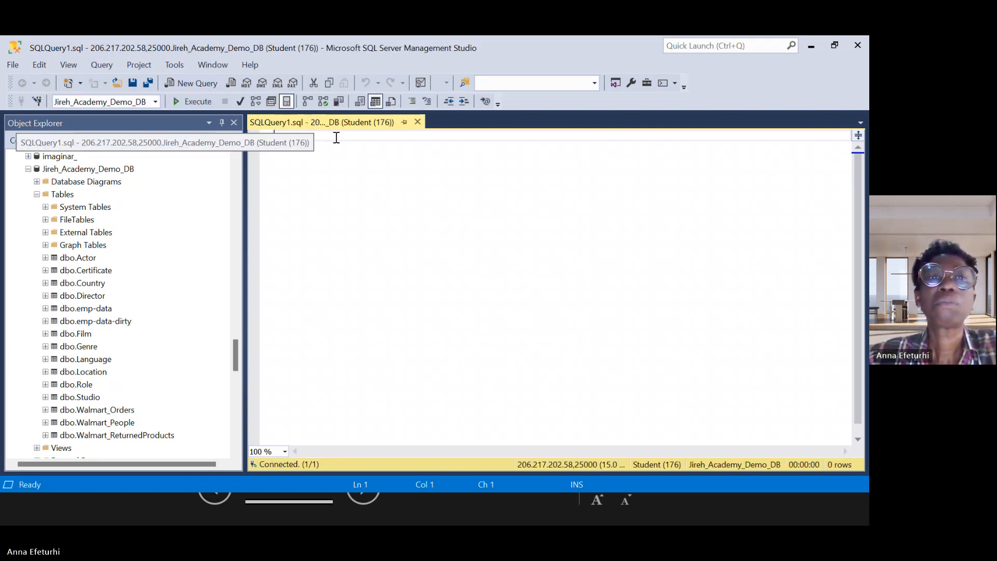
{"action": "type", "text": "S"}
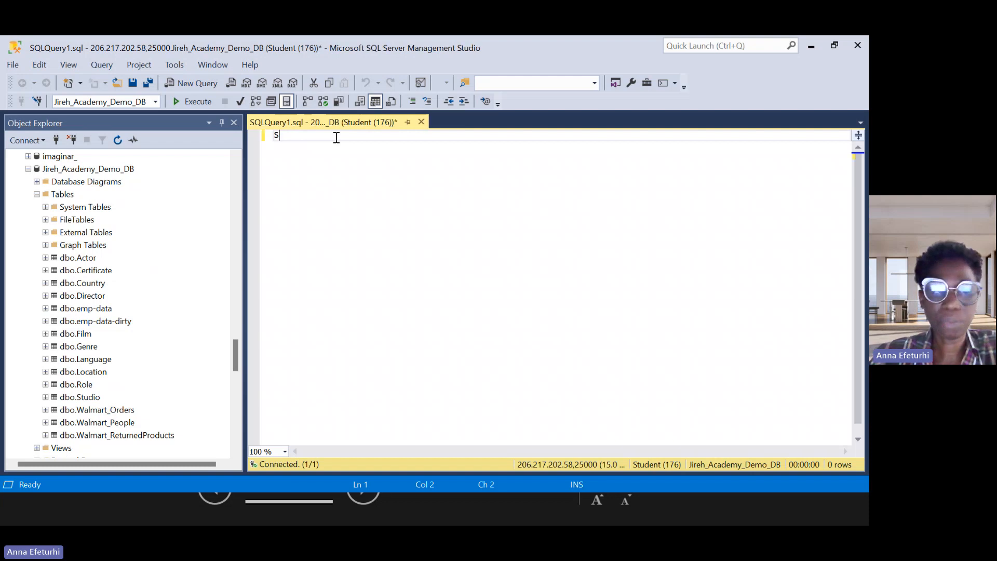
{"action": "type", "text": "elect *"}
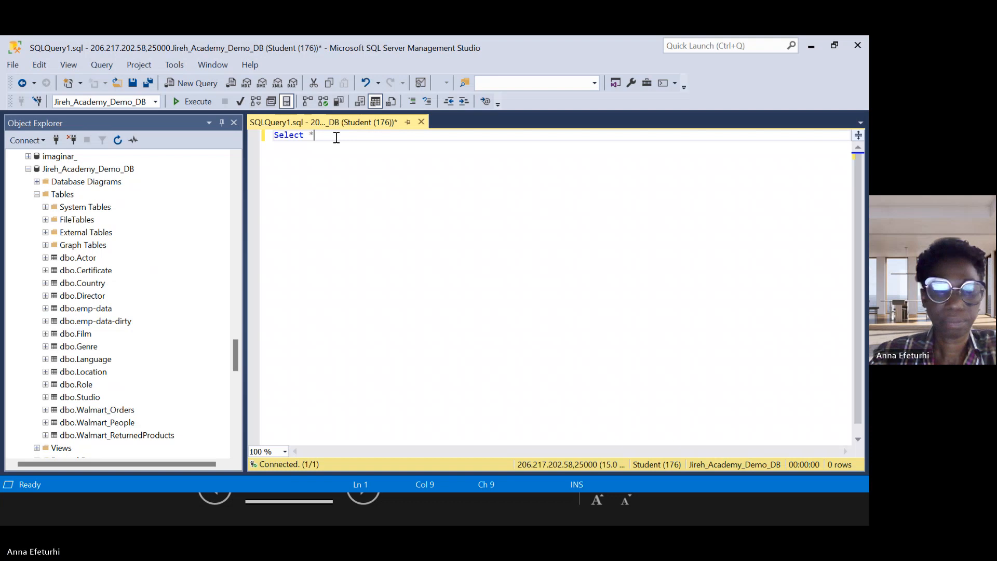
{"action": "type", "text": "from"}
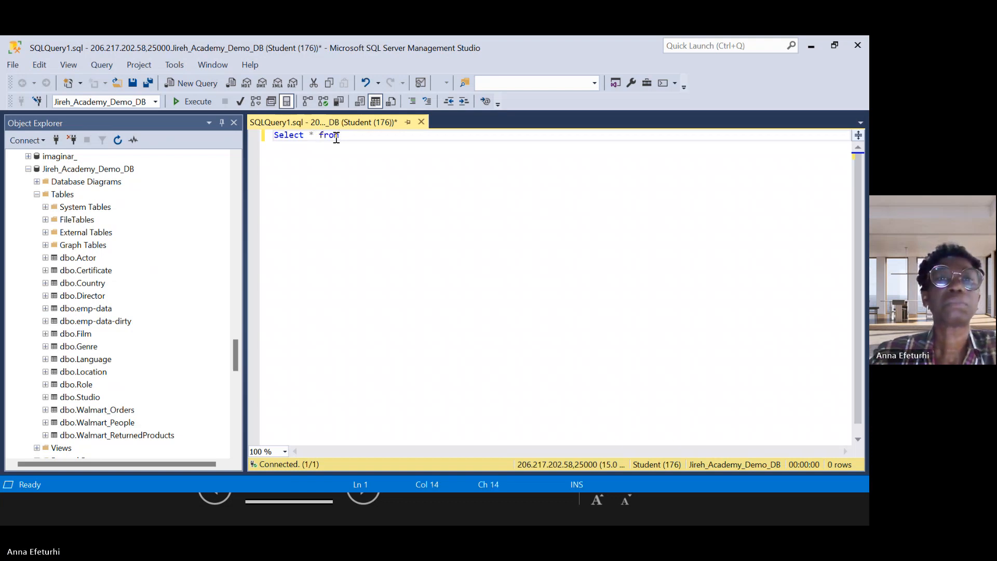
{"action": "left_click", "coordinate": [91, 259]}
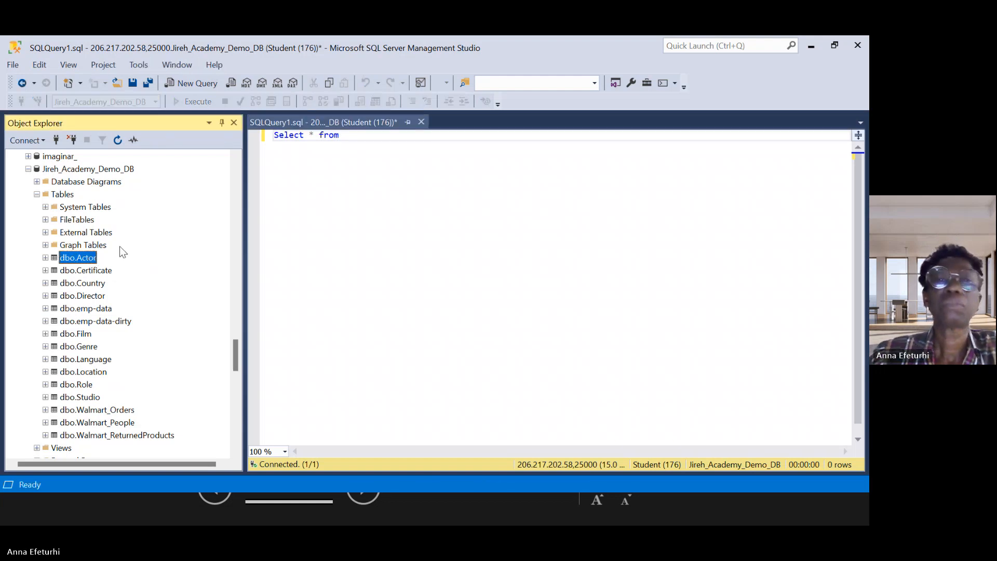
{"action": "left_click", "coordinate": [368, 135]}
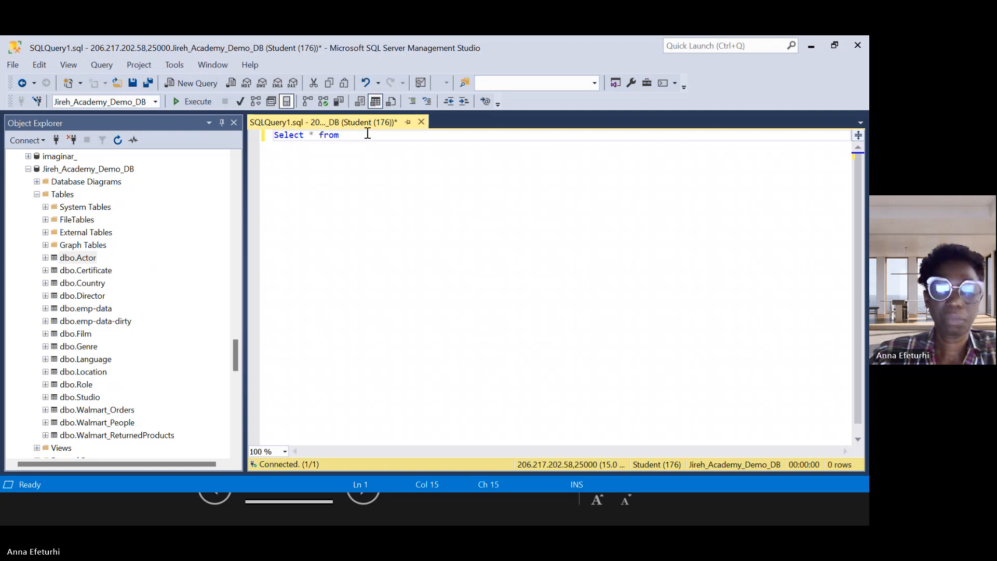
{"action": "type", "text": "[dbo].[Actor]"}
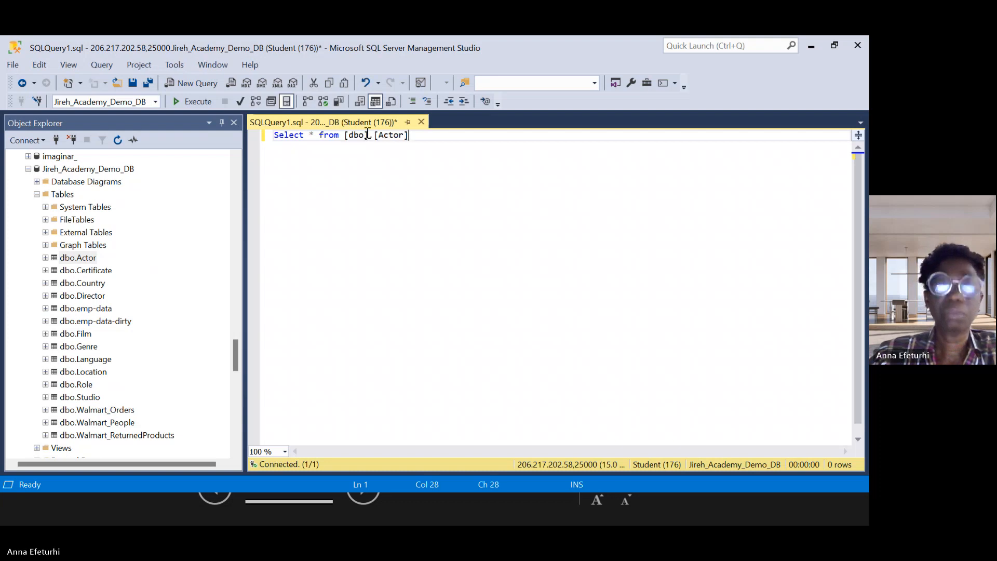
{"action": "left_click", "coordinate": [193, 101]}
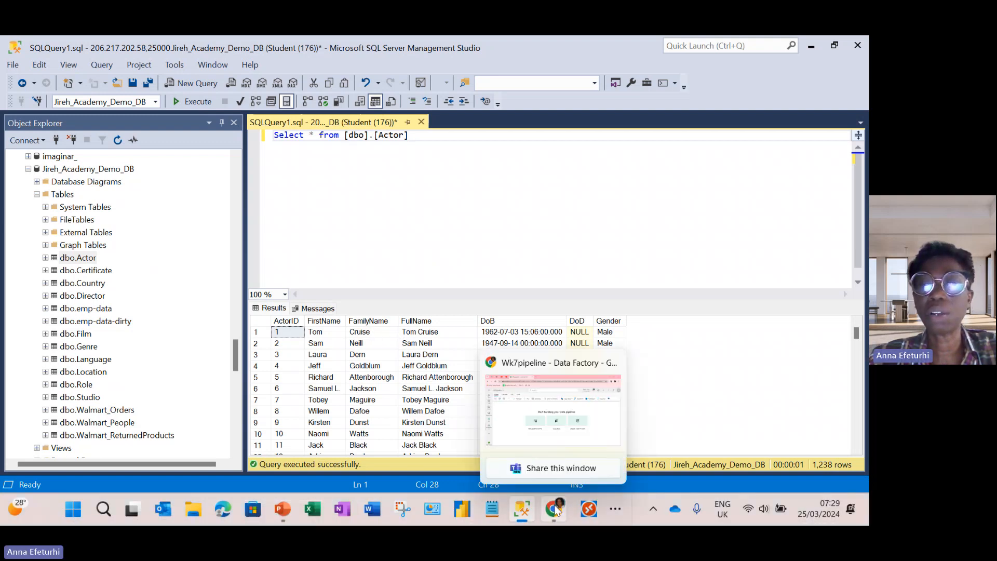
Switch to the Wk7pipeline page in Chrome and look through the available pipeline task templates without choosing one
{"action": "left_click", "coordinate": [555, 506]}
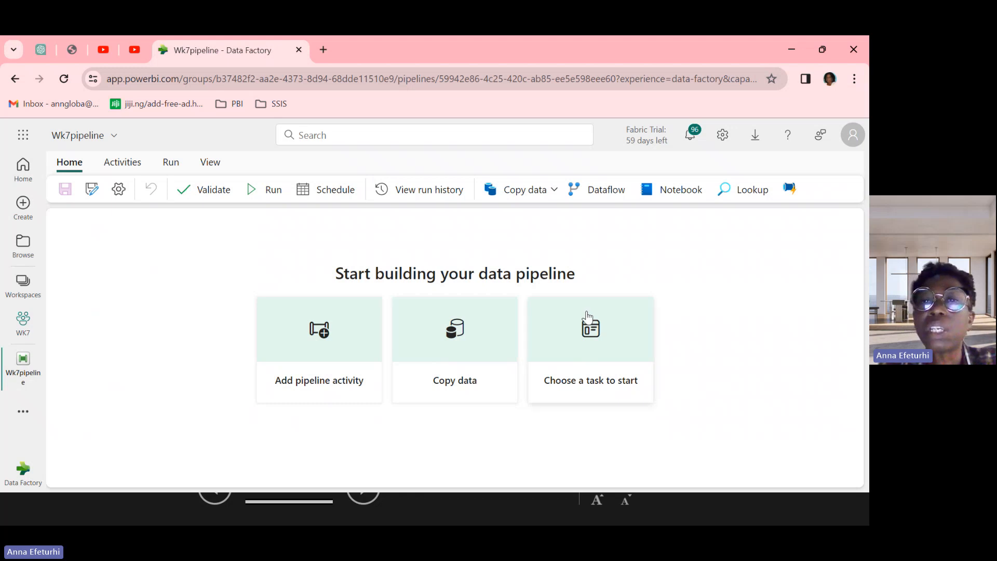
{"action": "left_click", "coordinate": [587, 341]}
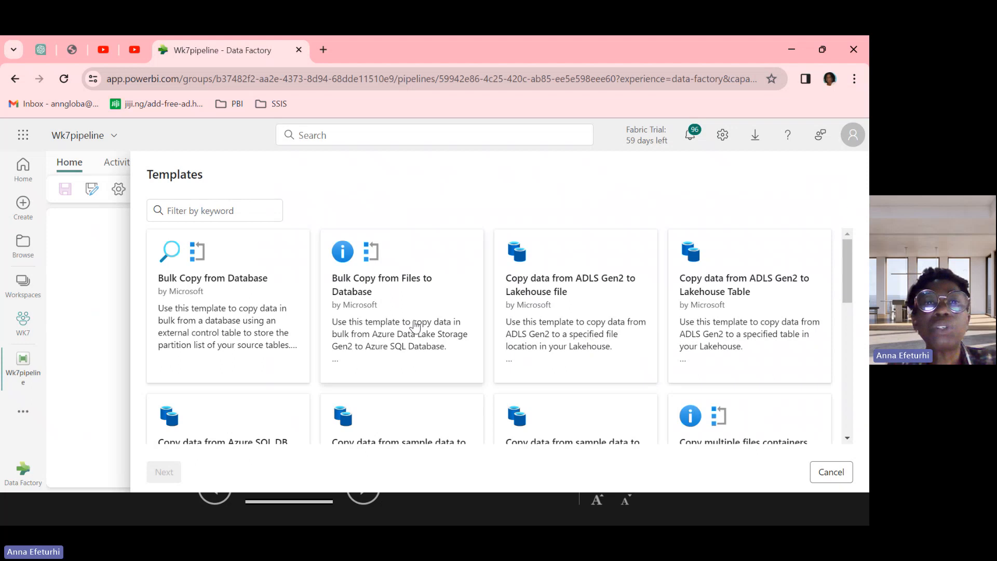
{"action": "scroll", "coordinate": [565, 332], "scroll_direction": "down", "scroll_amount": 10}
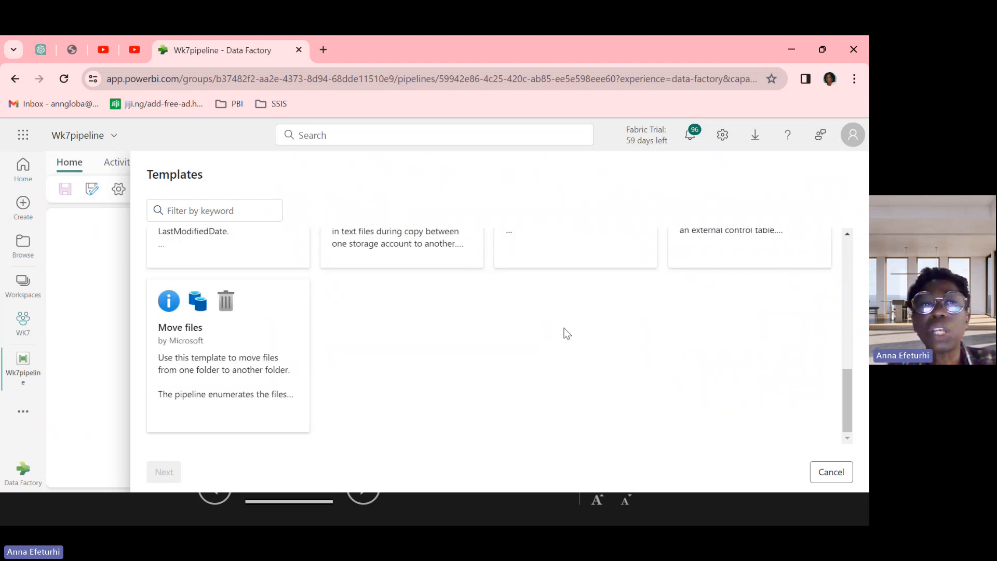
{"action": "scroll", "coordinate": [565, 333], "scroll_direction": "up", "scroll_amount": 10}
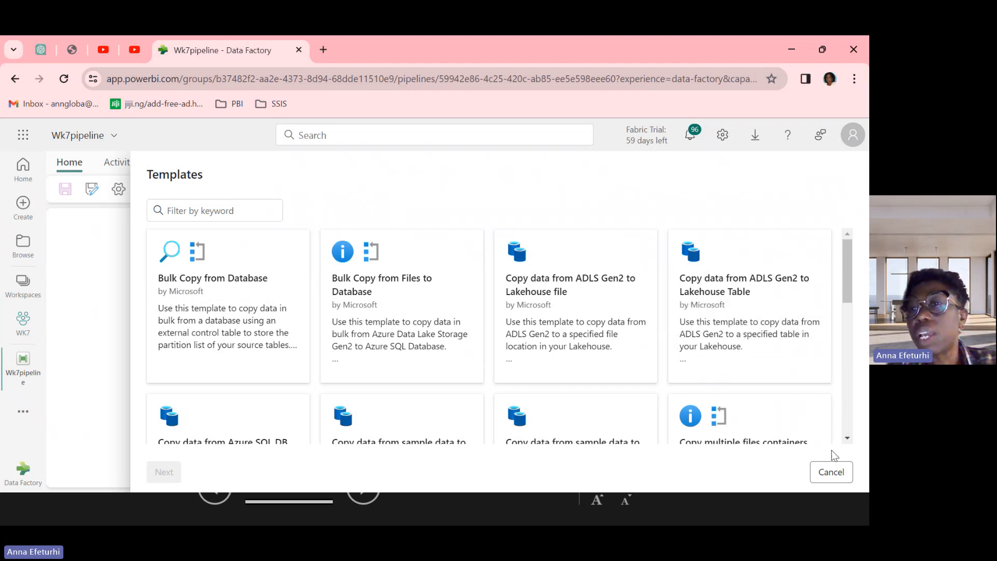
{"action": "left_click", "coordinate": [829, 476]}
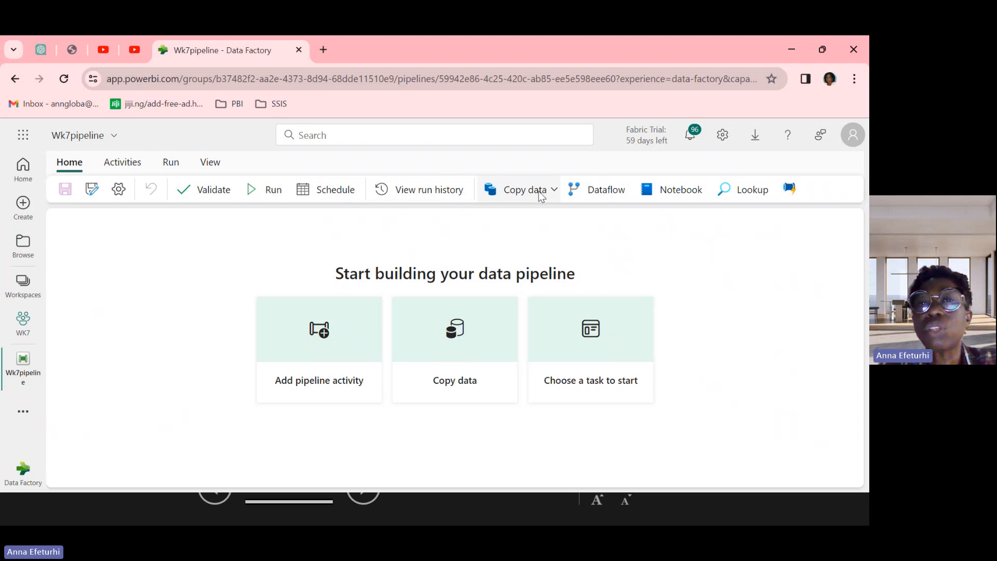
Examine the Copy data options and the full list of additional pipeline activities
{"action": "left_click", "coordinate": [555, 191]}
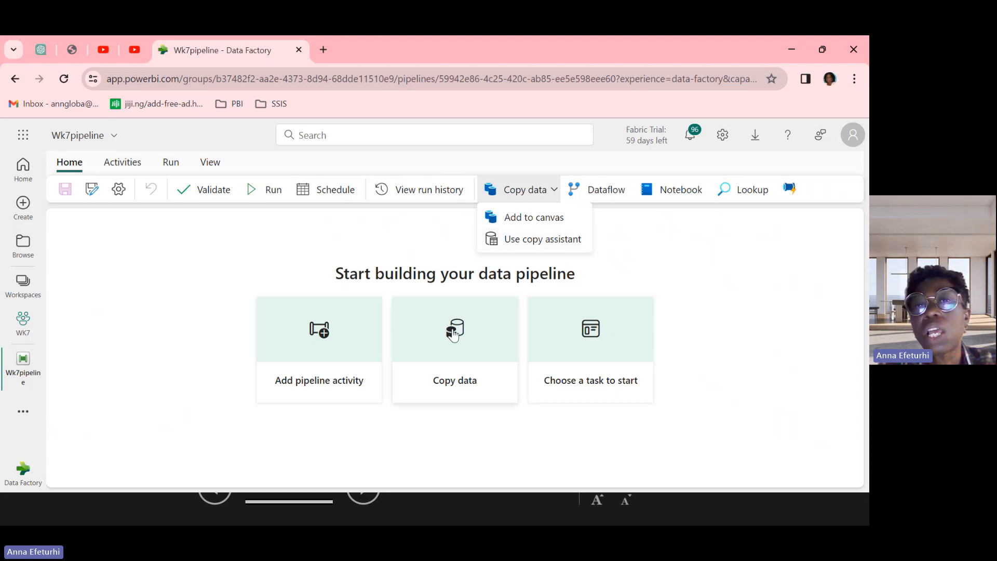
{"action": "left_click", "coordinate": [637, 234]}
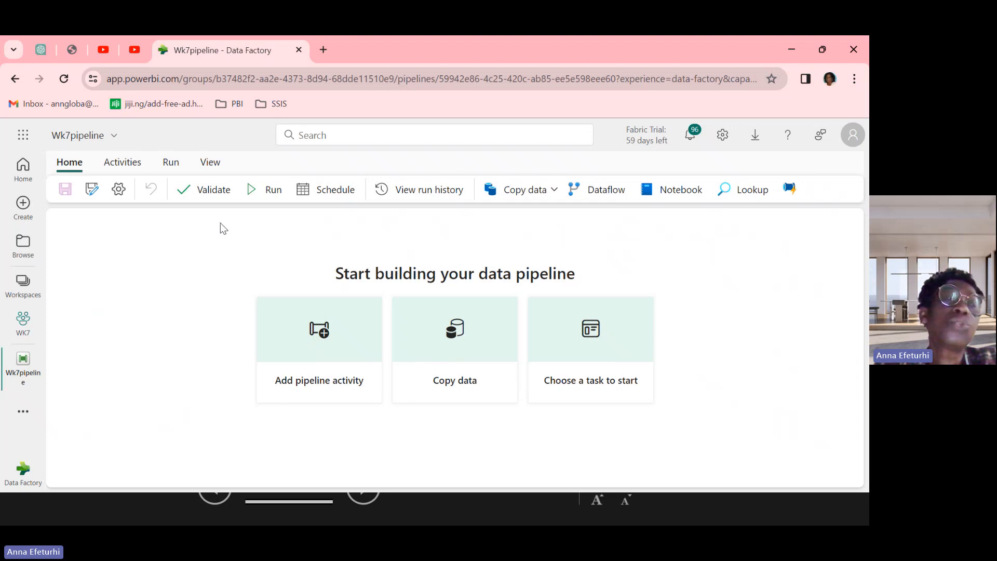
{"action": "left_click", "coordinate": [125, 165]}
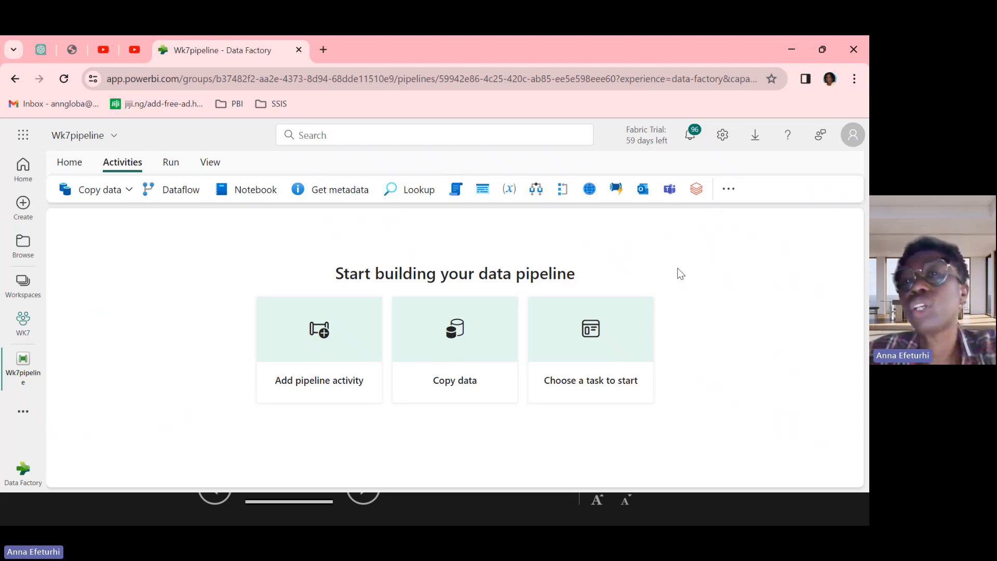
{"action": "left_click", "coordinate": [731, 188]}
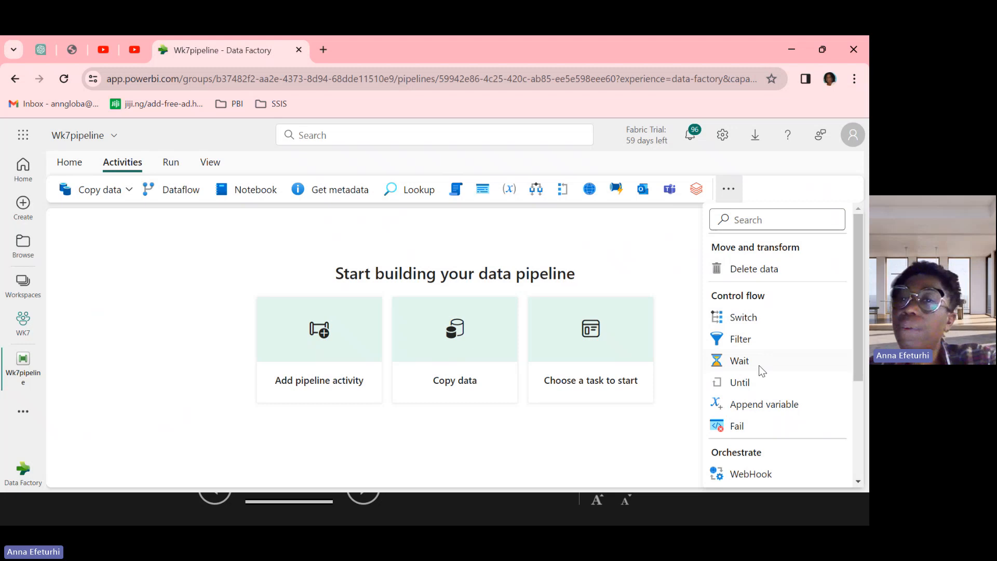
{"action": "scroll", "coordinate": [758, 365], "scroll_direction": "down", "scroll_amount": 2}
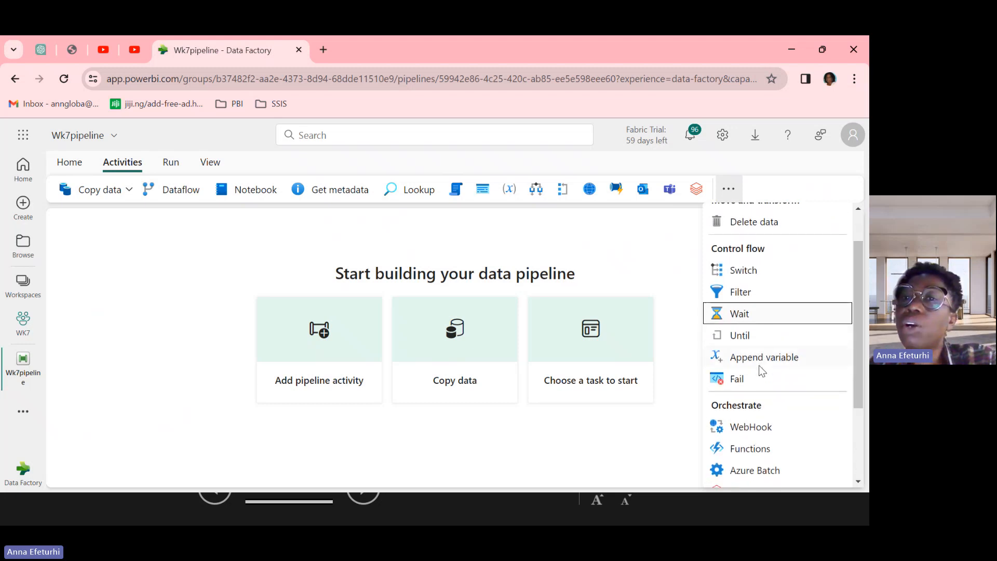
{"action": "scroll", "coordinate": [743, 363], "scroll_direction": "down", "scroll_amount": 3}
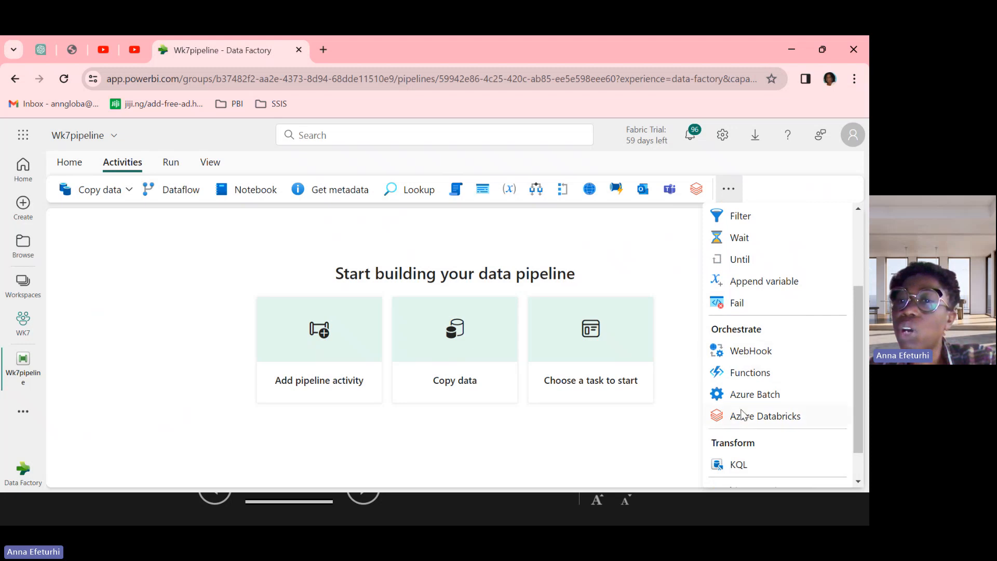
{"action": "scroll", "coordinate": [762, 414], "scroll_direction": "down", "scroll_amount": 1}
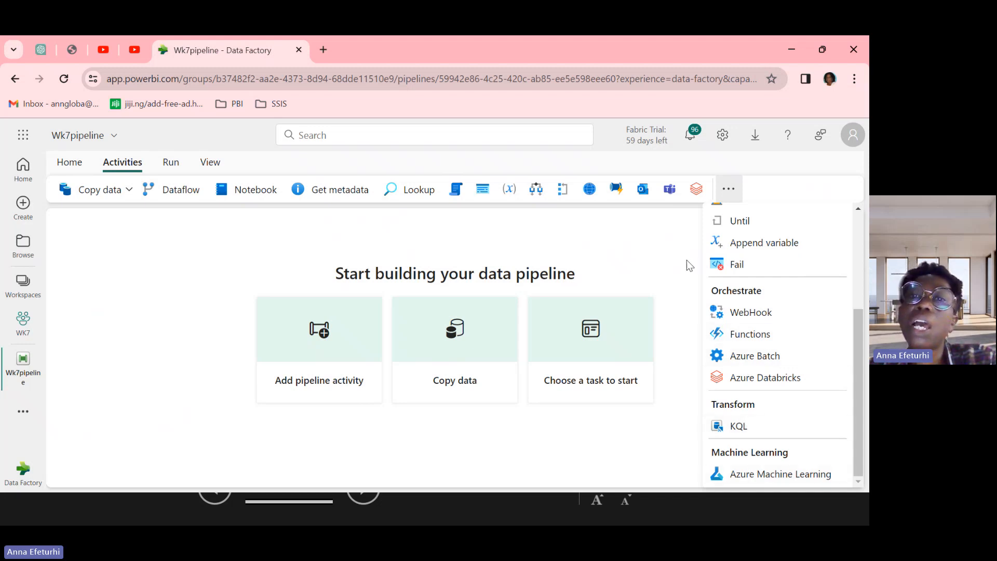
{"action": "left_click", "coordinate": [667, 239]}
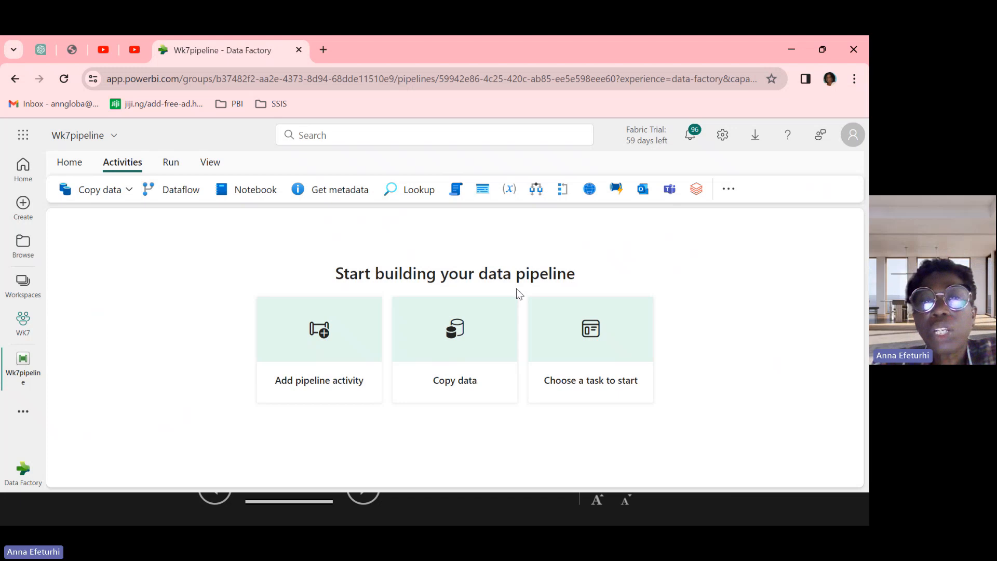
Start the Copy data assistant, choose SQL server as the data source and opt to create a new connection
{"action": "left_click", "coordinate": [451, 332]}
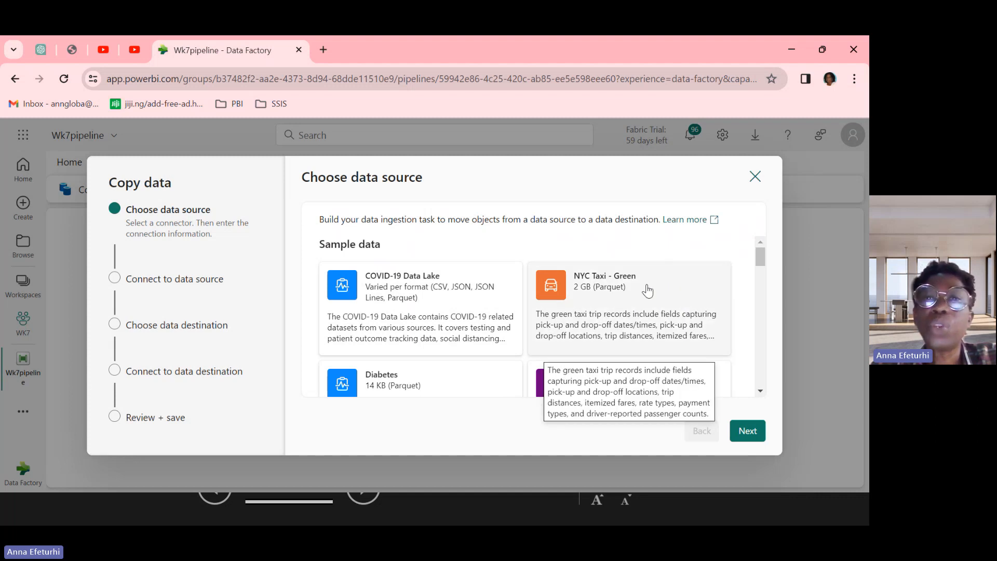
{"action": "left_click", "coordinate": [761, 391]}
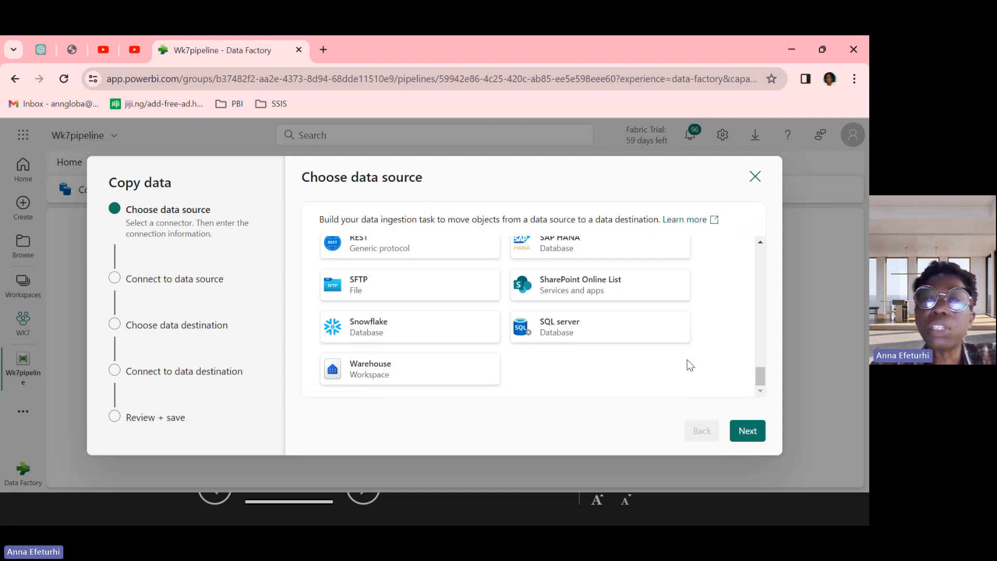
{"action": "left_click", "coordinate": [549, 336]}
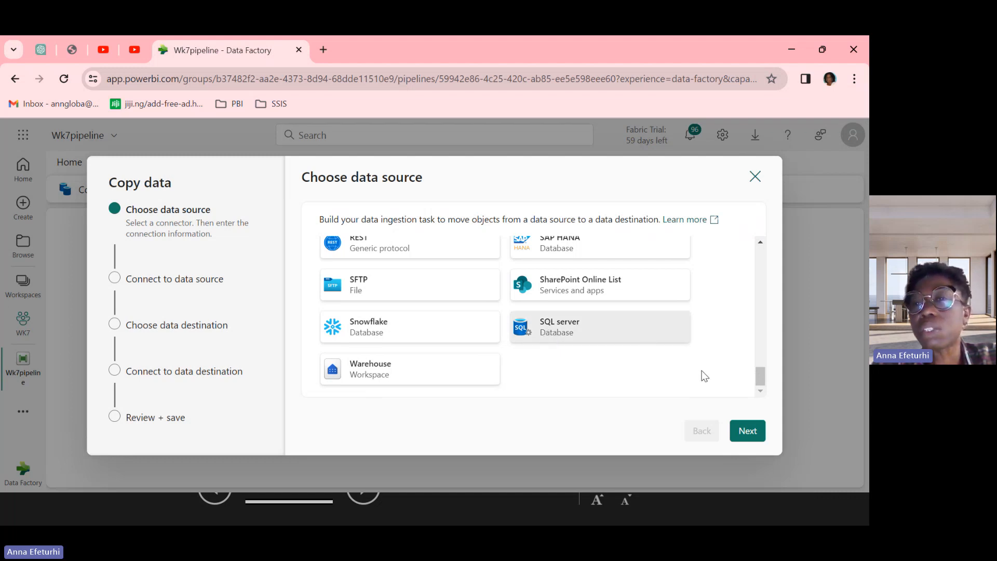
{"action": "left_click", "coordinate": [748, 431]}
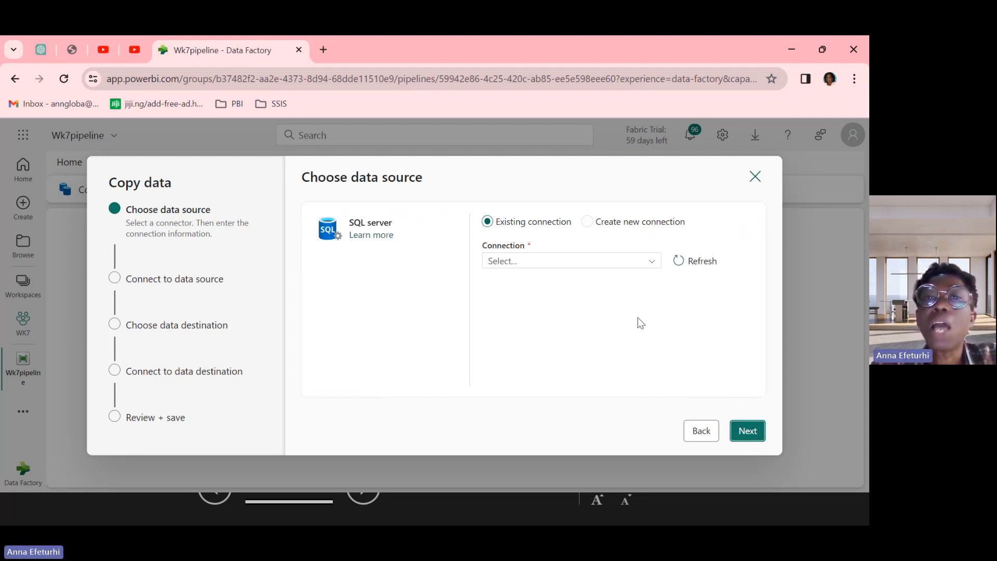
{"action": "left_click", "coordinate": [591, 223]}
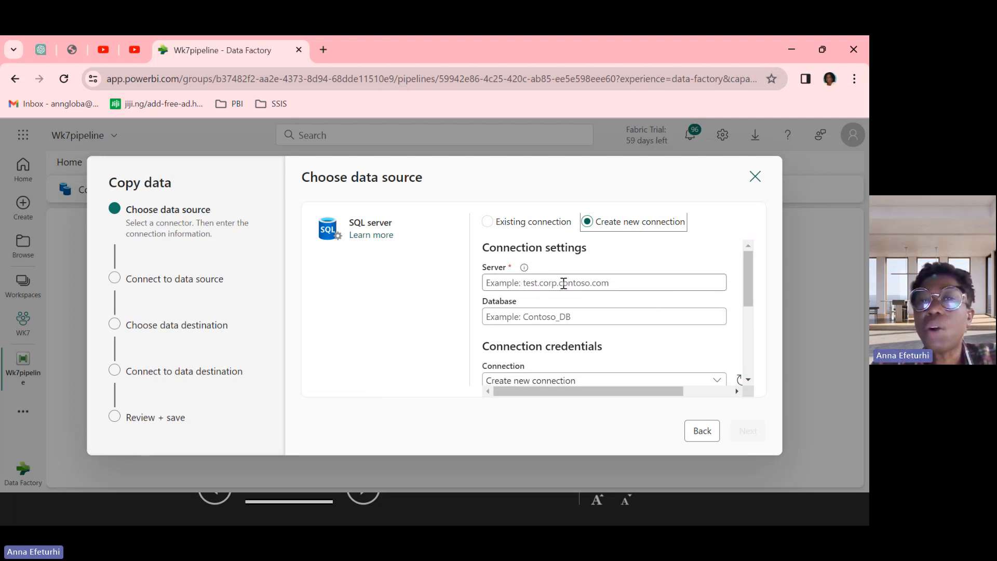
Copy the server name from the SQL Server Management Studio connection dialog and set the new connection's server to 206.217.202.58,25000
{"action": "mouse_move", "coordinate": [547, 524]}
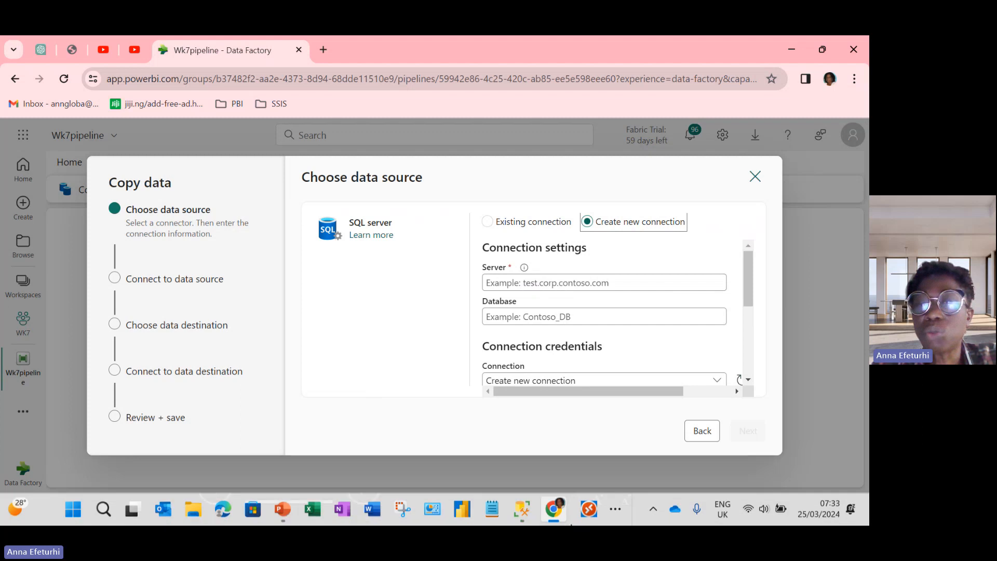
{"action": "left_click", "coordinate": [521, 508]}
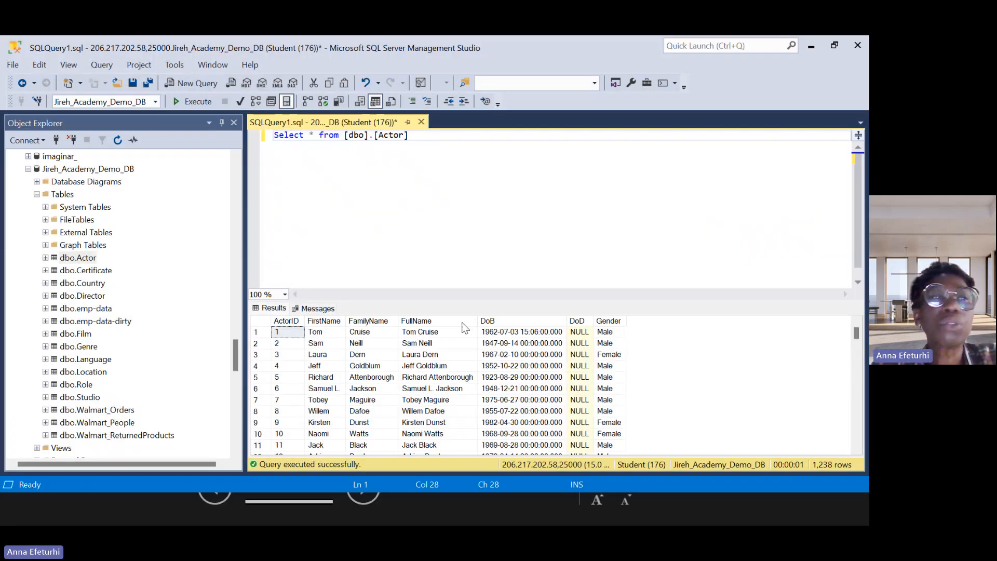
{"action": "left_click", "coordinate": [56, 140]}
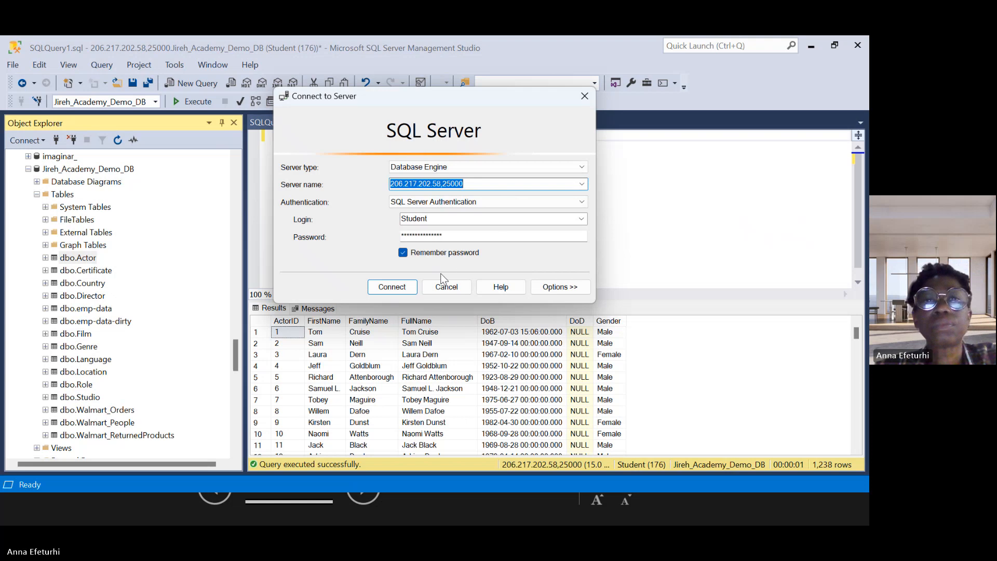
{"action": "left_click", "coordinate": [444, 286]}
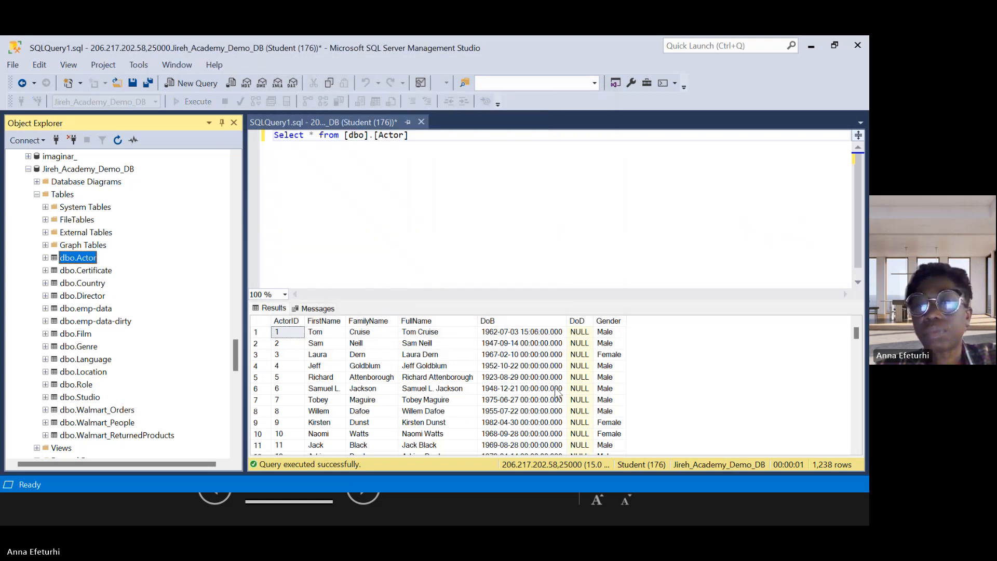
{"action": "mouse_move", "coordinate": [545, 523]}
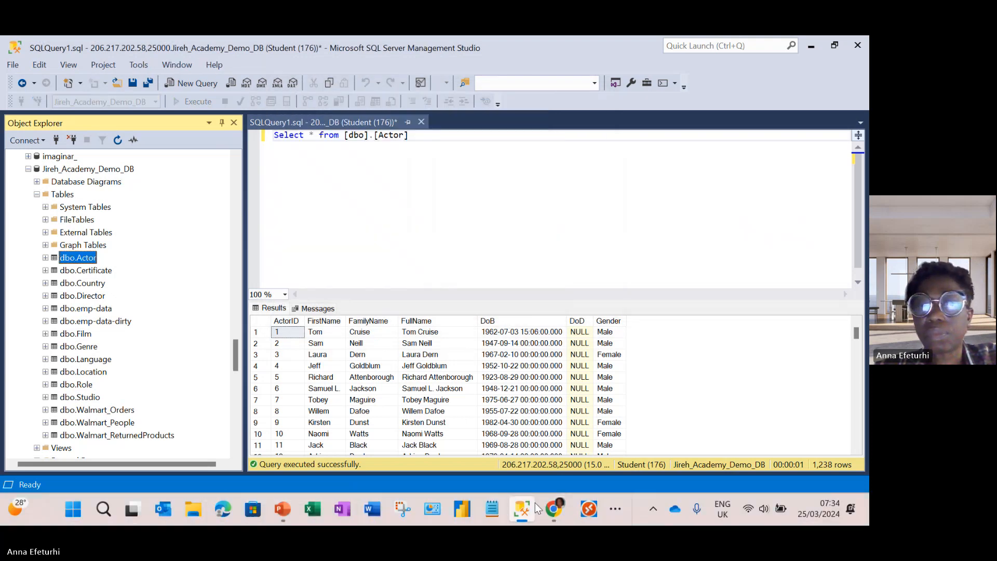
{"action": "left_click", "coordinate": [554, 509]}
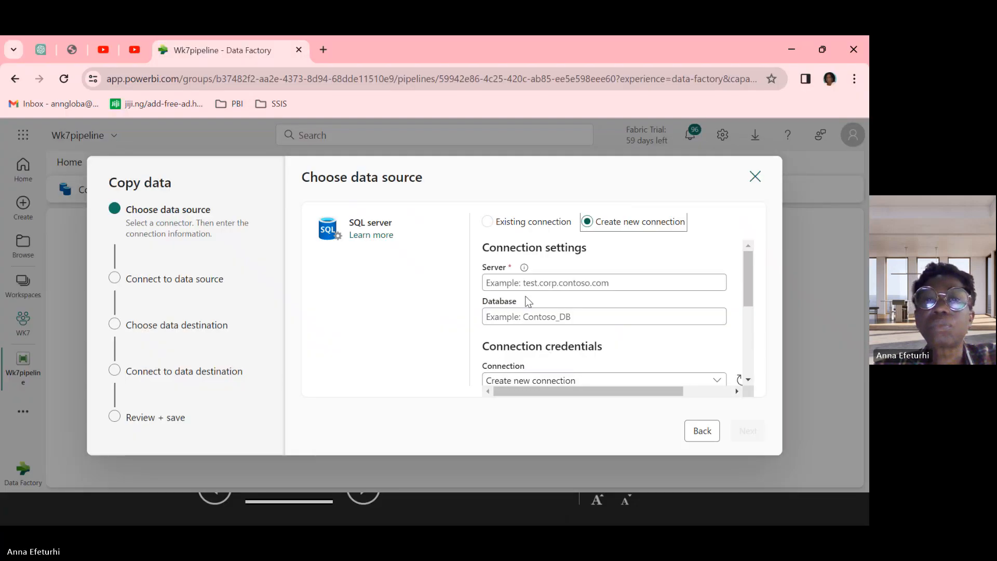
{"action": "left_click", "coordinate": [513, 283]}
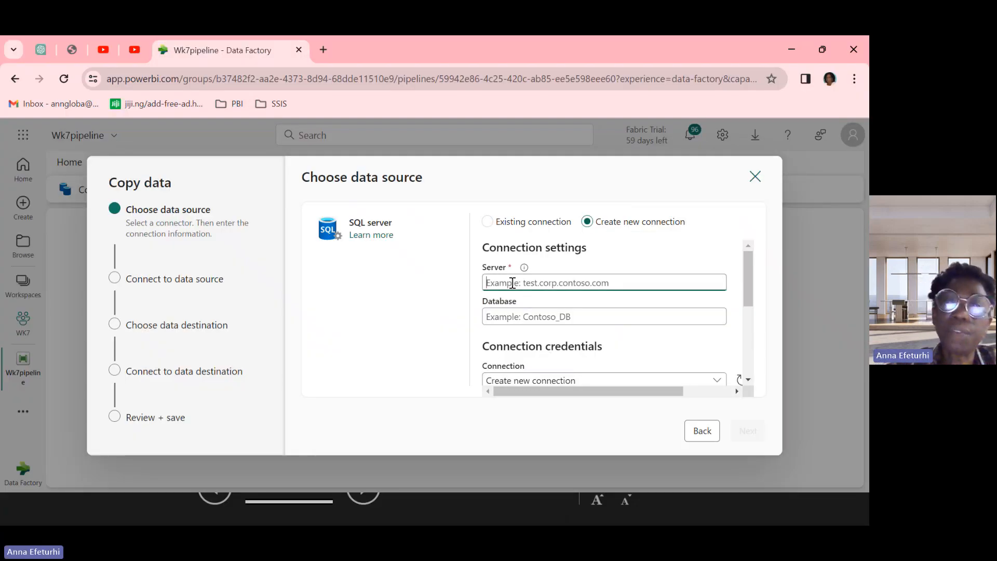
{"action": "key", "text": "ctrl+v"}
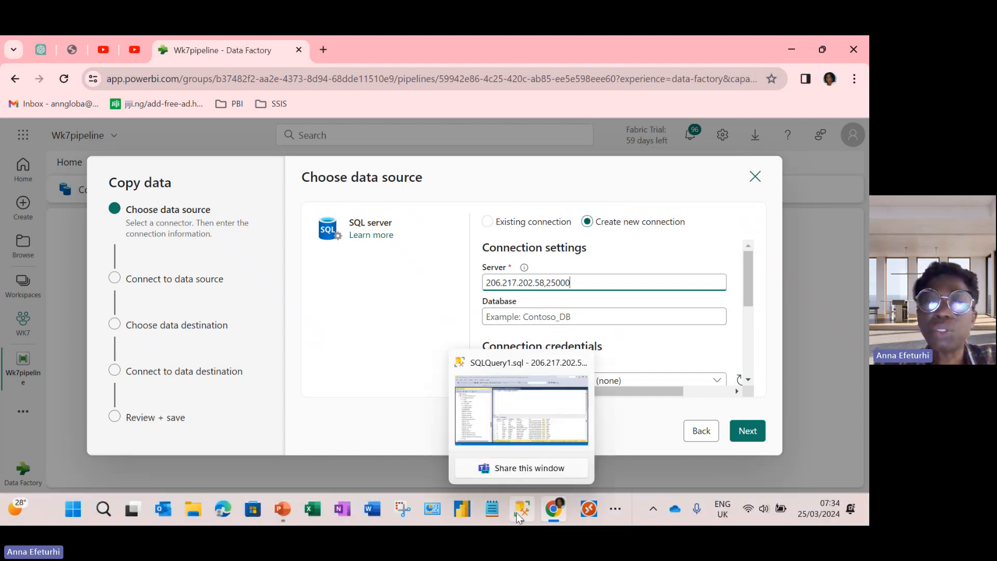
Copy the Jireh_Academy_Demo_DB name from SQL Server Management Studio and set it, without square brackets, as the new connection's database in Chrome
{"action": "left_click", "coordinate": [516, 513]}
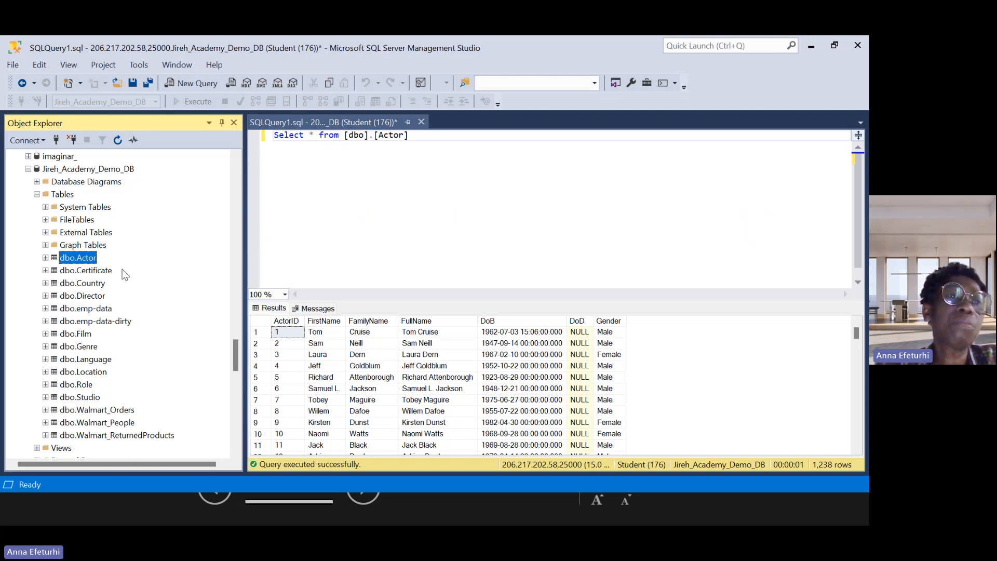
{"action": "left_click", "coordinate": [110, 172]}
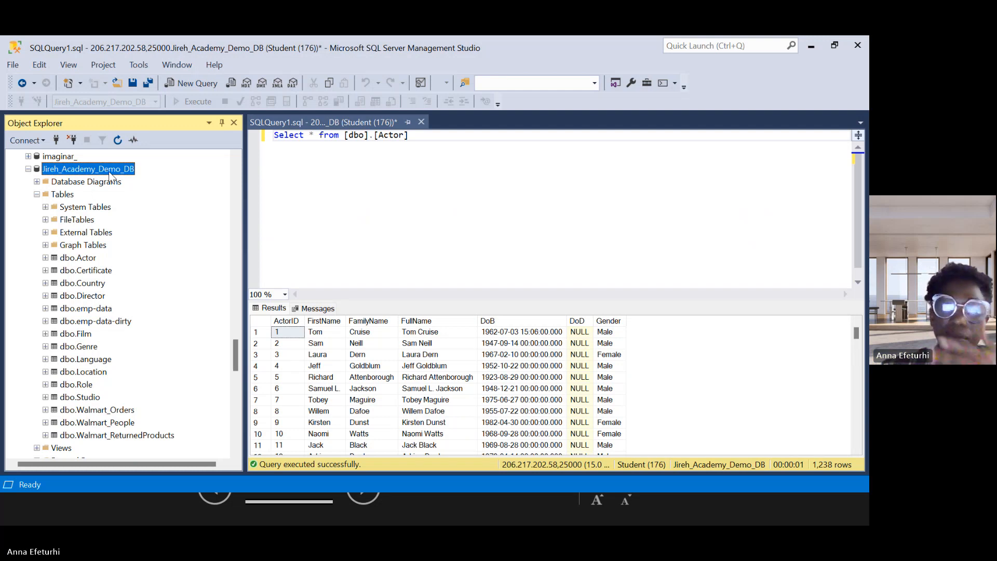
{"action": "mouse_move", "coordinate": [435, 523]}
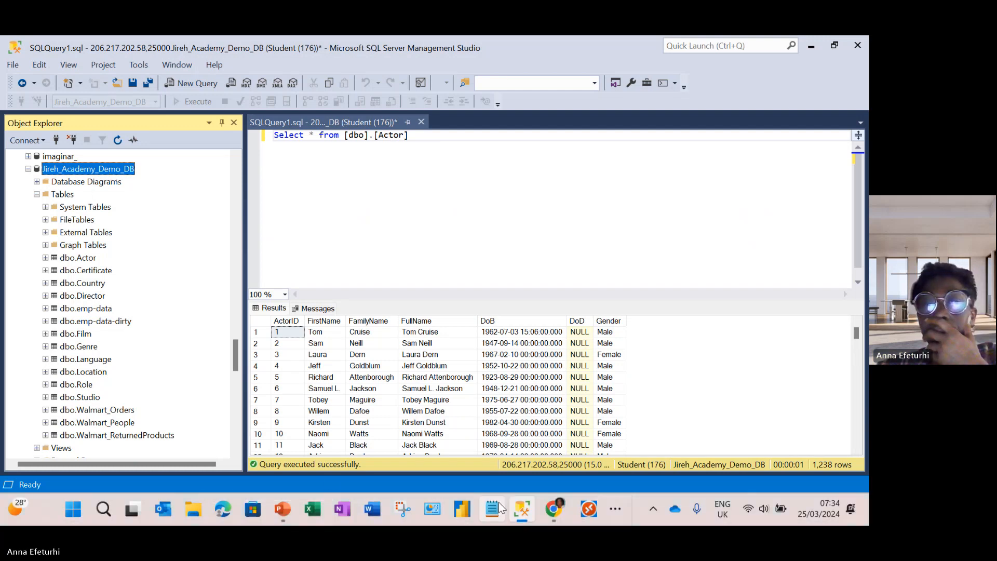
{"action": "left_click", "coordinate": [554, 511]}
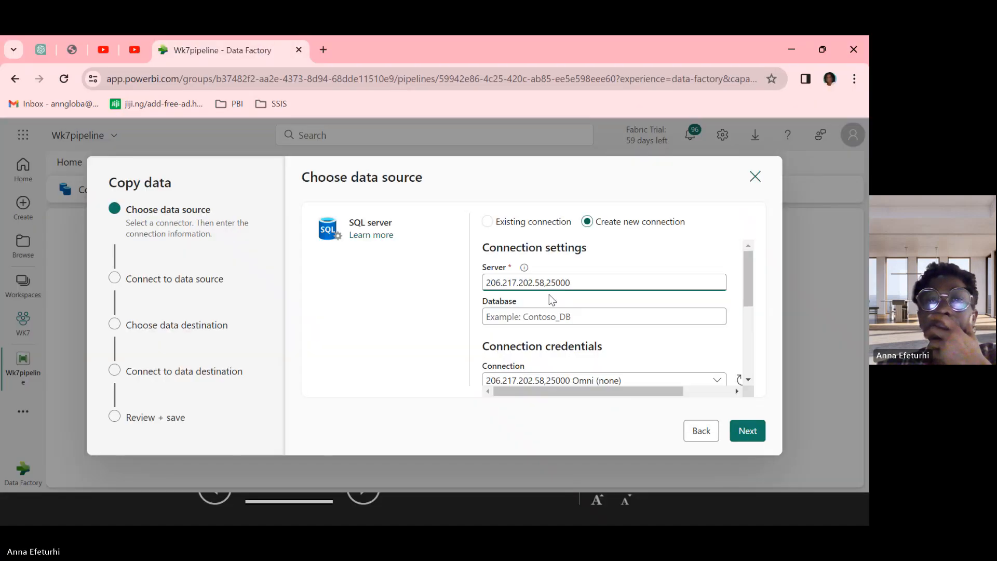
{"action": "left_click", "coordinate": [532, 315]}
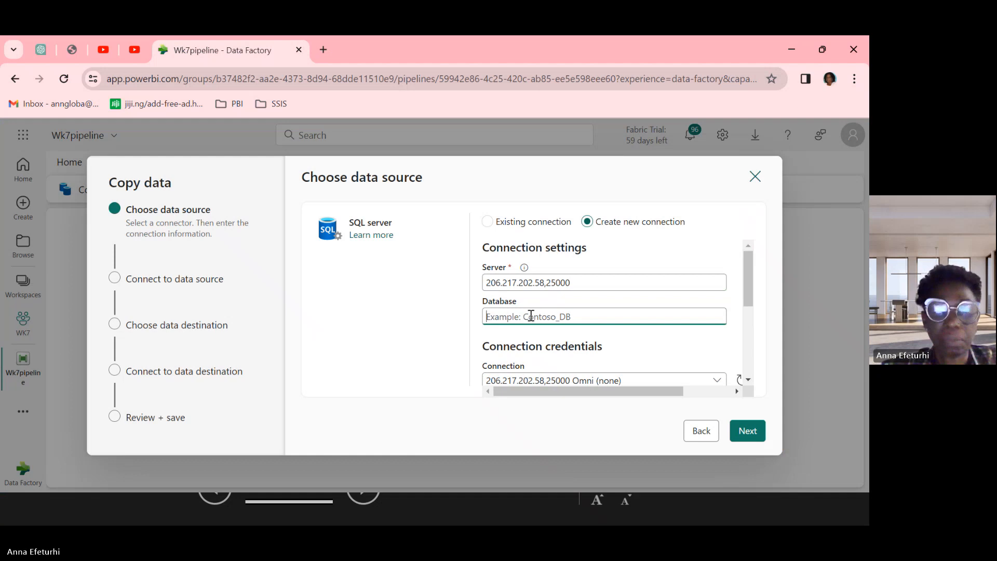
{"action": "key", "text": "ctrl+v"}
{"action": "key", "text": "BackSpace"}
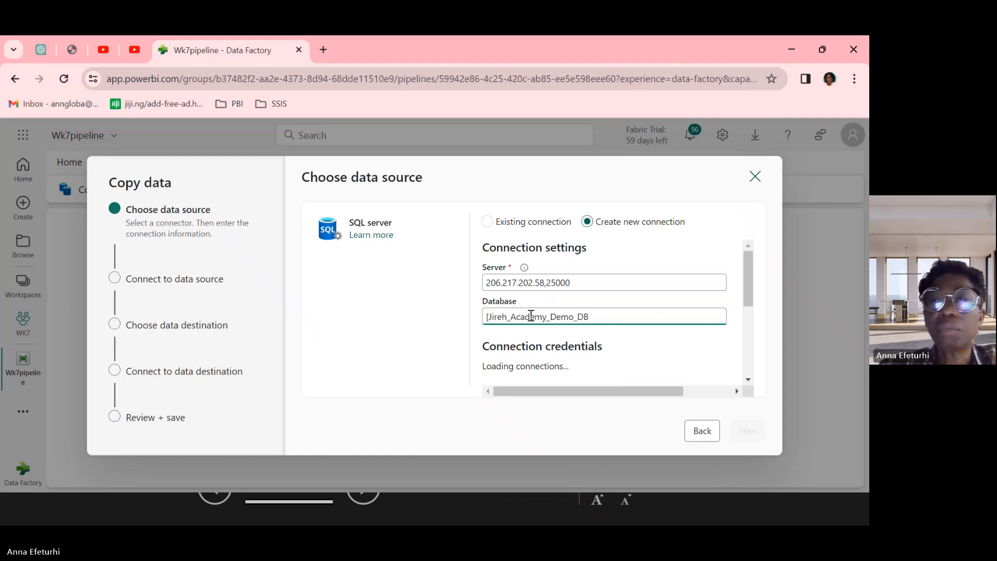
{"action": "left_click", "coordinate": [490, 315]}
{"action": "key", "text": "BackSpace"}
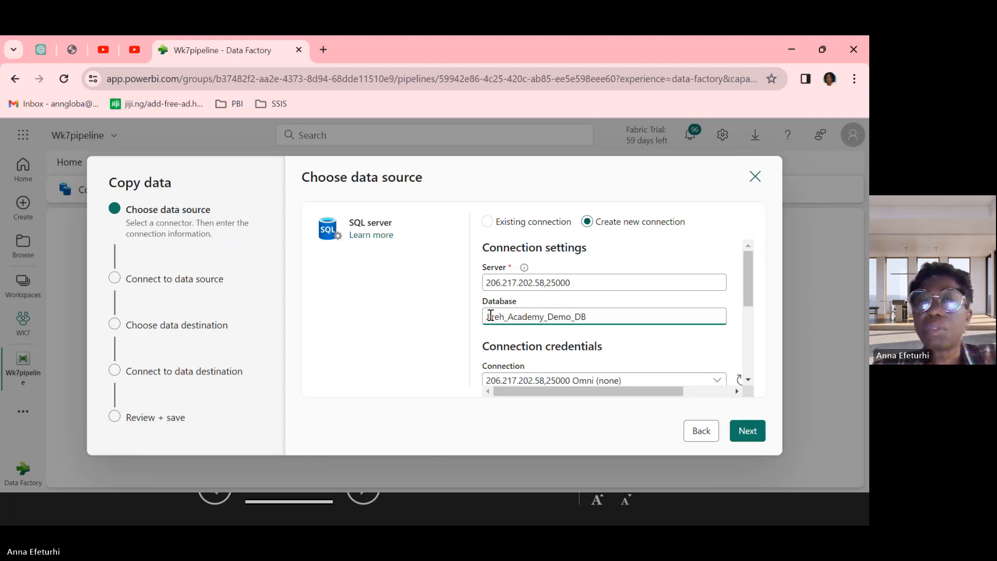
Review the connection credentials and continue with the 206.217.202.58,25000 Omni connection
{"action": "scroll", "coordinate": [614, 332], "scroll_direction": "down", "scroll_amount": 3}
{"action": "scroll", "coordinate": [614, 332], "scroll_direction": "up", "scroll_amount": 2}
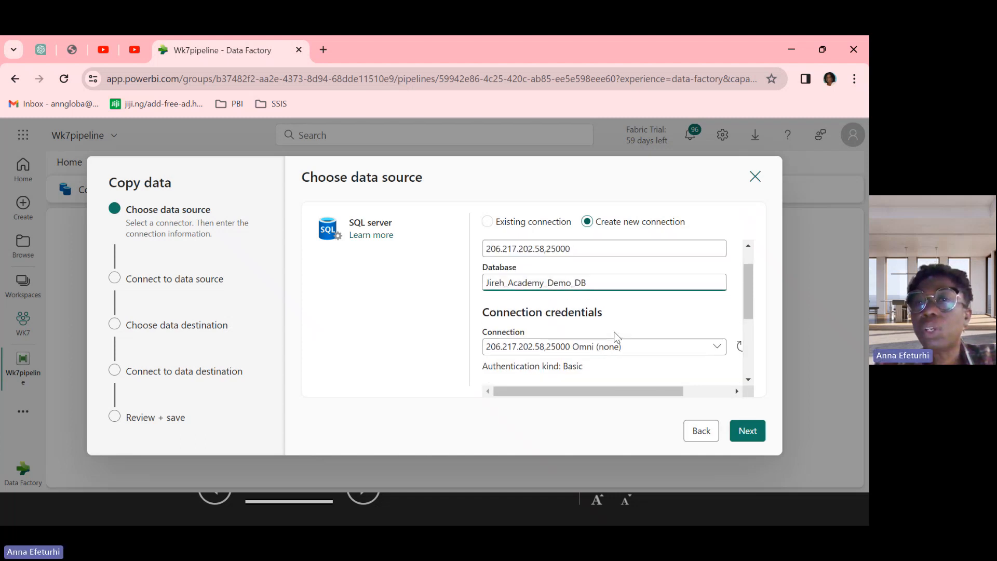
{"action": "left_click", "coordinate": [747, 430]}
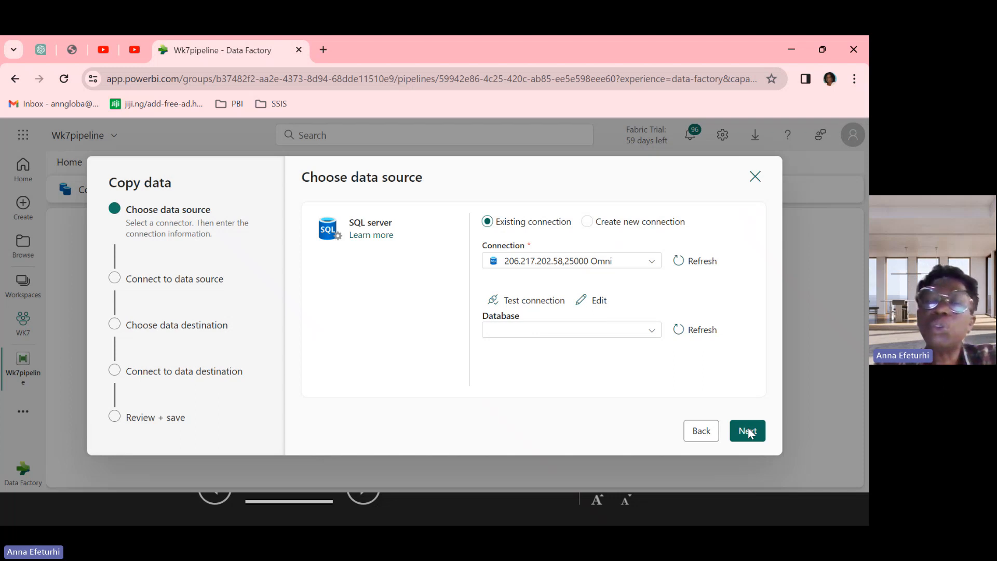
Select Jireh_Academy_Demo_DB as the source database, test the connection and proceed to the table selection
{"action": "left_click", "coordinate": [654, 335]}
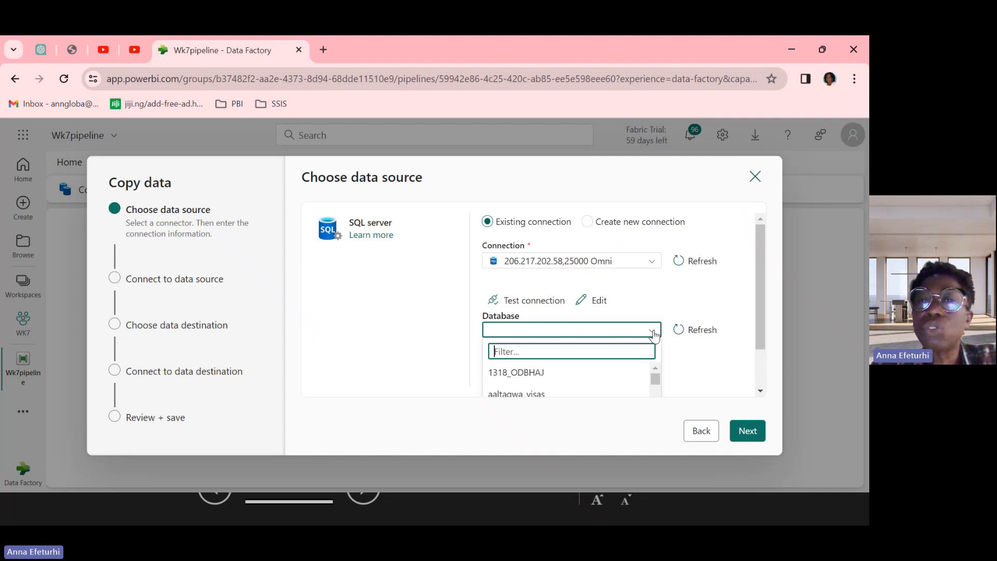
{"action": "scroll", "coordinate": [598, 394], "scroll_direction": "down", "scroll_amount": 5}
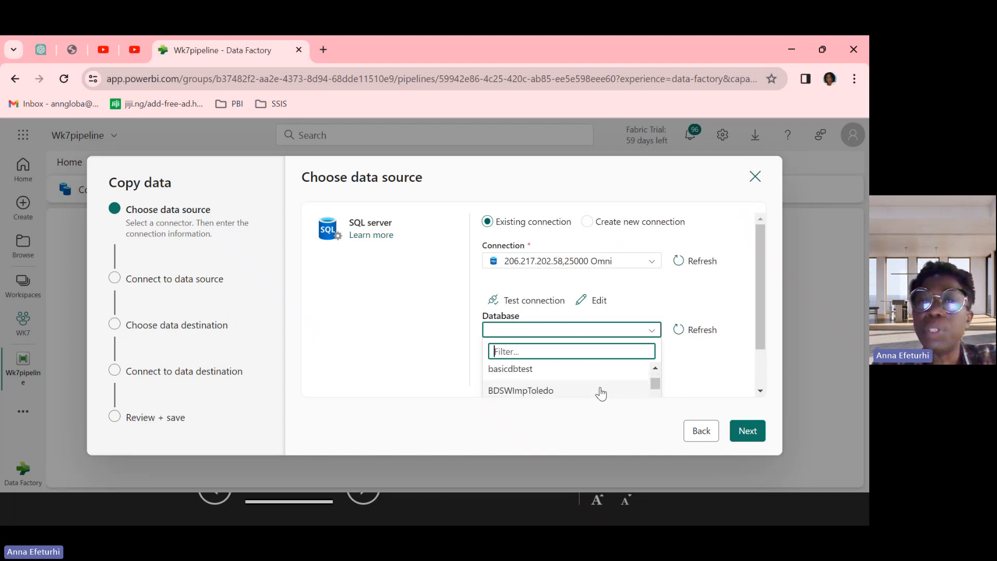
{"action": "scroll", "coordinate": [601, 394], "scroll_direction": "down", "scroll_amount": 8}
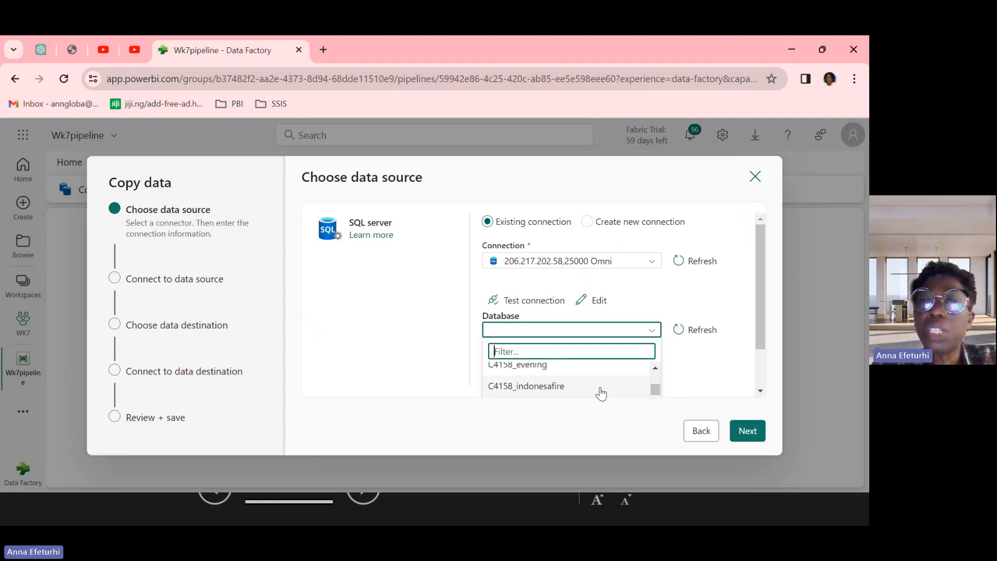
{"action": "scroll", "coordinate": [601, 393], "scroll_direction": "down", "scroll_amount": 5}
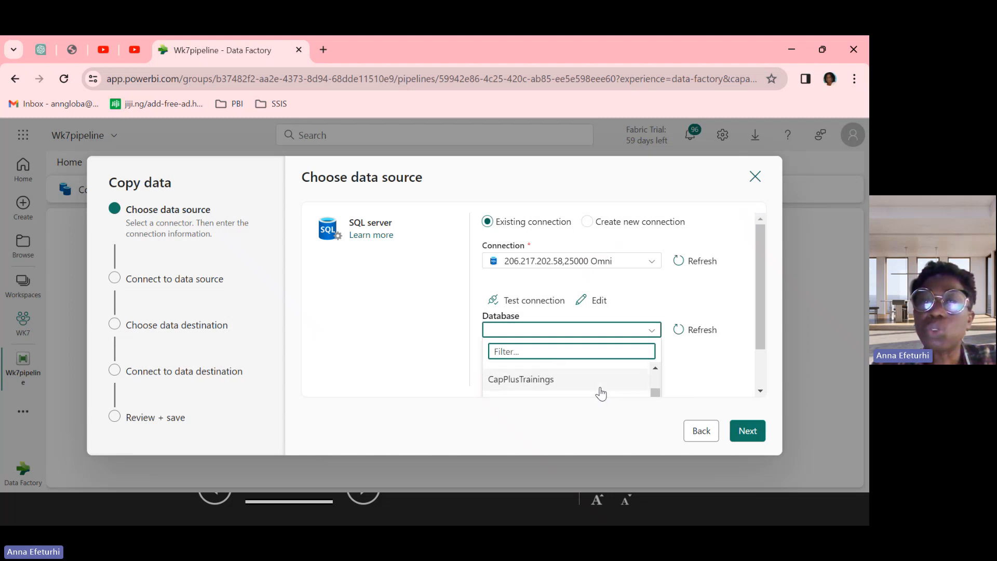
{"action": "scroll", "coordinate": [601, 393], "scroll_direction": "down", "scroll_amount": 8}
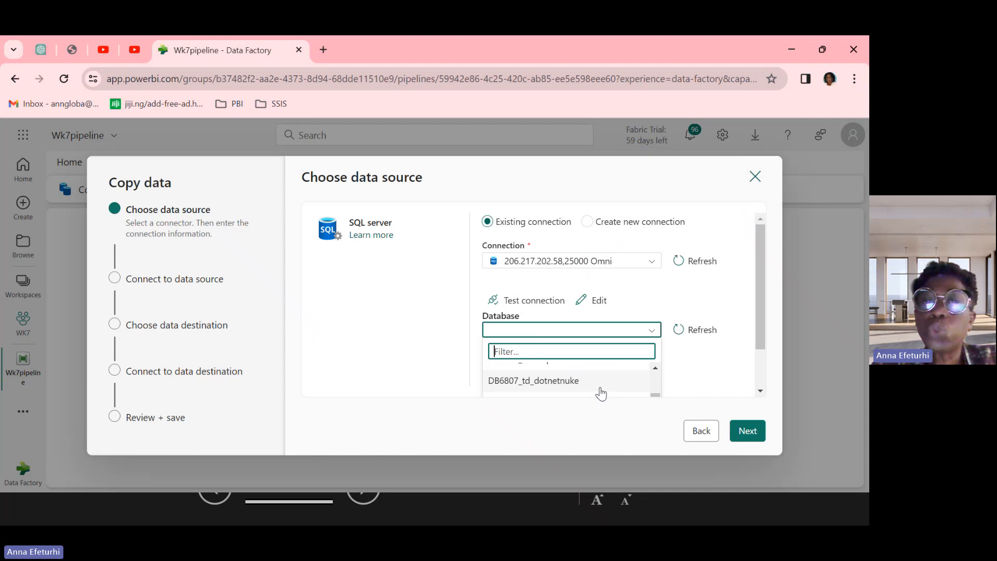
{"action": "scroll", "coordinate": [601, 393], "scroll_direction": "down", "scroll_amount": 8}
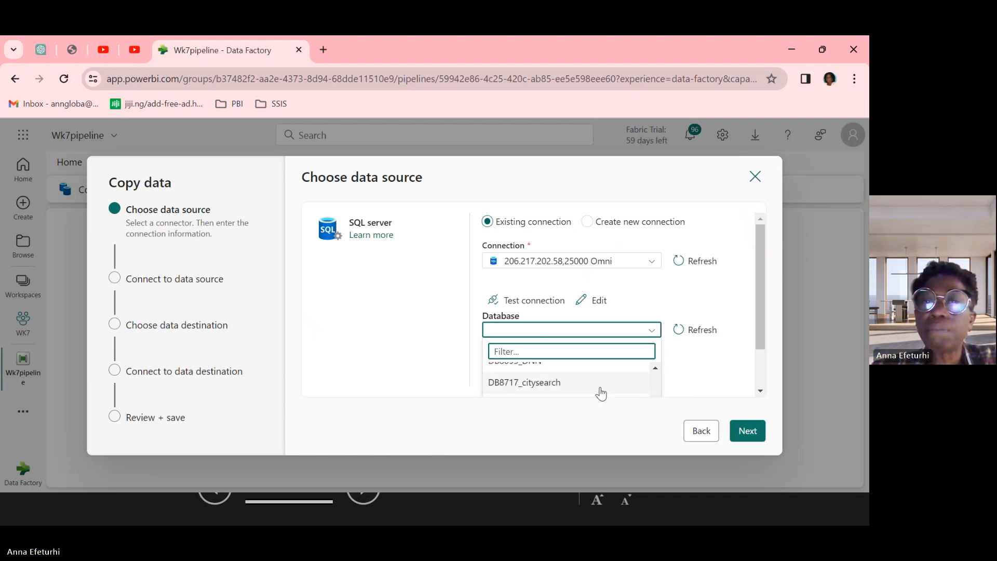
{"action": "scroll", "coordinate": [601, 393], "scroll_direction": "down", "scroll_amount": 8}
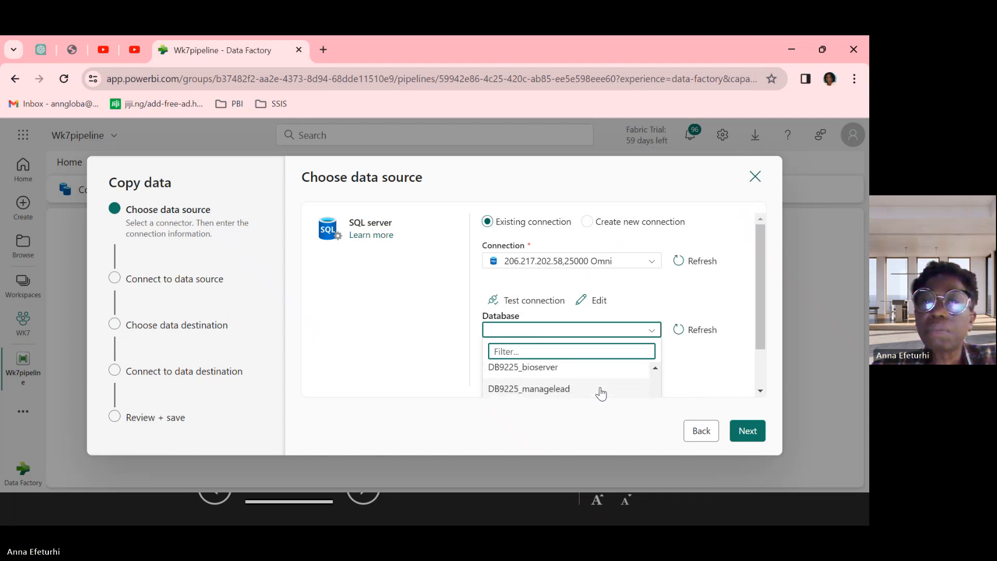
{"action": "scroll", "coordinate": [601, 393], "scroll_direction": "down", "scroll_amount": 8}
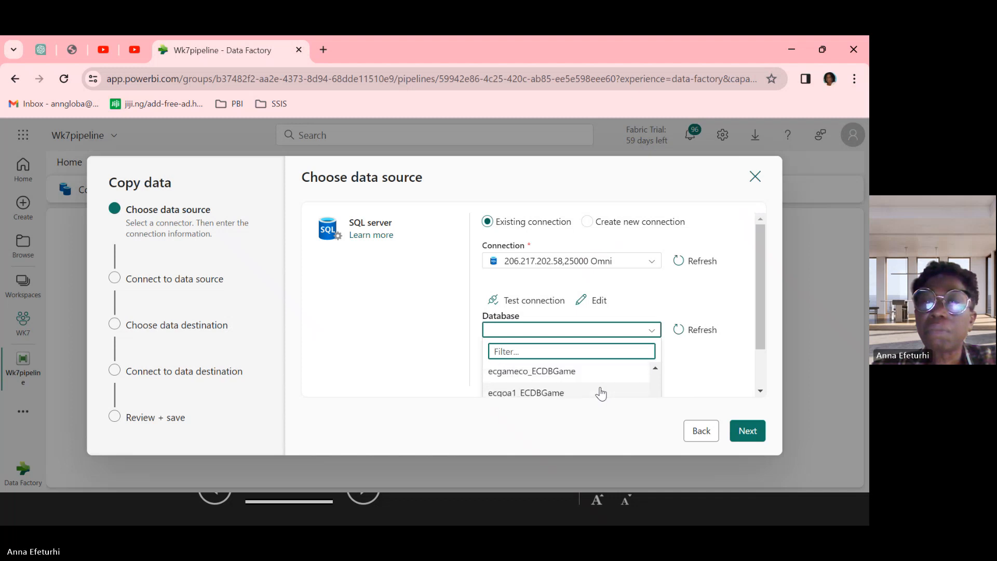
{"action": "scroll", "coordinate": [600, 393], "scroll_direction": "down", "scroll_amount": 6}
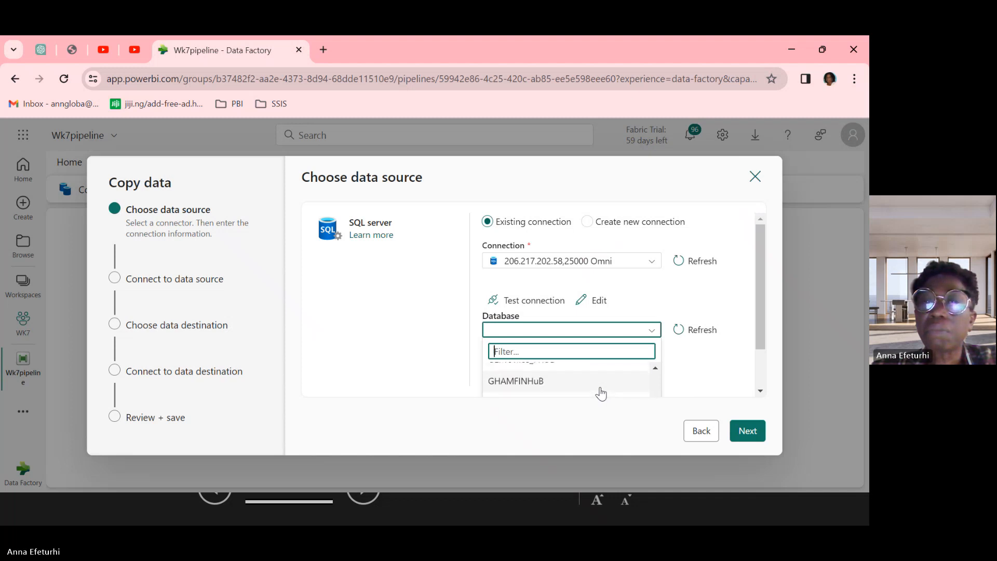
{"action": "scroll", "coordinate": [601, 393], "scroll_direction": "down", "scroll_amount": 8}
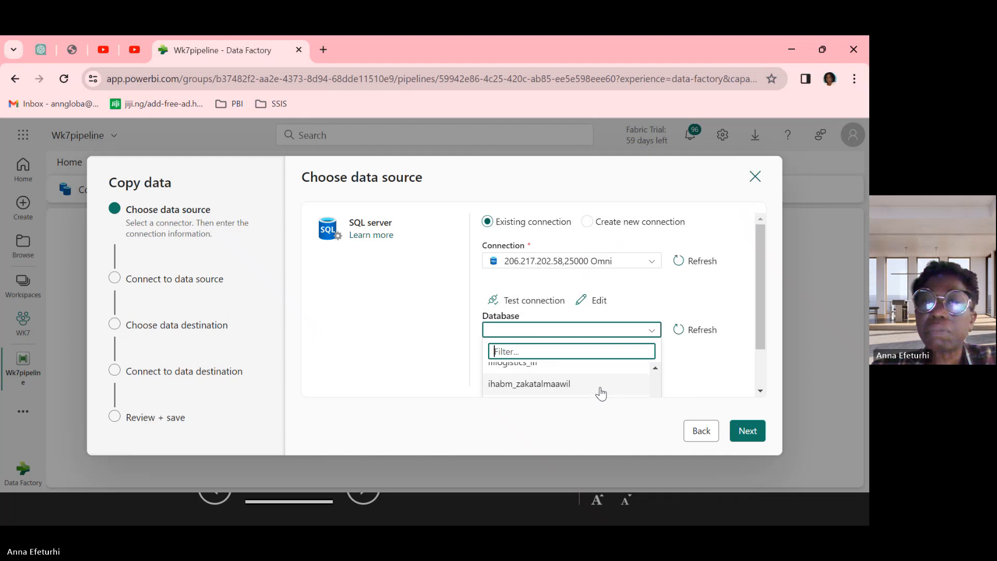
{"action": "scroll", "coordinate": [601, 393], "scroll_direction": "down", "scroll_amount": 2}
{"action": "scroll", "coordinate": [600, 393], "scroll_direction": "up", "scroll_amount": 1}
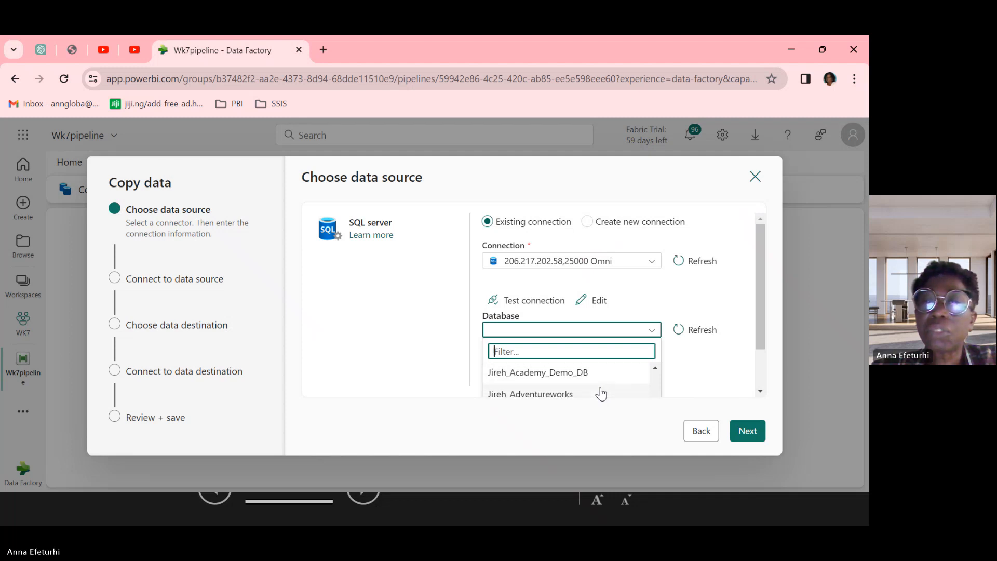
{"action": "left_click", "coordinate": [538, 378]}
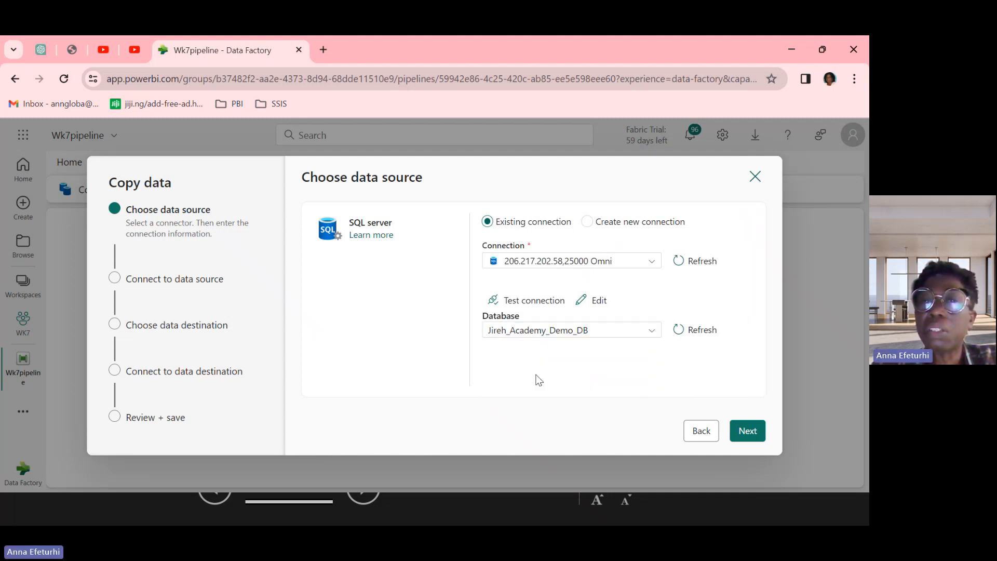
{"action": "left_click", "coordinate": [528, 301]}
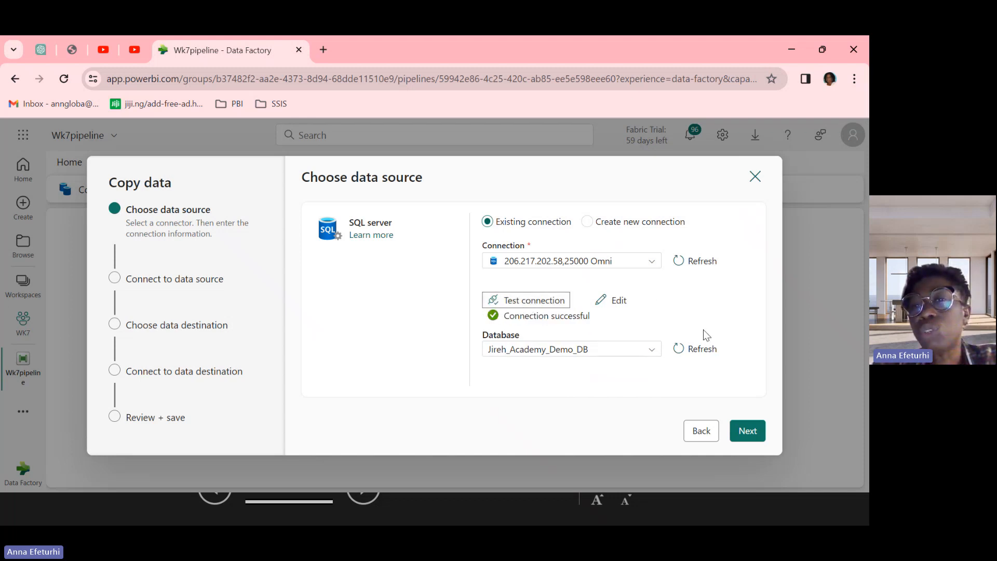
{"action": "left_click", "coordinate": [748, 434]}
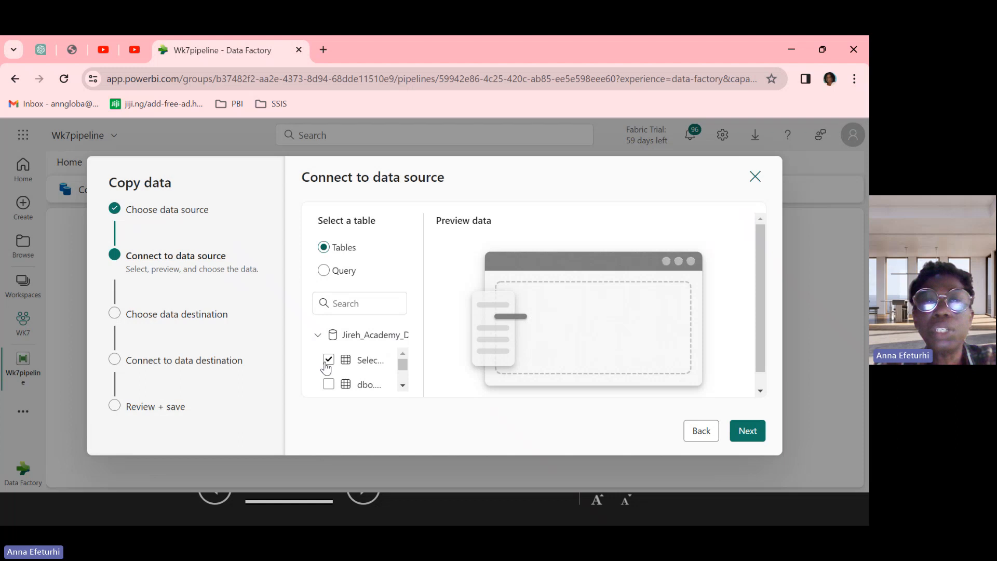
Preview the dbo.Actor table, select only it as the source table and proceed to the data destination
{"action": "scroll", "coordinate": [363, 370], "scroll_direction": "down", "scroll_amount": 1}
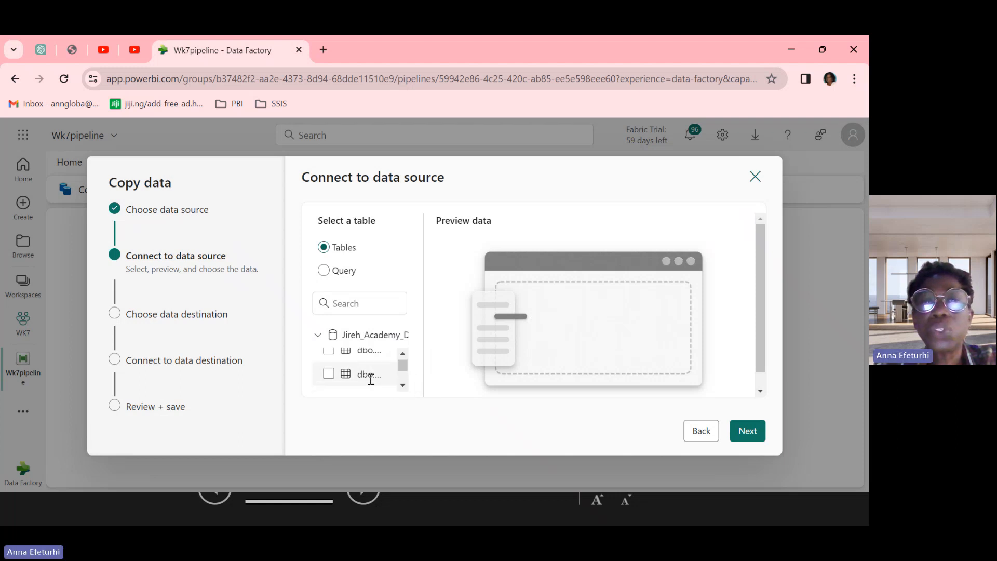
{"action": "scroll", "coordinate": [370, 379], "scroll_direction": "down", "scroll_amount": 1}
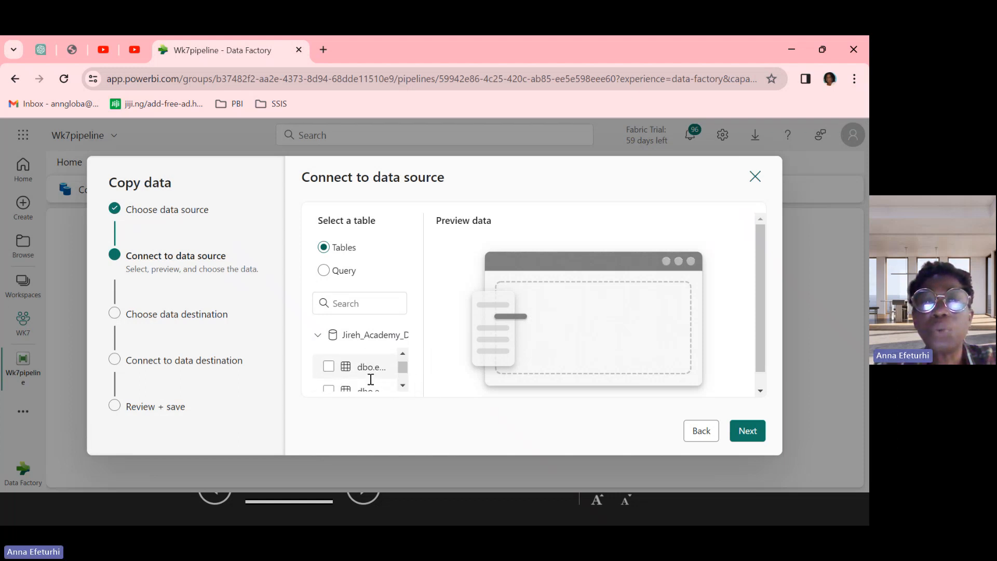
{"action": "scroll", "coordinate": [371, 379], "scroll_direction": "up", "scroll_amount": 1}
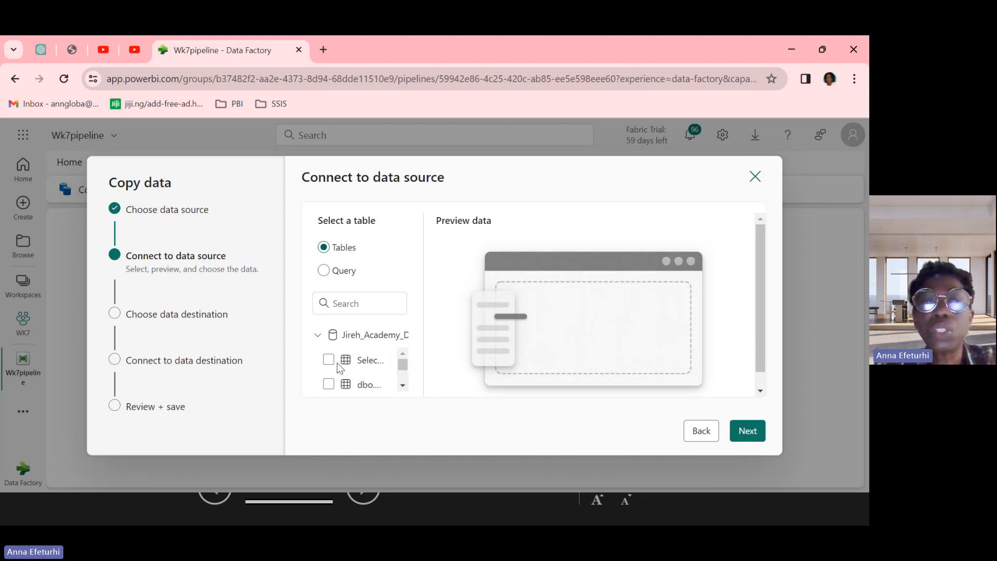
{"action": "left_click", "coordinate": [374, 384]}
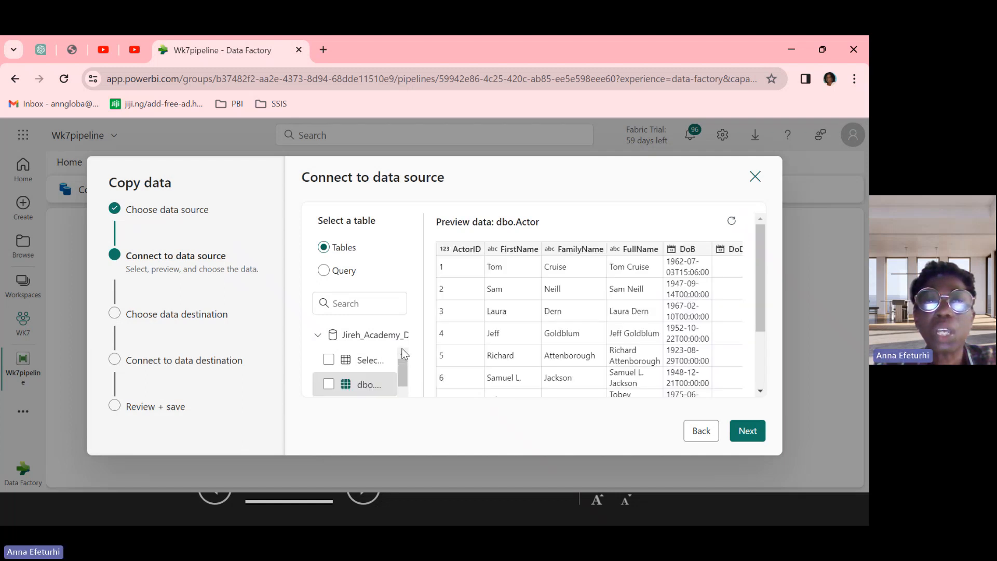
{"action": "left_click", "coordinate": [328, 384]}
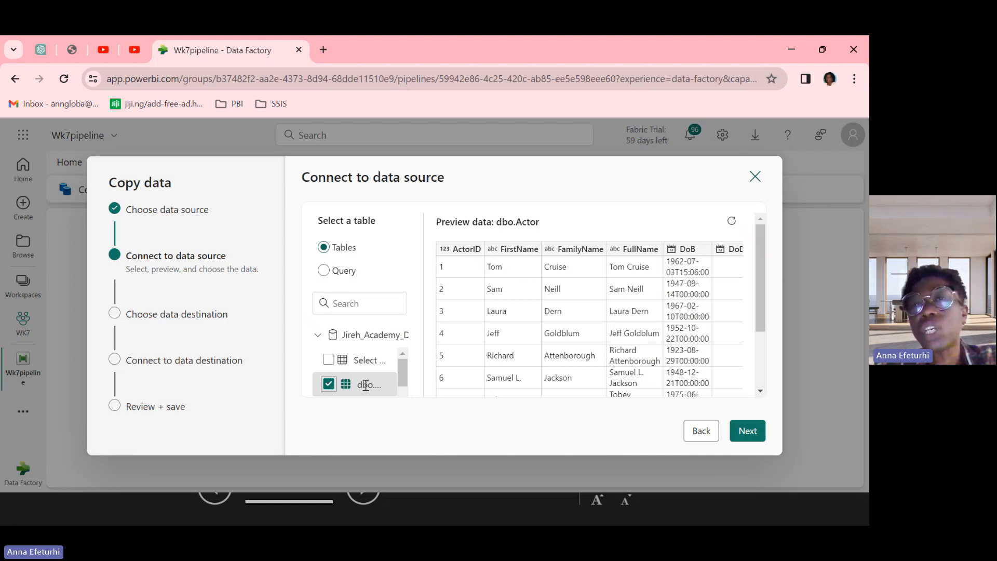
{"action": "scroll", "coordinate": [662, 288], "scroll_direction": "right", "scroll_amount": 2}
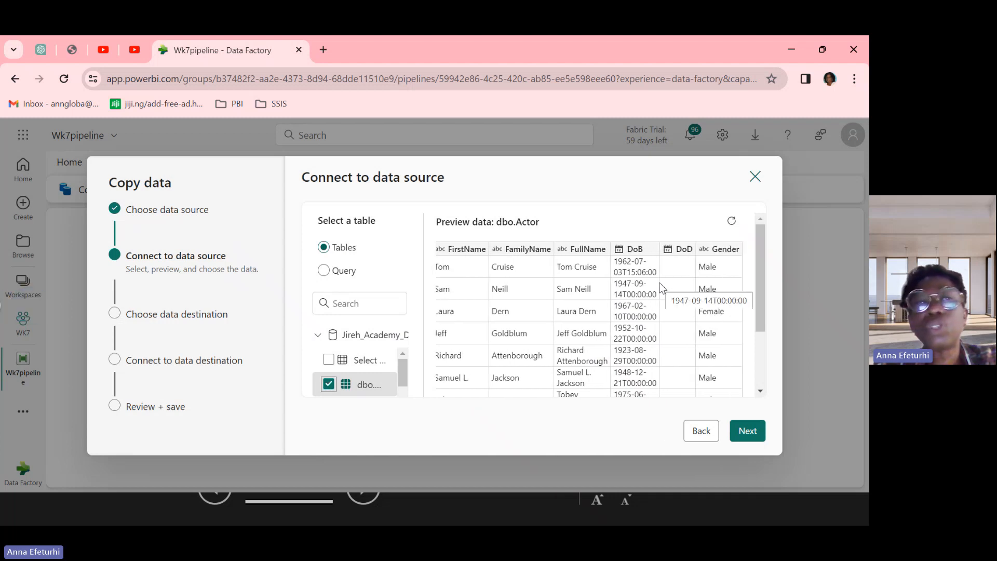
{"action": "scroll", "coordinate": [617, 335], "scroll_direction": "left", "scroll_amount": 2}
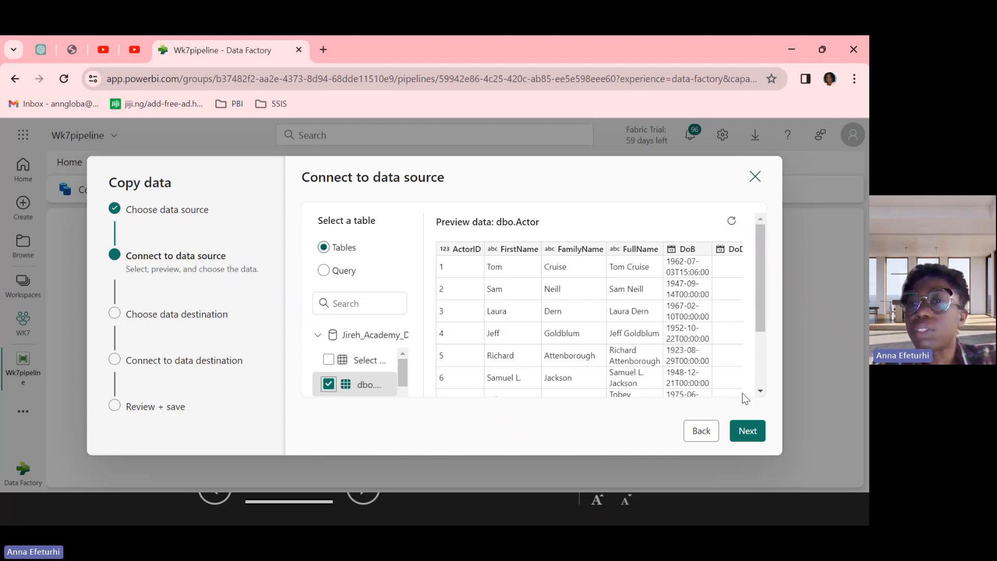
{"action": "left_click", "coordinate": [748, 431]}
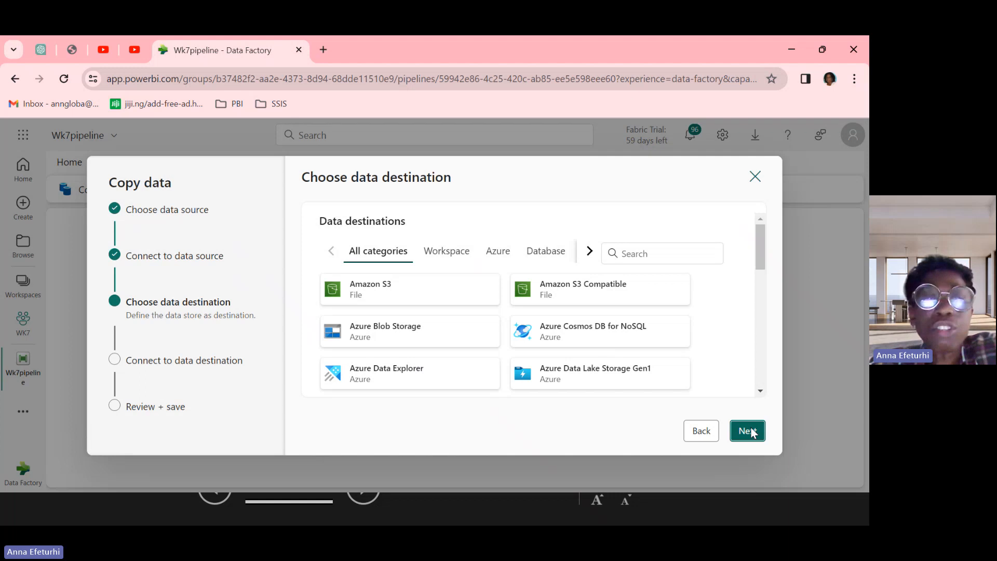
Look through the available data destinations, choose the Lakehouse workspace destination and proceed to its setup
{"action": "scroll", "coordinate": [576, 395], "scroll_direction": "down", "scroll_amount": 2}
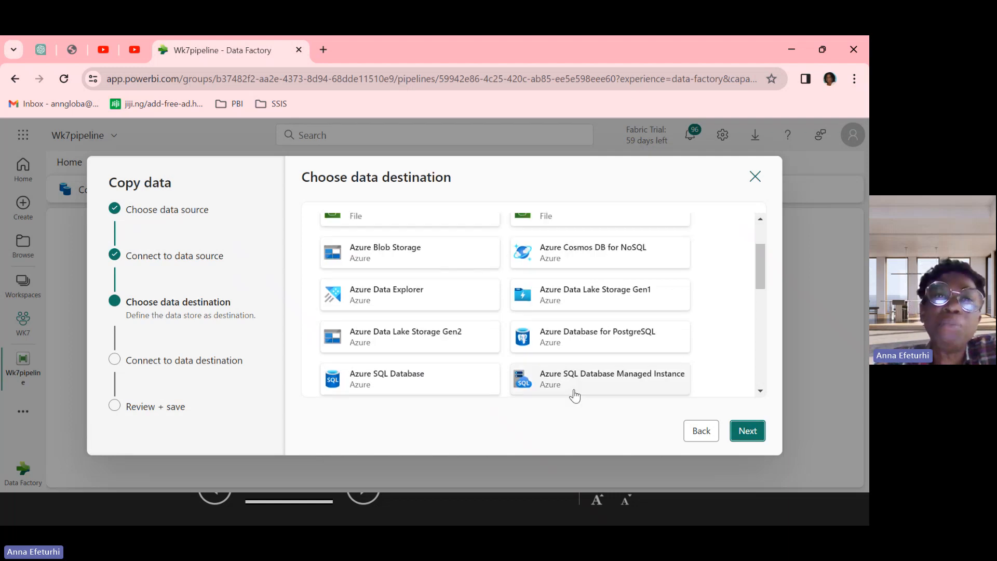
{"action": "scroll", "coordinate": [575, 396], "scroll_direction": "down", "scroll_amount": 8}
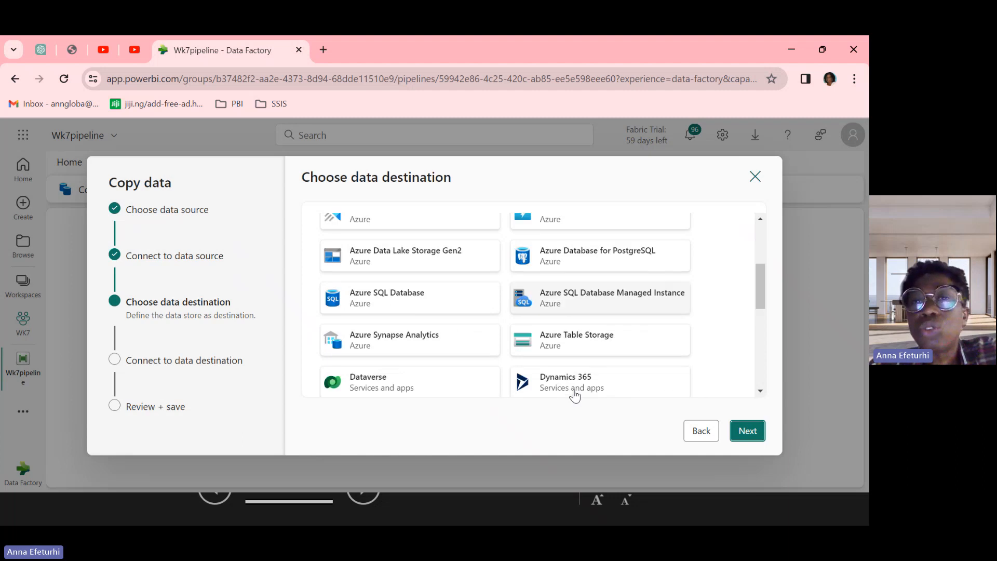
{"action": "scroll", "coordinate": [575, 396], "scroll_direction": "down", "scroll_amount": 2}
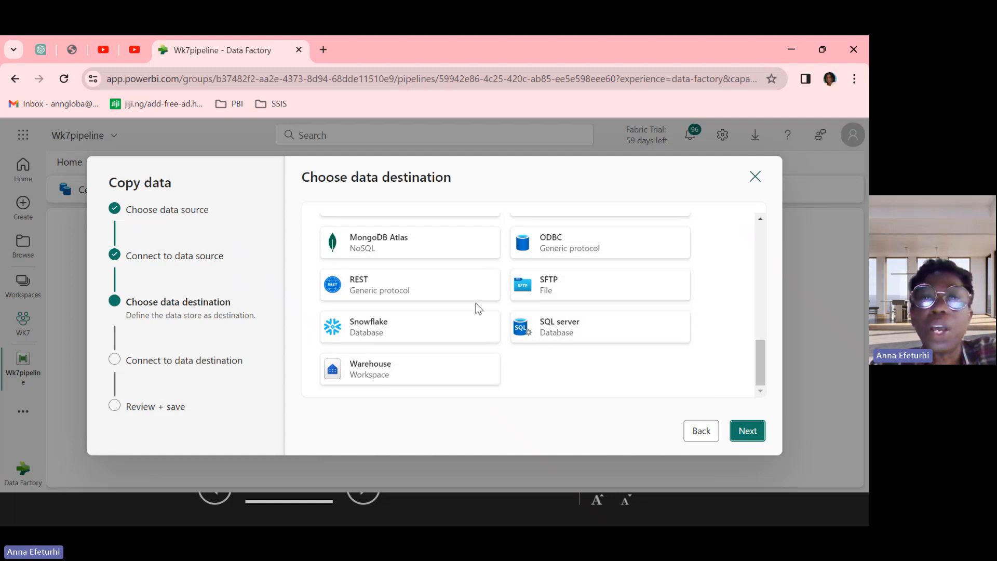
{"action": "scroll", "coordinate": [572, 281], "scroll_direction": "up", "scroll_amount": 2}
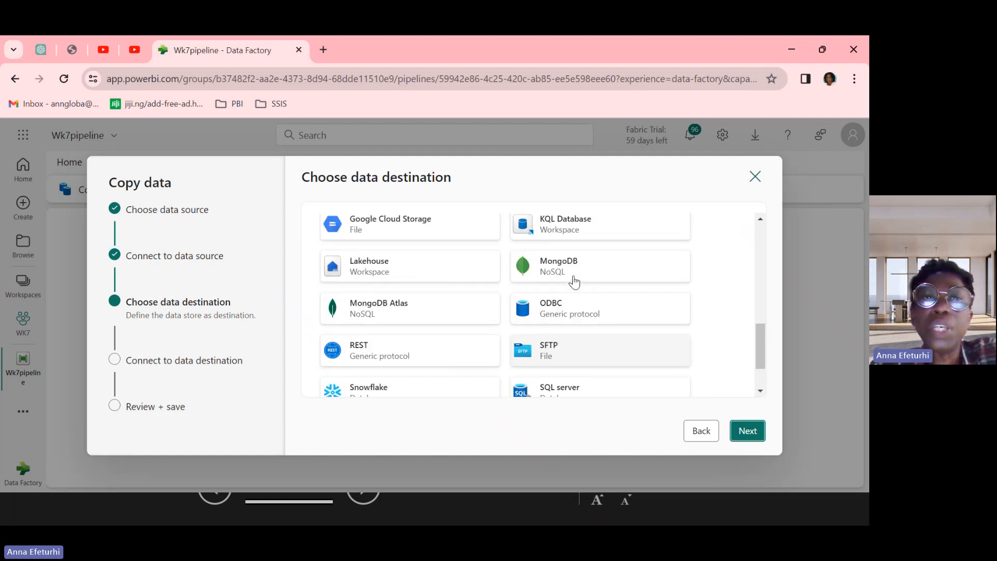
{"action": "scroll", "coordinate": [573, 281], "scroll_direction": "up", "scroll_amount": 7}
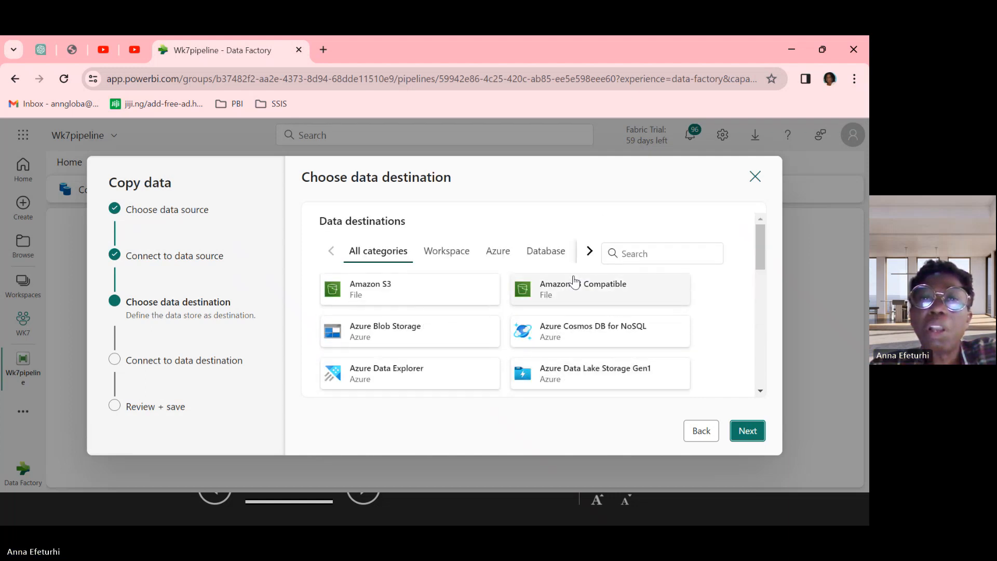
{"action": "scroll", "coordinate": [548, 351], "scroll_direction": "down", "scroll_amount": 8}
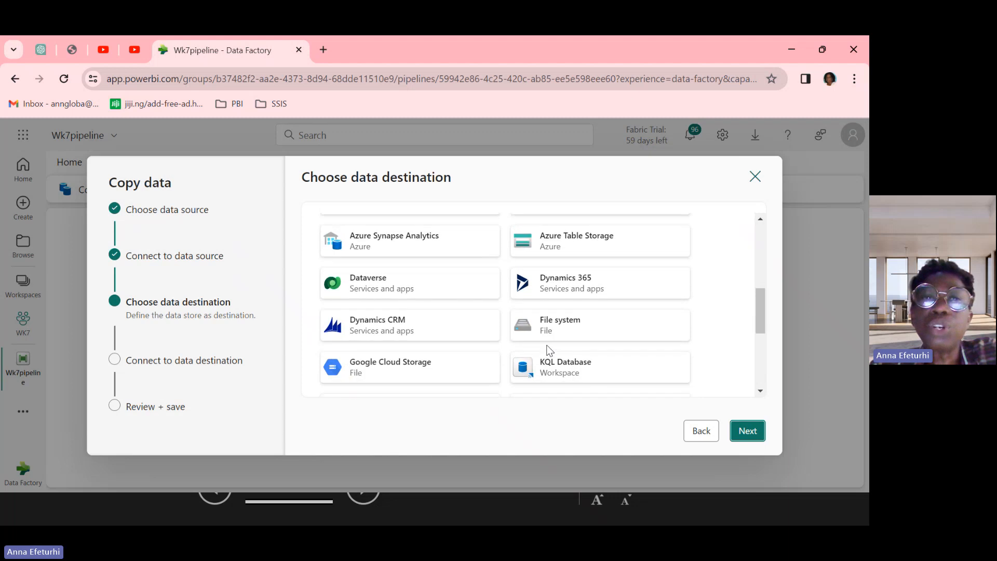
{"action": "scroll", "coordinate": [548, 352], "scroll_direction": "down", "scroll_amount": 2}
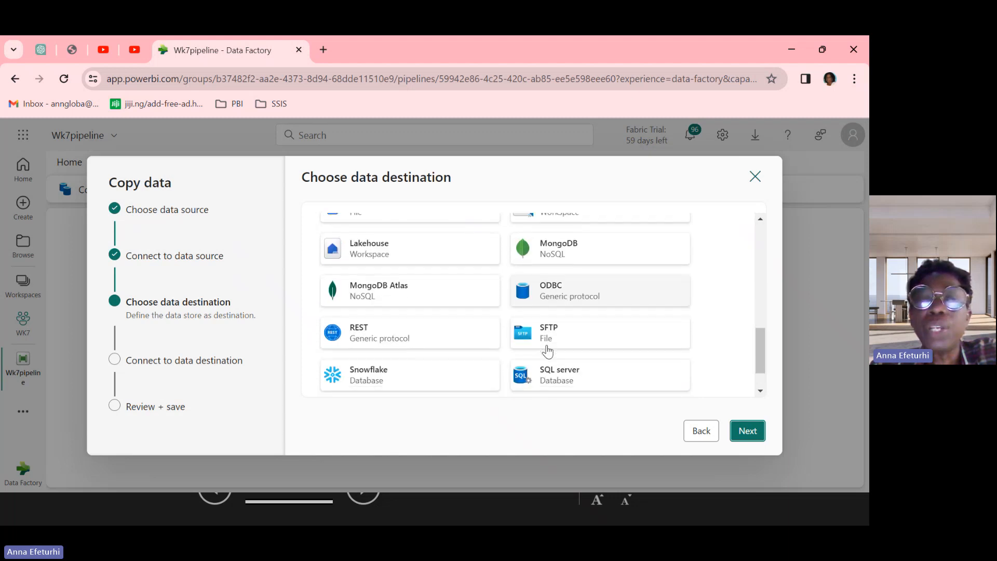
{"action": "scroll", "coordinate": [547, 351], "scroll_direction": "up", "scroll_amount": 1}
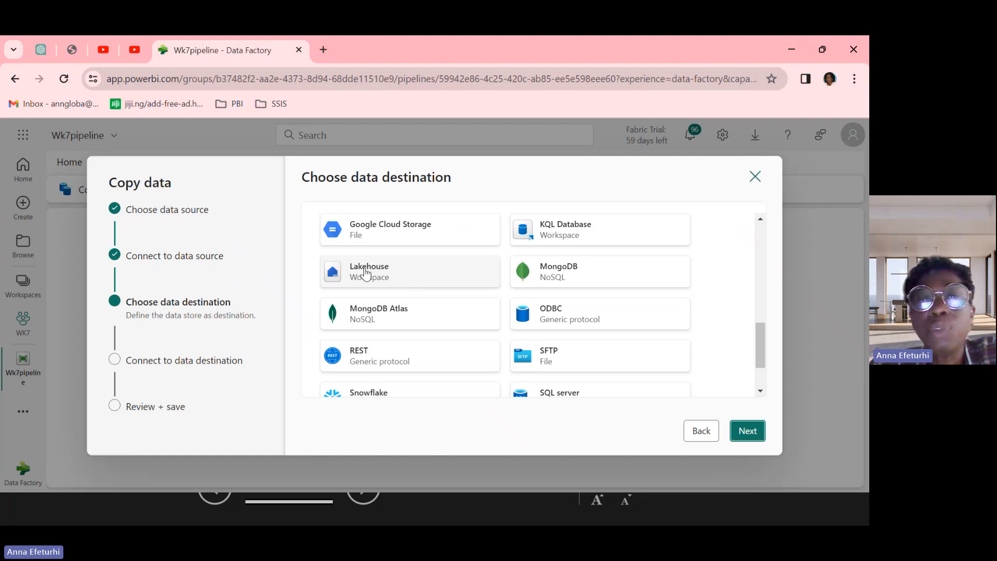
{"action": "left_click", "coordinate": [367, 273]}
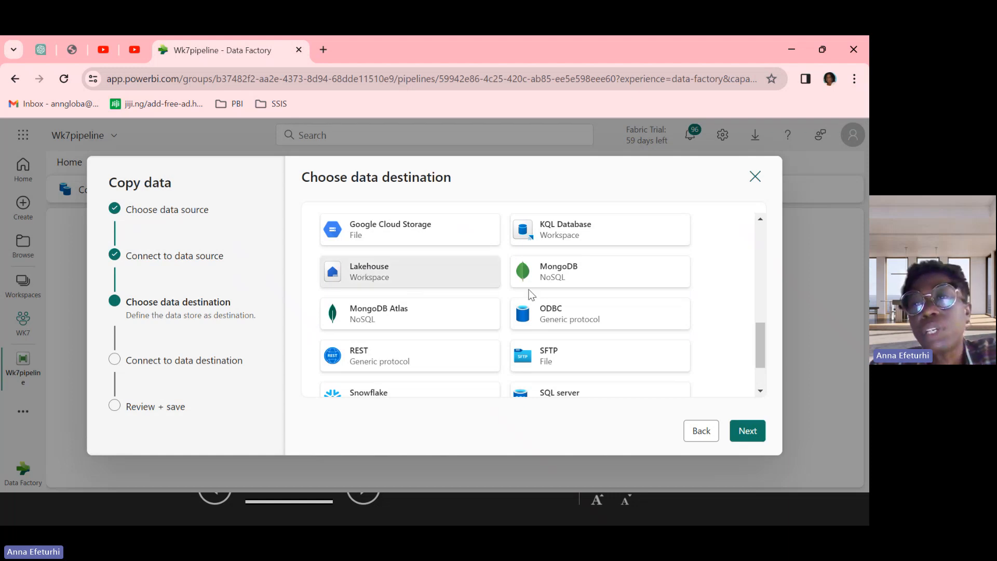
{"action": "left_click", "coordinate": [747, 434]}
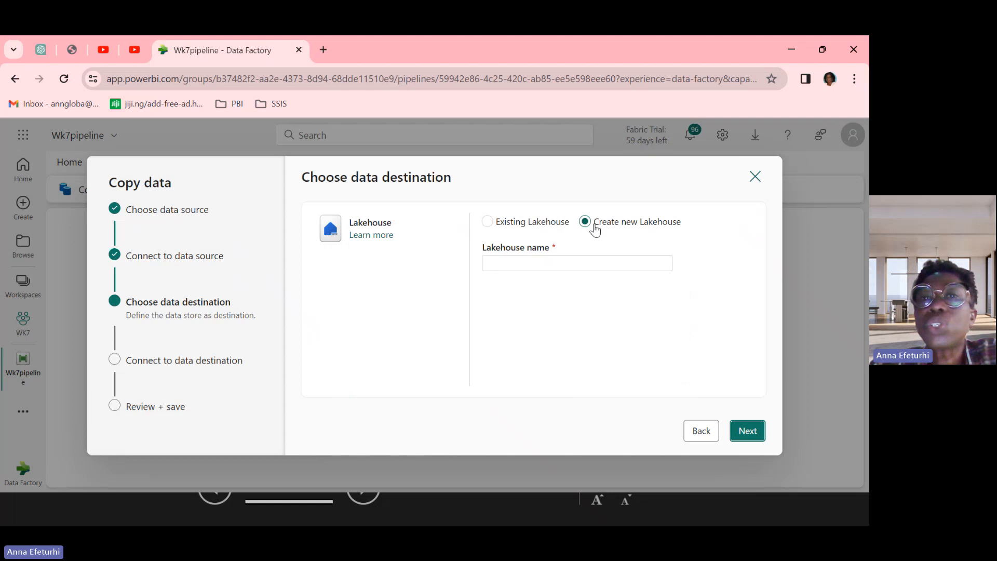
Name the new lakehouse Wk7Lakehouse and continue to the data destination connection settings
{"action": "left_click", "coordinate": [537, 261]}
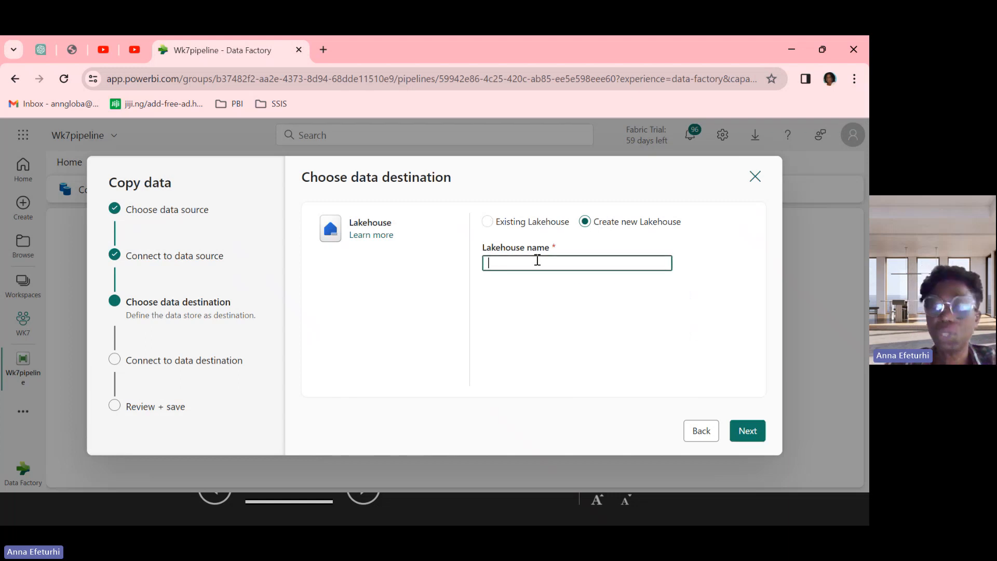
{"action": "type", "text": "W"}
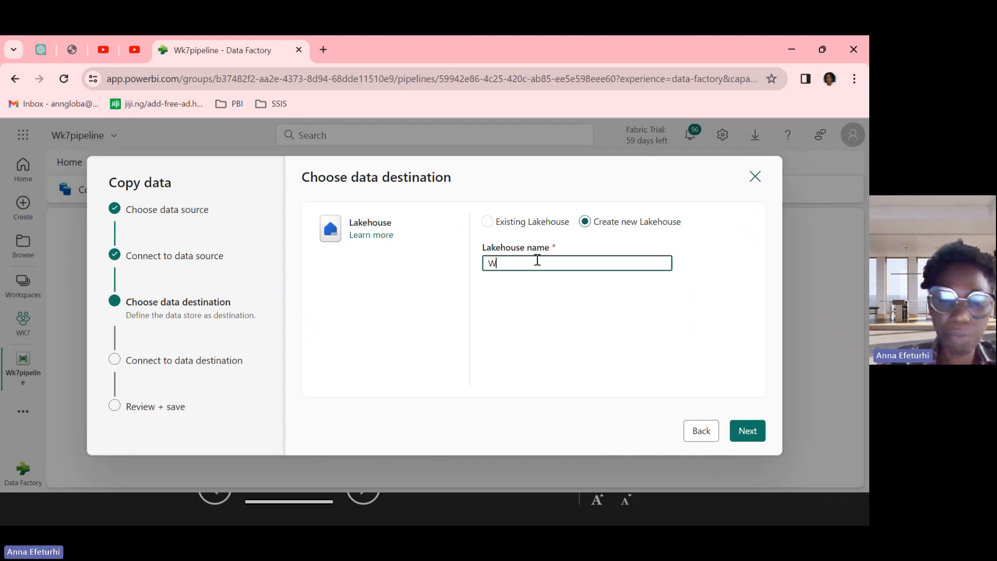
{"action": "type", "text": "k"}
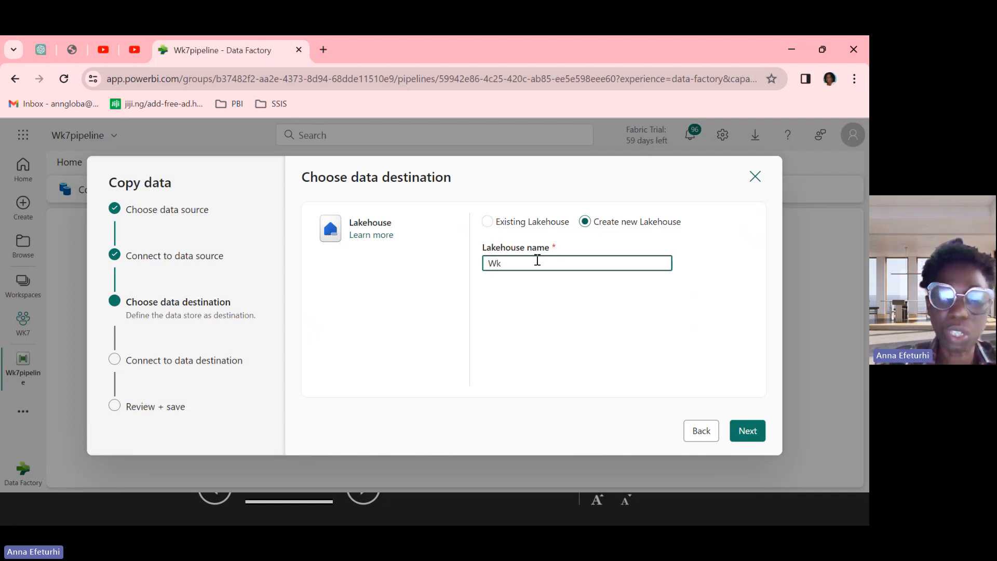
{"action": "type", "text": "7"}
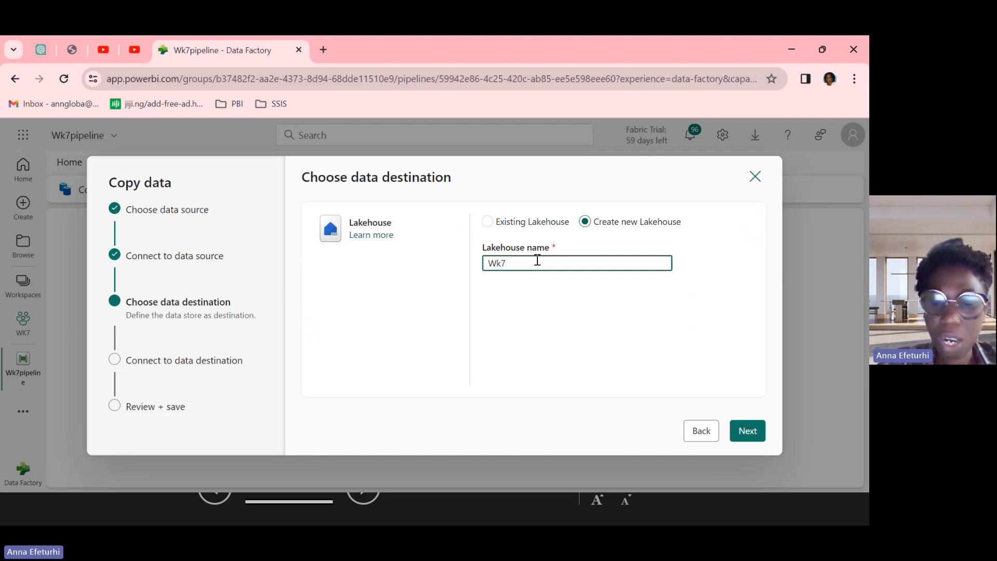
{"action": "type", "text": "L"}
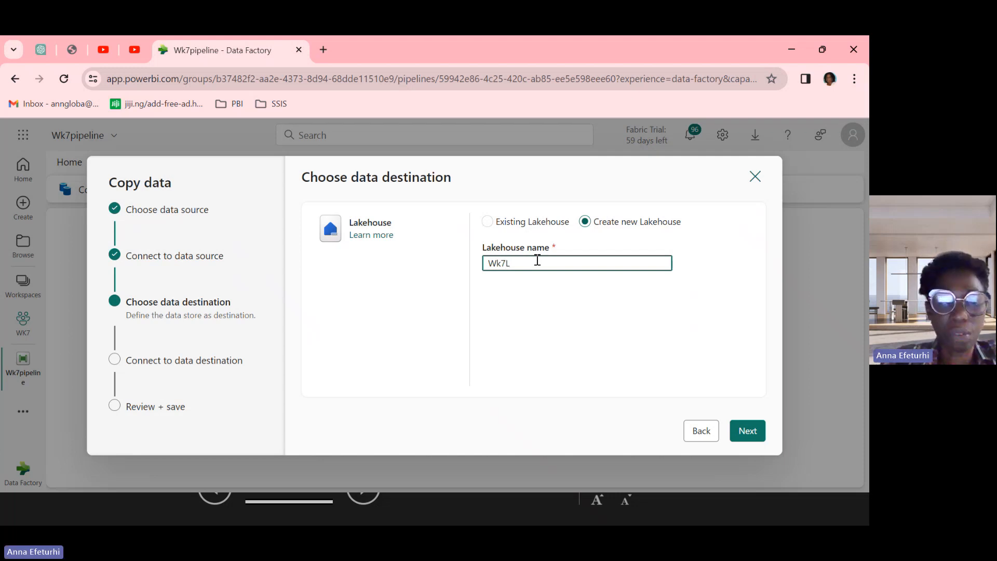
{"action": "type", "text": "a"}
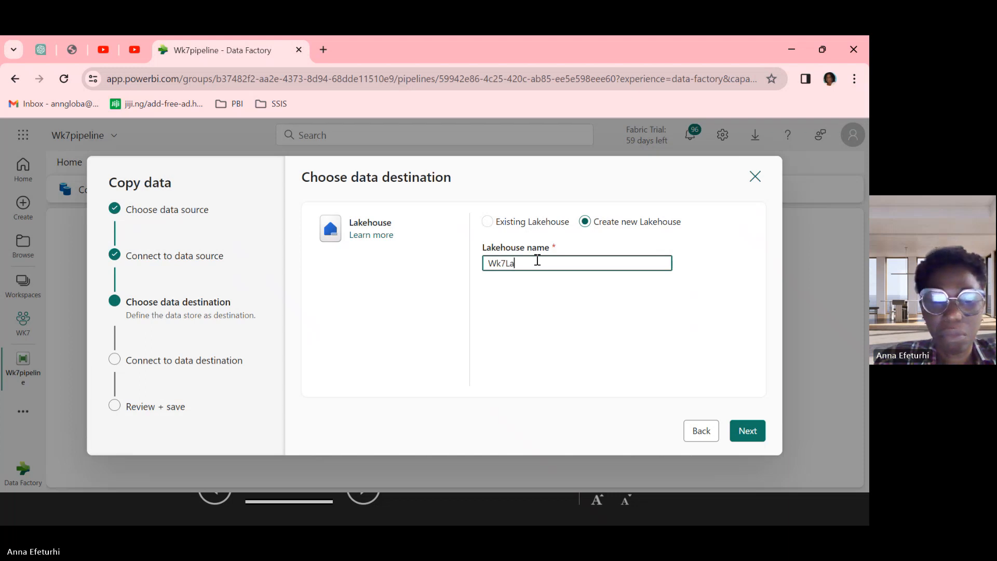
{"action": "type", "text": "keh"}
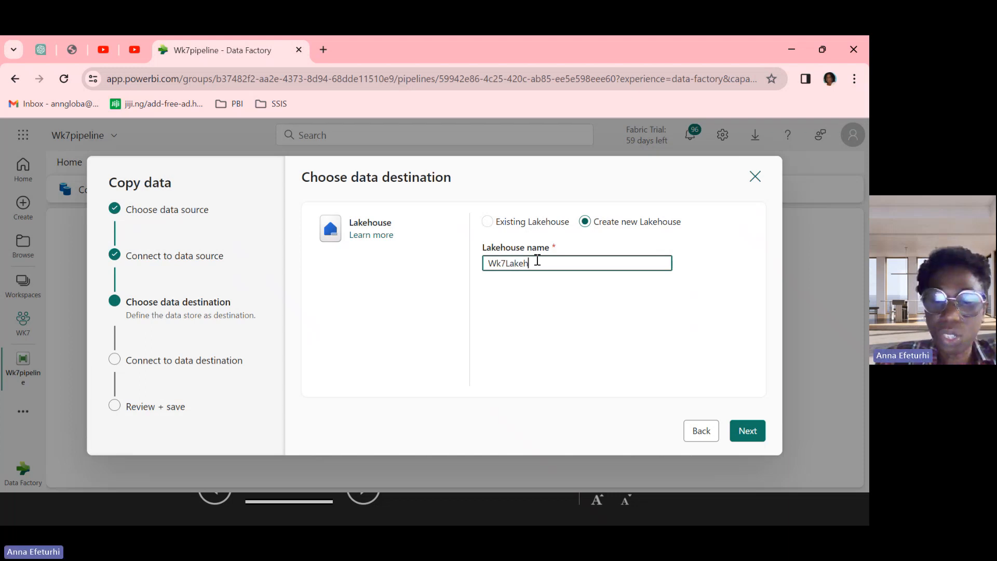
{"action": "type", "text": "ouse"}
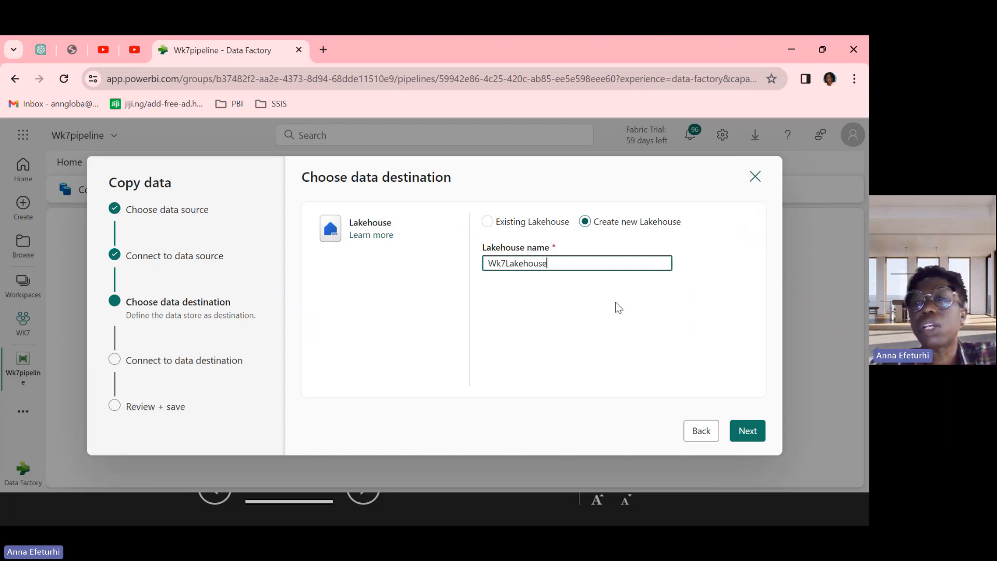
{"action": "left_click", "coordinate": [749, 432]}
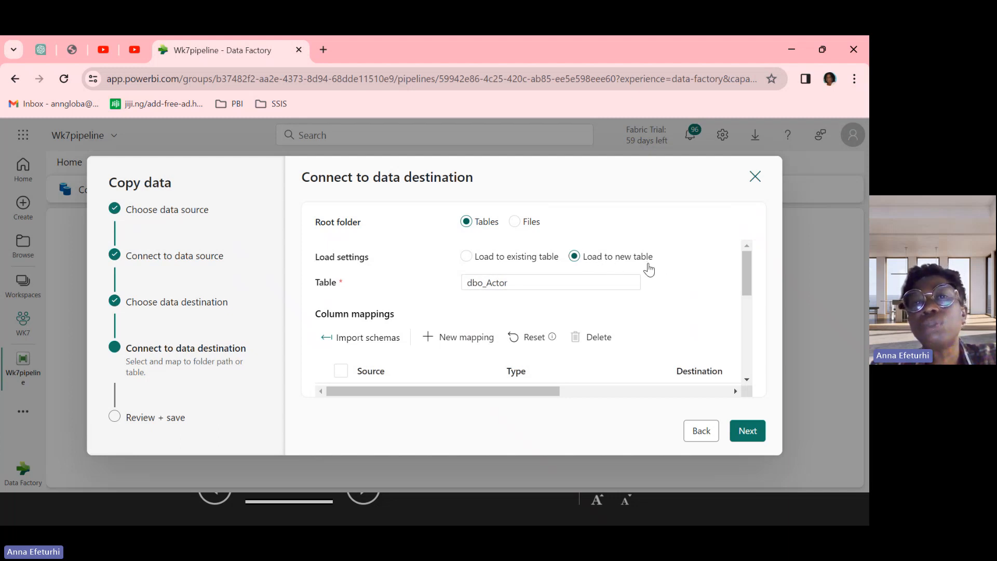
Examine the dbo_Actor column mappings, comparing the source columns and types with their destination columns and types
{"action": "scroll", "coordinate": [673, 299], "scroll_direction": "down", "scroll_amount": 1}
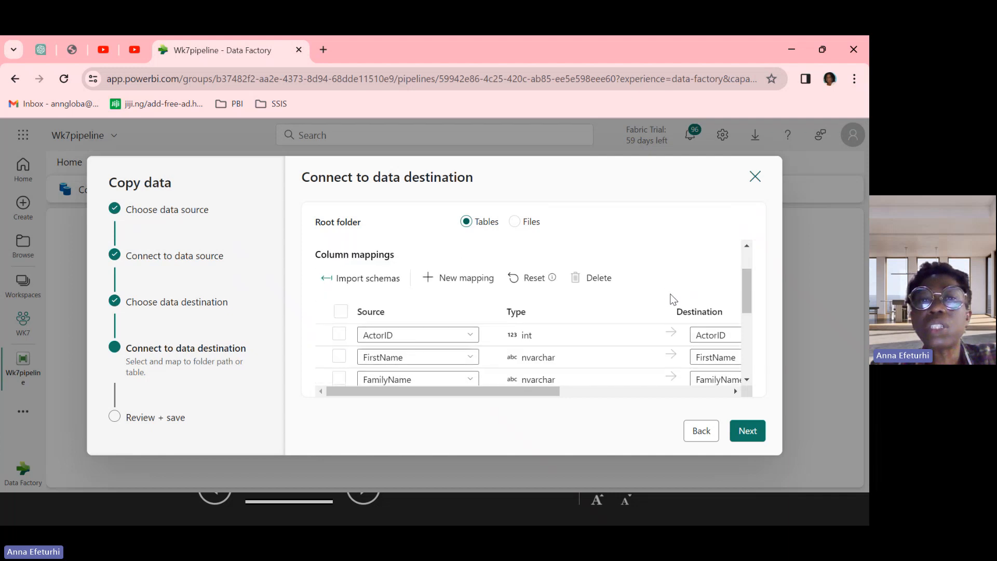
{"action": "scroll", "coordinate": [674, 300], "scroll_direction": "down", "scroll_amount": 1}
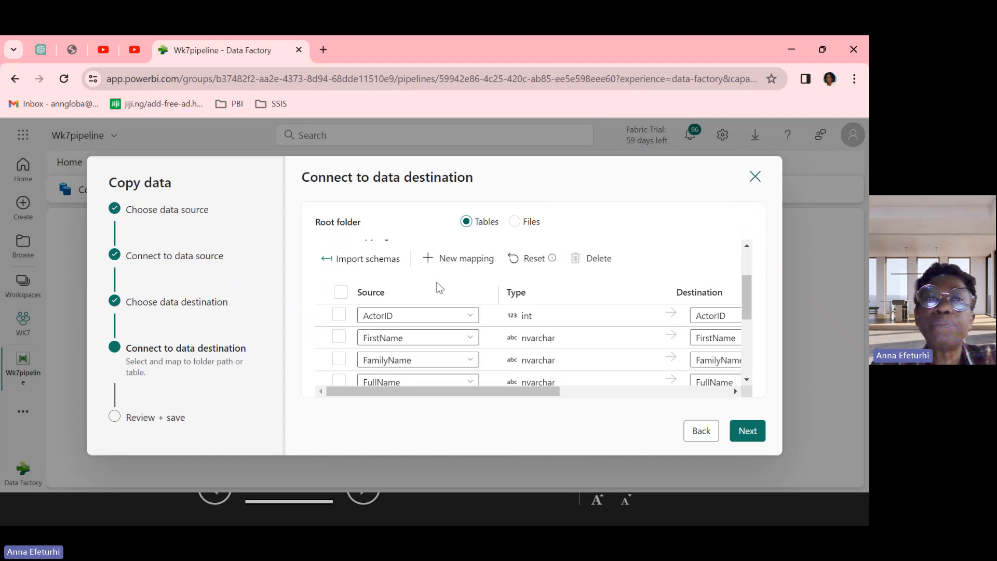
{"action": "scroll", "coordinate": [556, 306], "scroll_direction": "down", "scroll_amount": 2}
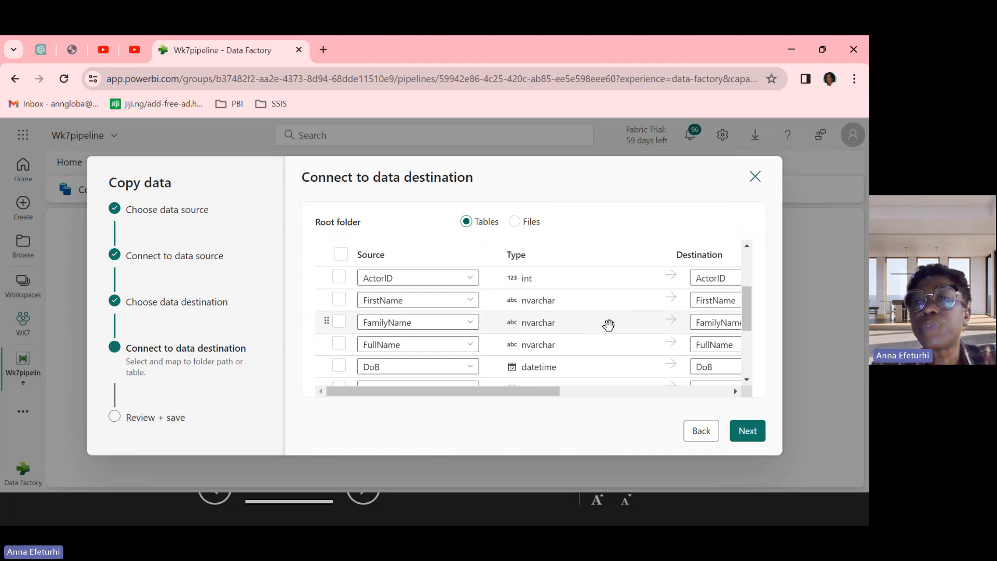
{"action": "scroll", "coordinate": [608, 326], "scroll_direction": "right", "scroll_amount": 2}
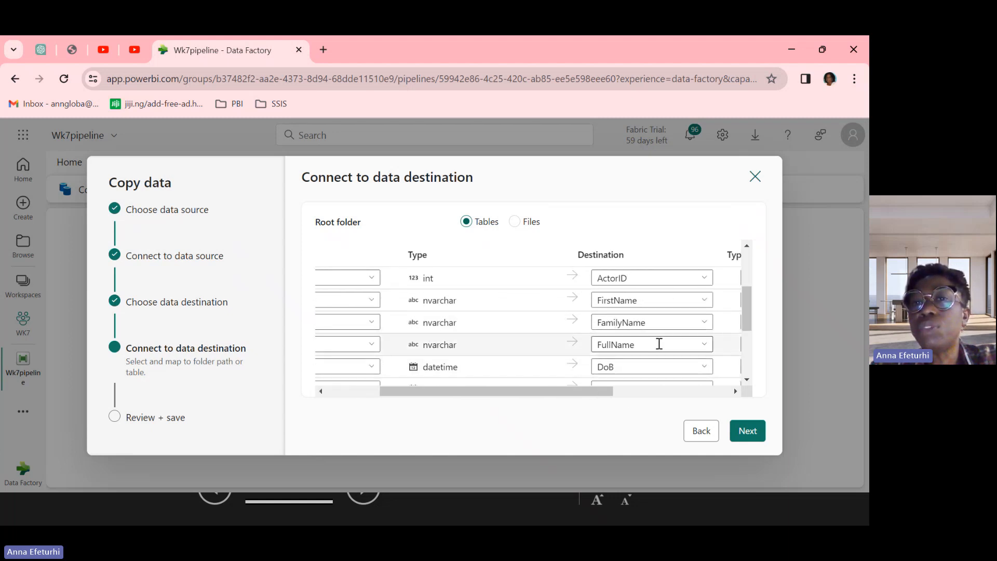
{"action": "scroll", "coordinate": [652, 345], "scroll_direction": "right", "scroll_amount": 1}
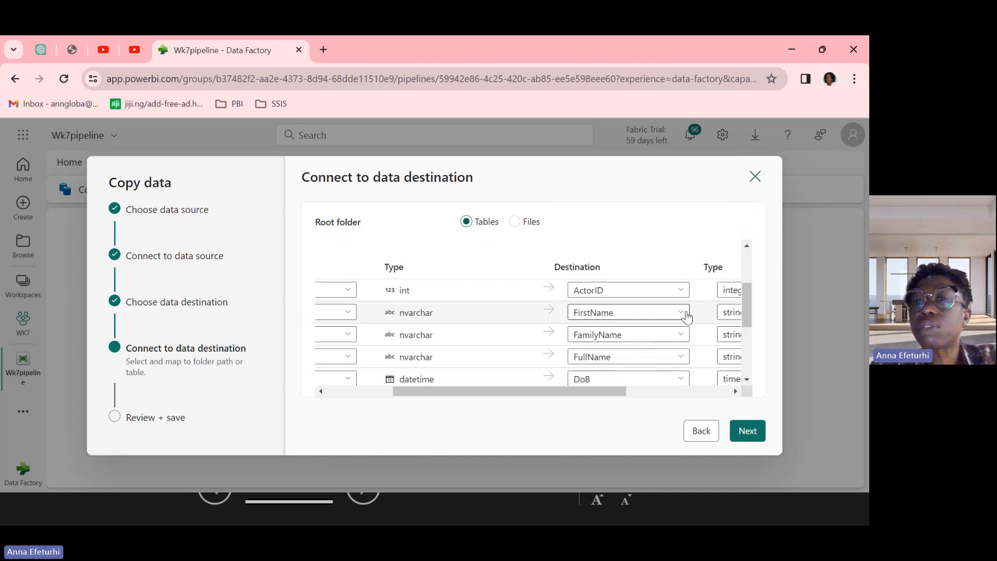
{"action": "scroll", "coordinate": [687, 316], "scroll_direction": "right", "scroll_amount": 3}
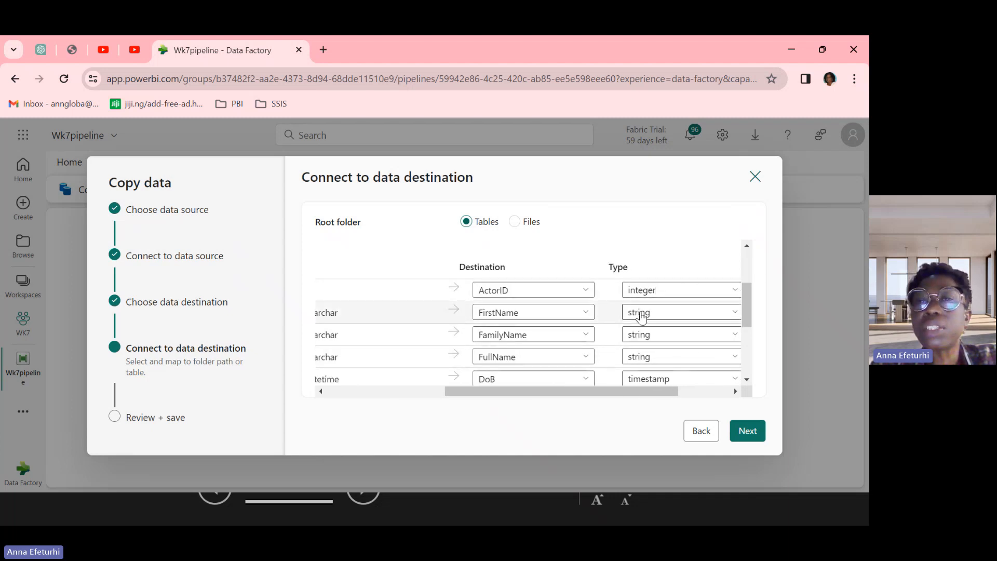
{"action": "scroll", "coordinate": [679, 348], "scroll_direction": "right", "scroll_amount": 1}
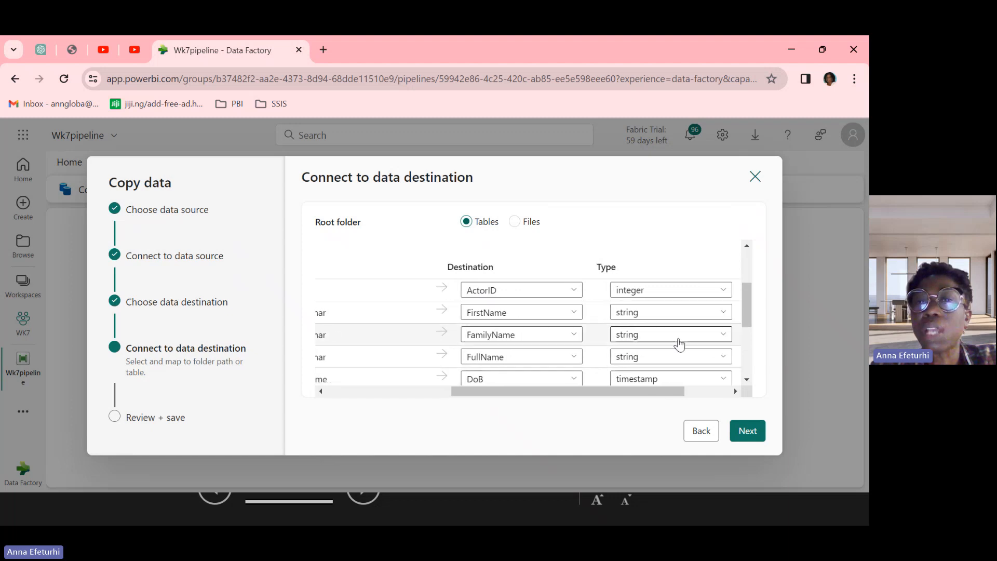
{"action": "scroll", "coordinate": [679, 344], "scroll_direction": "right", "scroll_amount": 3}
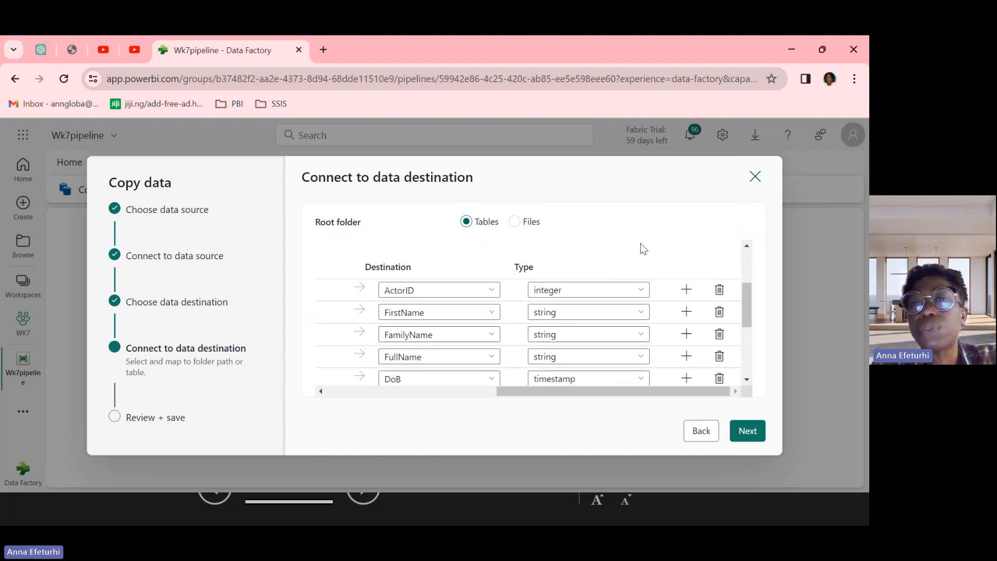
{"action": "scroll", "coordinate": [602, 318], "scroll_direction": "left", "scroll_amount": 3}
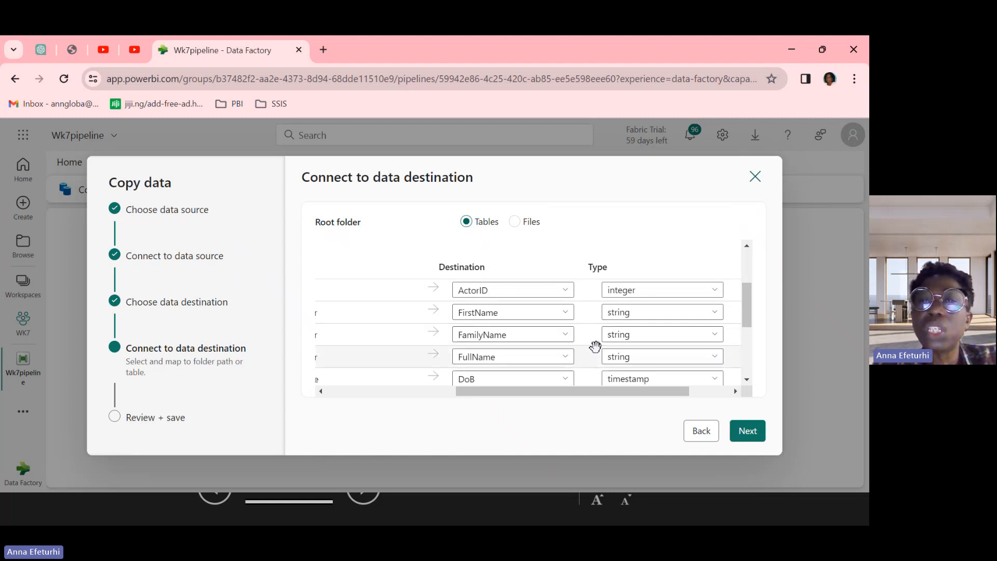
{"action": "scroll", "coordinate": [660, 343], "scroll_direction": "right", "scroll_amount": 3}
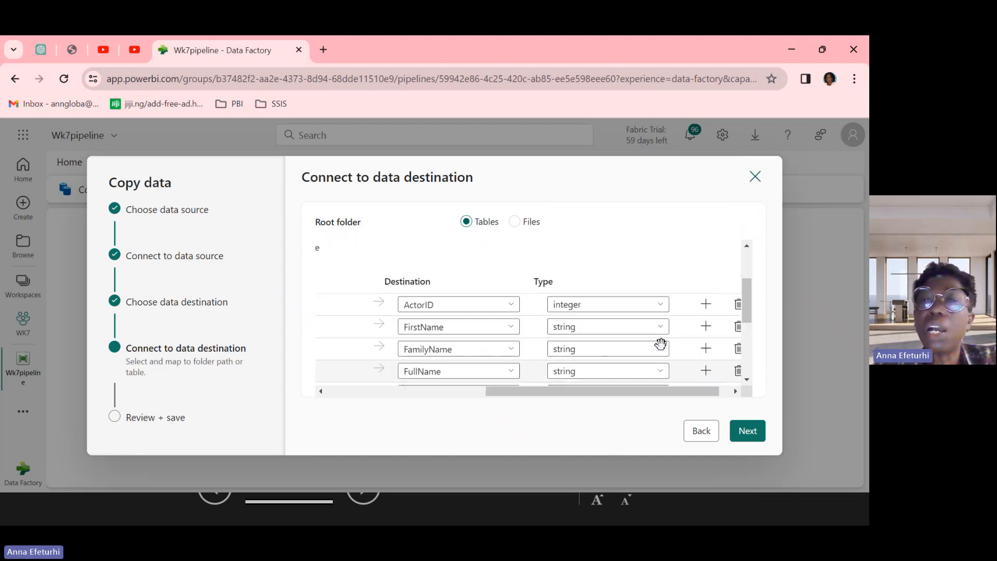
Delete the FirstName and FamilyName column mappings and check the types of the remaining columns
{"action": "scroll", "coordinate": [660, 344], "scroll_direction": "down", "scroll_amount": 1}
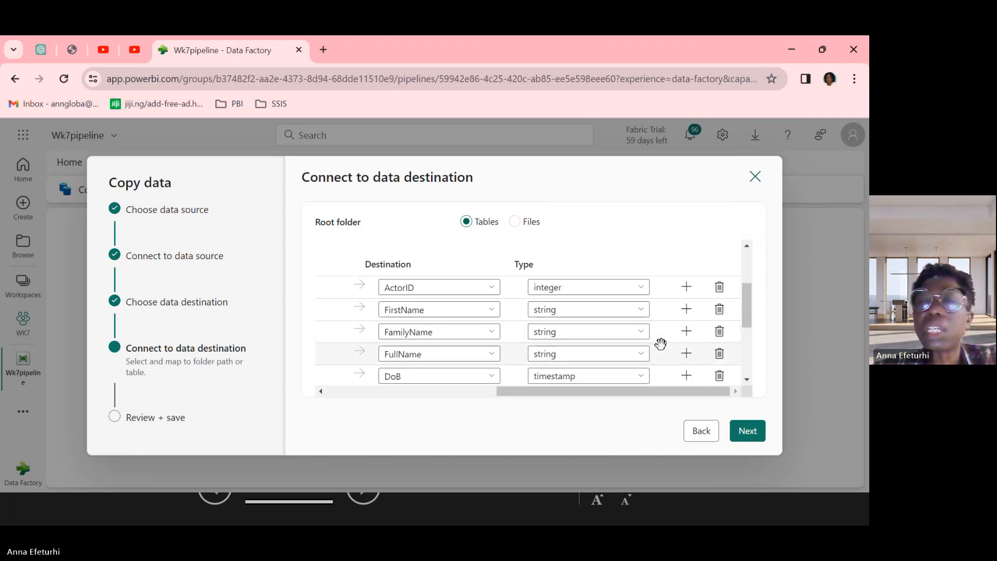
{"action": "left_click", "coordinate": [719, 309]}
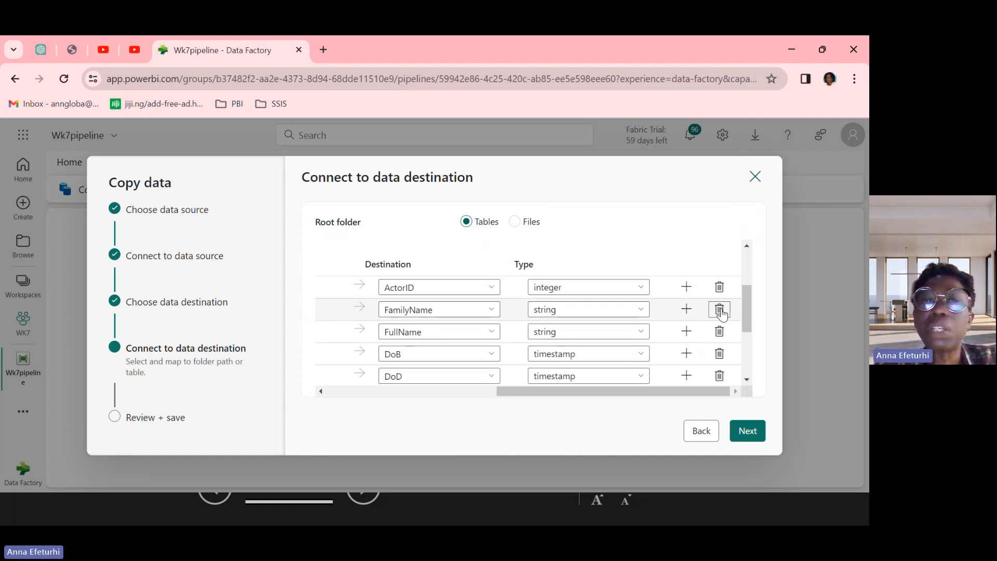
{"action": "left_click", "coordinate": [720, 310]}
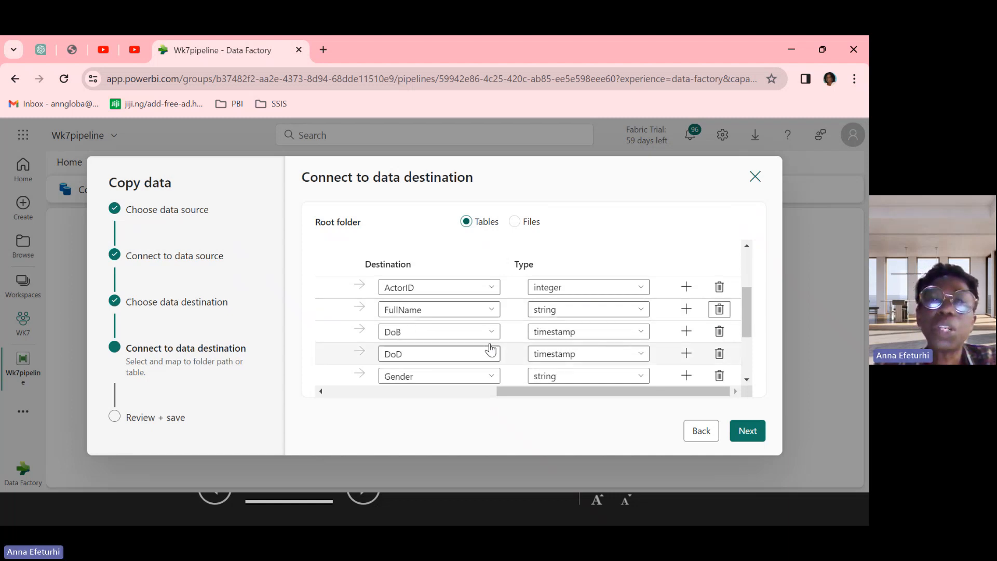
{"action": "scroll", "coordinate": [388, 340], "scroll_direction": "left", "scroll_amount": 2}
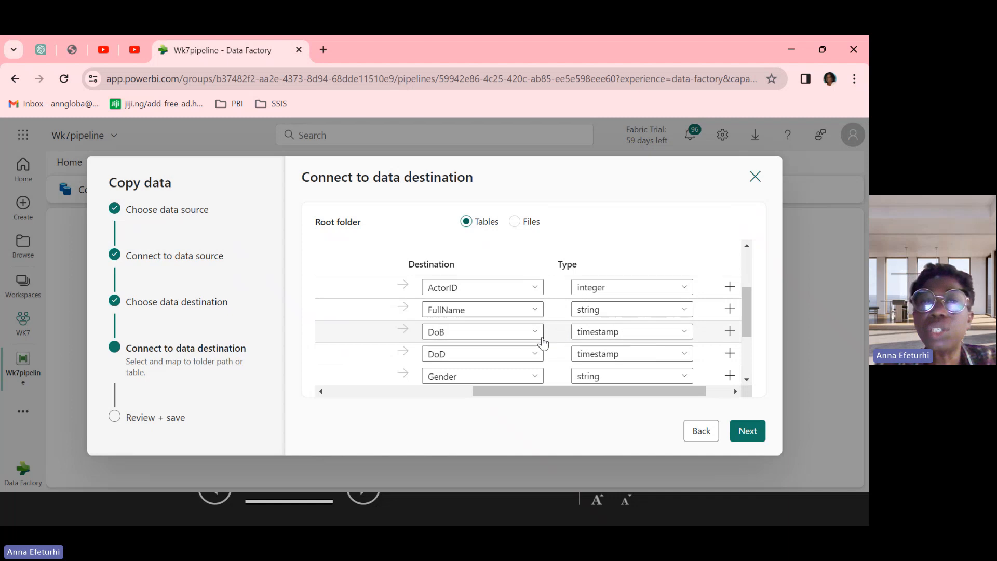
{"action": "scroll", "coordinate": [582, 341], "scroll_direction": "right", "scroll_amount": 2}
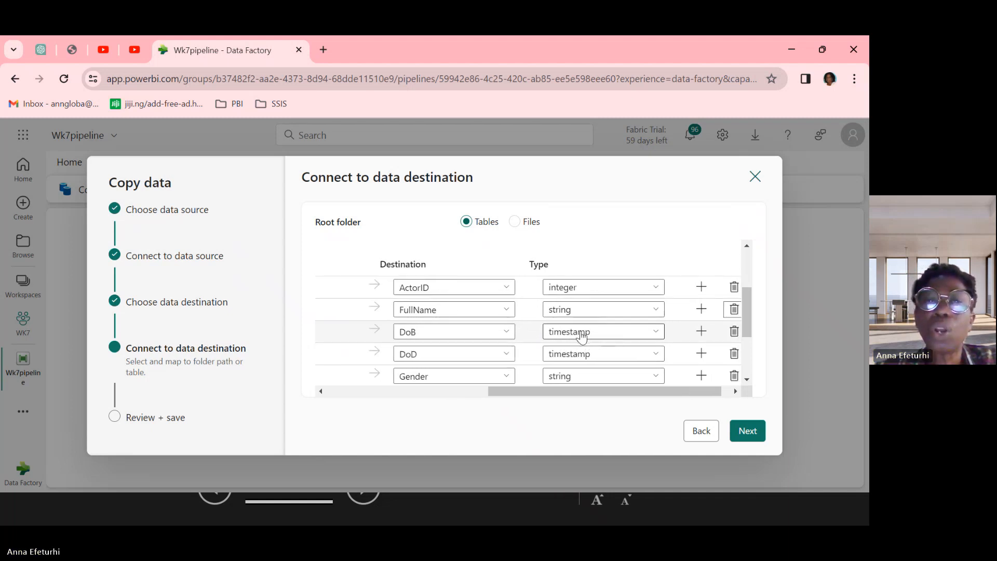
{"action": "scroll", "coordinate": [585, 339], "scroll_direction": "left", "scroll_amount": 5}
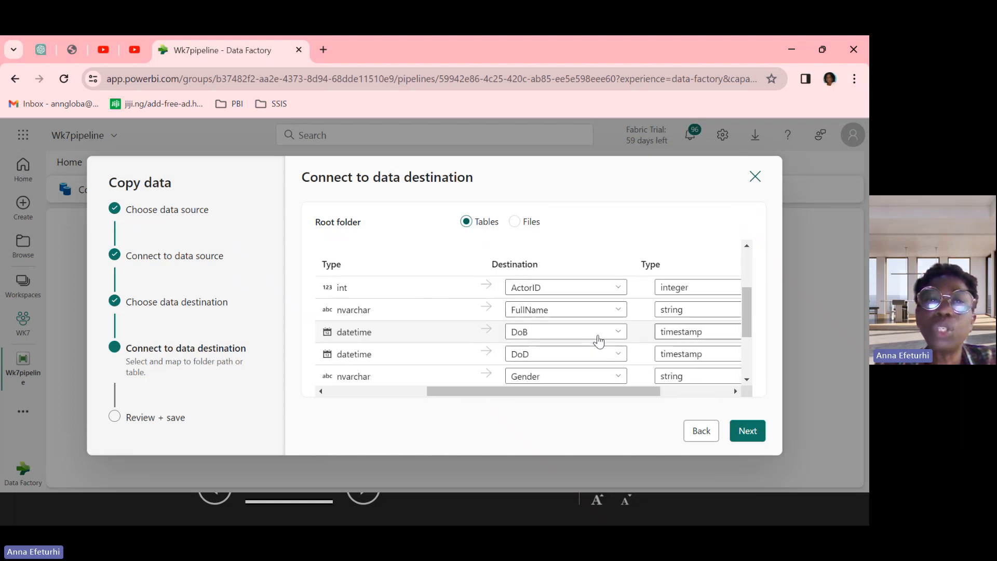
Compare the date columns' source and destination types and set the DoB destination type to date
{"action": "scroll", "coordinate": [597, 334], "scroll_direction": "left", "scroll_amount": 2}
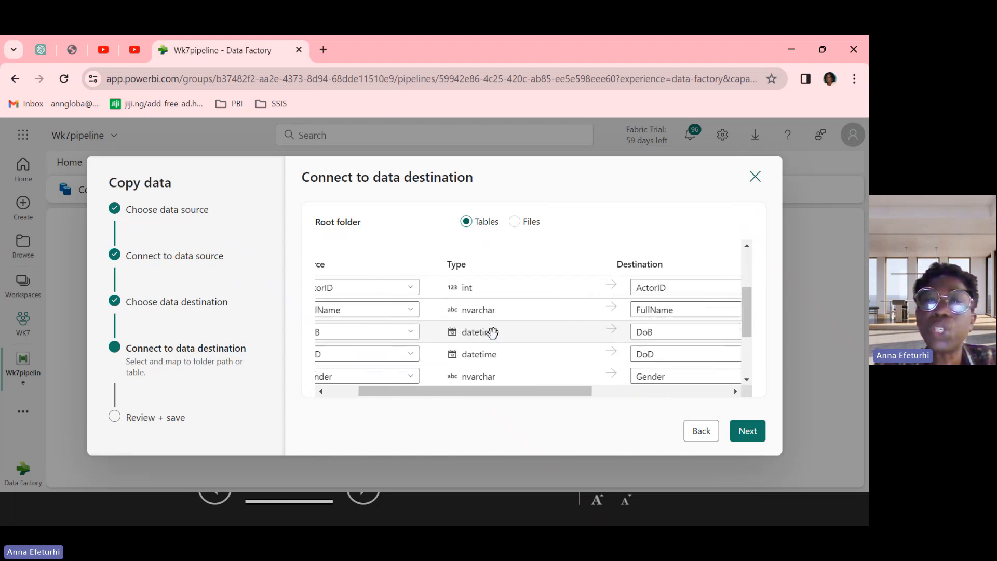
{"action": "scroll", "coordinate": [491, 335], "scroll_direction": "left", "scroll_amount": 2}
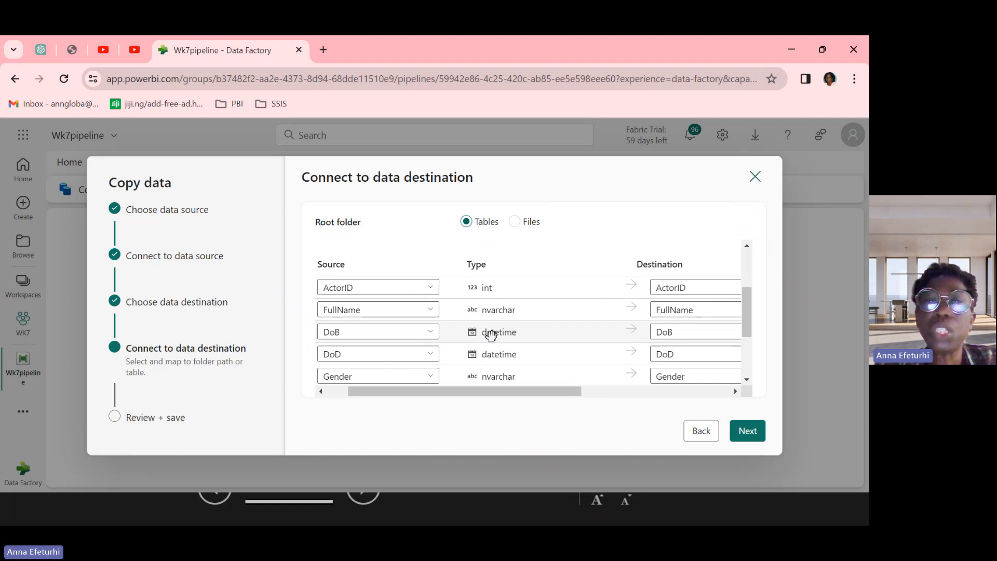
{"action": "scroll", "coordinate": [491, 335], "scroll_direction": "left", "scroll_amount": 2}
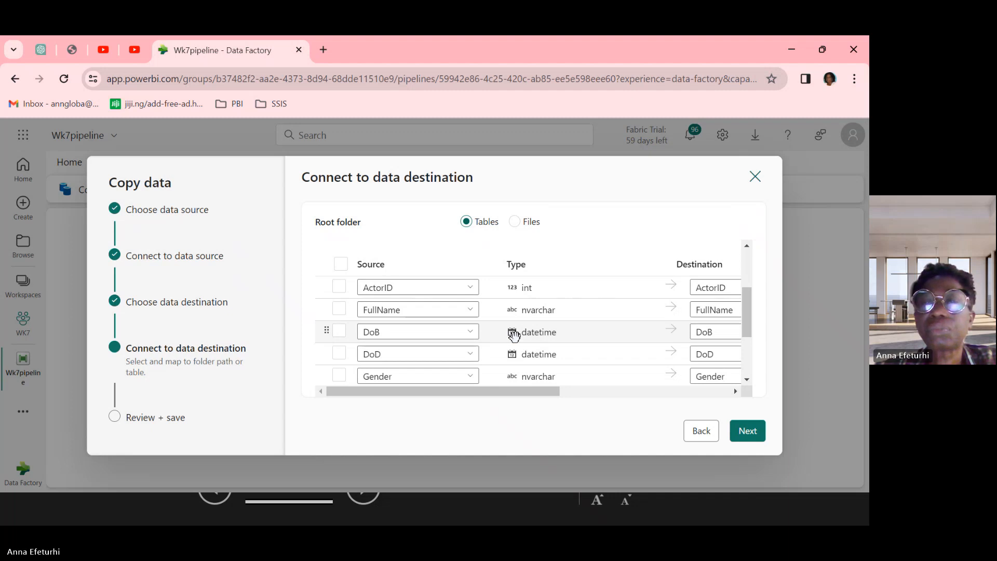
{"action": "left_click", "coordinate": [512, 336]}
{"action": "scroll", "coordinate": [550, 325], "scroll_direction": "up", "scroll_amount": 1}
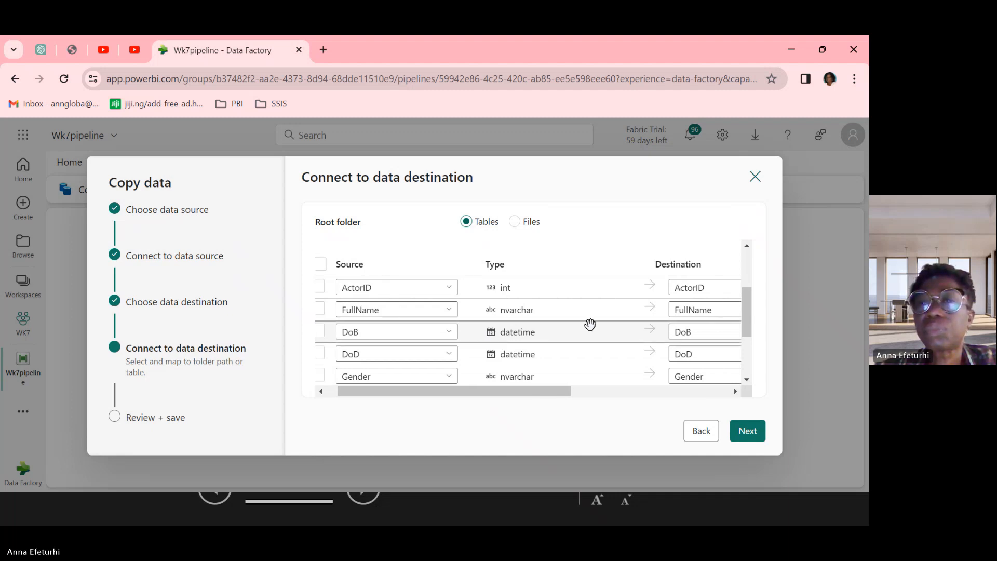
{"action": "scroll", "coordinate": [590, 325], "scroll_direction": "right", "scroll_amount": 3}
{"action": "scroll", "coordinate": [592, 325], "scroll_direction": "down", "scroll_amount": 2}
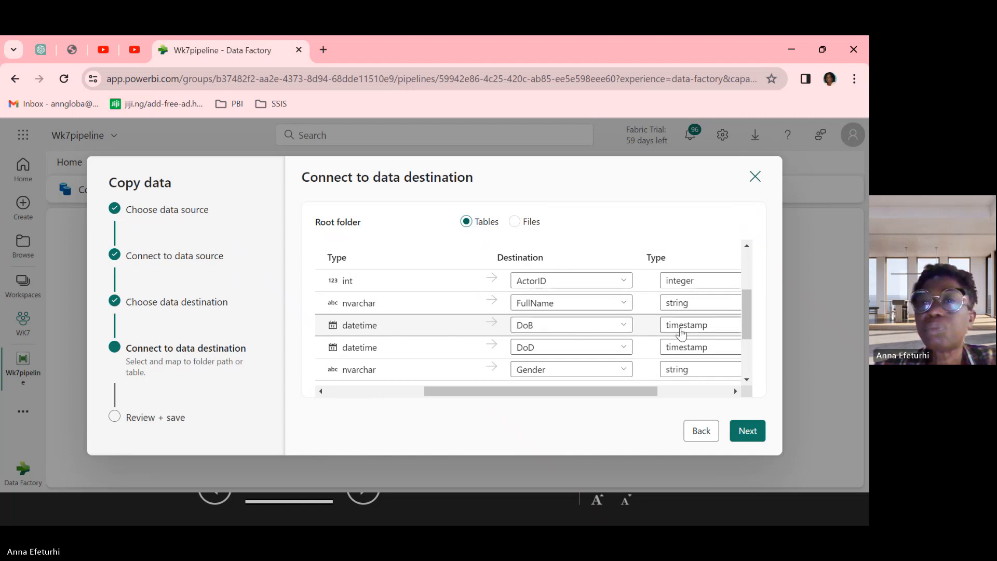
{"action": "left_click", "coordinate": [682, 330]}
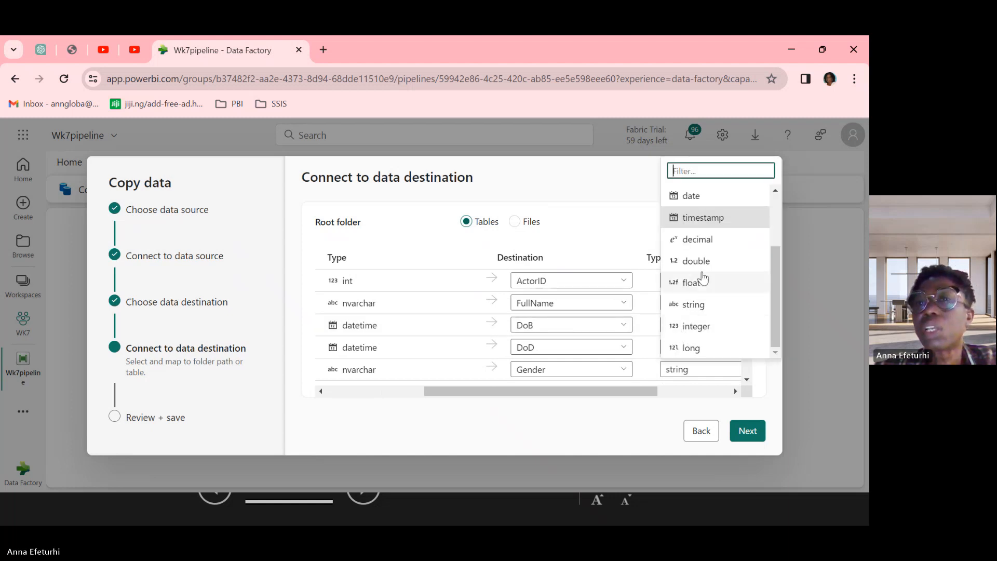
{"action": "left_click", "coordinate": [690, 196]}
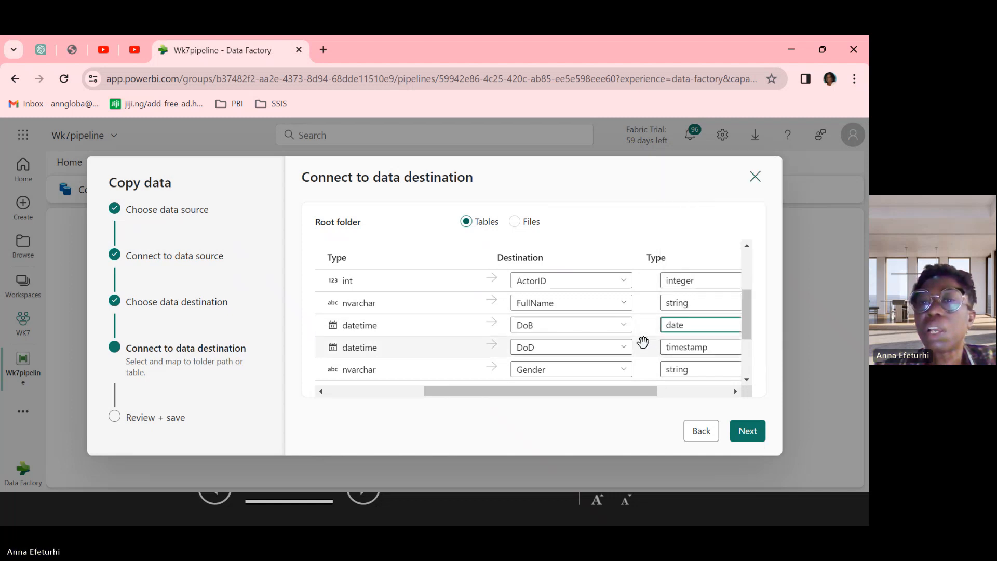
Set the DoD destination type to date and check the types of the other mapped columns
{"action": "scroll", "coordinate": [643, 342], "scroll_direction": "right", "scroll_amount": 2}
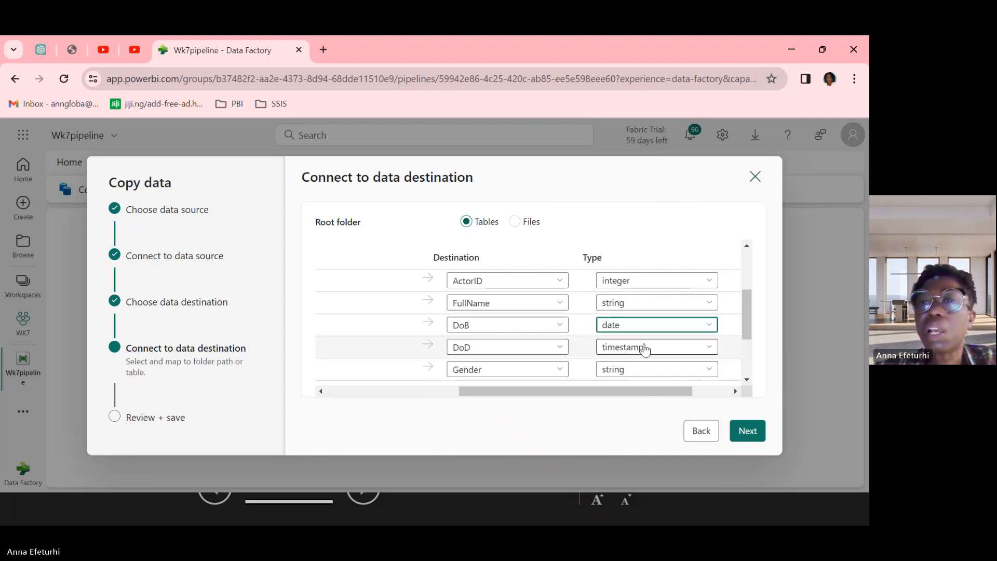
{"action": "left_click", "coordinate": [712, 351]}
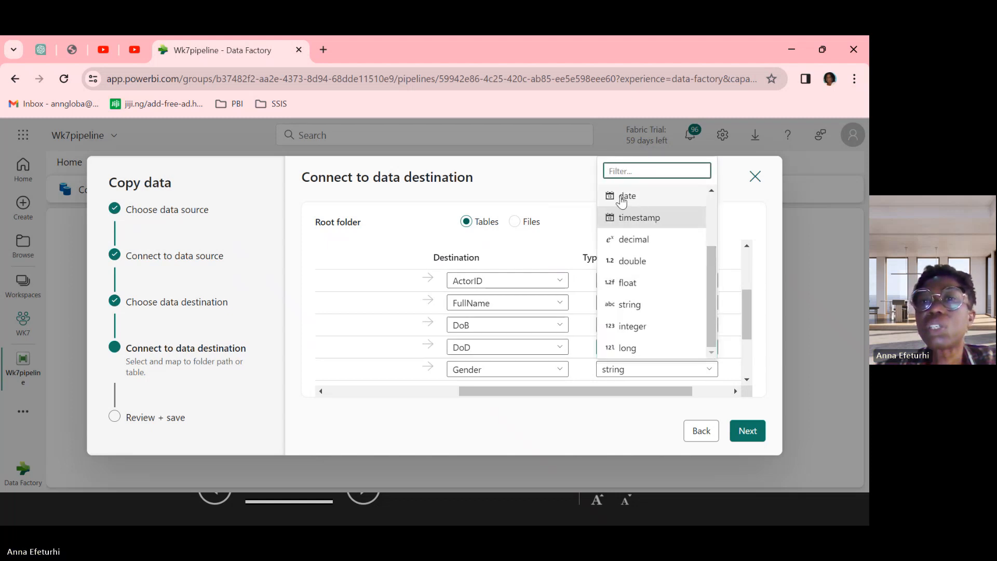
{"action": "left_click", "coordinate": [623, 197]}
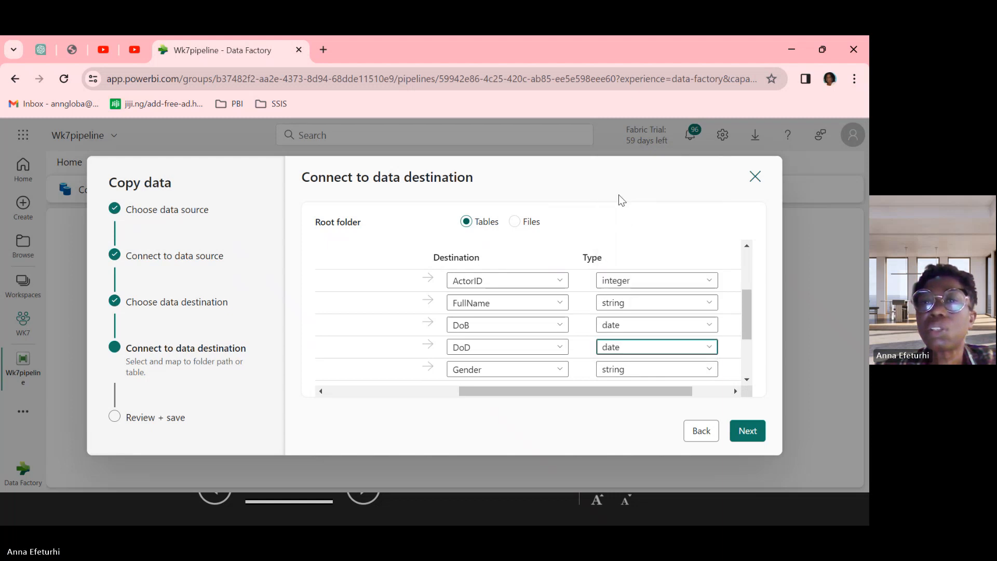
{"action": "scroll", "coordinate": [662, 326], "scroll_direction": "right", "scroll_amount": 3}
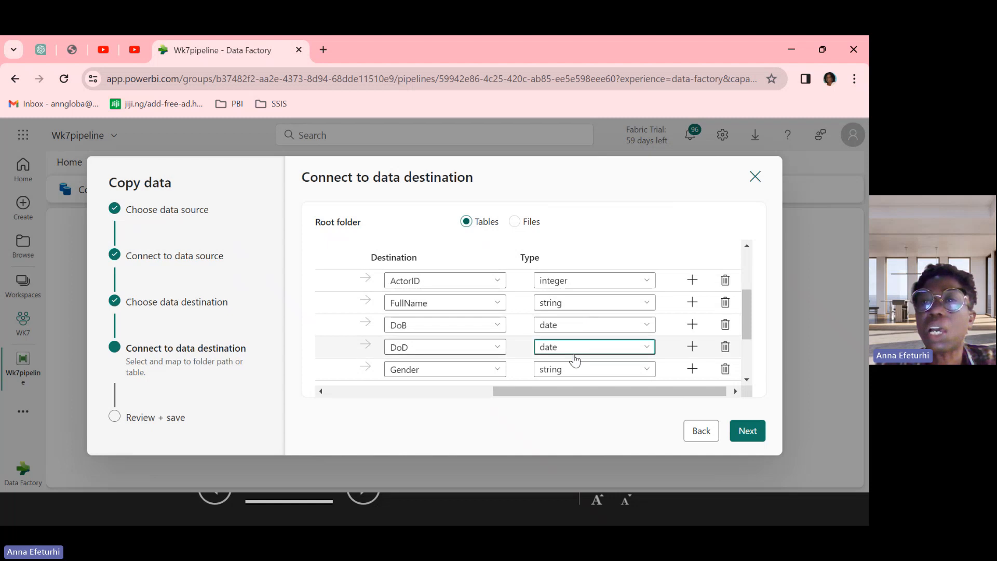
{"action": "scroll", "coordinate": [574, 360], "scroll_direction": "down", "scroll_amount": 2}
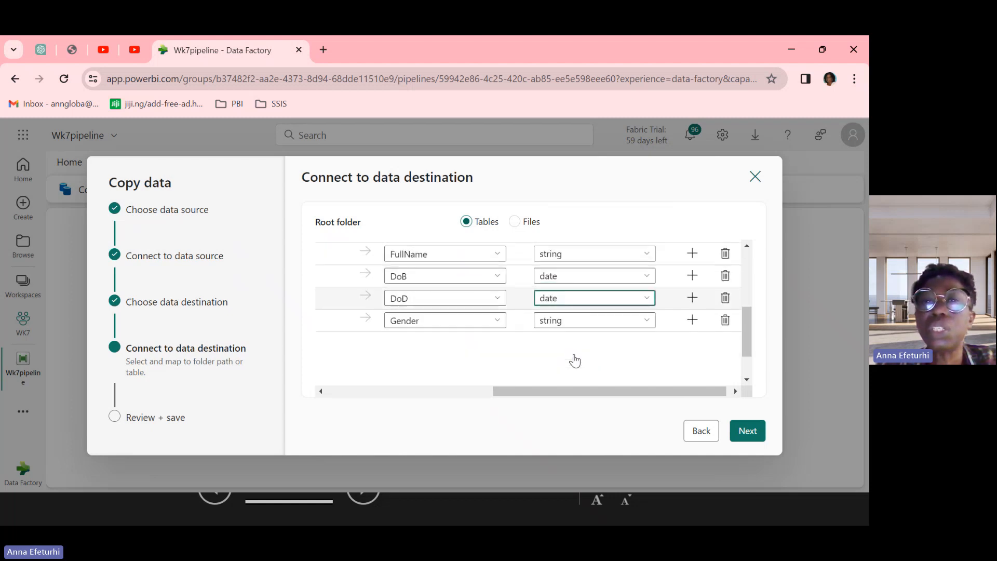
{"action": "scroll", "coordinate": [574, 359], "scroll_direction": "up", "scroll_amount": 2}
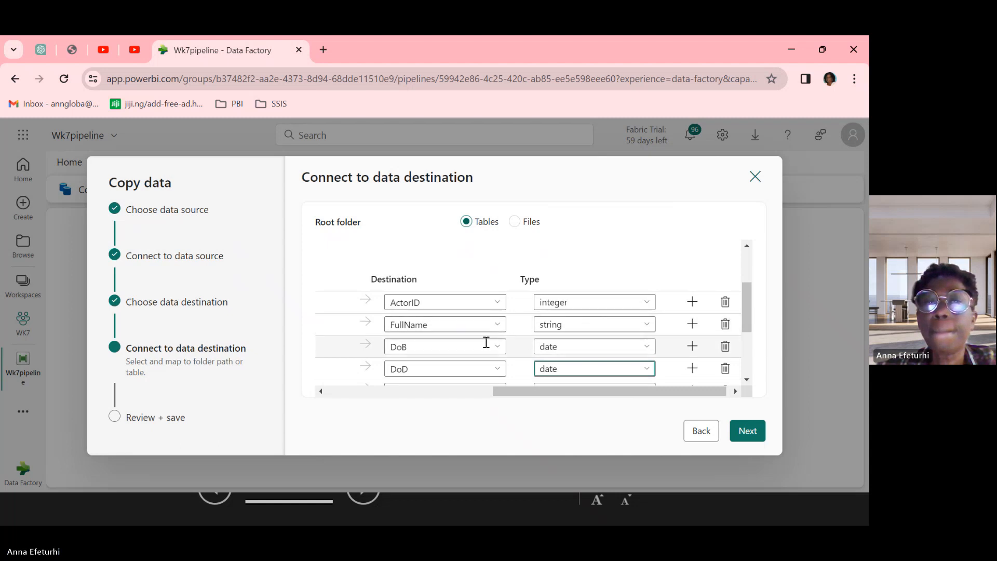
Proceed to the review stage and examine the copy summary's source, destination, table names and transfer option
{"action": "left_click", "coordinate": [750, 425]}
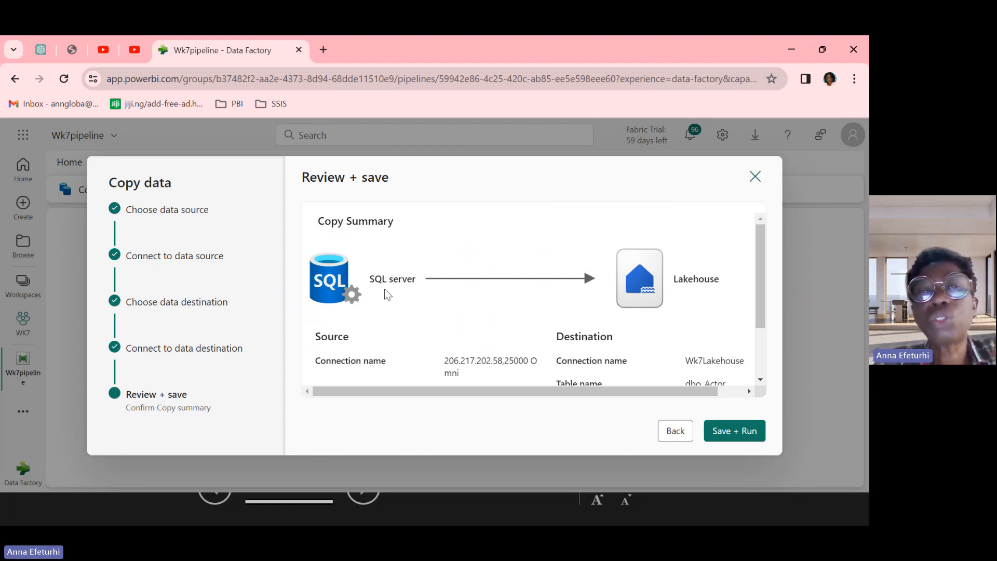
{"action": "scroll", "coordinate": [501, 320], "scroll_direction": "right", "scroll_amount": 1}
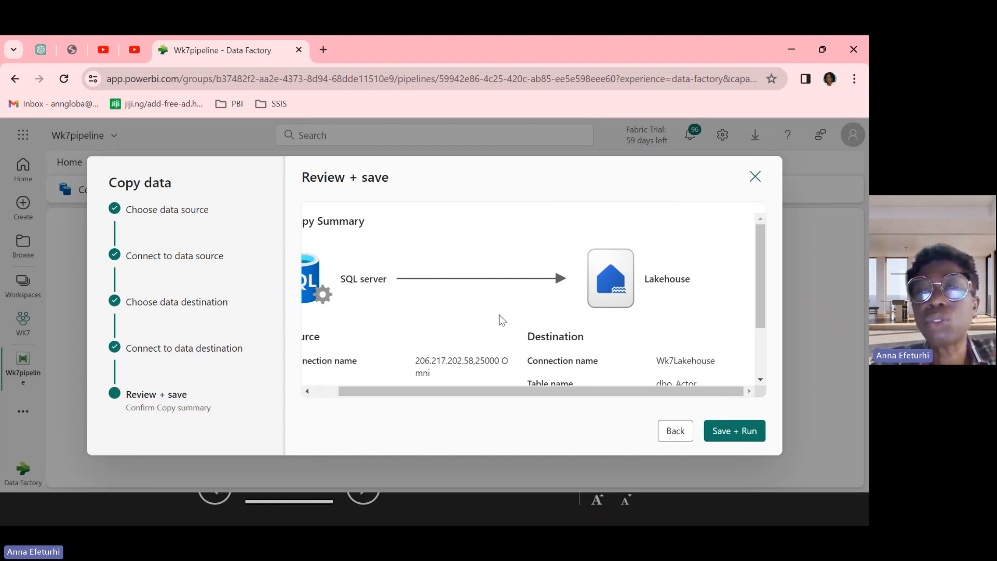
{"action": "scroll", "coordinate": [499, 317], "scroll_direction": "left", "scroll_amount": 1}
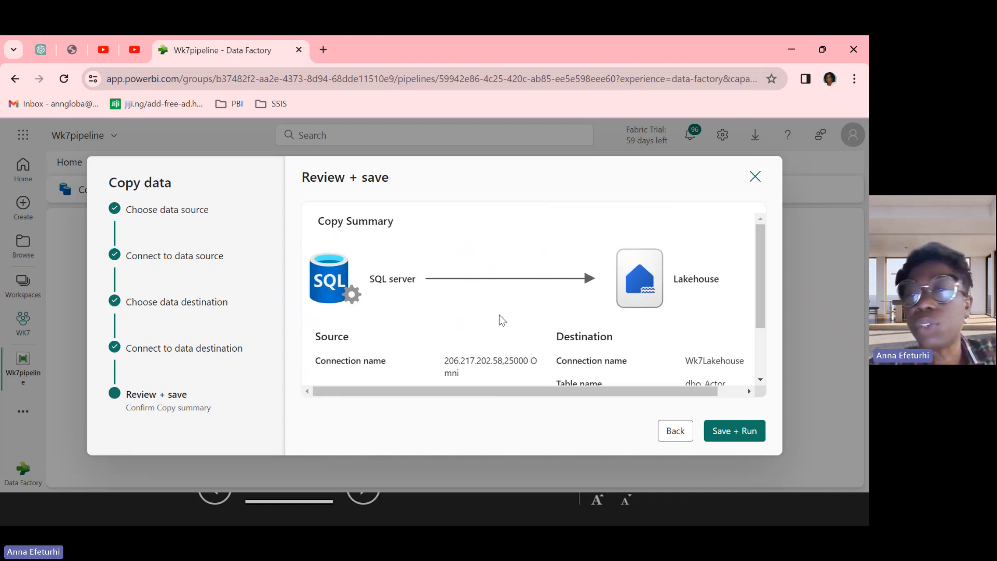
{"action": "scroll", "coordinate": [558, 340], "scroll_direction": "down", "scroll_amount": 2}
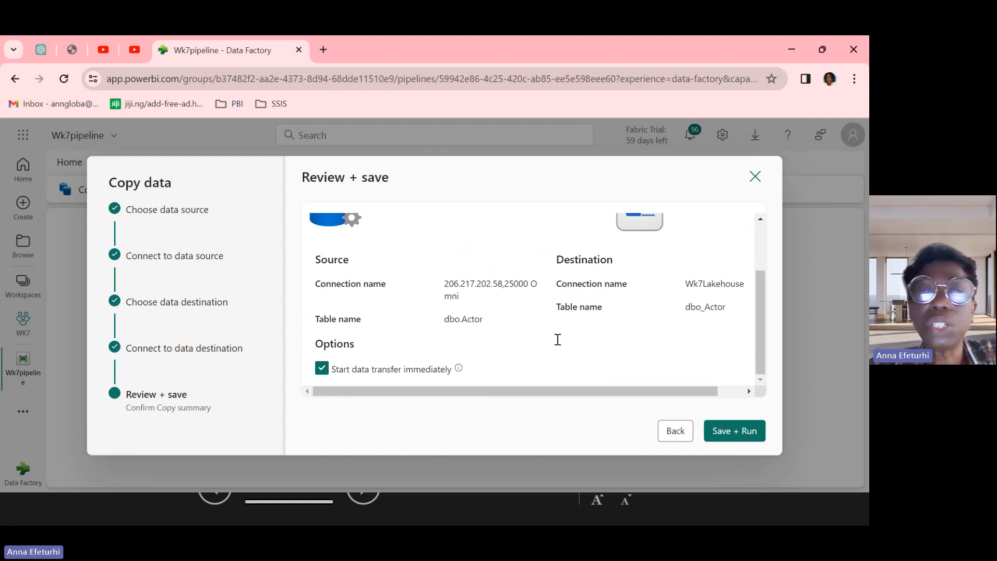
{"action": "scroll", "coordinate": [557, 340], "scroll_direction": "up", "scroll_amount": 2}
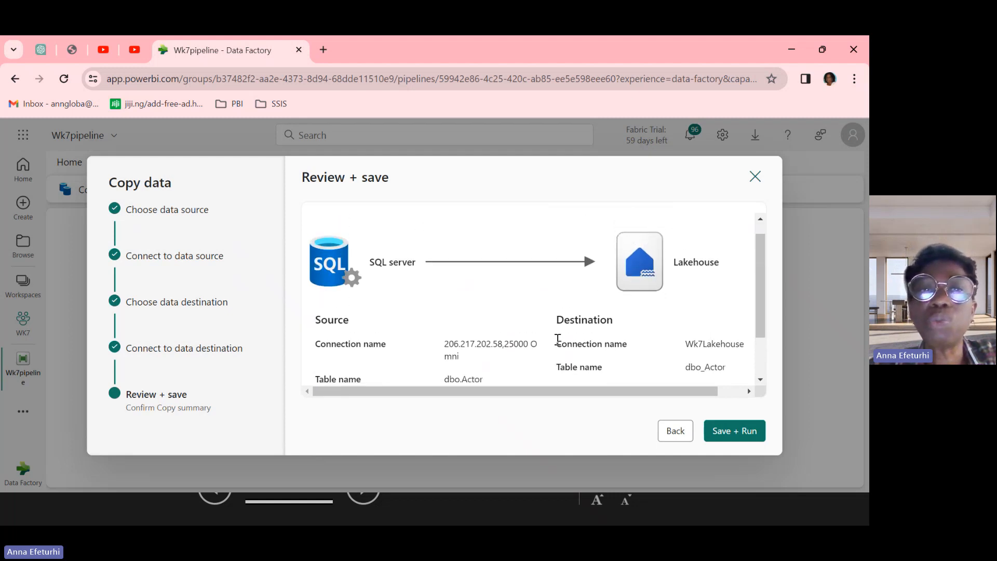
{"action": "scroll", "coordinate": [558, 339], "scroll_direction": "up", "scroll_amount": 1}
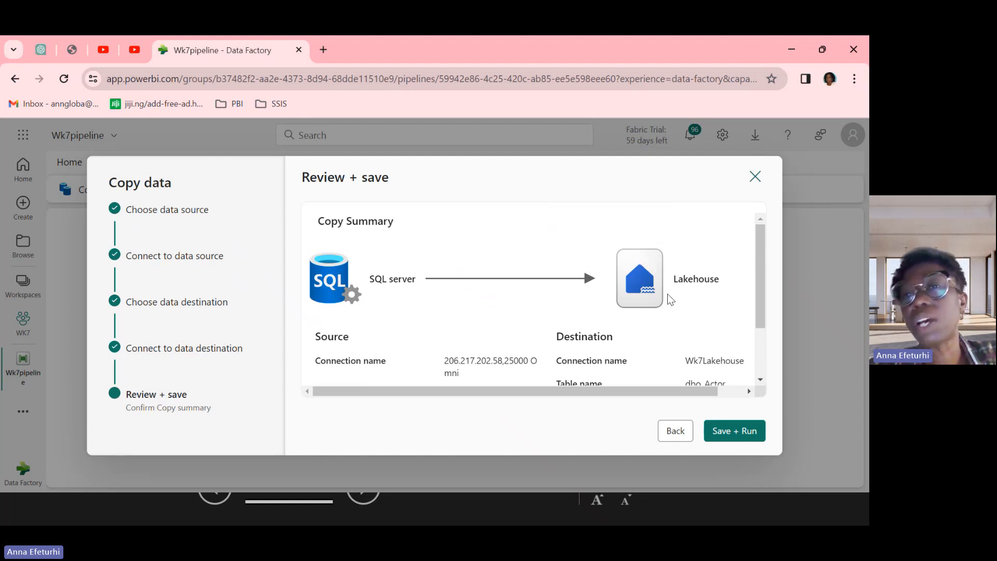
{"action": "scroll", "coordinate": [569, 288], "scroll_direction": "right", "scroll_amount": 1}
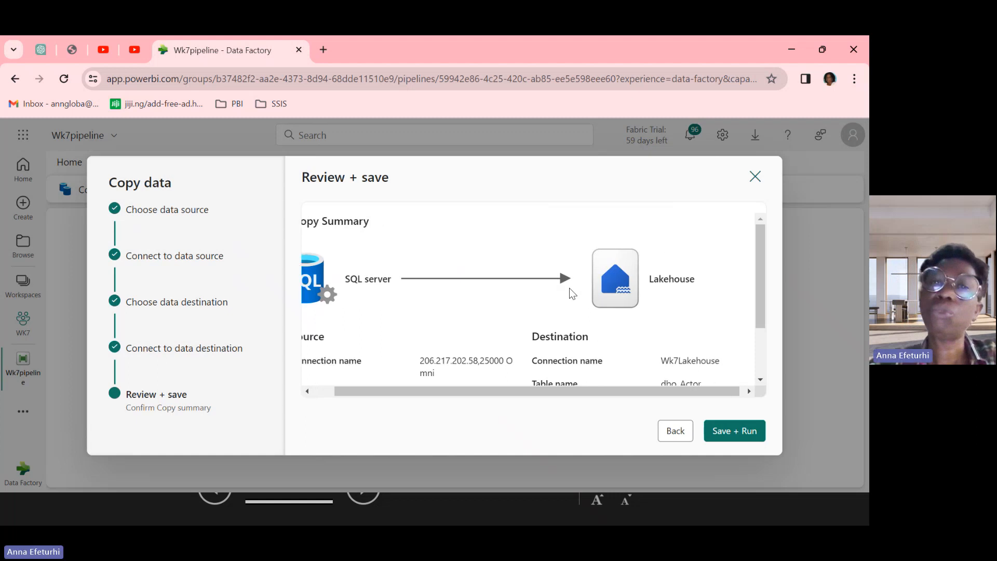
{"action": "scroll", "coordinate": [569, 287], "scroll_direction": "down", "scroll_amount": 3}
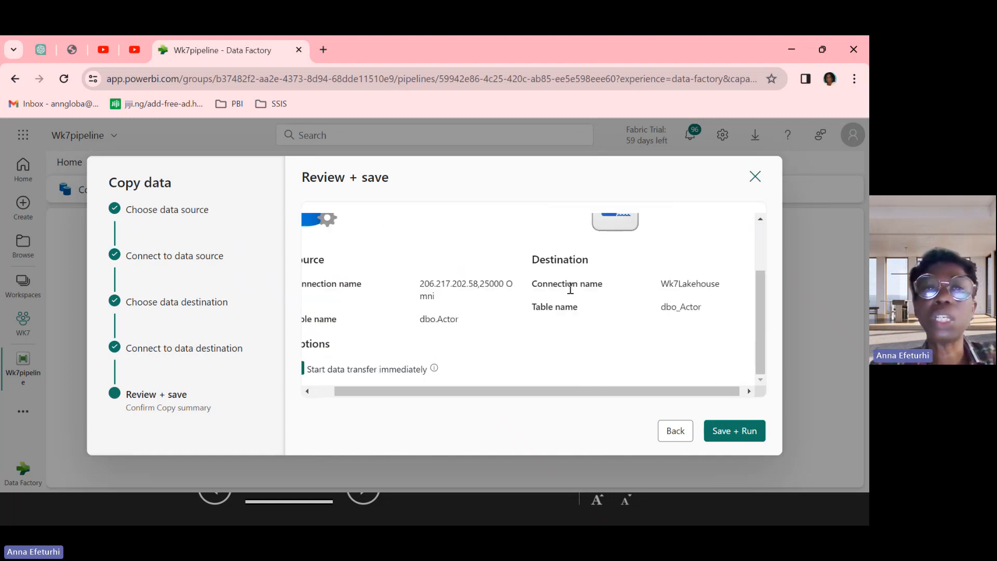
{"action": "scroll", "coordinate": [489, 334], "scroll_direction": "left", "scroll_amount": 1}
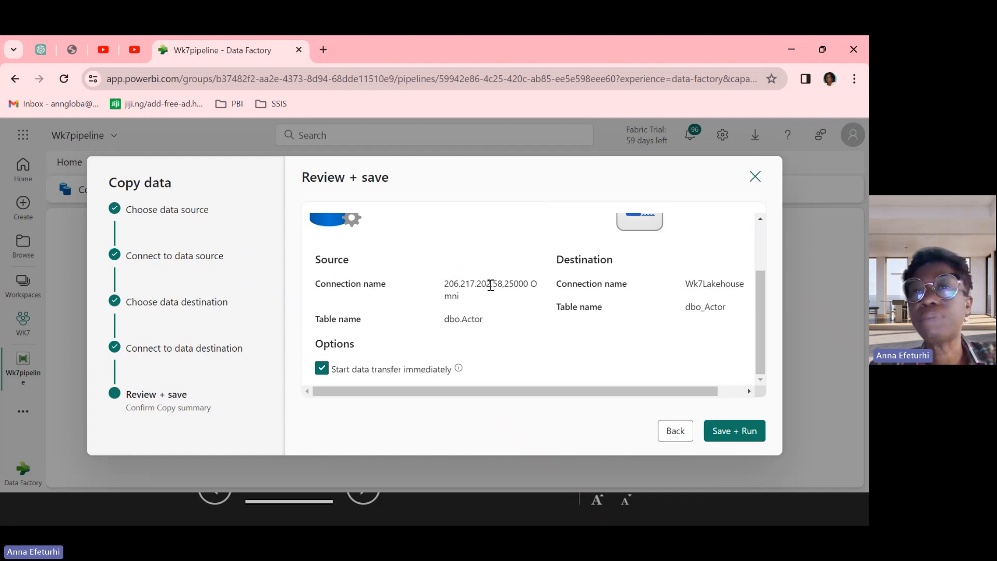
{"action": "scroll", "coordinate": [627, 290], "scroll_direction": "right", "scroll_amount": 1}
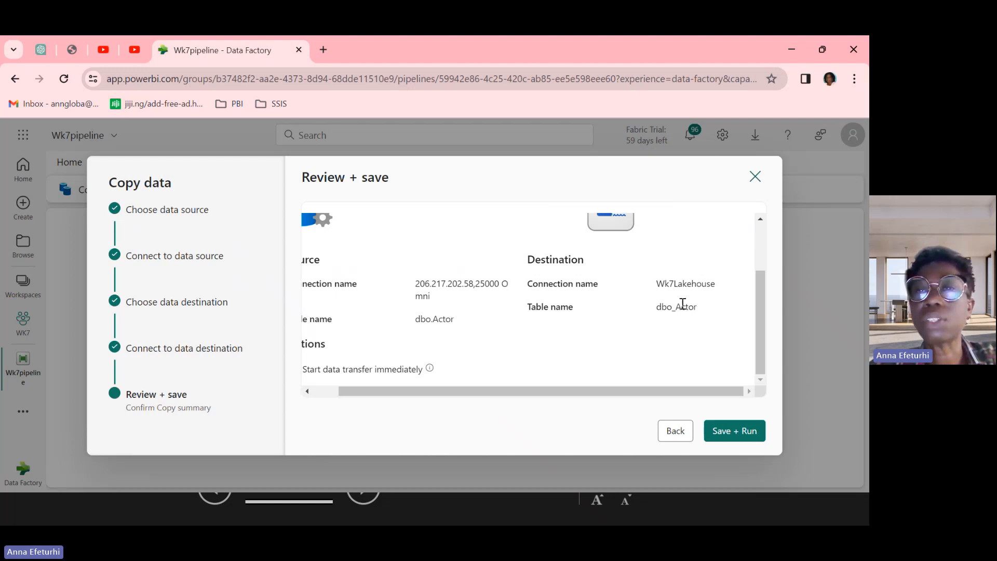
{"action": "scroll", "coordinate": [591, 326], "scroll_direction": "left", "scroll_amount": 1}
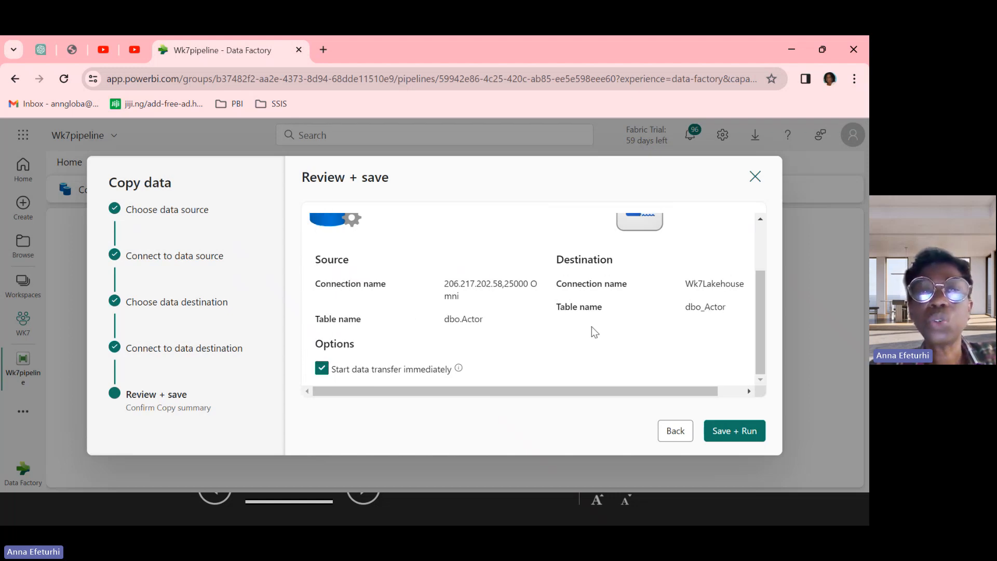
Save and run the copy task, and enlarge the output area to check the pipeline run's status
{"action": "left_click", "coordinate": [734, 431]}
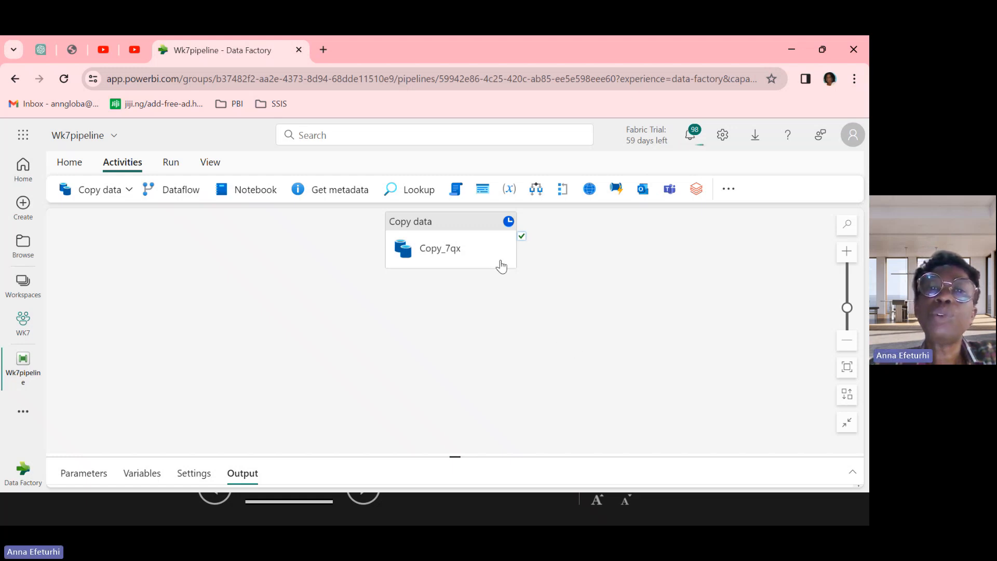
{"action": "mouse_move", "coordinate": [483, 240]}
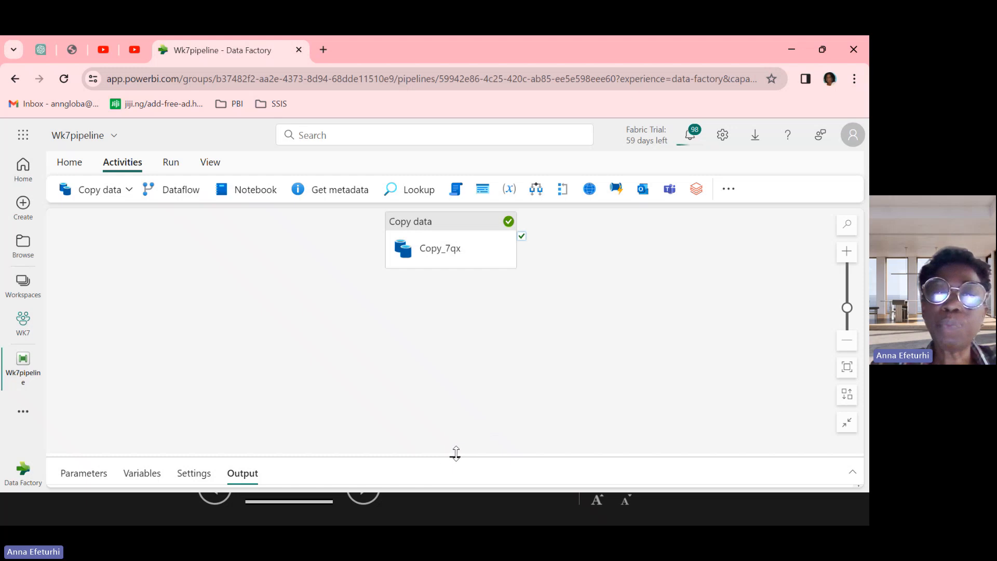
{"action": "left_click_drag", "start_coordinate": [447, 456], "coordinate": [454, 347]}
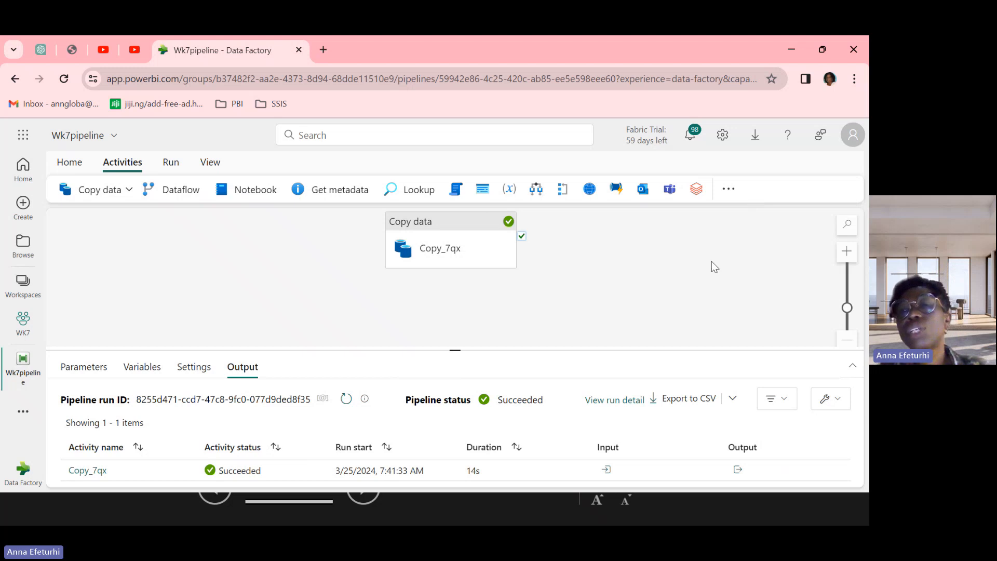
{"action": "mouse_move", "coordinate": [501, 245]}
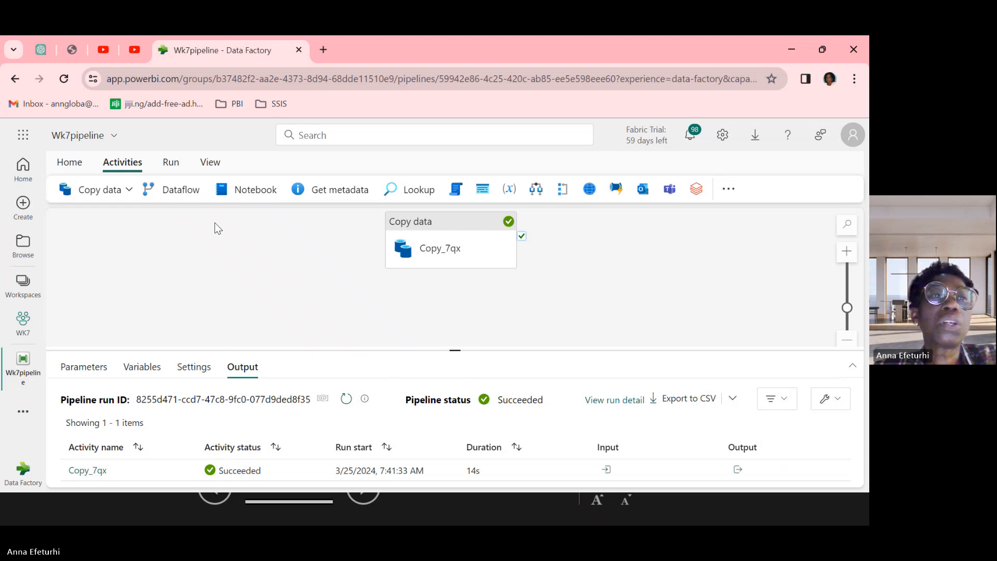
View the recent run history for Wk7pipeline and close it again
{"action": "left_click", "coordinate": [72, 163]}
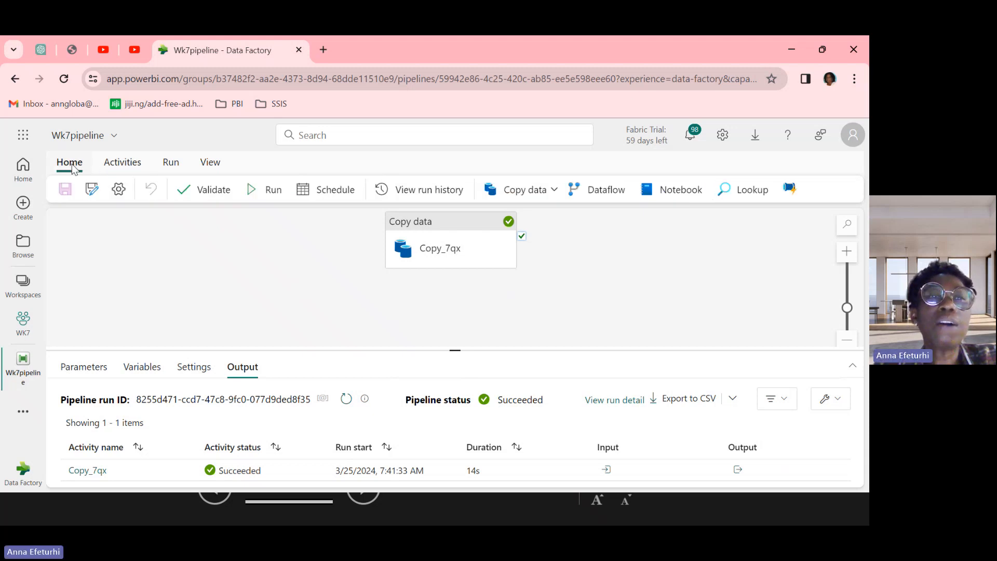
{"action": "left_click", "coordinate": [425, 191]}
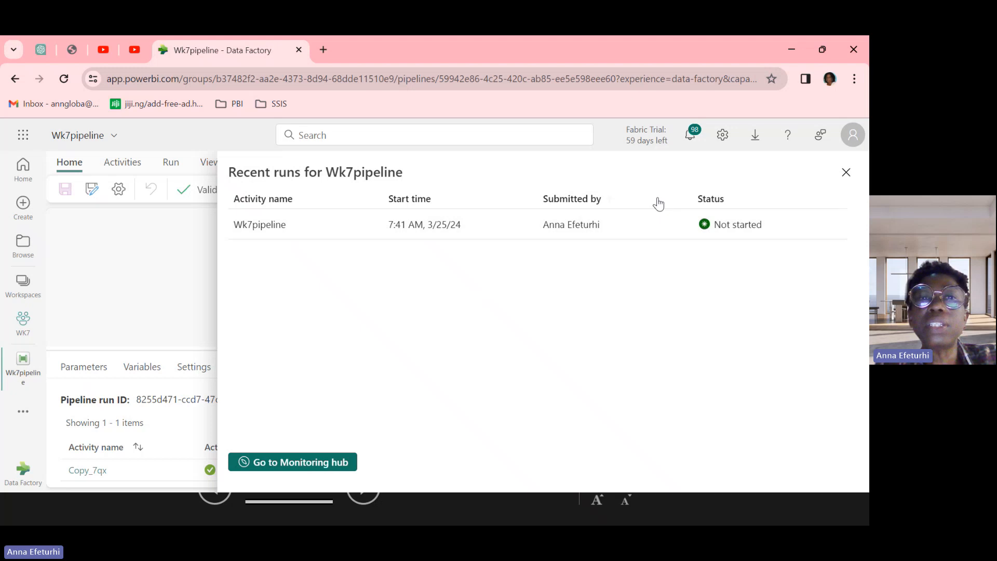
{"action": "left_click", "coordinate": [846, 173]}
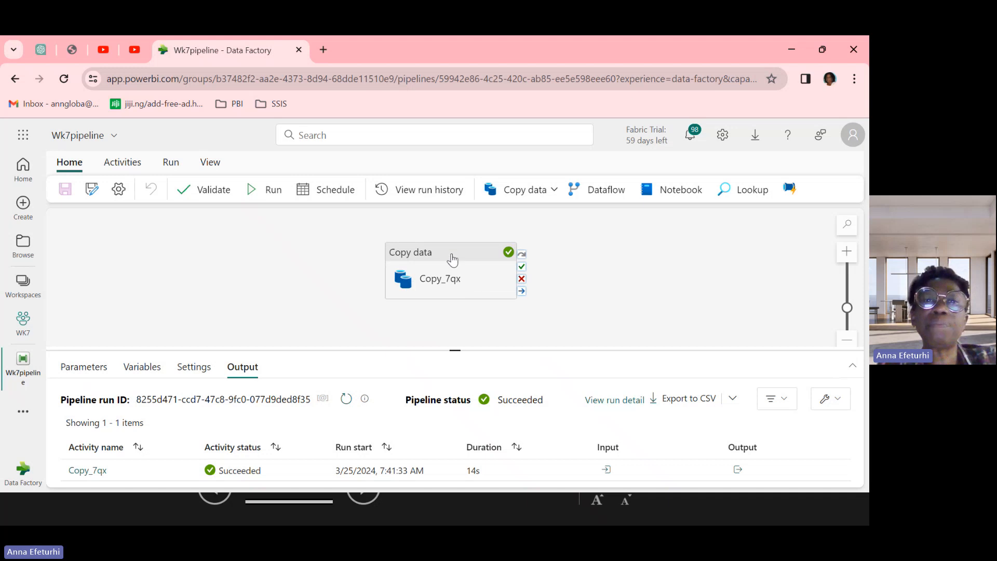
Move the Copy data activity further left on the canvas and rename it Copy Actors
{"action": "left_click_drag", "start_coordinate": [453, 257], "coordinate": [335, 259]}
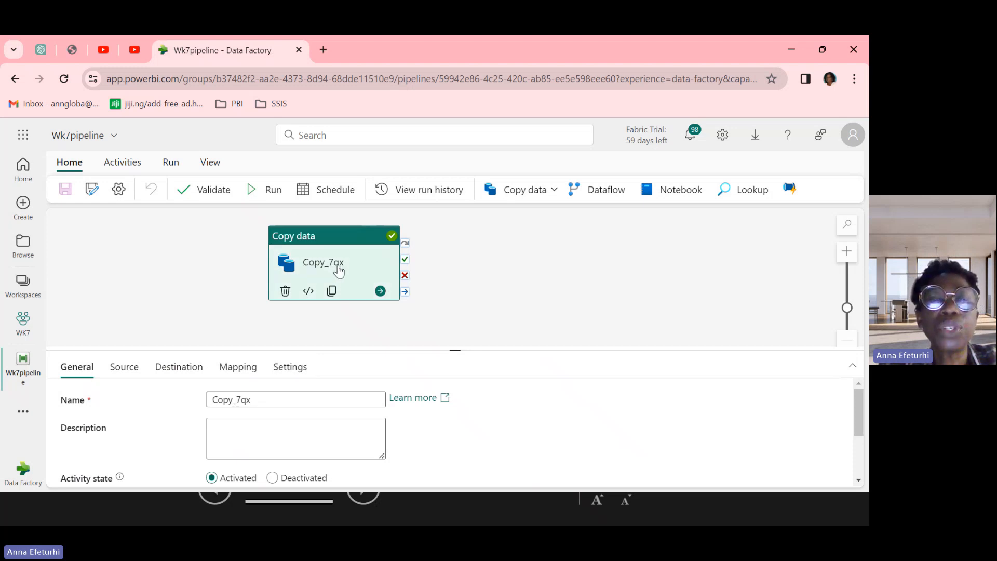
{"action": "left_click", "coordinate": [261, 399]}
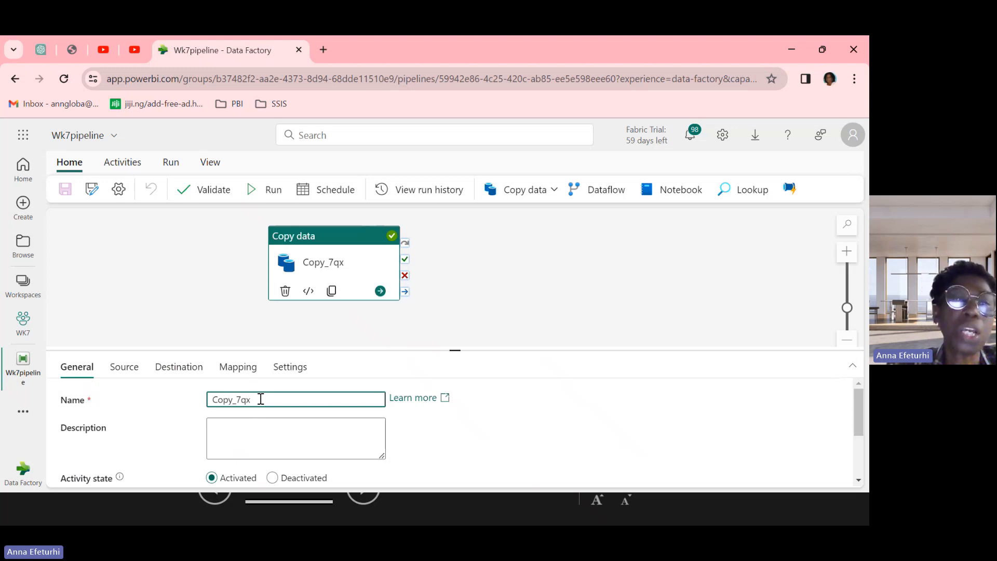
{"action": "key", "text": "BackSpace"}
{"action": "key", "text": "BackSpace"}
{"action": "key", "text": "BackSpace"}
{"action": "key", "text": "BackSpace"}
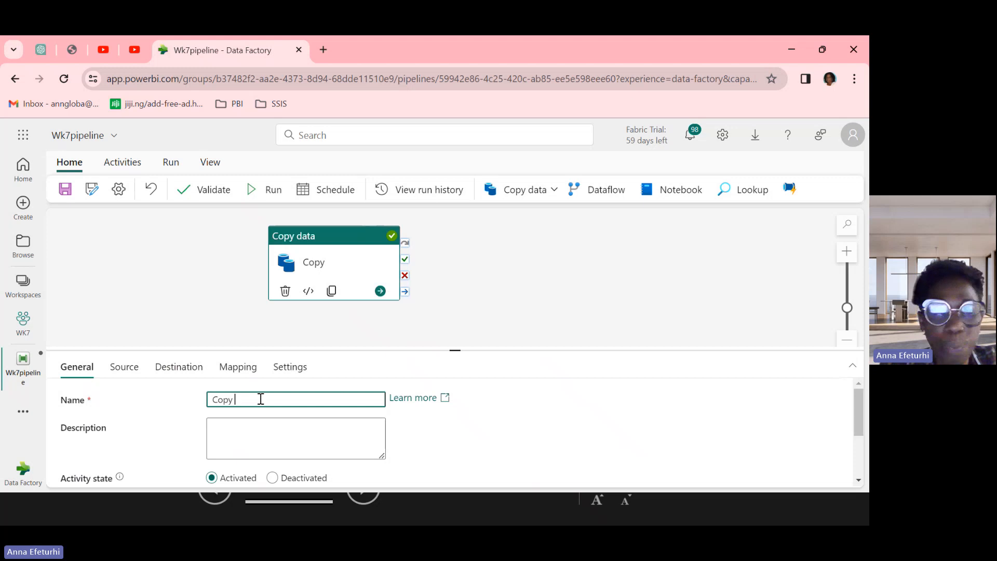
{"action": "type", "text": "Ac"}
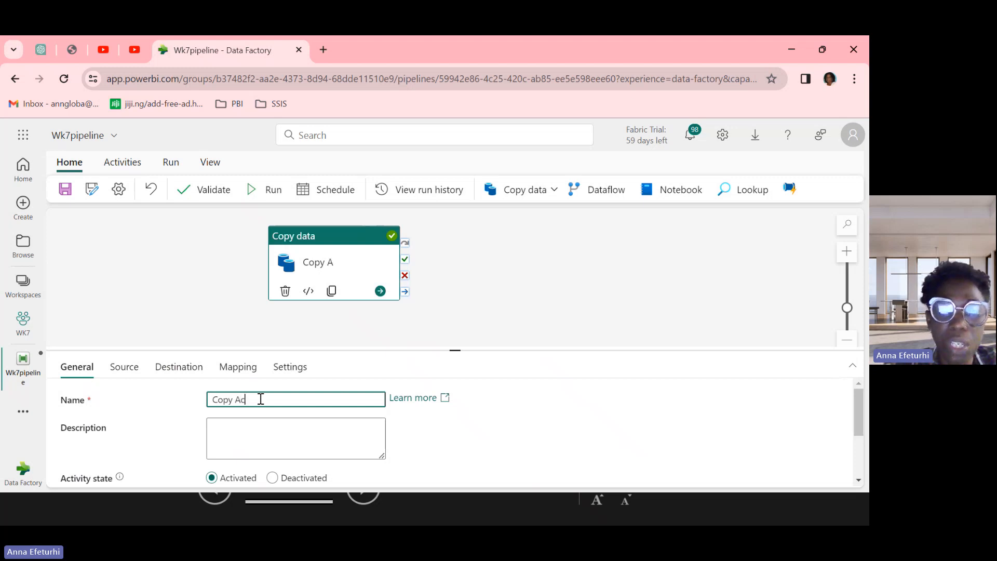
{"action": "type", "text": "to"}
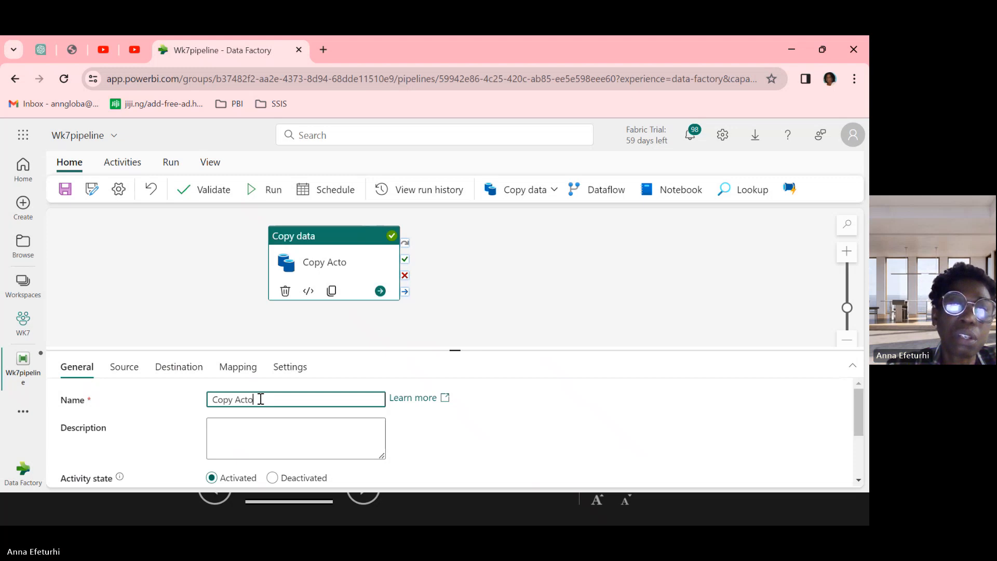
{"action": "type", "text": "rs"}
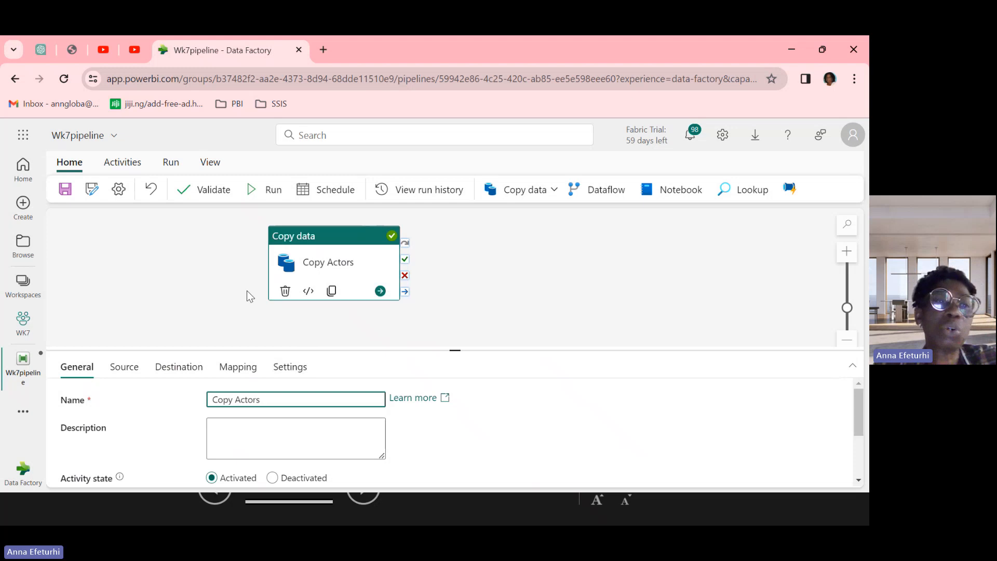
{"action": "left_click", "coordinate": [160, 304]}
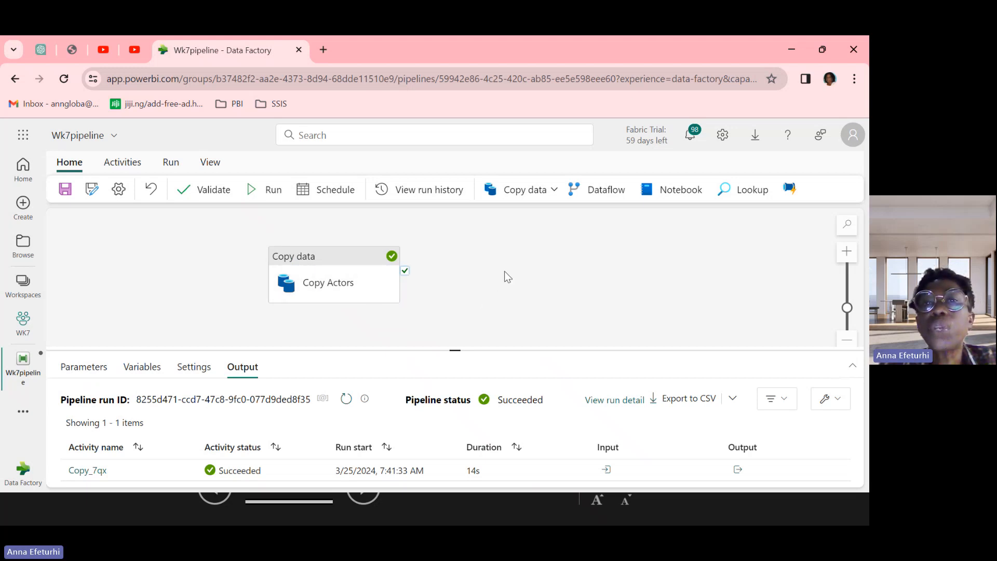
Add a second Copy data activity to the pipeline canvas and name it Copy Studio
{"action": "left_click", "coordinate": [555, 192]}
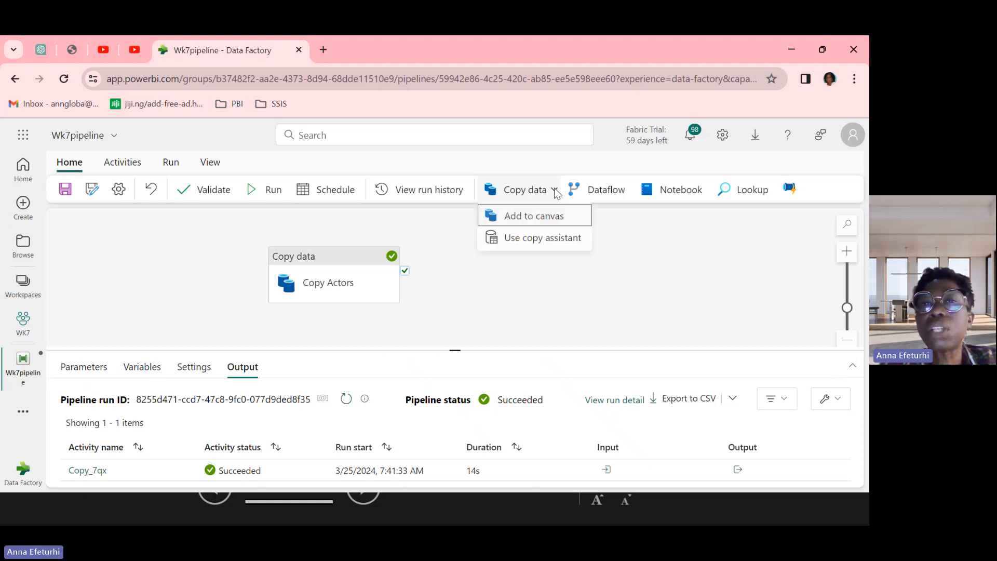
{"action": "left_click", "coordinate": [531, 218]}
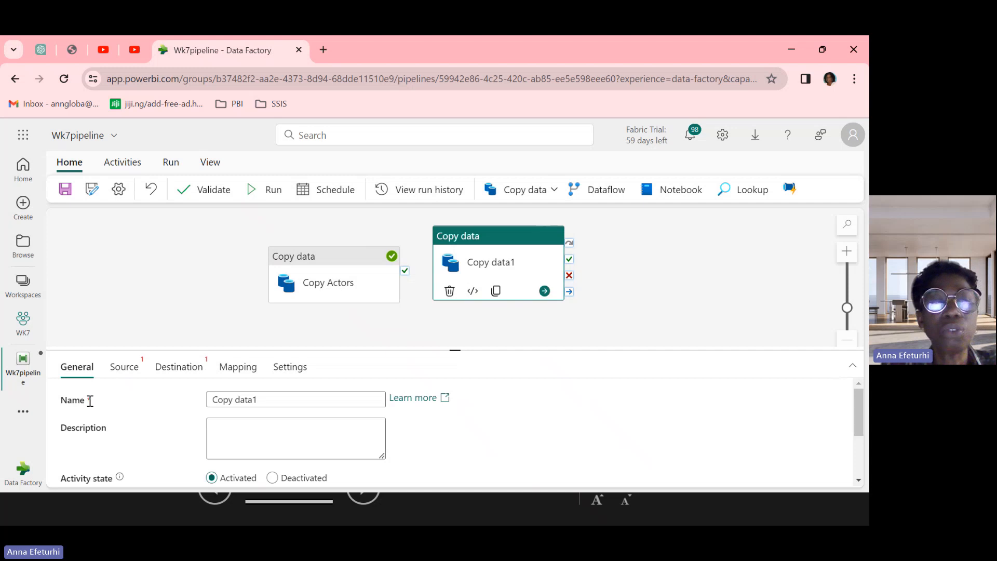
{"action": "left_click", "coordinate": [262, 400]}
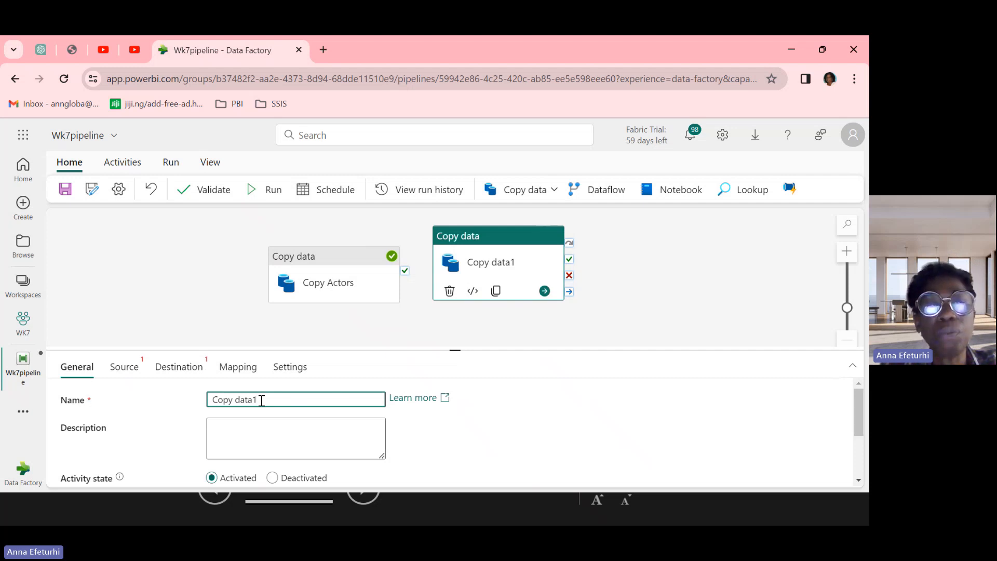
{"action": "key", "text": "BackSpace"}
{"action": "key", "text": "BackSpace"}
{"action": "key", "text": "BackSpace"}
{"action": "key", "text": "BackSpace"}
{"action": "key", "text": "BackSpace"}
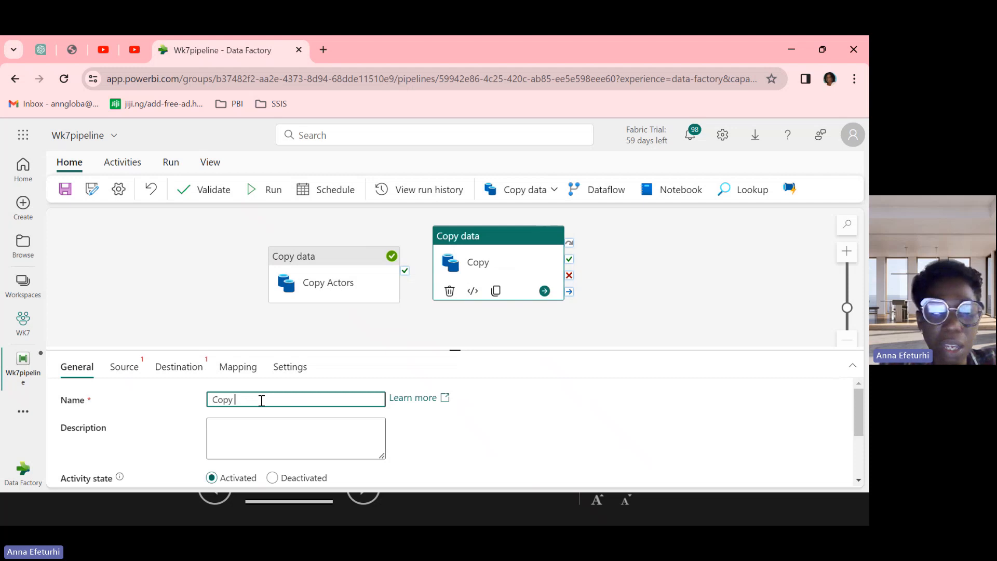
{"action": "type", "text": "S"}
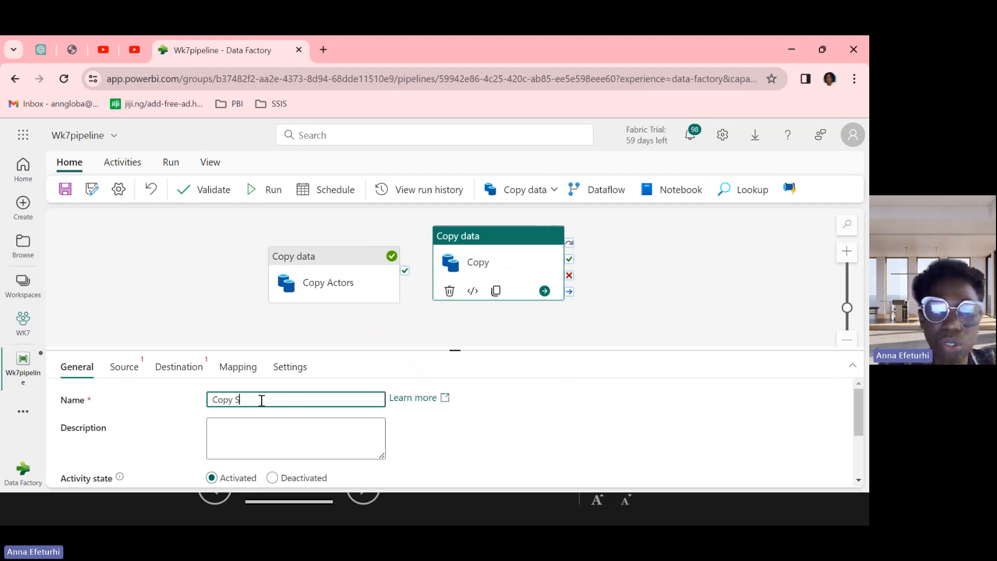
{"action": "type", "text": "tudio"}
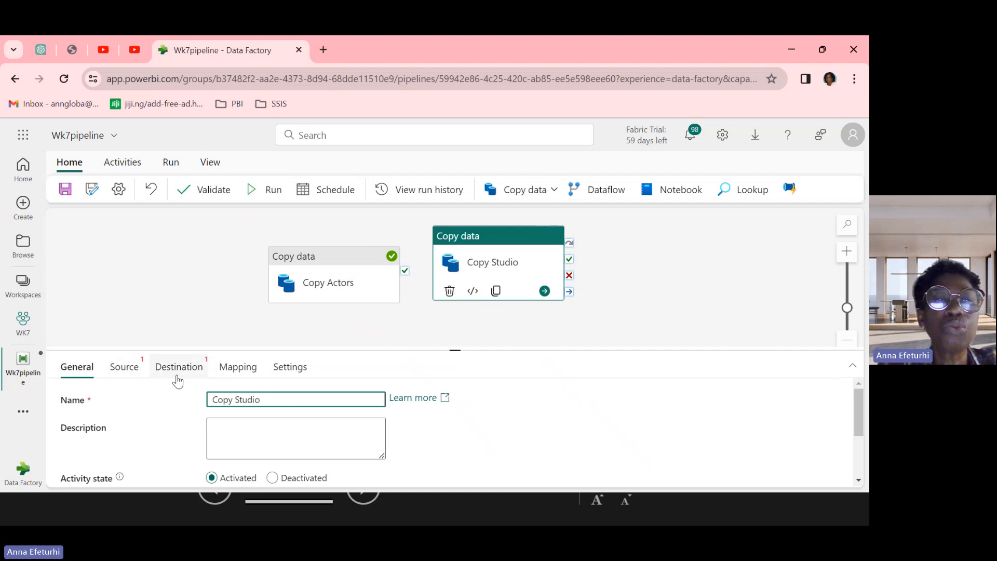
Set the Copy Studio source to an external data store using the connection 206.217.202.58,25000 Omni
{"action": "left_click", "coordinate": [124, 367]}
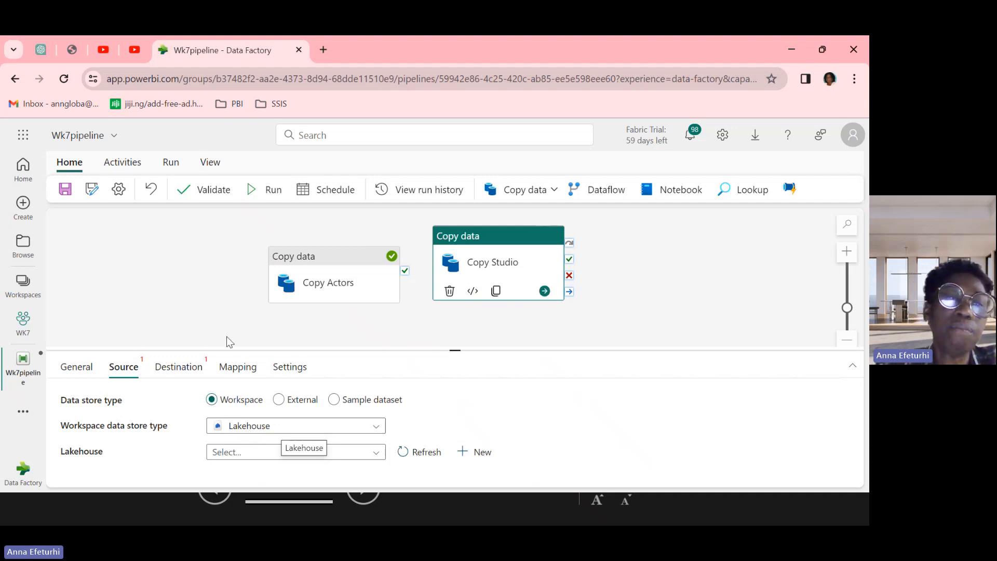
{"action": "left_click", "coordinate": [279, 400]}
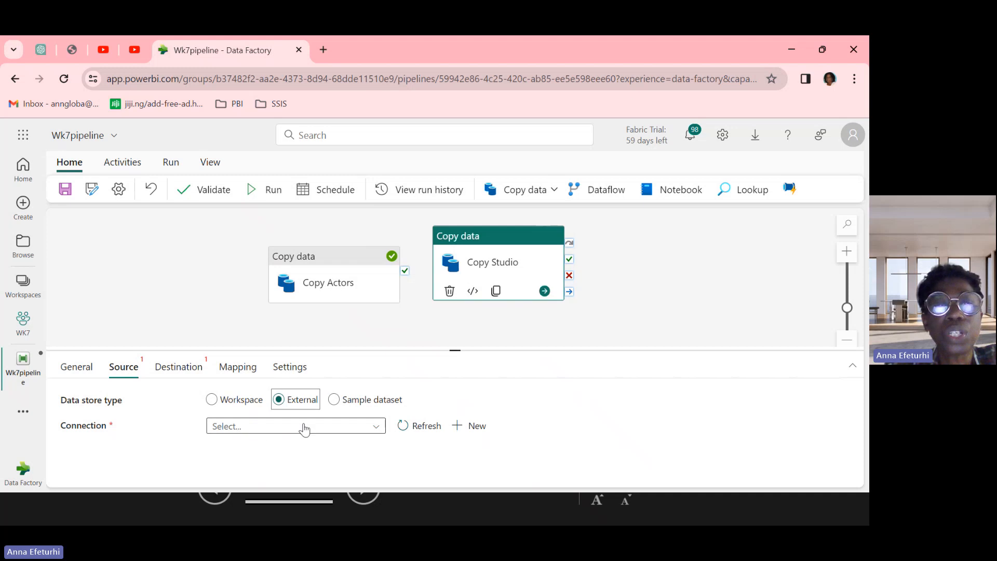
{"action": "left_click", "coordinate": [376, 429]}
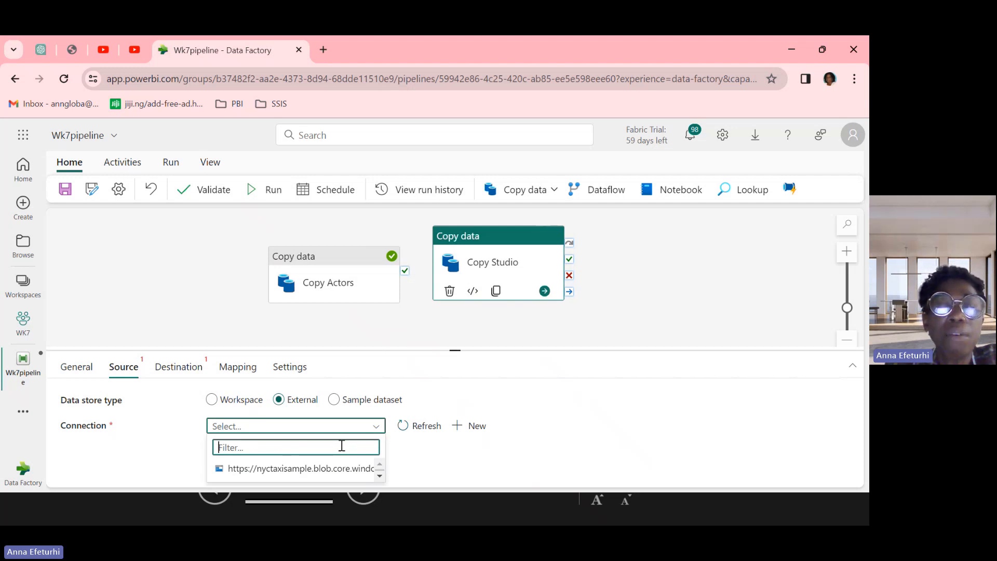
{"action": "scroll", "coordinate": [324, 470], "scroll_direction": "down", "scroll_amount": 2}
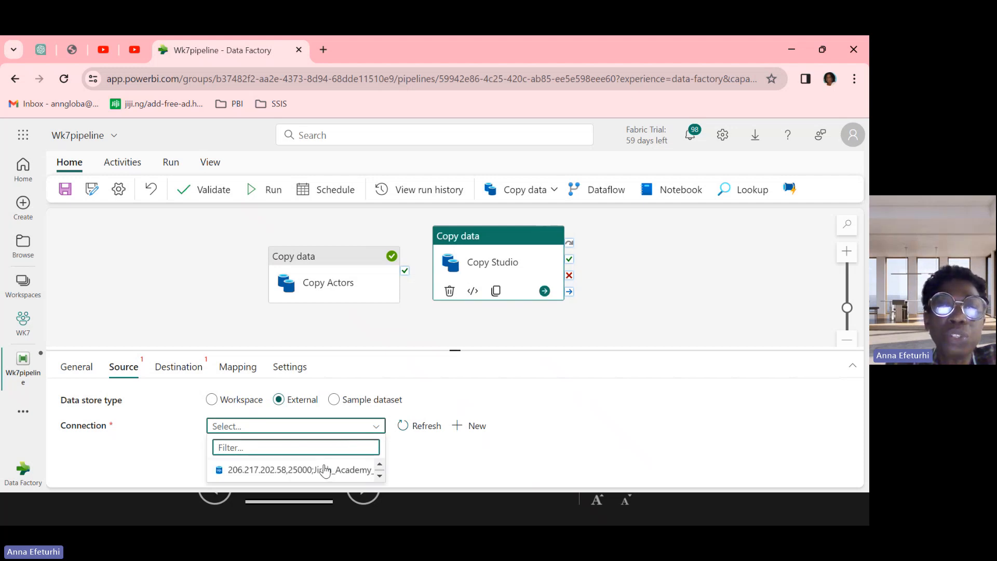
{"action": "scroll", "coordinate": [324, 469], "scroll_direction": "down", "scroll_amount": 4}
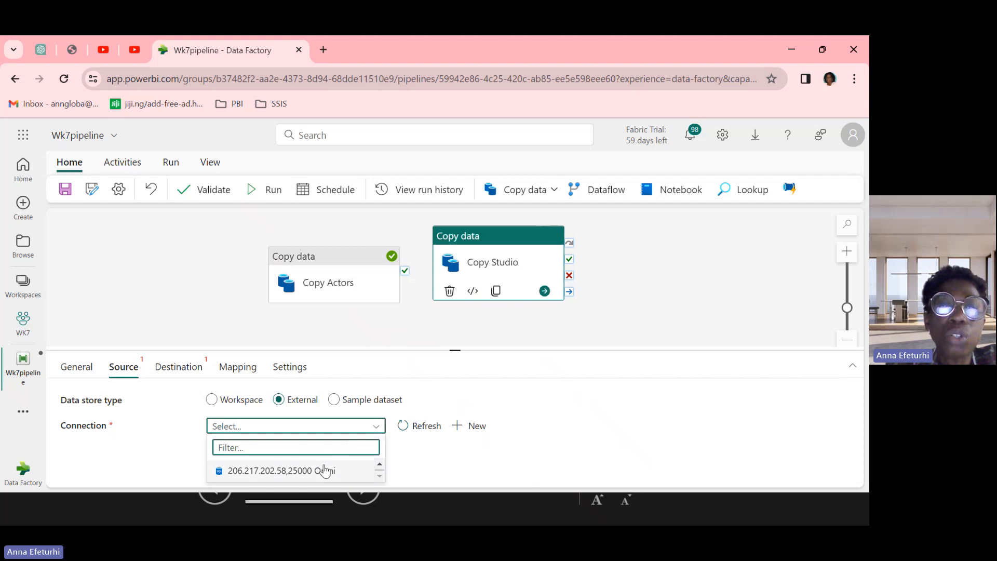
{"action": "left_click", "coordinate": [295, 472]}
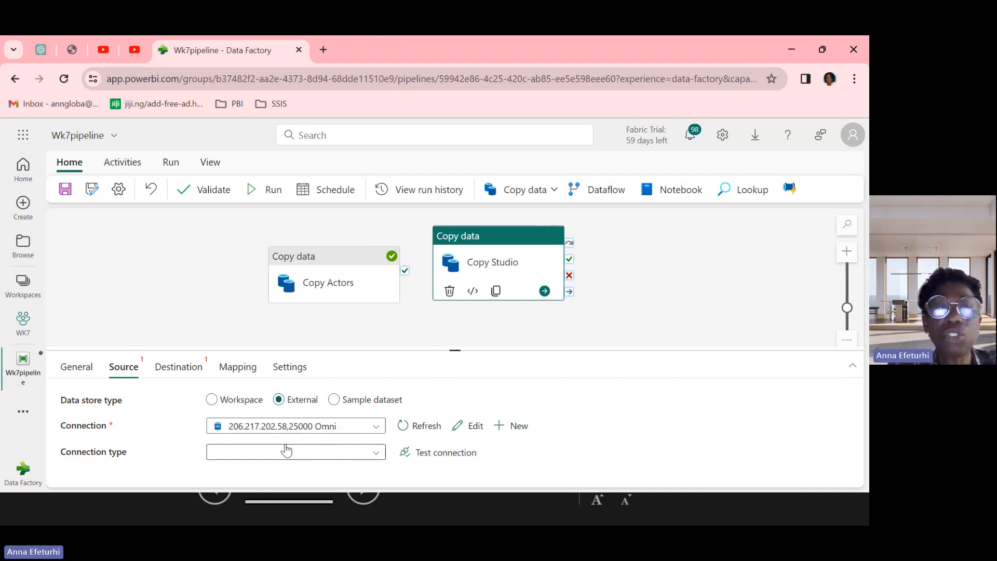
Set the source's connection type to SQL server
{"action": "left_click", "coordinate": [376, 457]}
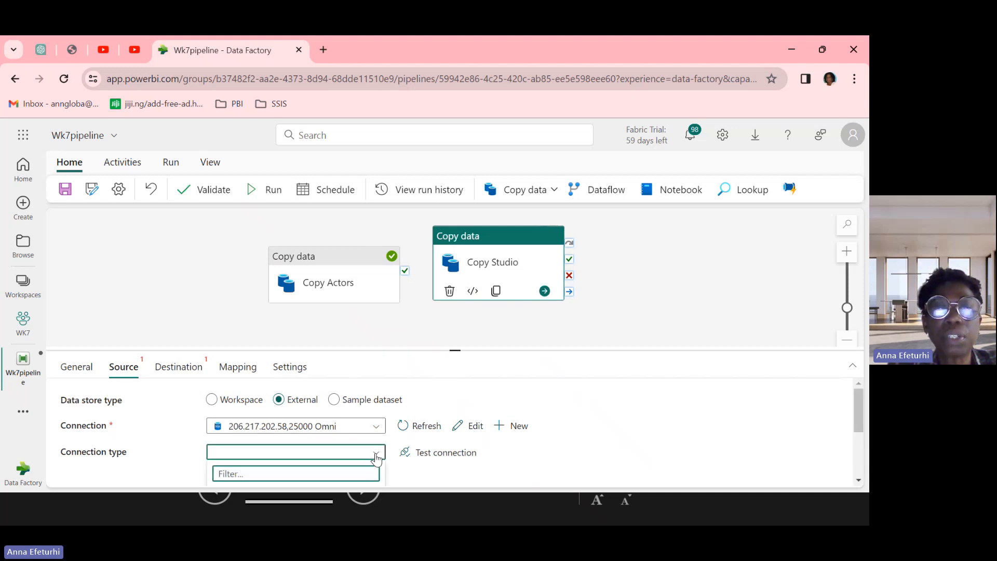
{"action": "scroll", "coordinate": [345, 476], "scroll_direction": "down", "scroll_amount": 2}
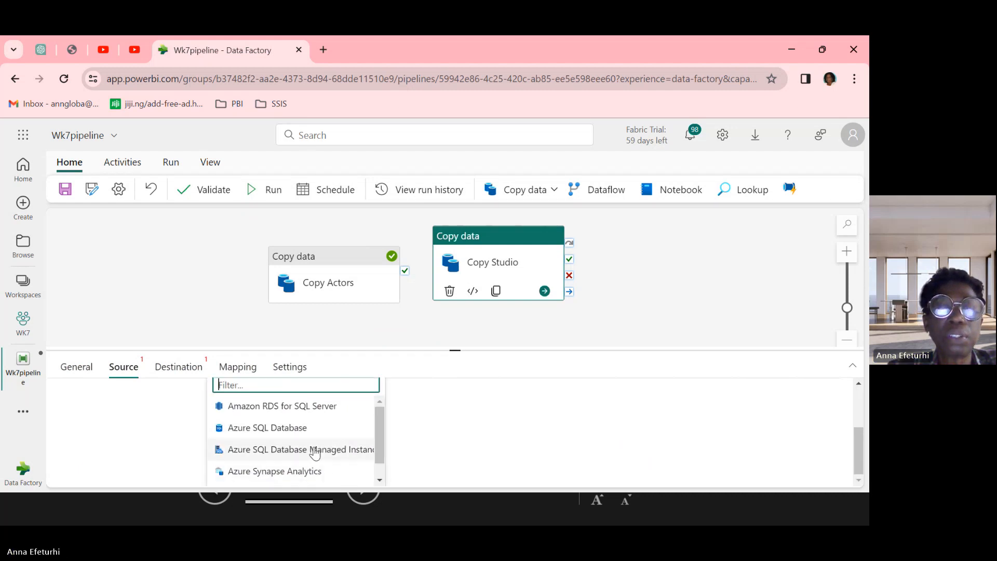
{"action": "scroll", "coordinate": [314, 452], "scroll_direction": "down", "scroll_amount": 1}
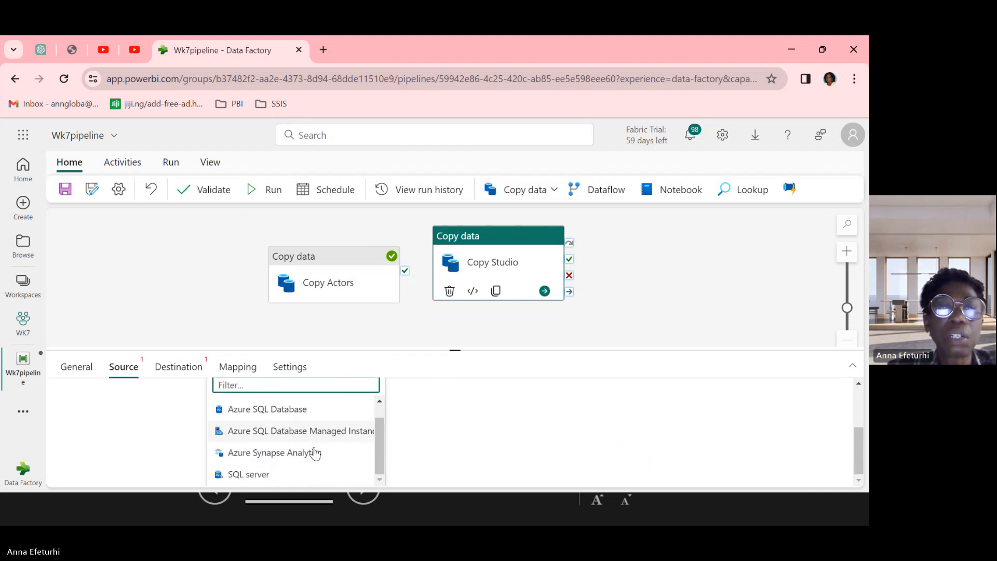
{"action": "left_click", "coordinate": [254, 476]}
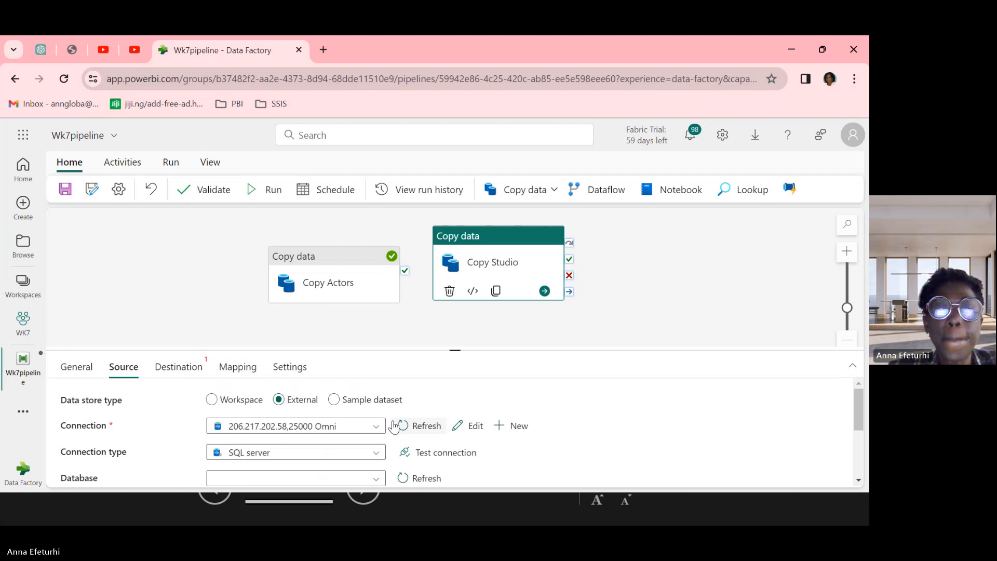
Choose Jireh_Academy_Demo_DB as the source database for the Copy Studio activity
{"action": "scroll", "coordinate": [376, 448], "scroll_direction": "down", "scroll_amount": 2}
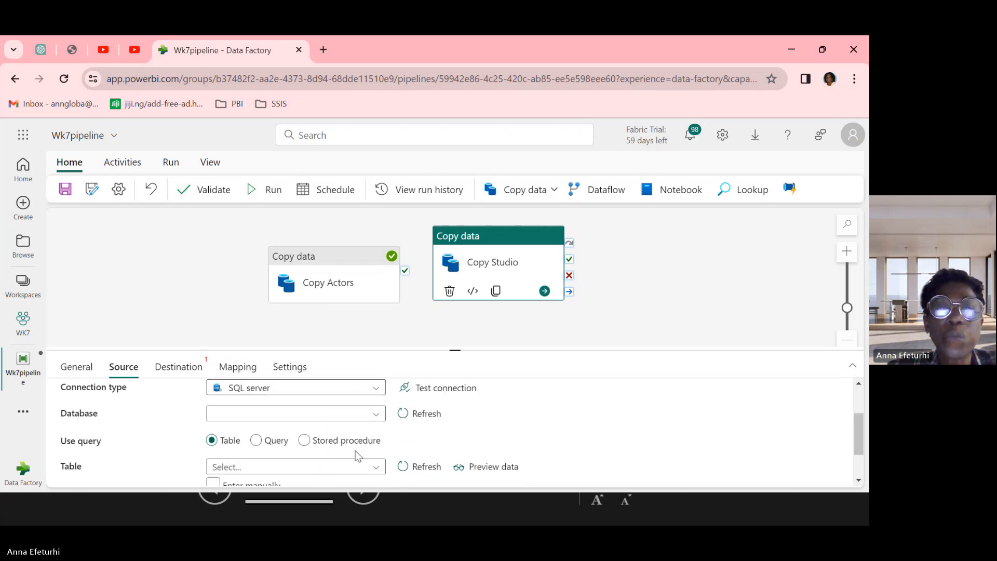
{"action": "left_click", "coordinate": [378, 416]}
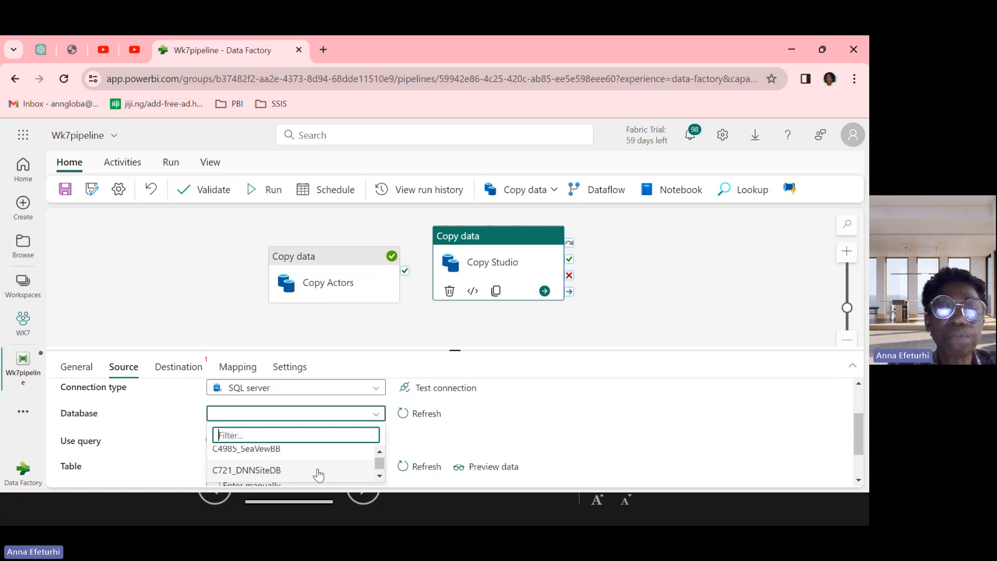
{"action": "scroll", "coordinate": [318, 475], "scroll_direction": "down", "scroll_amount": 2}
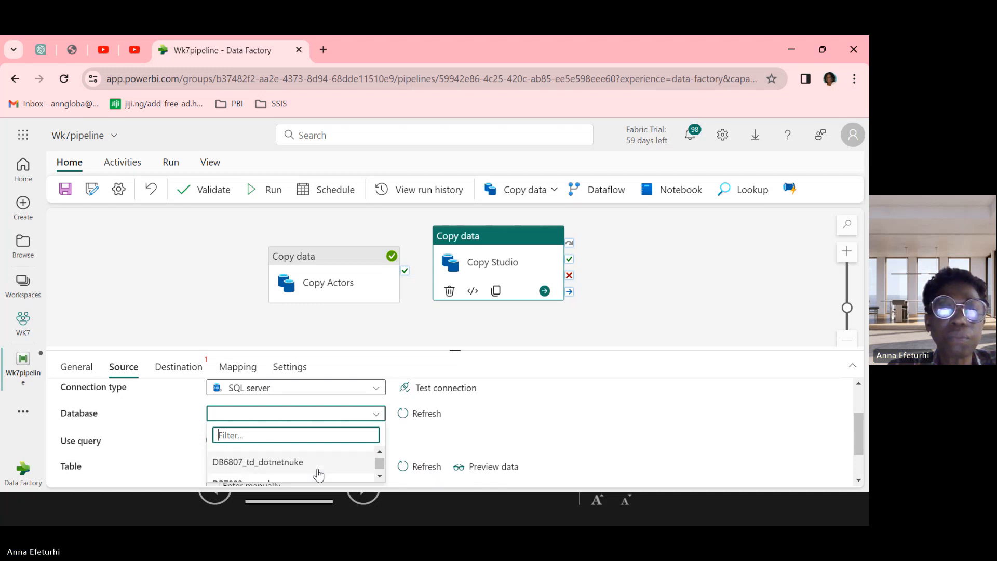
{"action": "scroll", "coordinate": [318, 475], "scroll_direction": "down", "scroll_amount": 5}
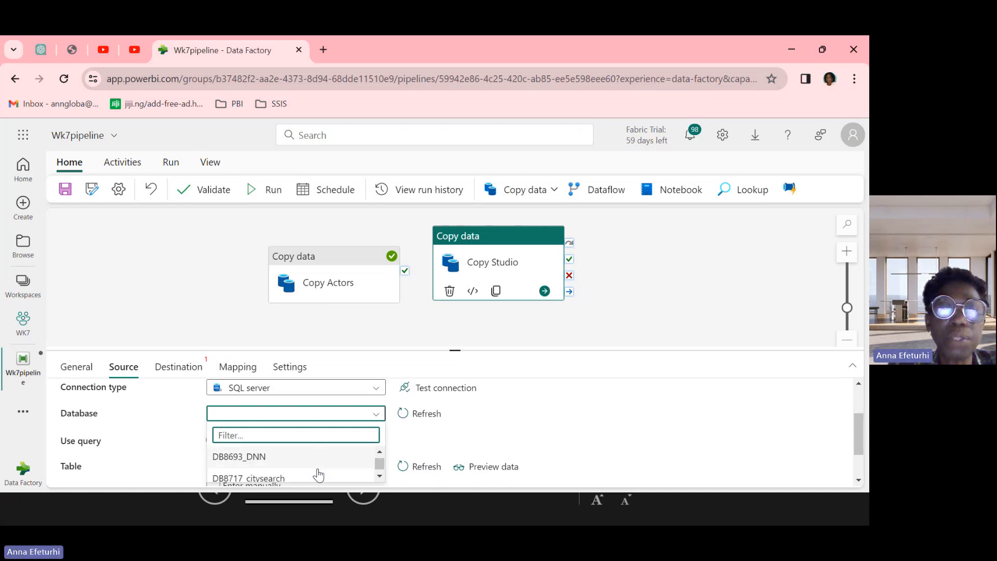
{"action": "scroll", "coordinate": [319, 476], "scroll_direction": "down", "scroll_amount": 5}
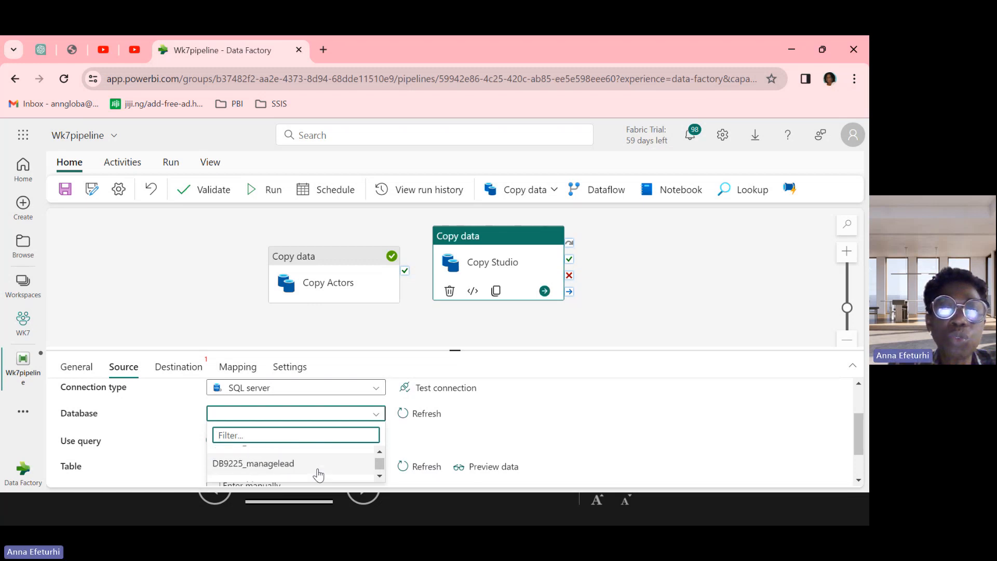
{"action": "scroll", "coordinate": [318, 475], "scroll_direction": "down", "scroll_amount": 5}
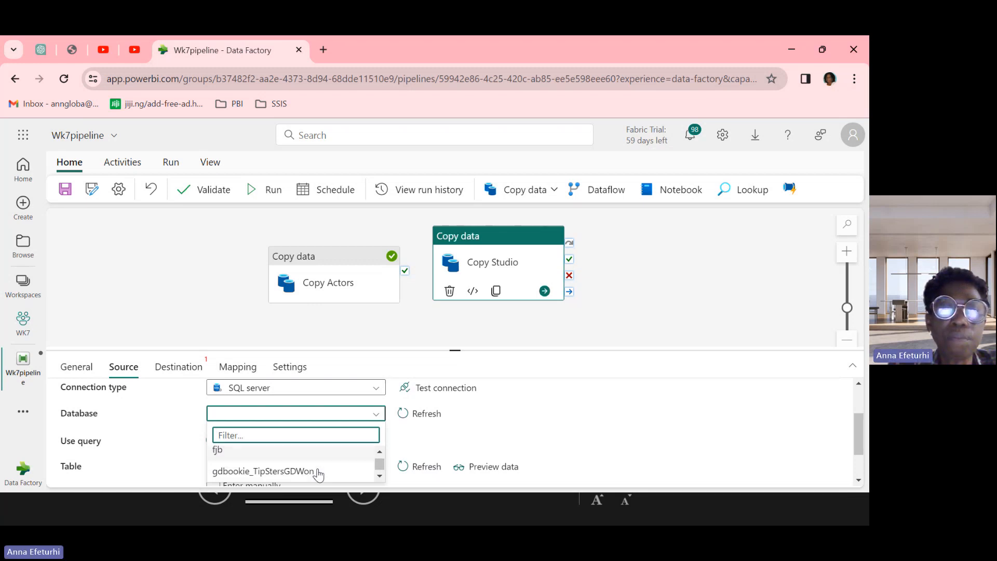
{"action": "scroll", "coordinate": [318, 475], "scroll_direction": "down", "scroll_amount": 5}
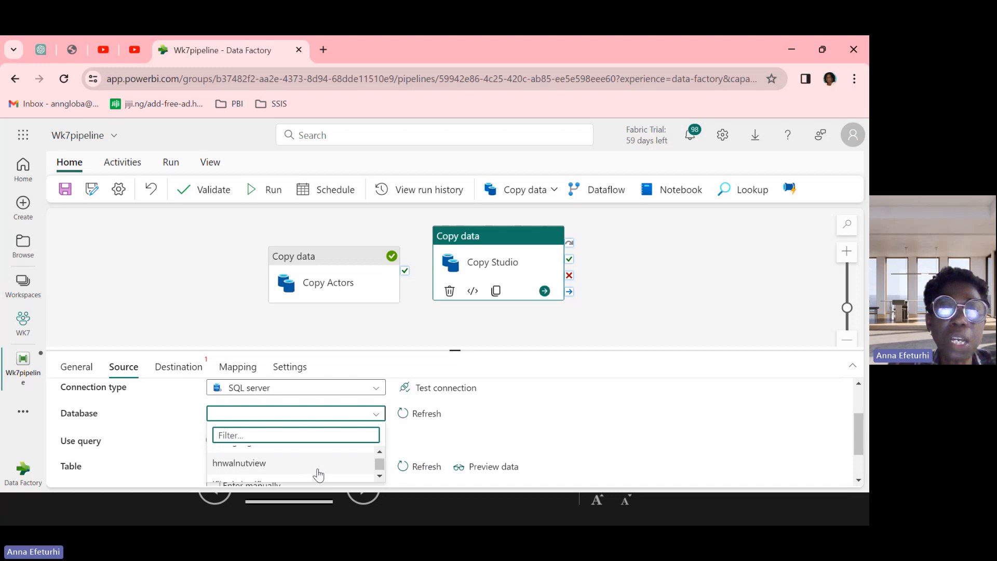
{"action": "scroll", "coordinate": [318, 475], "scroll_direction": "down", "scroll_amount": 2}
{"action": "scroll", "coordinate": [318, 475], "scroll_direction": "up", "scroll_amount": 4}
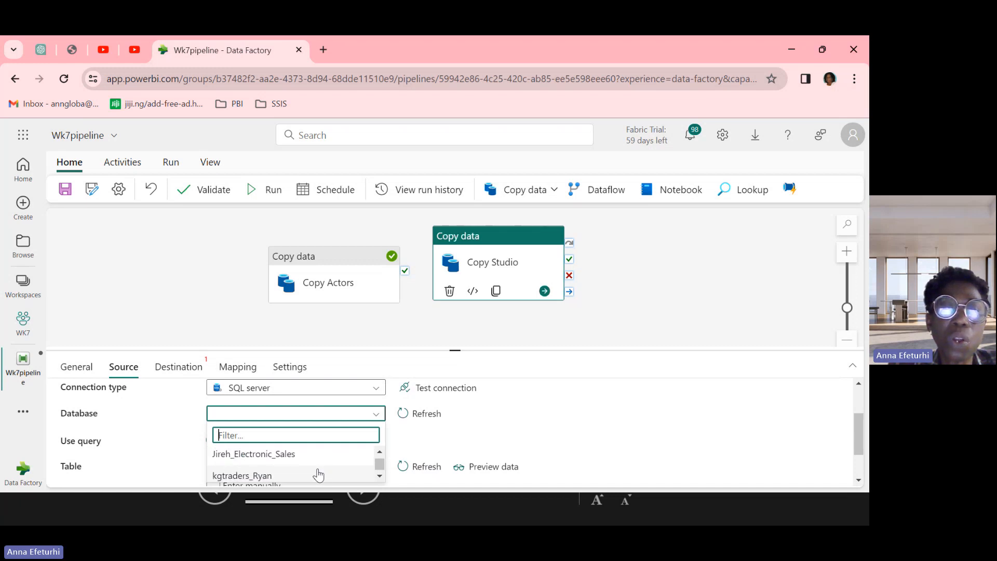
{"action": "scroll", "coordinate": [319, 474], "scroll_direction": "up", "scroll_amount": 1}
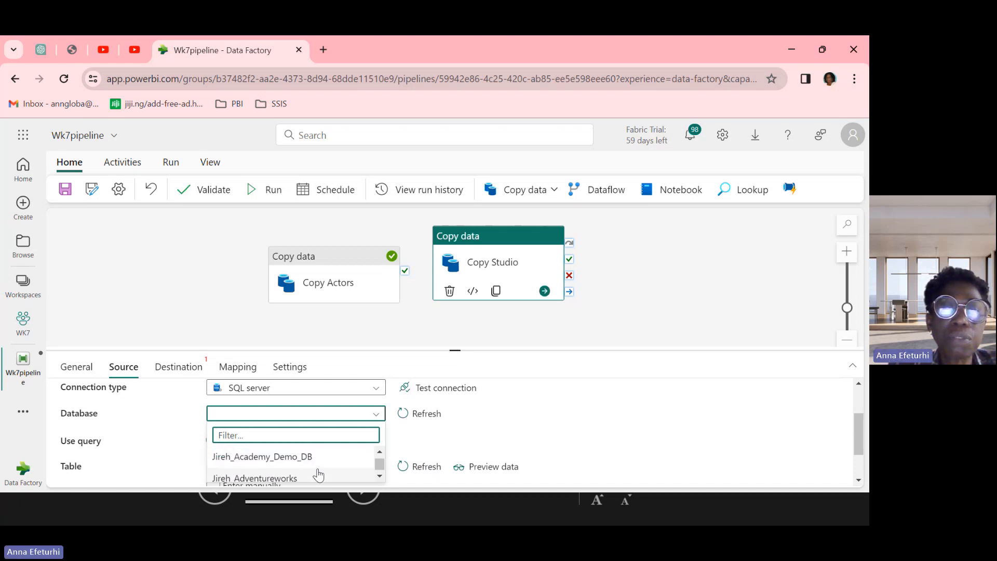
{"action": "left_click", "coordinate": [262, 459]}
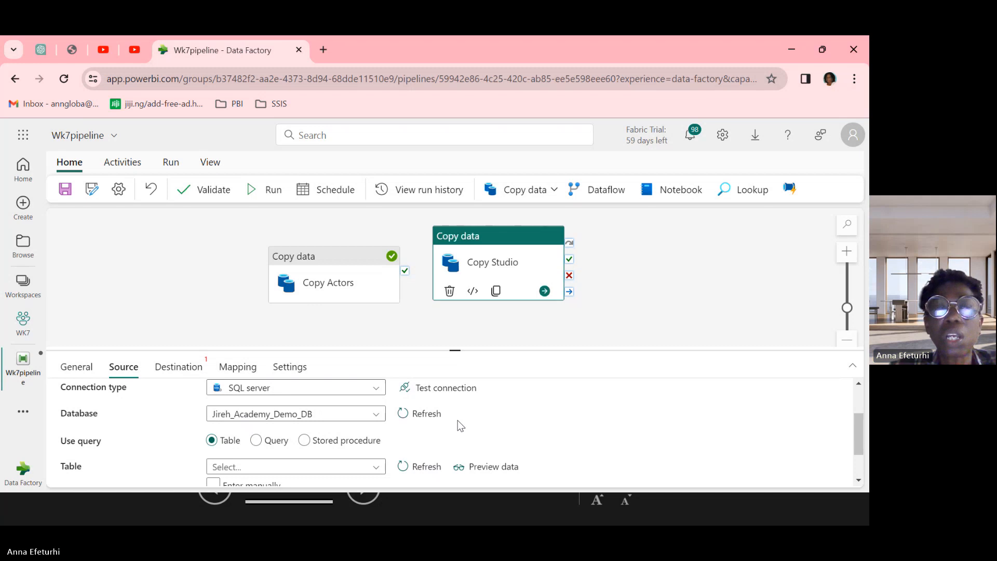
Test the SQL server connection used by the Copy Studio source
{"action": "left_click", "coordinate": [445, 390]}
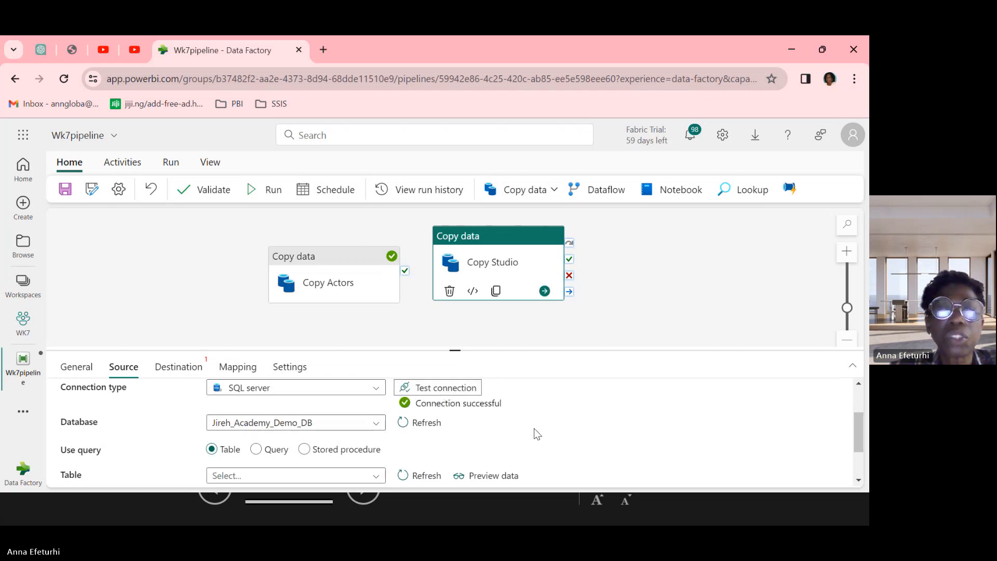
{"action": "scroll", "coordinate": [537, 434], "scroll_direction": "down", "scroll_amount": 1}
{"action": "scroll", "coordinate": [538, 434], "scroll_direction": "down", "scroll_amount": 1}
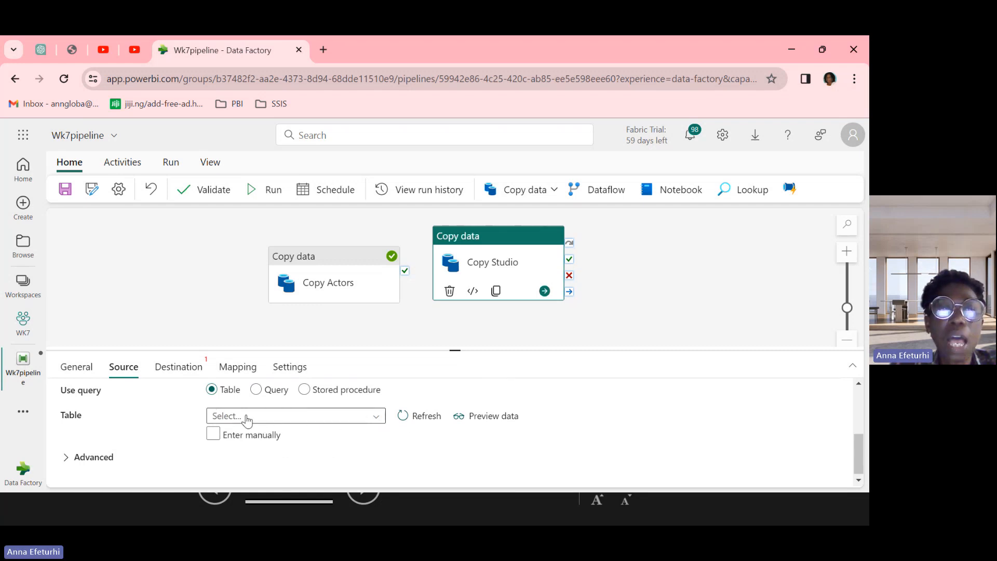
Choose dbo.Studio as the source table for the Copy Studio activity
{"action": "left_click", "coordinate": [377, 425]}
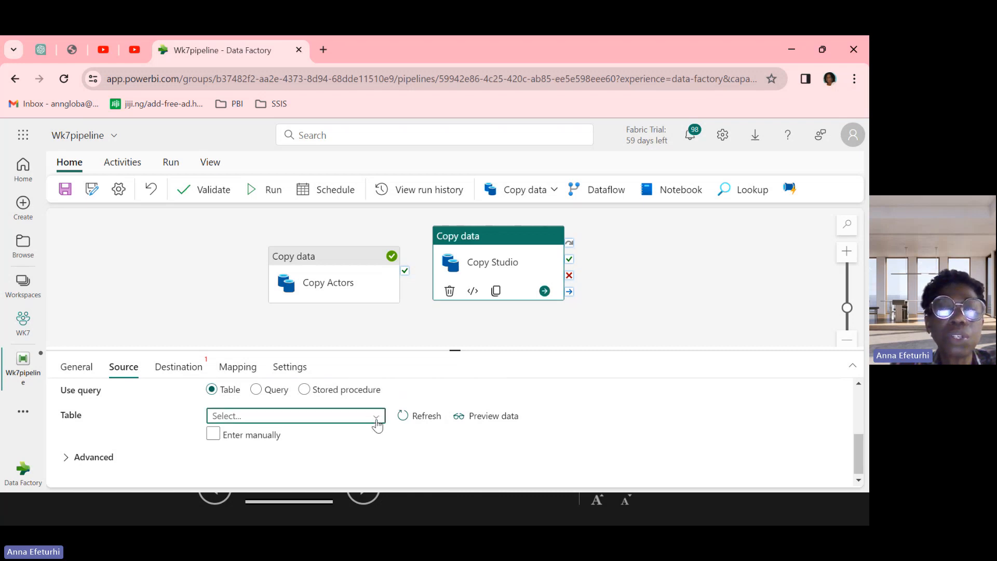
{"action": "scroll", "coordinate": [322, 463], "scroll_direction": "down", "scroll_amount": 3}
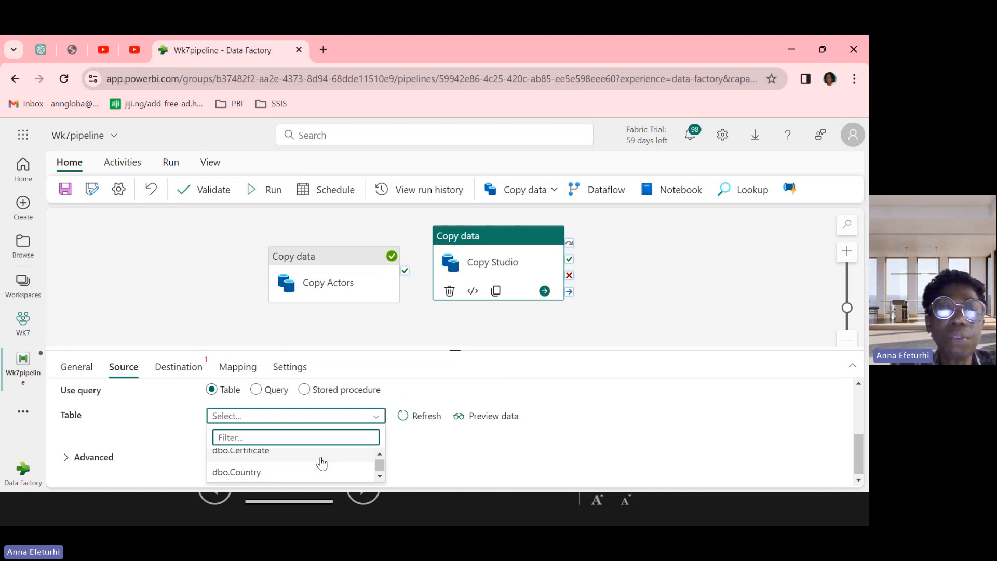
{"action": "scroll", "coordinate": [322, 462], "scroll_direction": "down", "scroll_amount": 5}
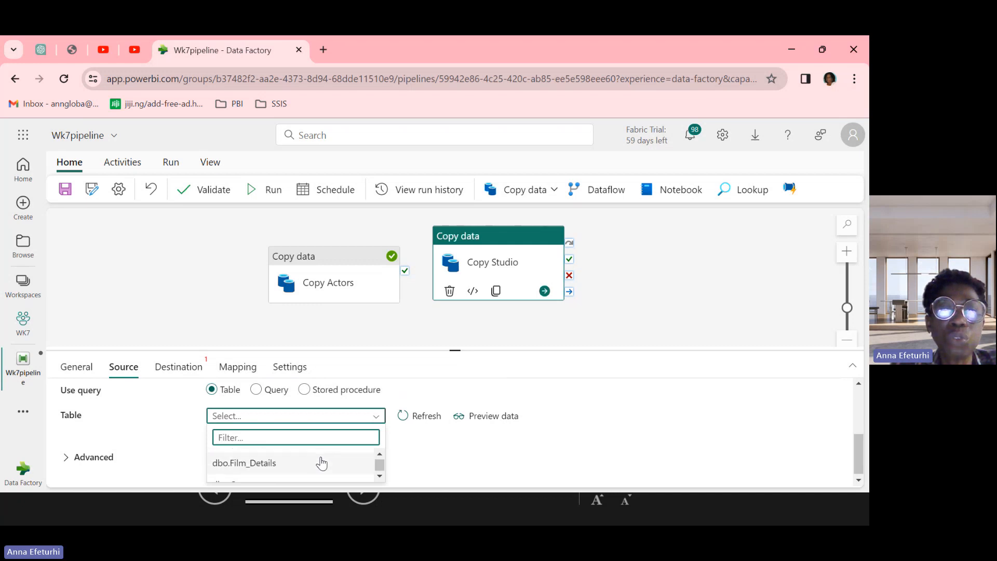
{"action": "scroll", "coordinate": [322, 462], "scroll_direction": "down", "scroll_amount": 4}
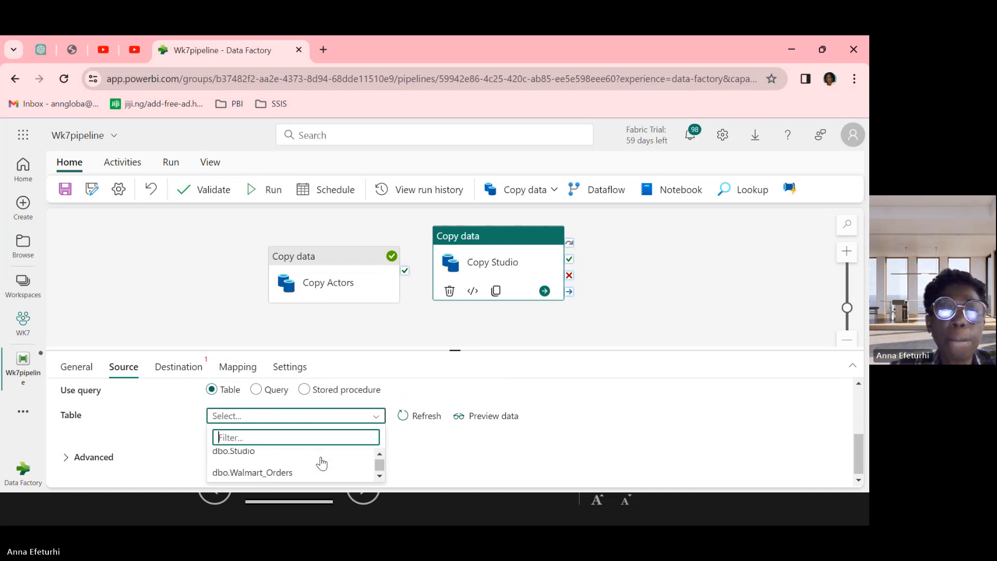
{"action": "left_click", "coordinate": [252, 457]}
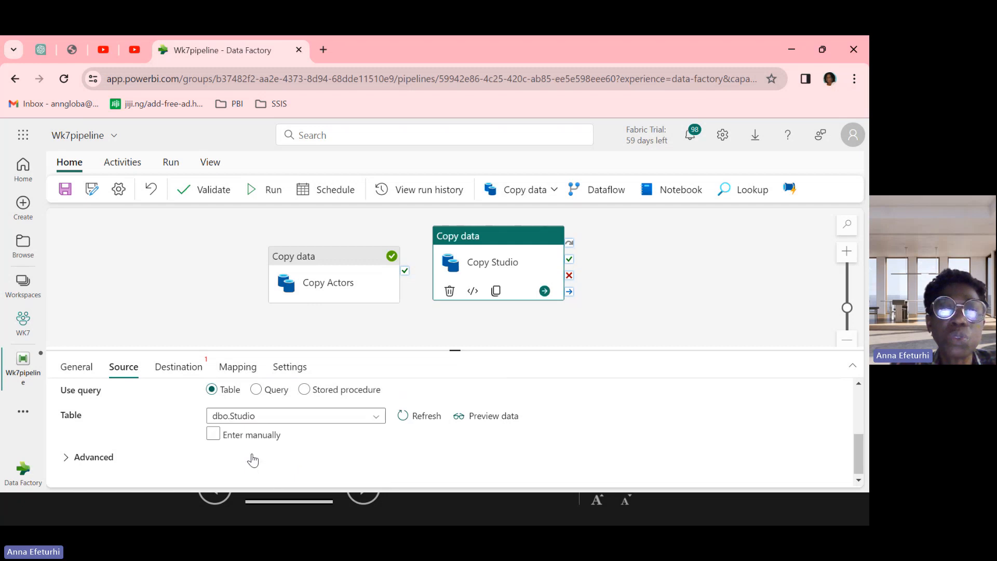
{"action": "scroll", "coordinate": [447, 444], "scroll_direction": "up", "scroll_amount": 3}
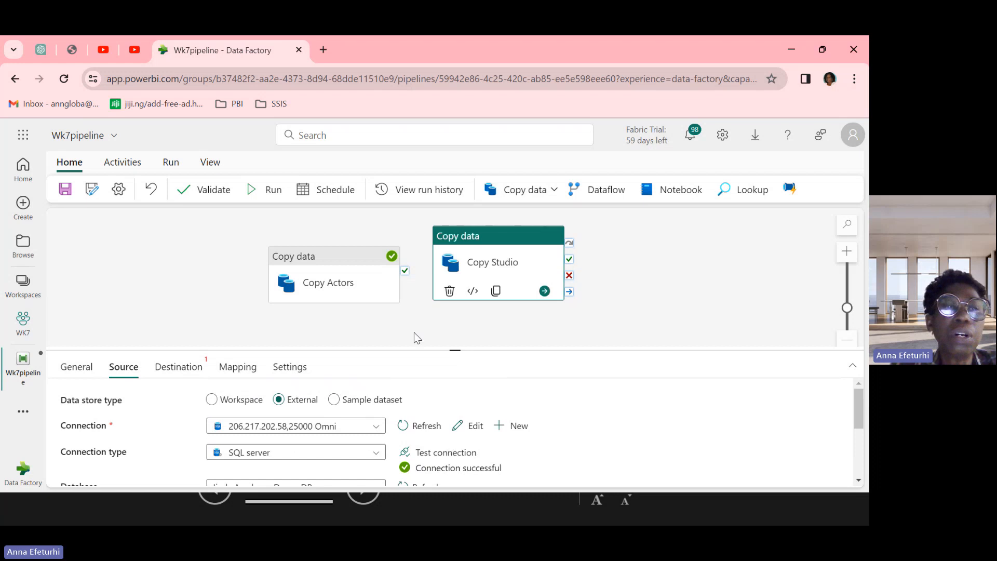
Set the Copy Studio destination to a workspace data store, using the lakehouse Wk7Lakehouse
{"action": "left_click", "coordinate": [178, 368]}
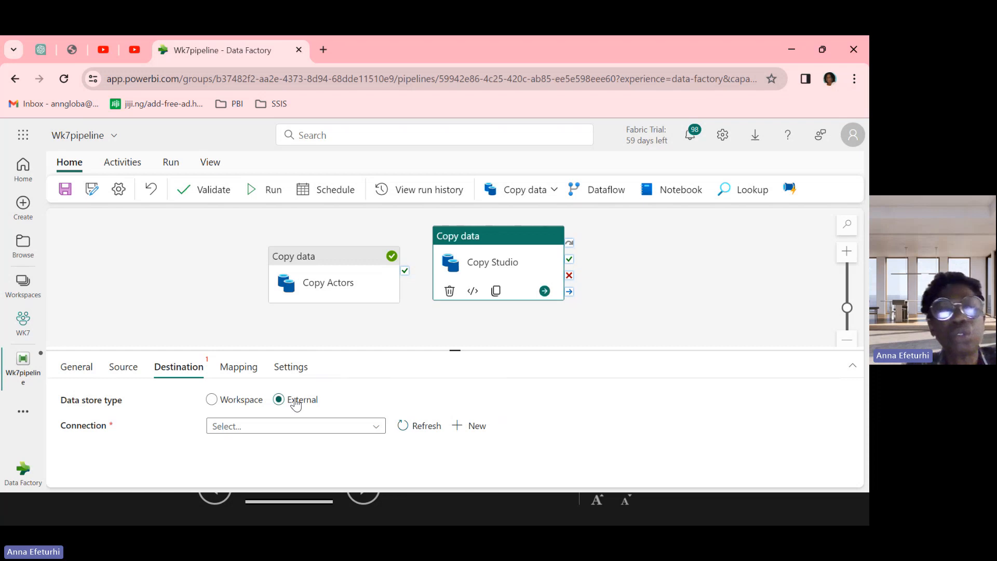
{"action": "left_click", "coordinate": [212, 399]}
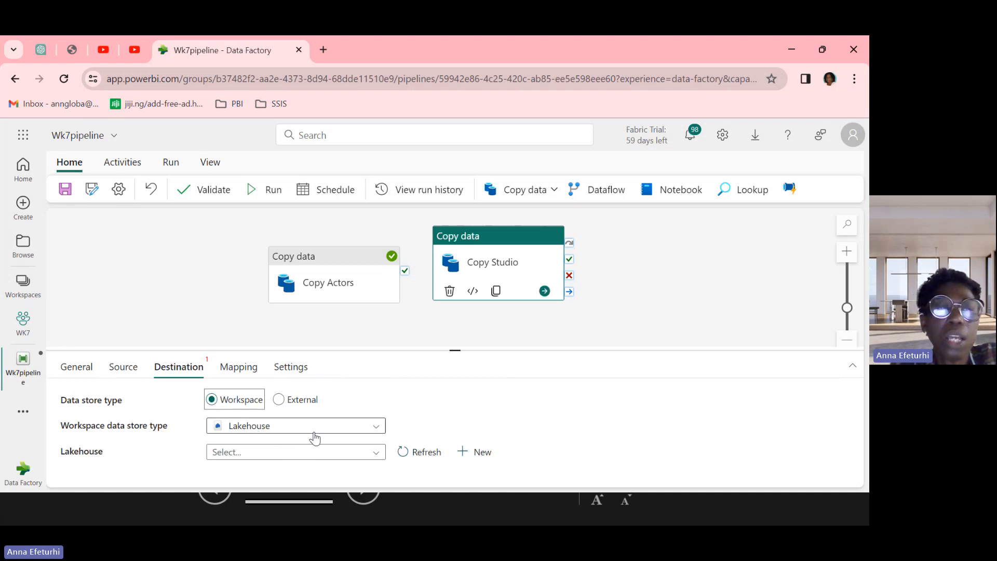
{"action": "left_click", "coordinate": [377, 457]}
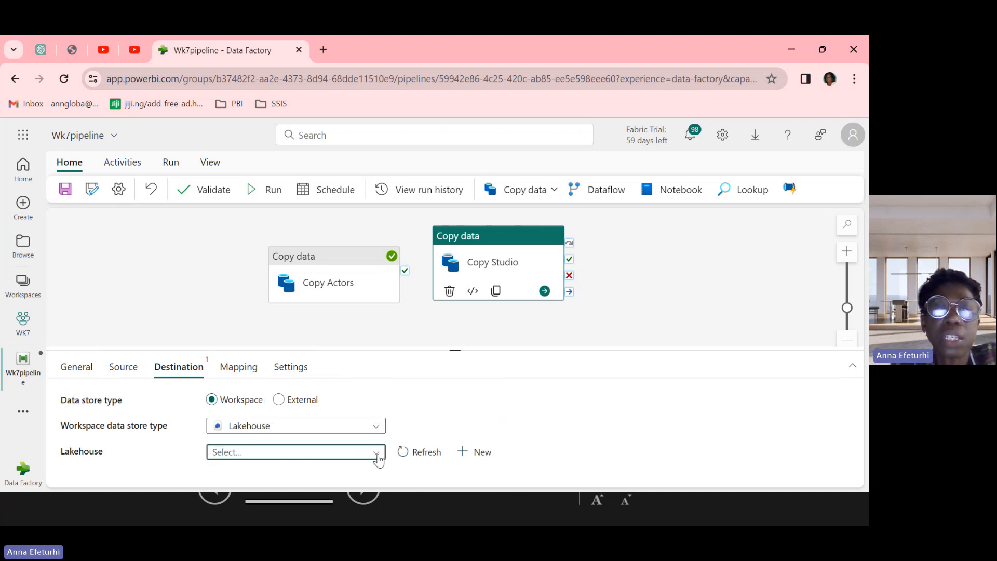
{"action": "scroll", "coordinate": [378, 460], "scroll_direction": "down", "scroll_amount": 1}
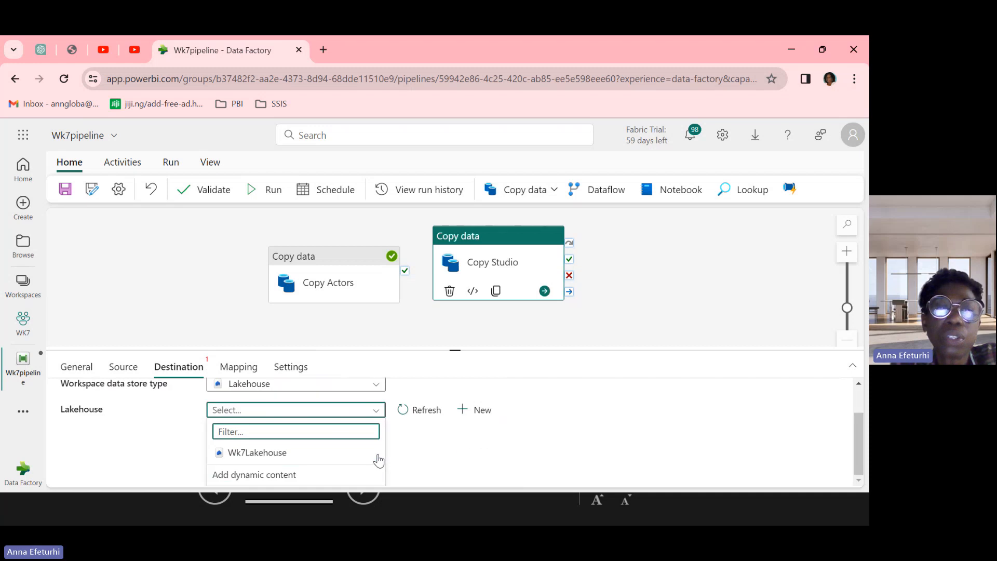
{"action": "left_click", "coordinate": [247, 453]}
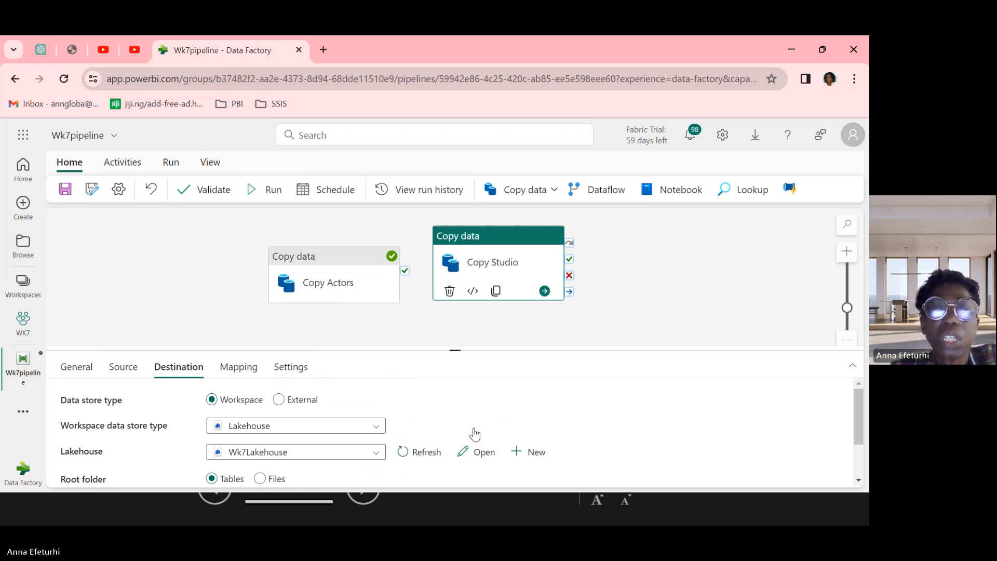
Create a new destination table named Studio in Wk7Lakehouse for the Copy Studio activity
{"action": "scroll", "coordinate": [474, 429], "scroll_direction": "down", "scroll_amount": 1}
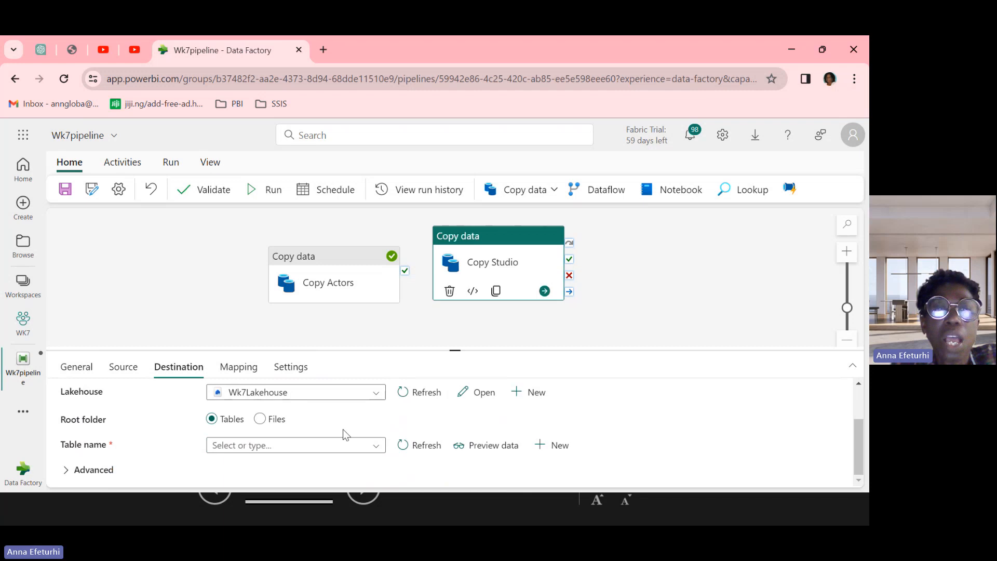
{"action": "left_click", "coordinate": [377, 448]}
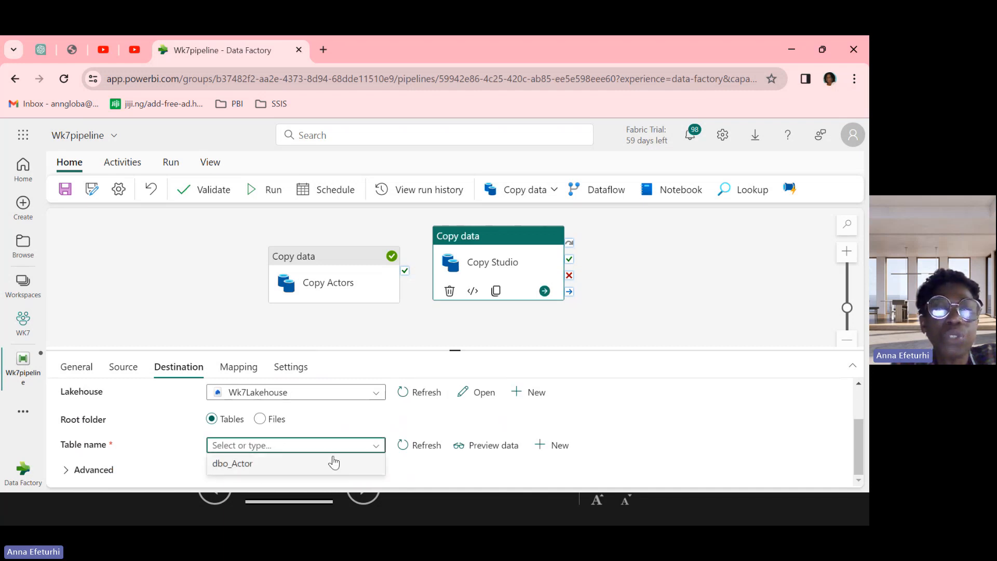
{"action": "left_click", "coordinate": [405, 475]}
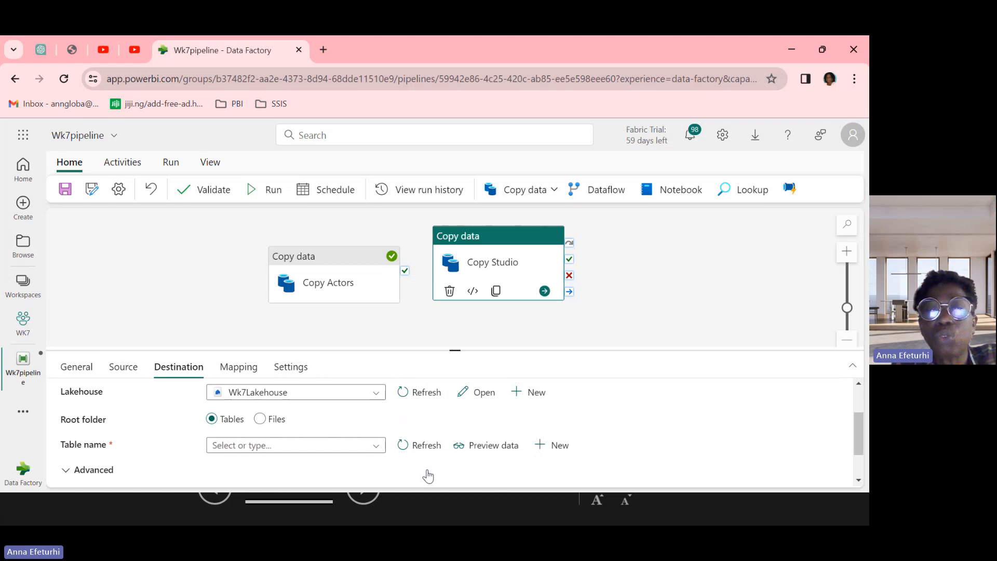
{"action": "left_click", "coordinate": [556, 447]}
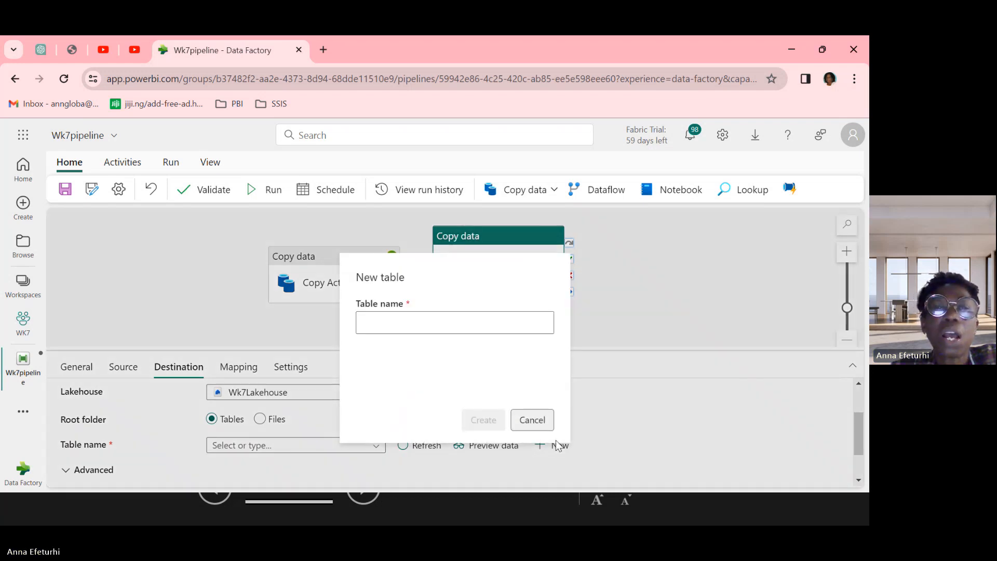
{"action": "left_click", "coordinate": [372, 321]}
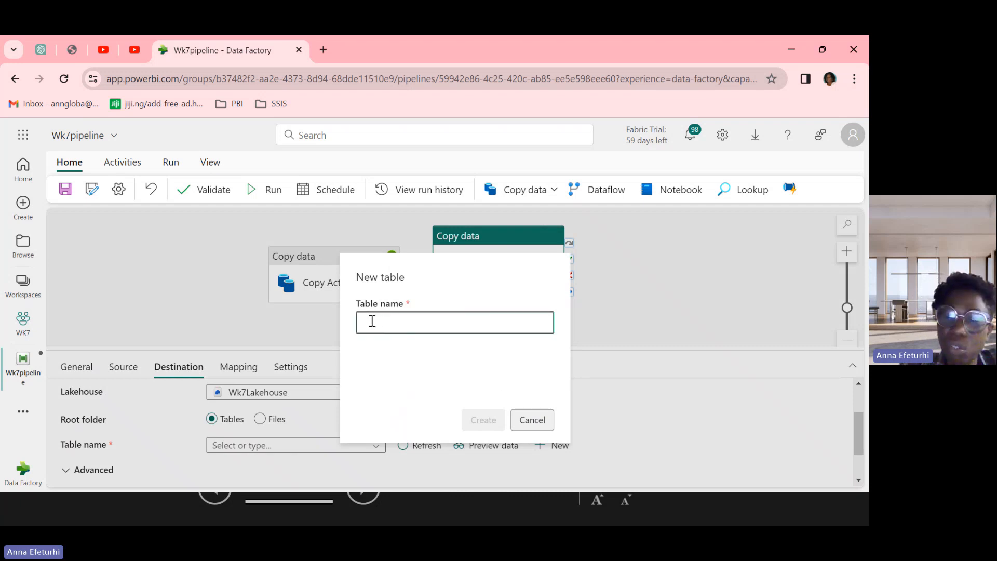
{"action": "type", "text": "Stu"}
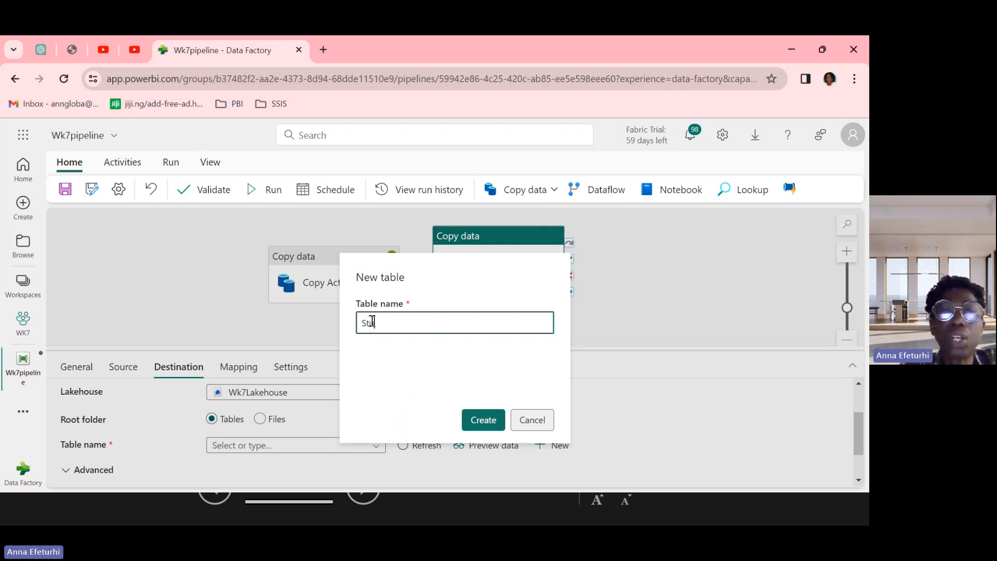
{"action": "type", "text": "dio"}
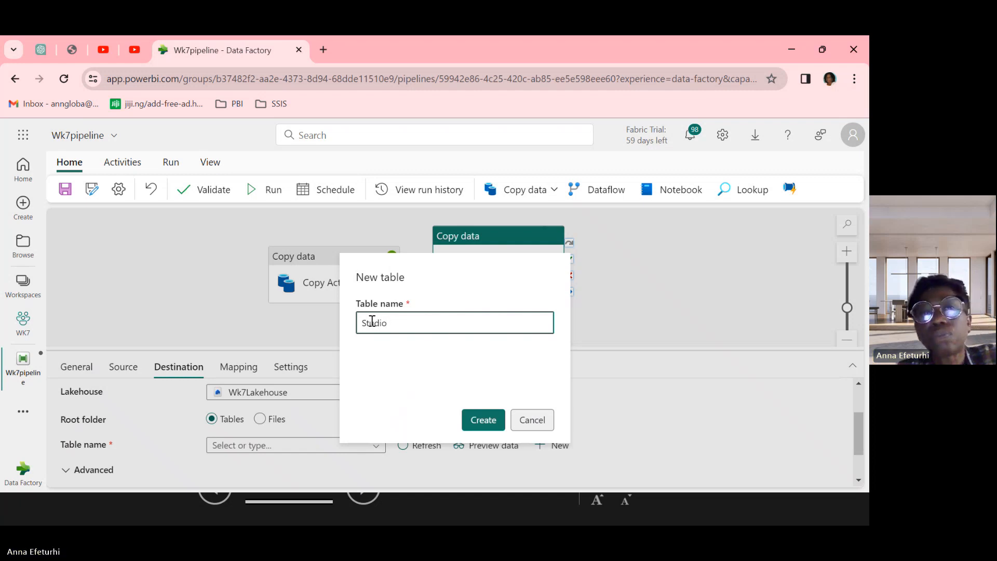
{"action": "left_click", "coordinate": [482, 423]}
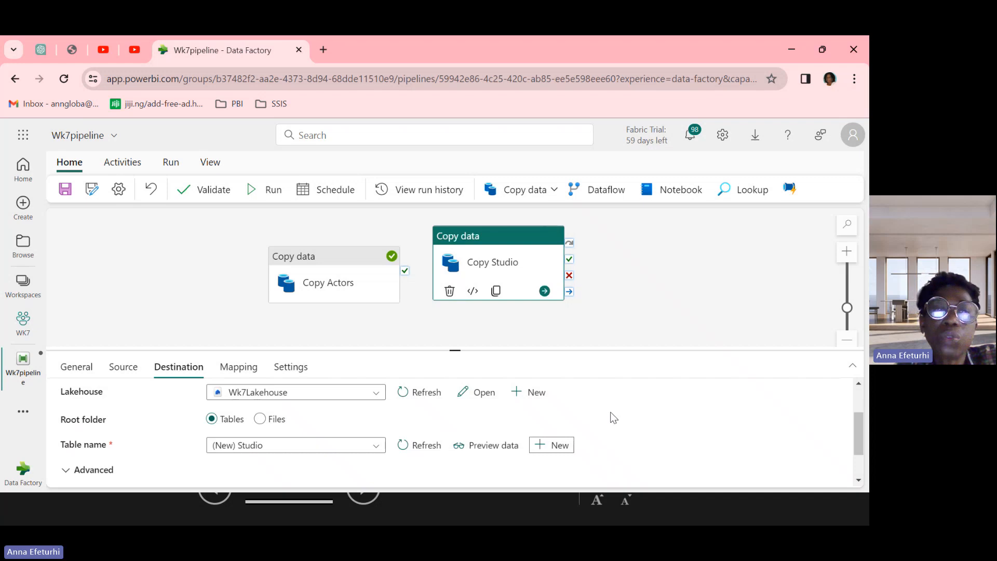
Import the schemas for the Copy Studio mapping and review the source and destination columns
{"action": "scroll", "coordinate": [618, 415], "scroll_direction": "up", "scroll_amount": 2}
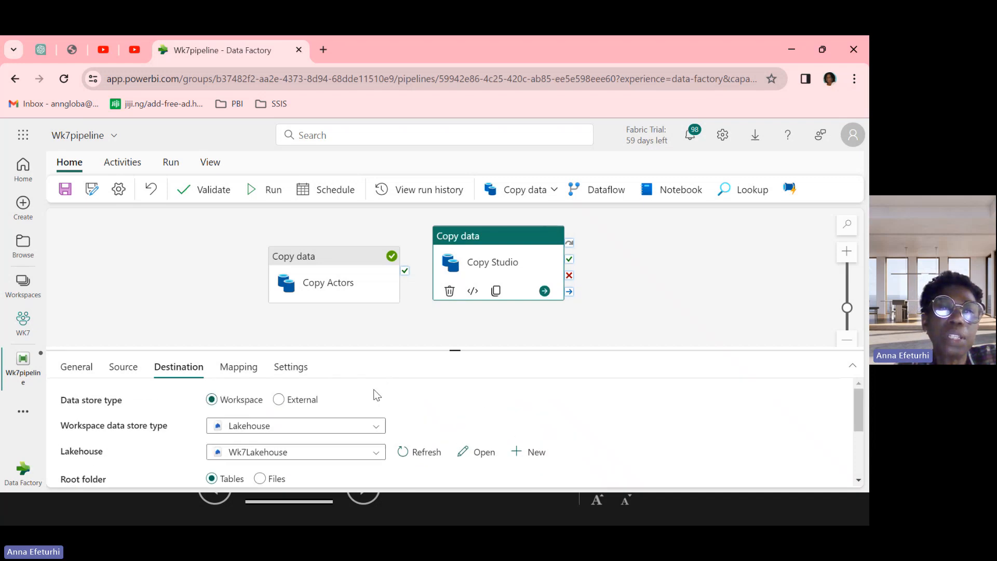
{"action": "left_click", "coordinate": [239, 373]}
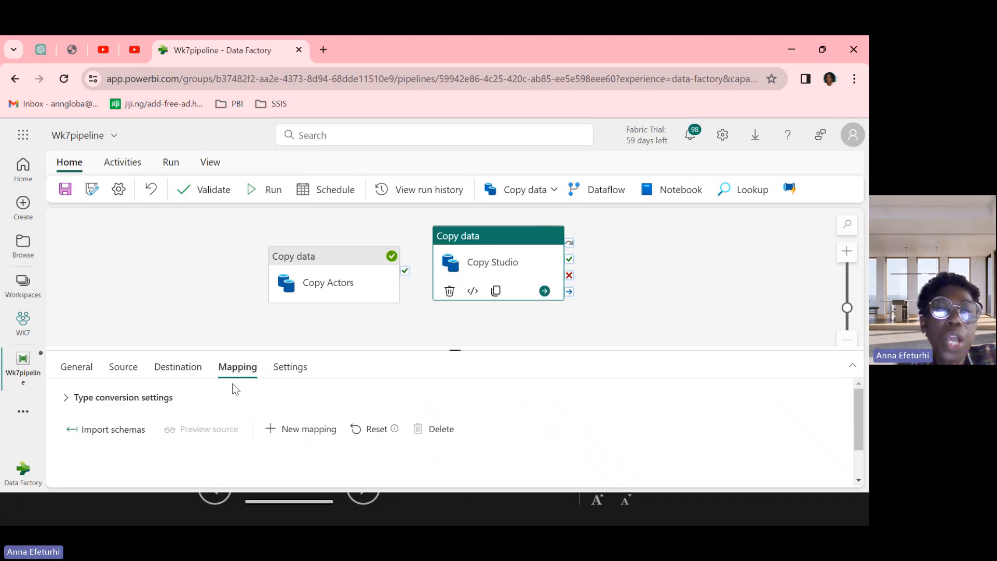
{"action": "left_click", "coordinate": [117, 435]}
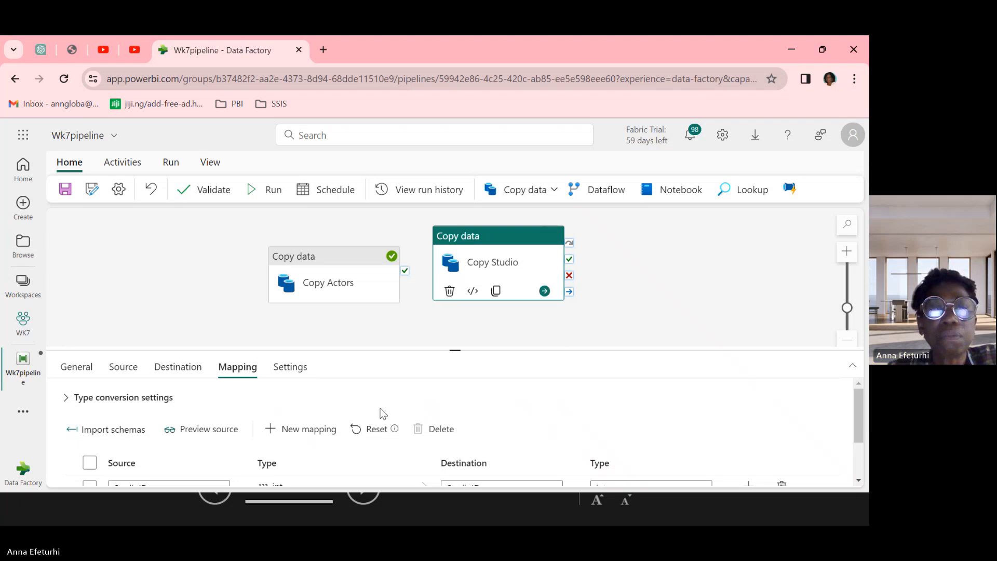
{"action": "scroll", "coordinate": [383, 413], "scroll_direction": "down", "scroll_amount": 2}
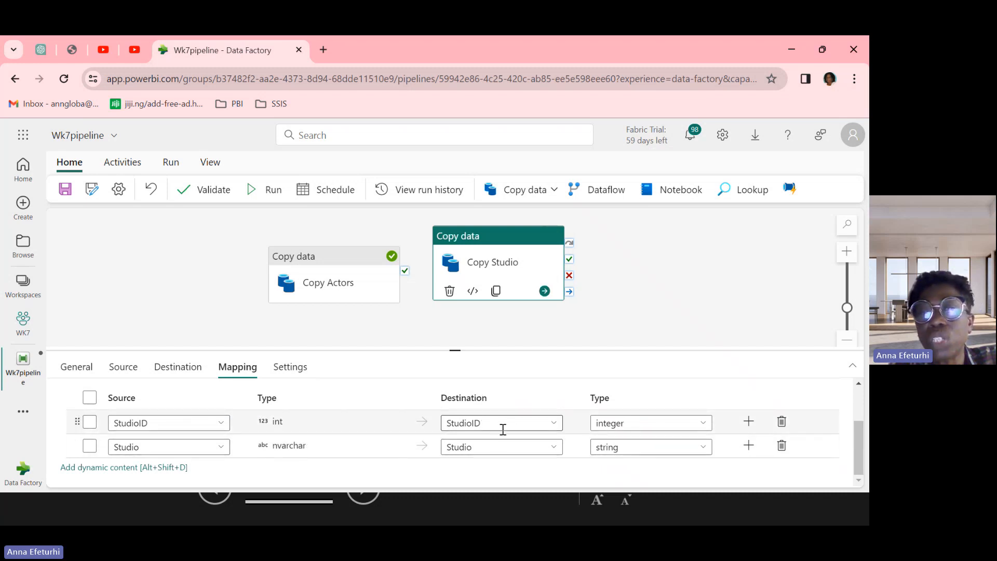
{"action": "scroll", "coordinate": [526, 431], "scroll_direction": "up", "scroll_amount": 2}
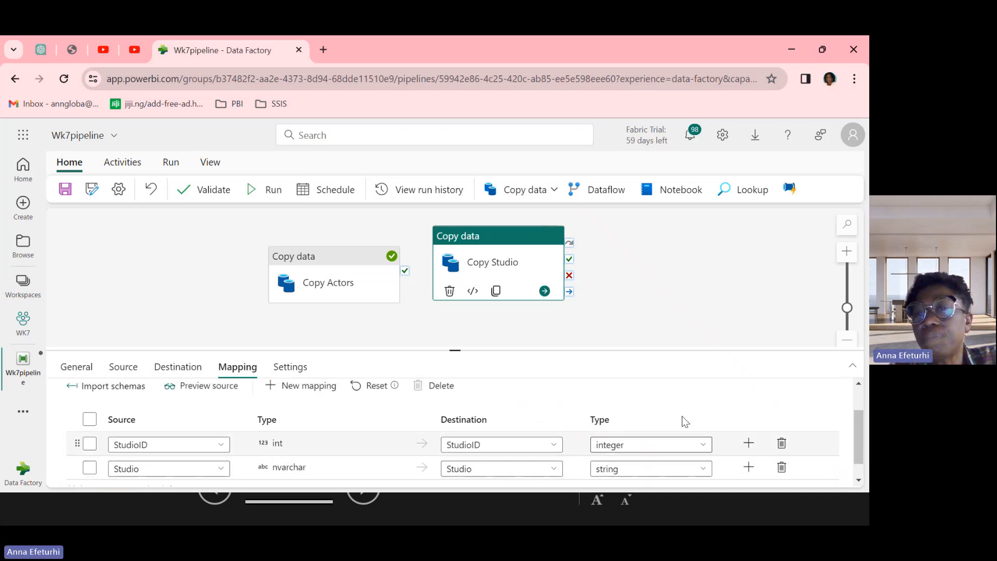
{"action": "scroll", "coordinate": [694, 399], "scroll_direction": "down", "scroll_amount": 2}
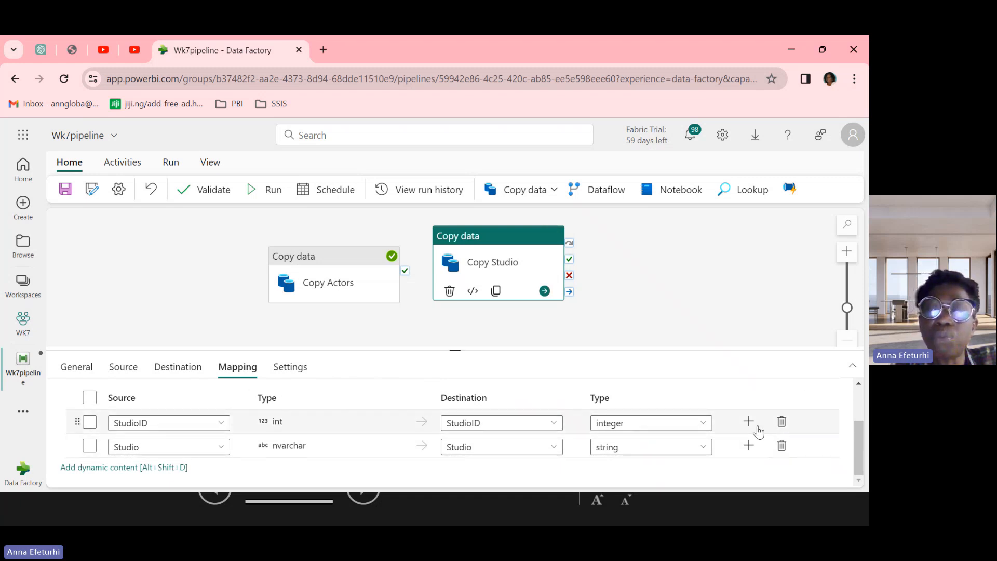
Rename the destination column mapped from the Studio source column to Studio Name
{"action": "left_click", "coordinate": [483, 448]}
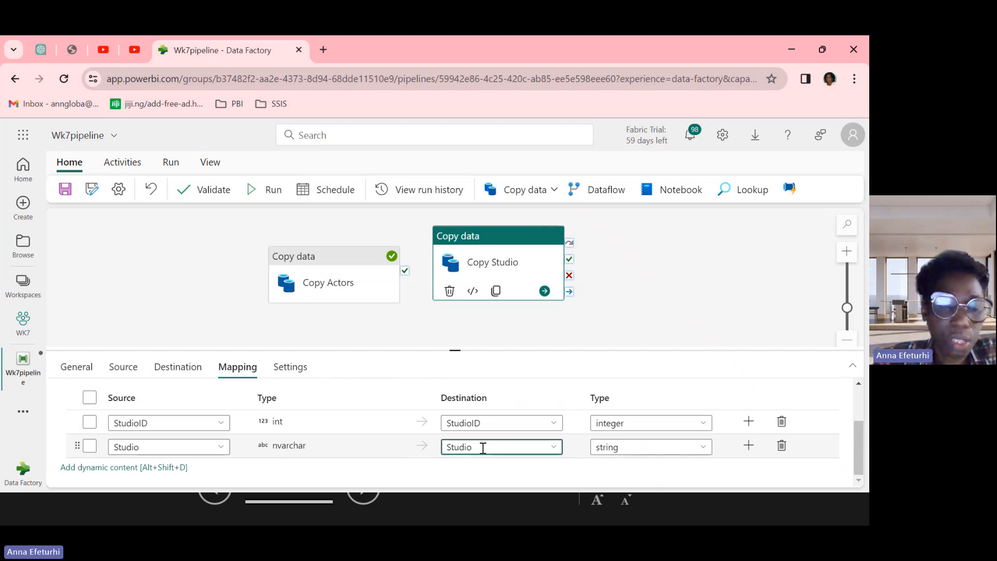
{"action": "type", "text": "N"}
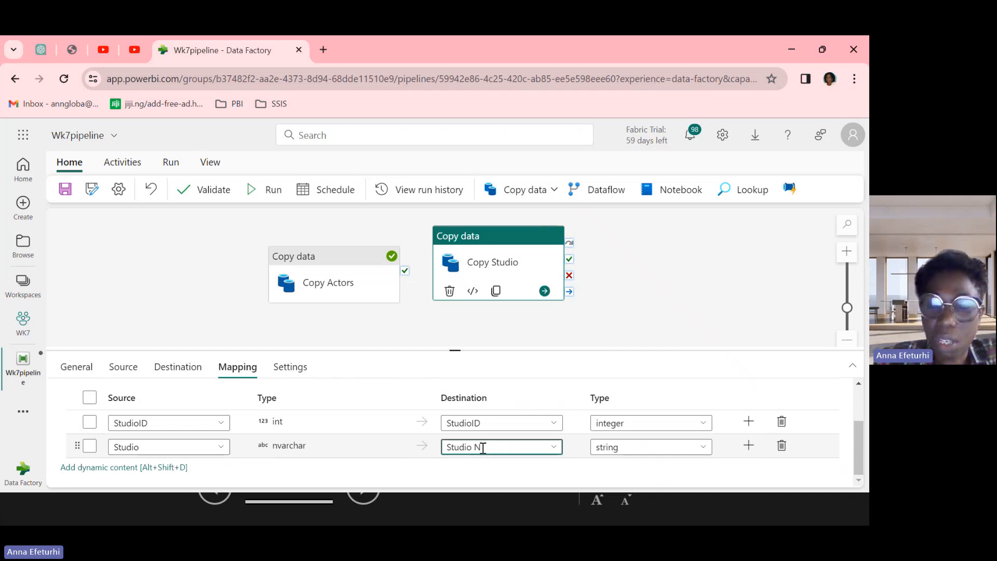
{"action": "type", "text": "amme"}
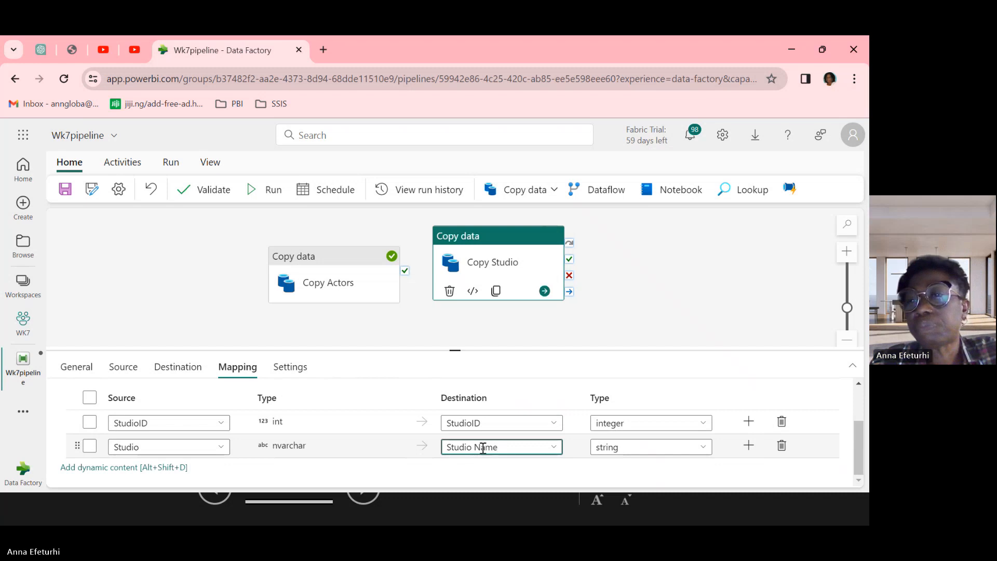
{"action": "left_click", "coordinate": [662, 369]}
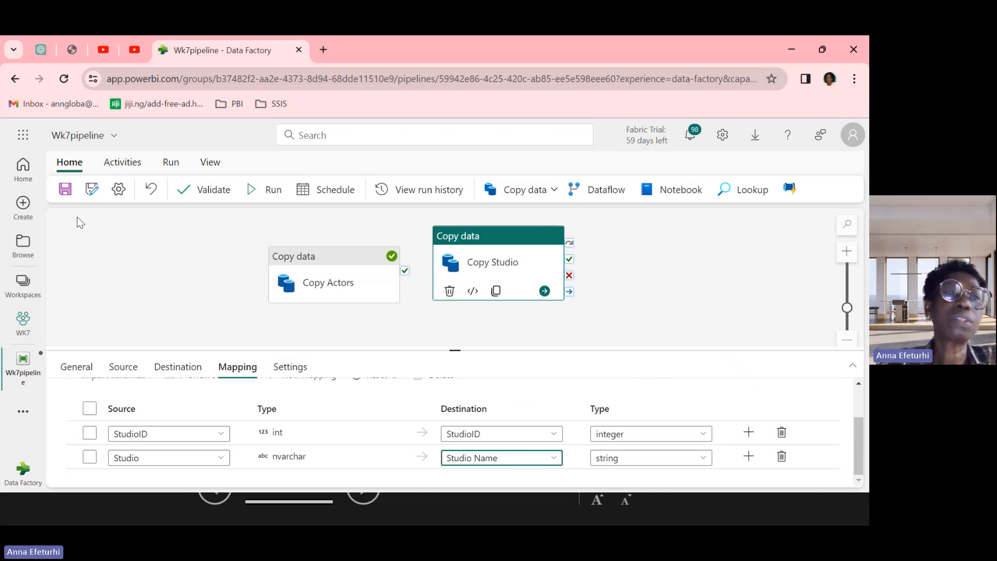
Save and validate Wk7pipeline, close the validation output, and run the pipeline
{"action": "left_click", "coordinate": [64, 192]}
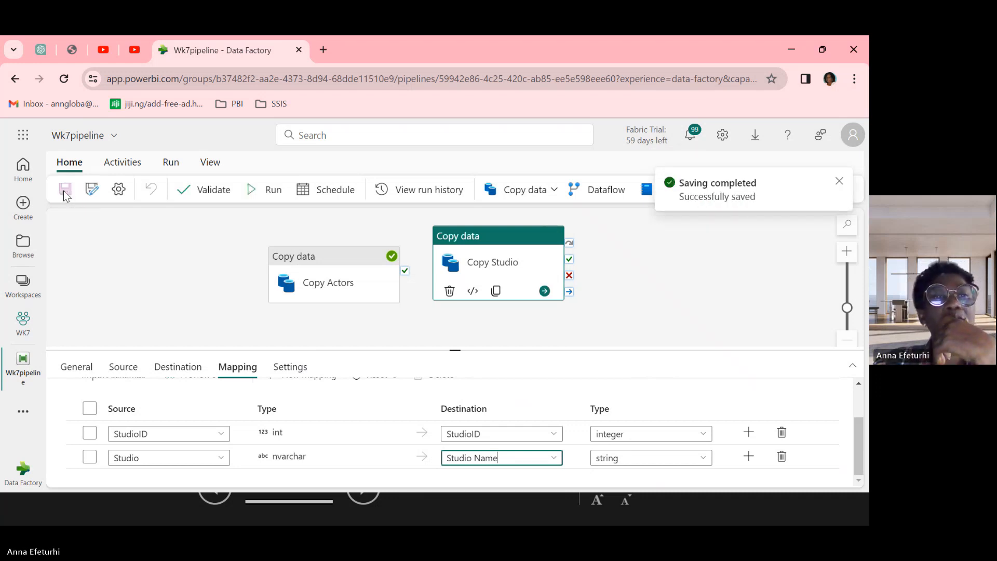
{"action": "left_click", "coordinate": [196, 191]}
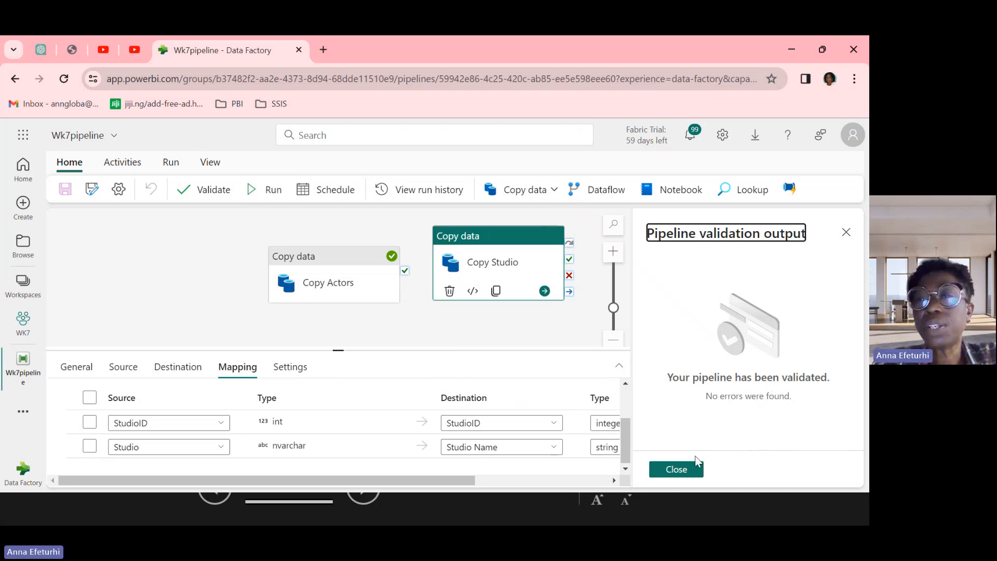
{"action": "left_click", "coordinate": [678, 477]}
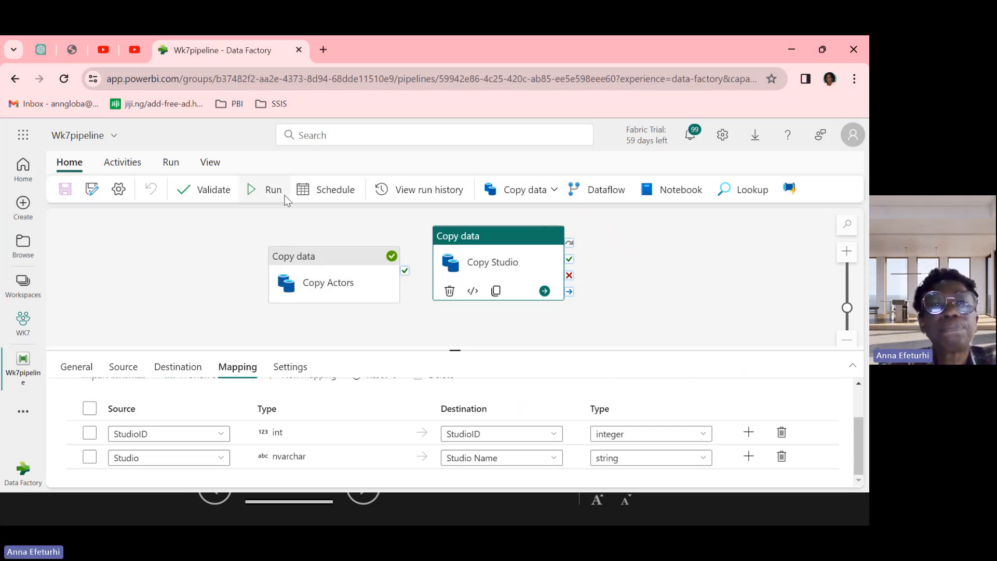
{"action": "left_click", "coordinate": [268, 194]}
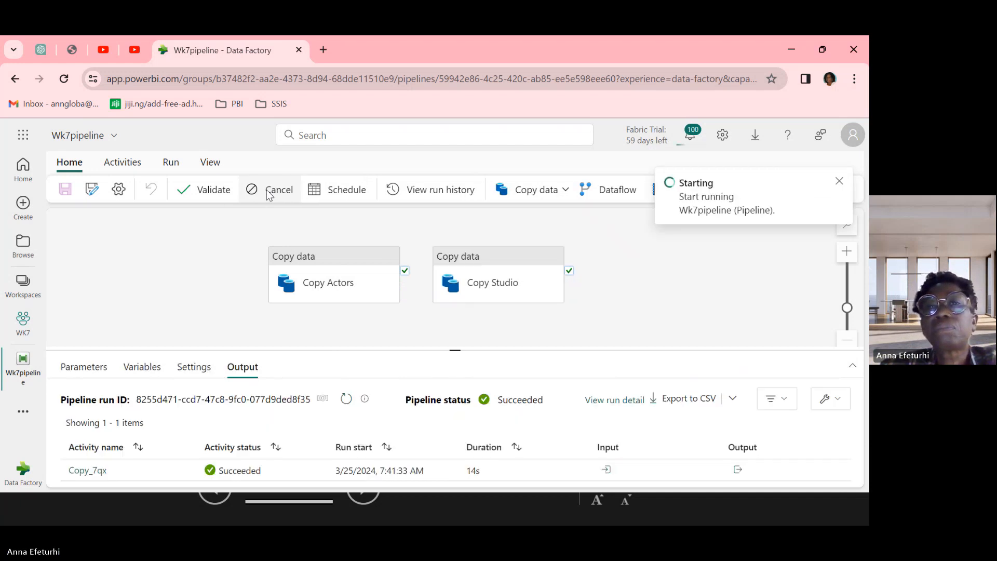
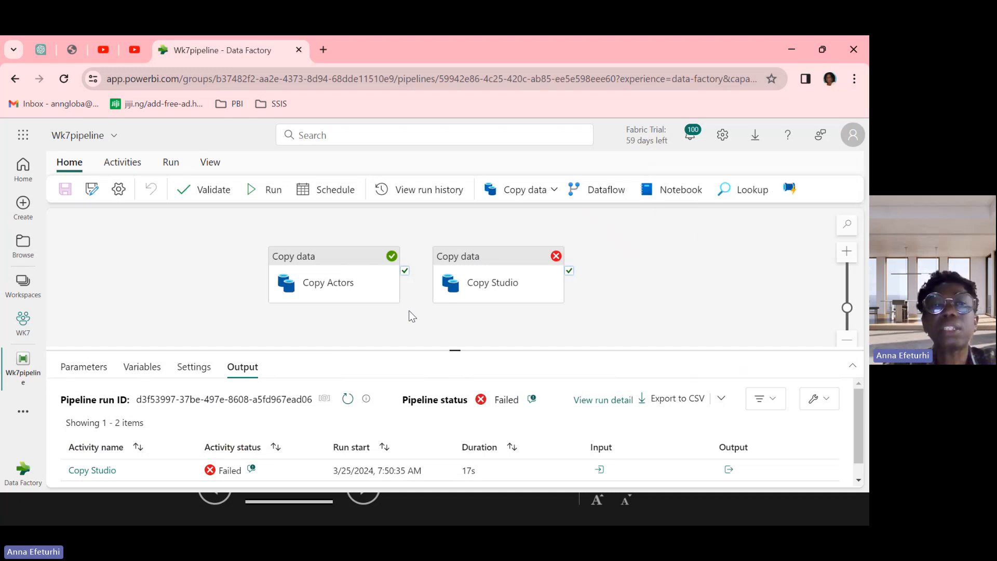
Move the Copy Actors activity farther from Copy Studio on the canvas and add a Teams activity to the pipeline
{"action": "mouse_move", "coordinate": [330, 256]}
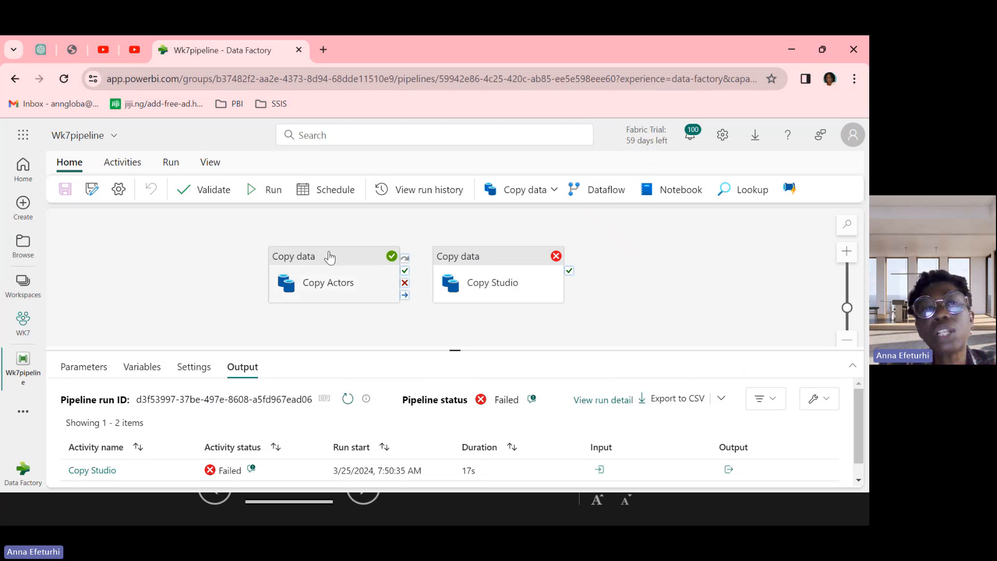
{"action": "left_click_drag", "start_coordinate": [329, 257], "coordinate": [291, 255]}
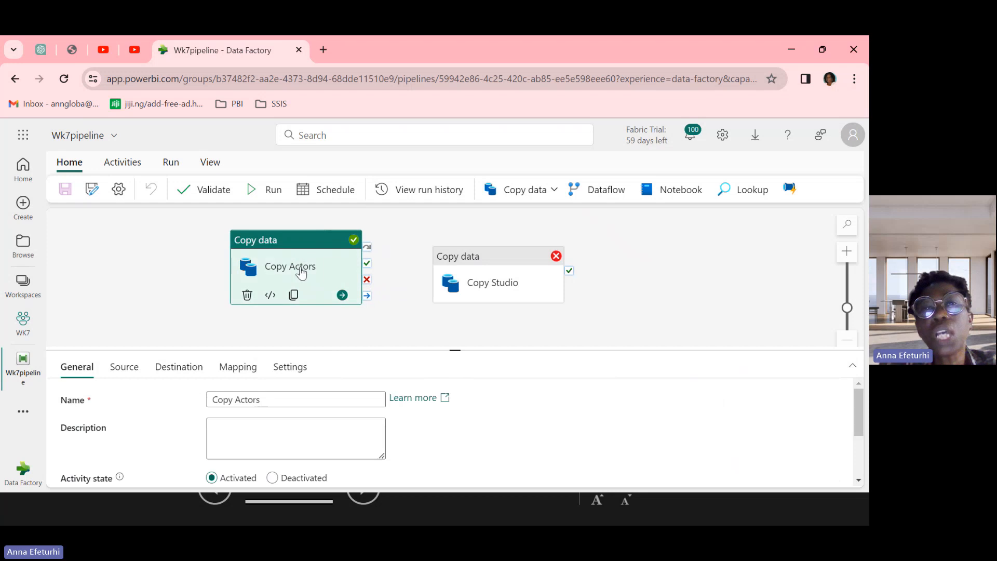
{"action": "mouse_move", "coordinate": [479, 258]}
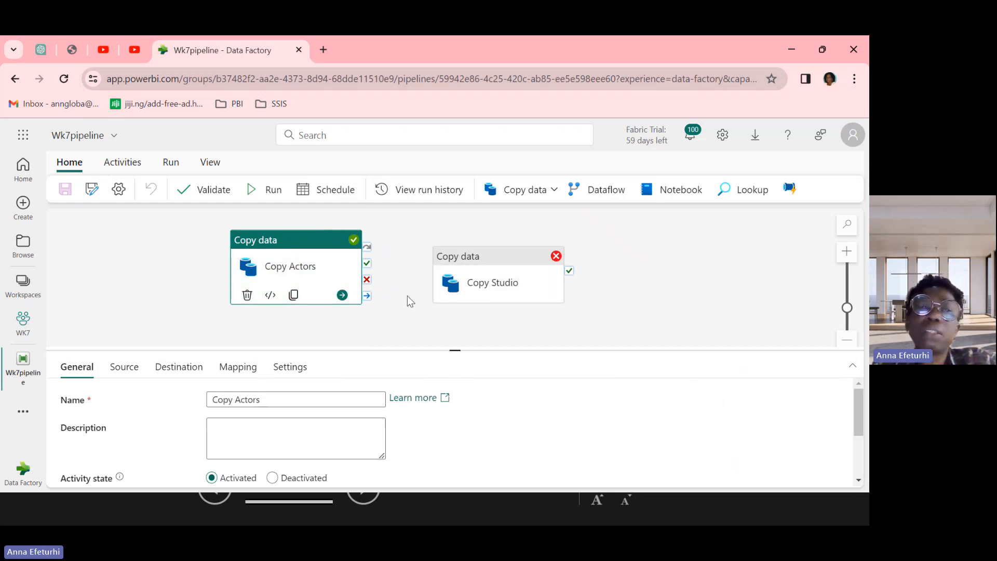
{"action": "mouse_move", "coordinate": [461, 300]}
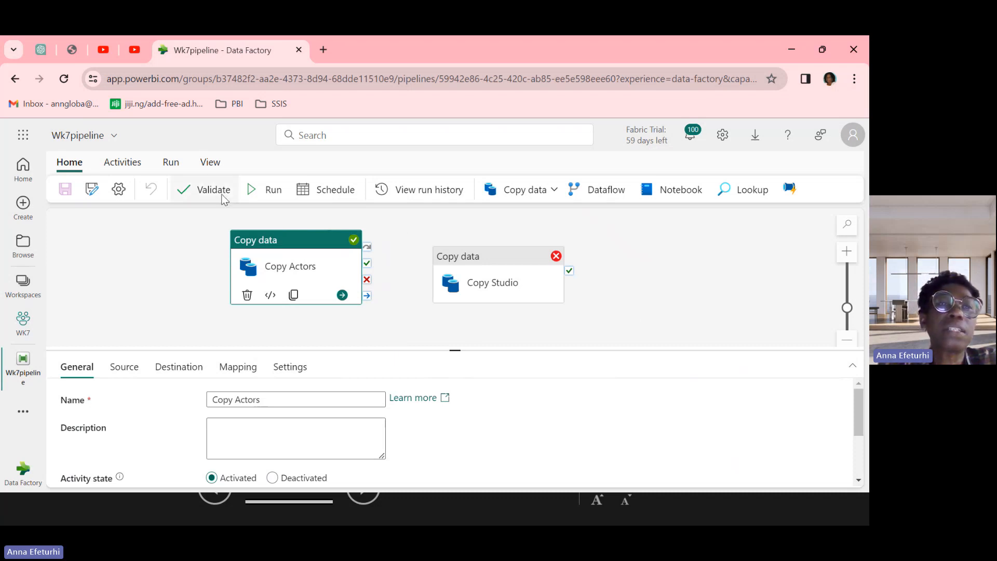
{"action": "left_click", "coordinate": [121, 165]}
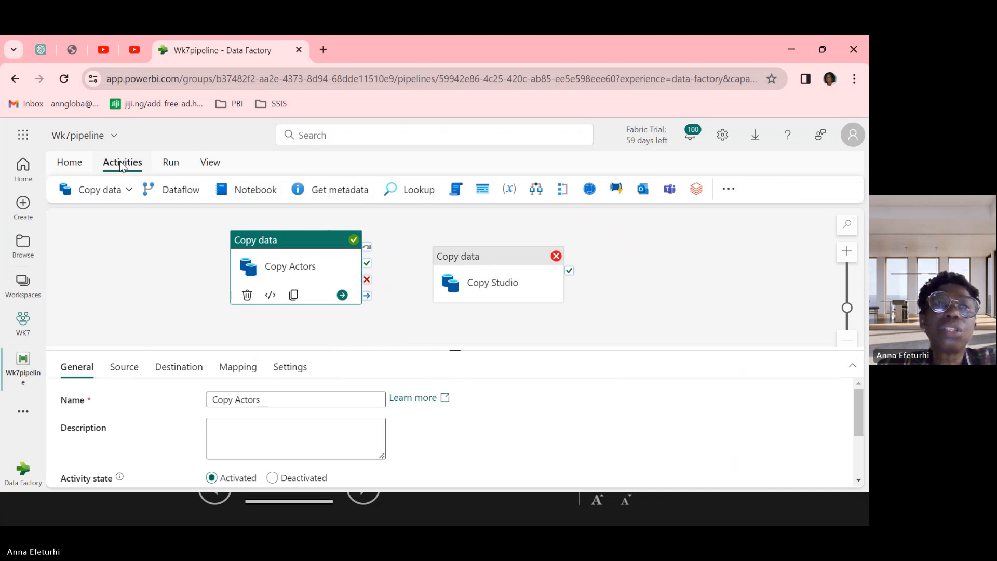
{"action": "left_click", "coordinate": [670, 190]}
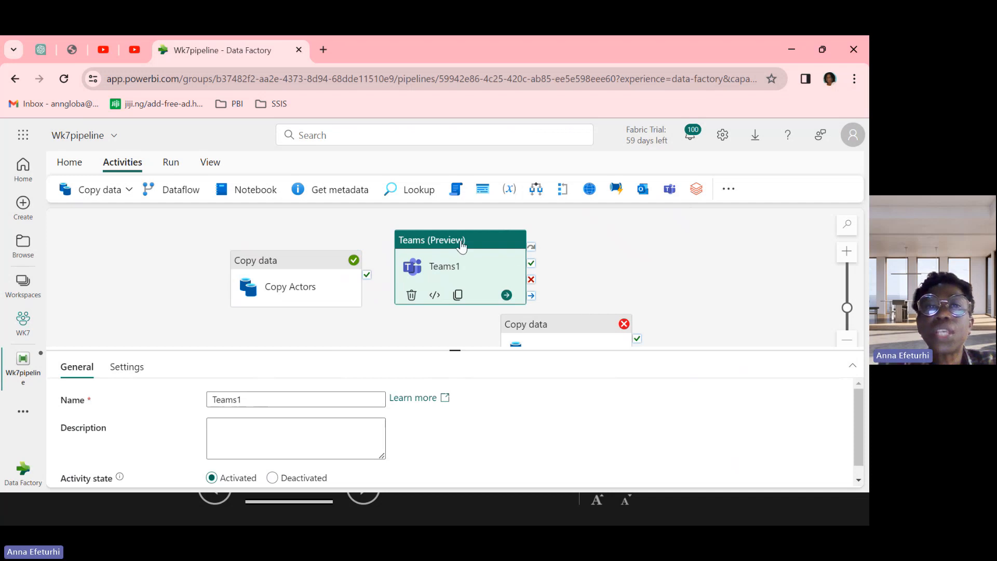
Arrange Copy Studio between Copy Actors and the Teams activity, and connect Copy Studio's On fail output to the Teams activity
{"action": "left_click_drag", "start_coordinate": [458, 246], "coordinate": [642, 243]}
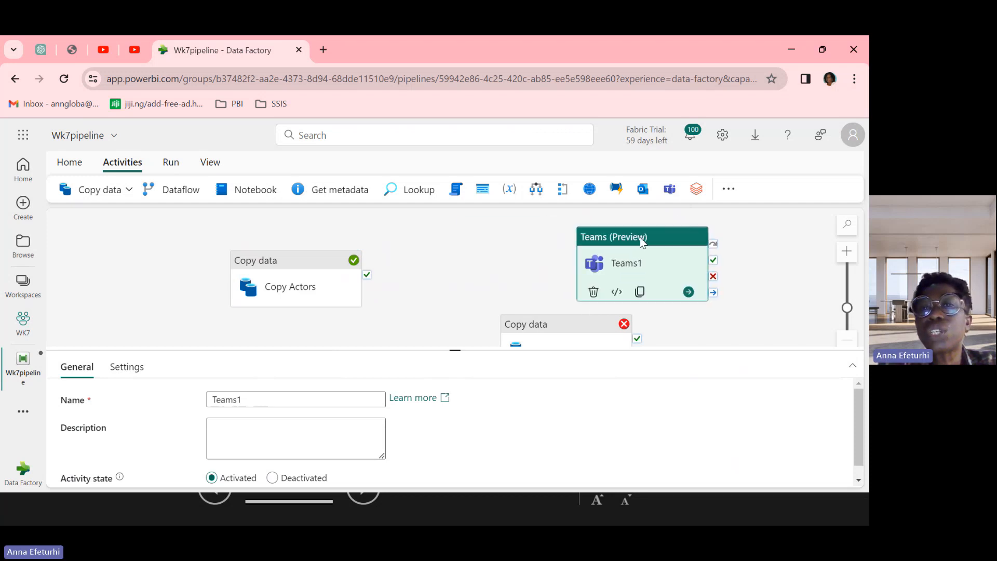
{"action": "left_click_drag", "start_coordinate": [555, 331], "coordinate": [459, 268]}
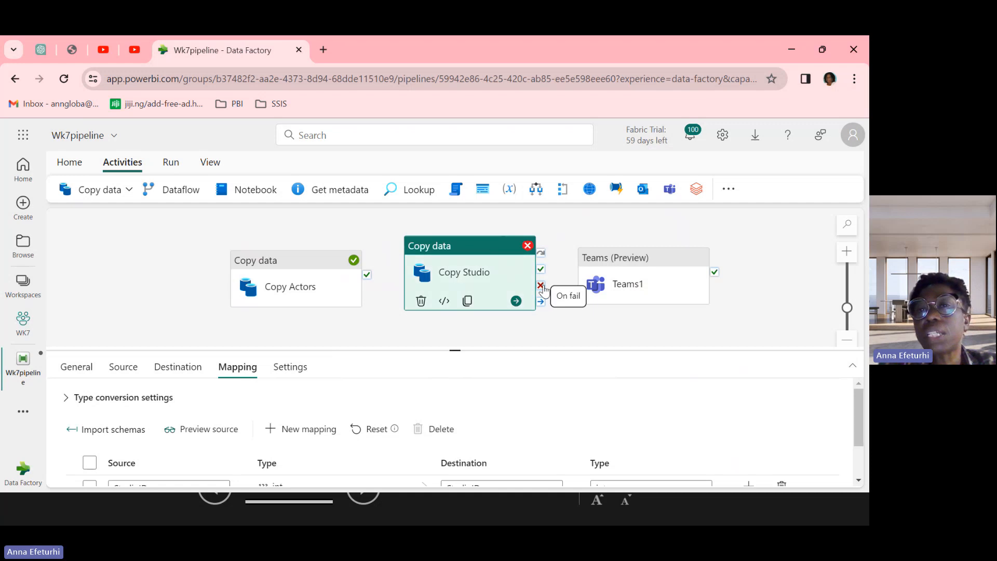
{"action": "left_click_drag", "start_coordinate": [541, 285], "coordinate": [598, 262]}
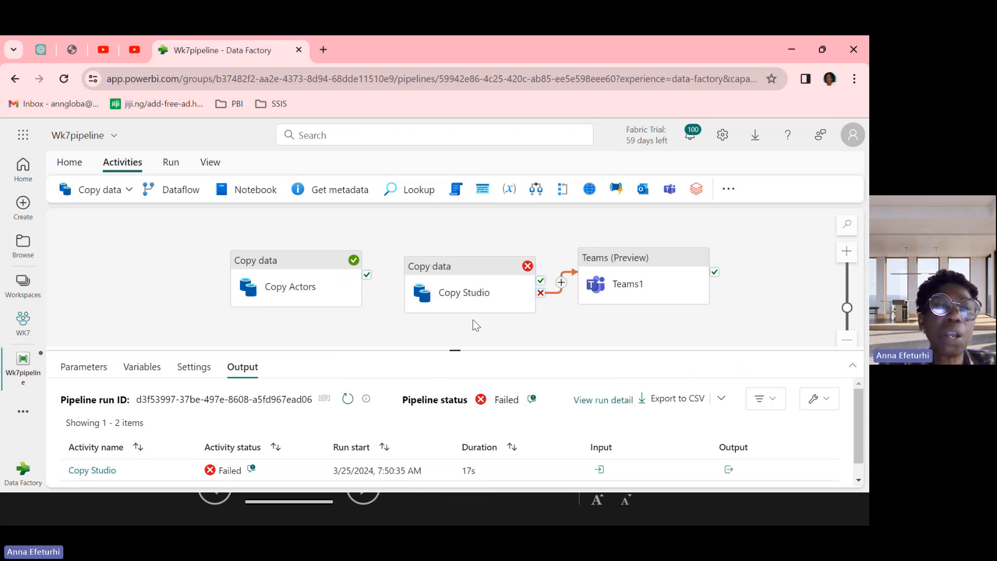
Rename the Teams activity connected to Copy Studio as Failed
{"action": "left_click", "coordinate": [632, 260]}
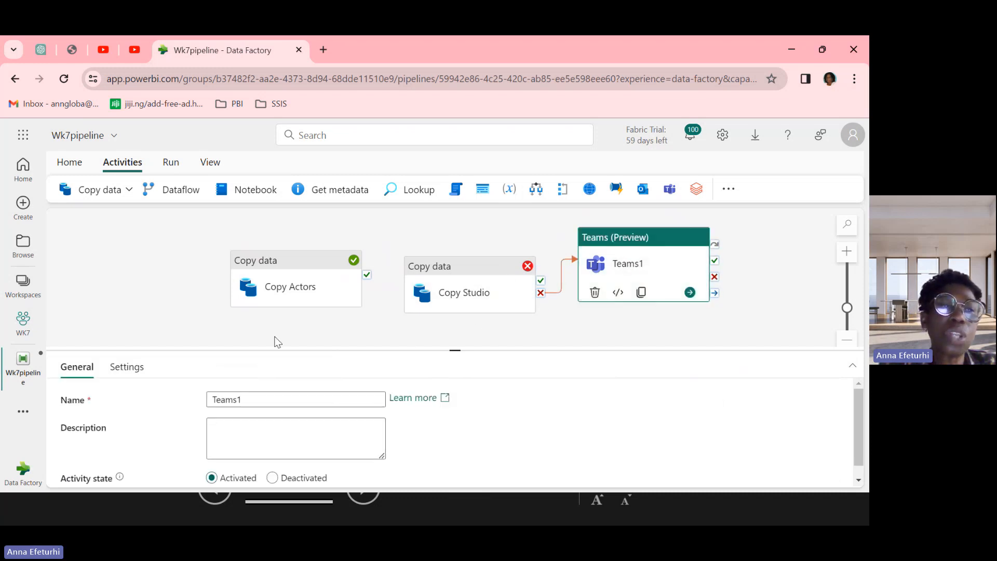
{"action": "left_click", "coordinate": [245, 399]}
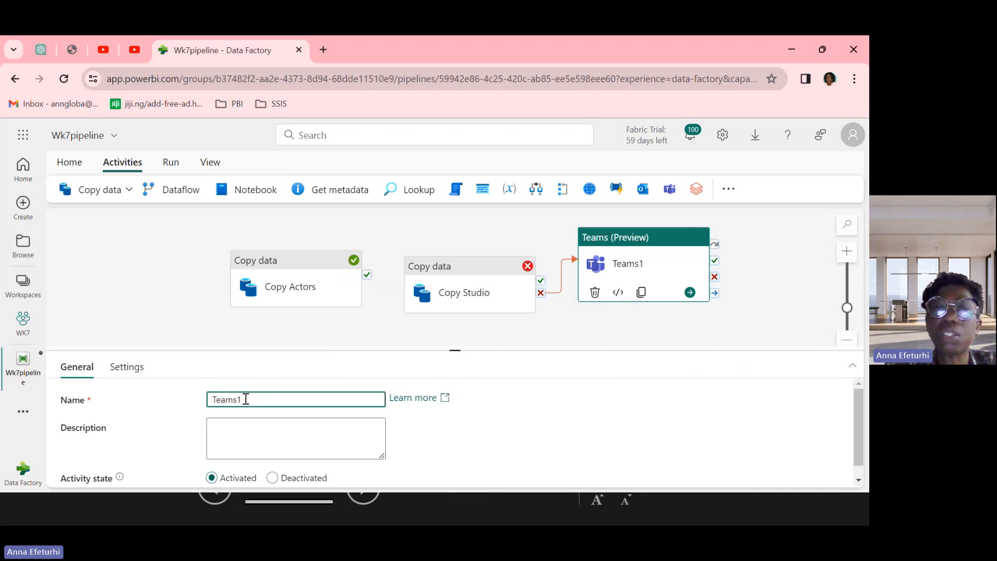
{"action": "key", "text": "BackSpace"}
{"action": "key", "text": "BackSpace"}
{"action": "key", "text": "BackSpace"}
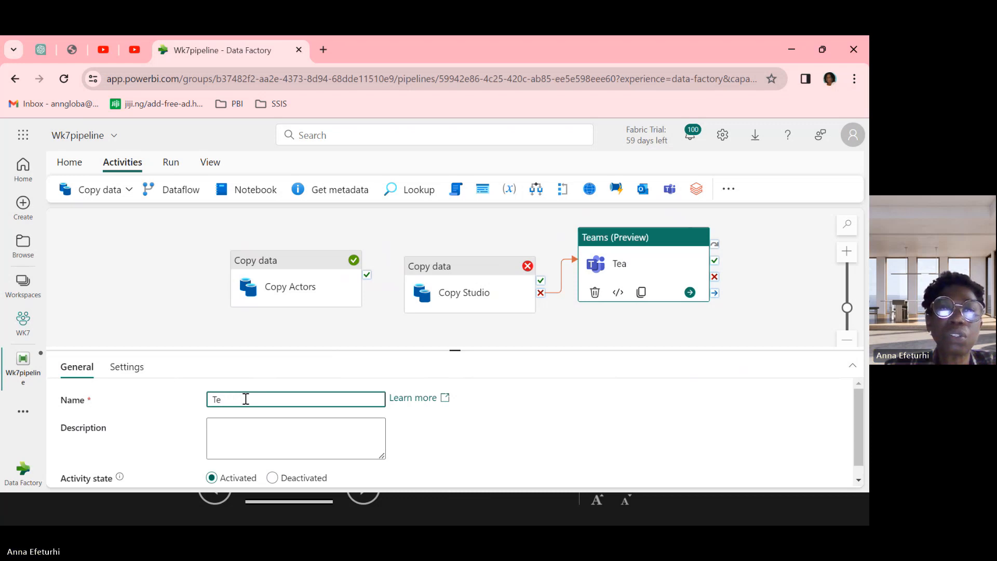
{"action": "key", "text": "BackSpace"}
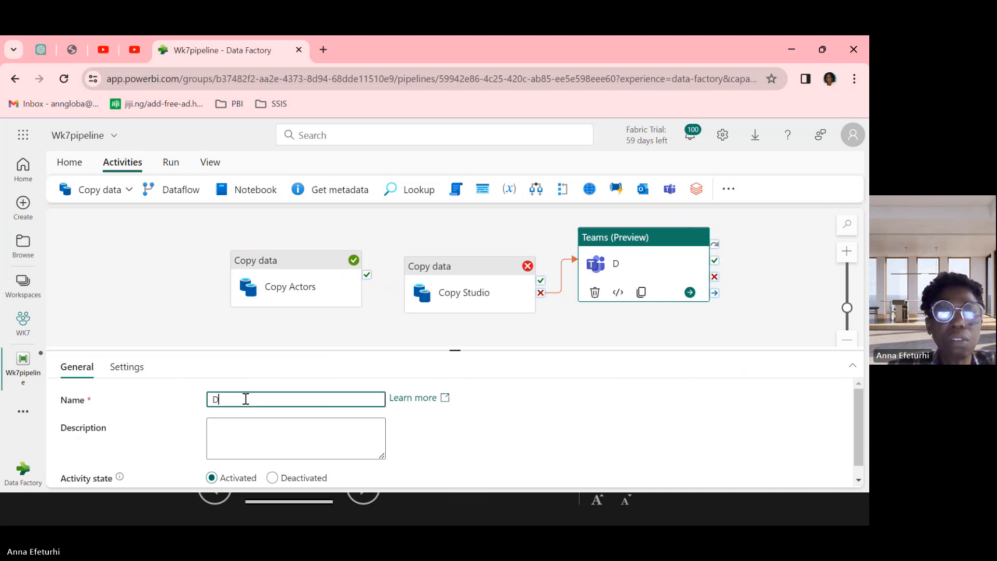
{"action": "key", "text": "BackSpace"}
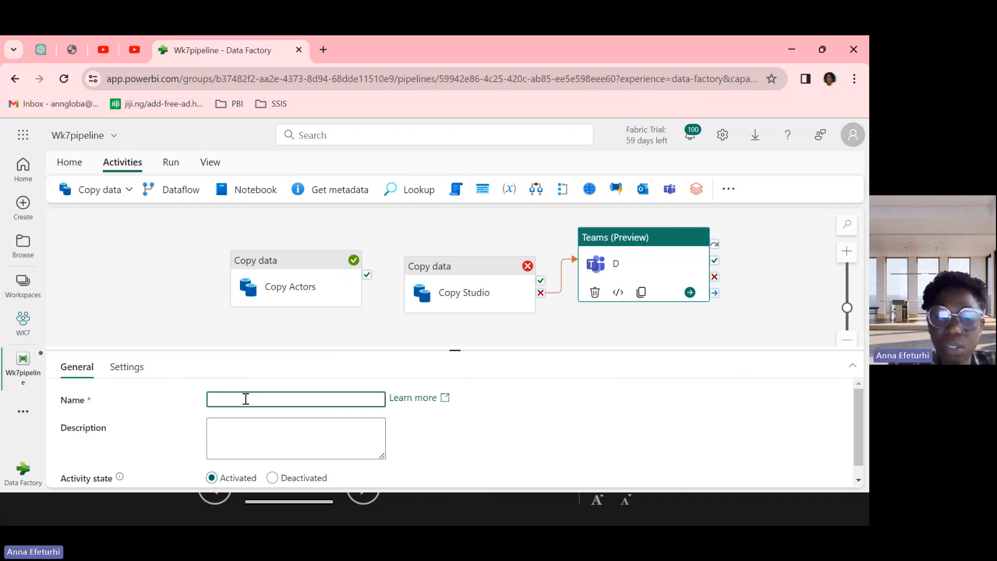
{"action": "type", "text": "Failed"}
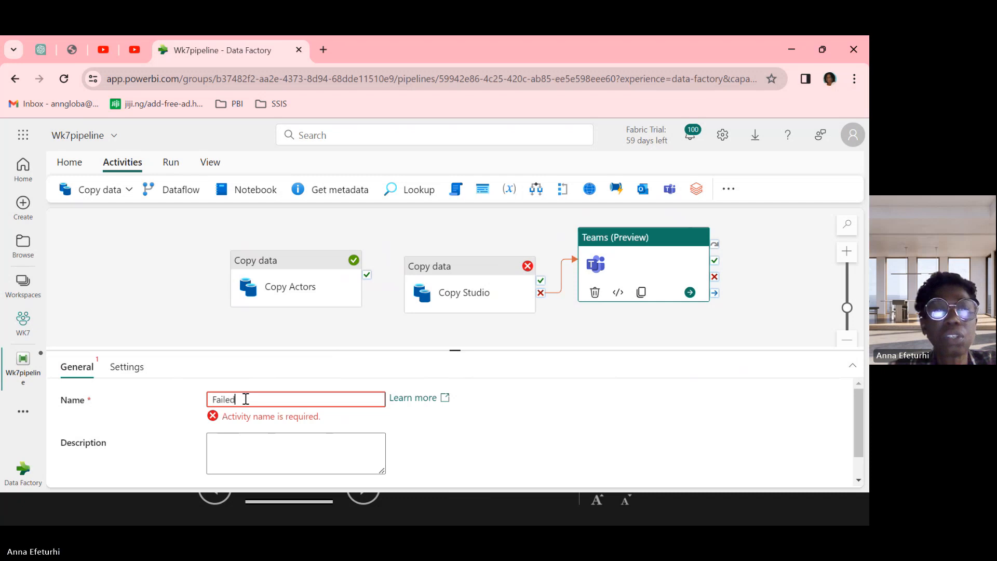
Sign in to Microsoft Teams for the Failed activity with the signed-in onmicrosoft.com work account and allow the connection access
{"action": "left_click", "coordinate": [125, 369]}
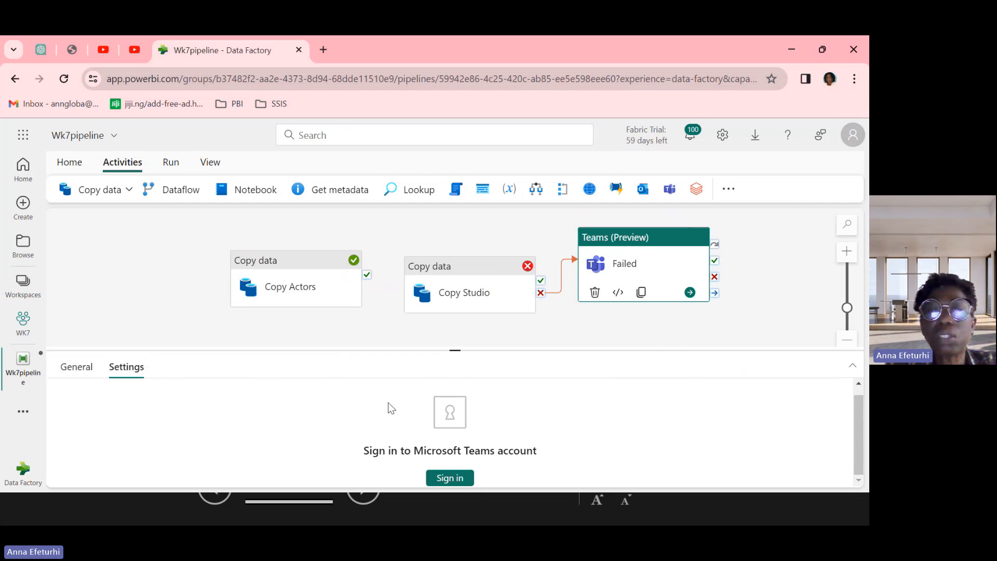
{"action": "left_click", "coordinate": [449, 478]}
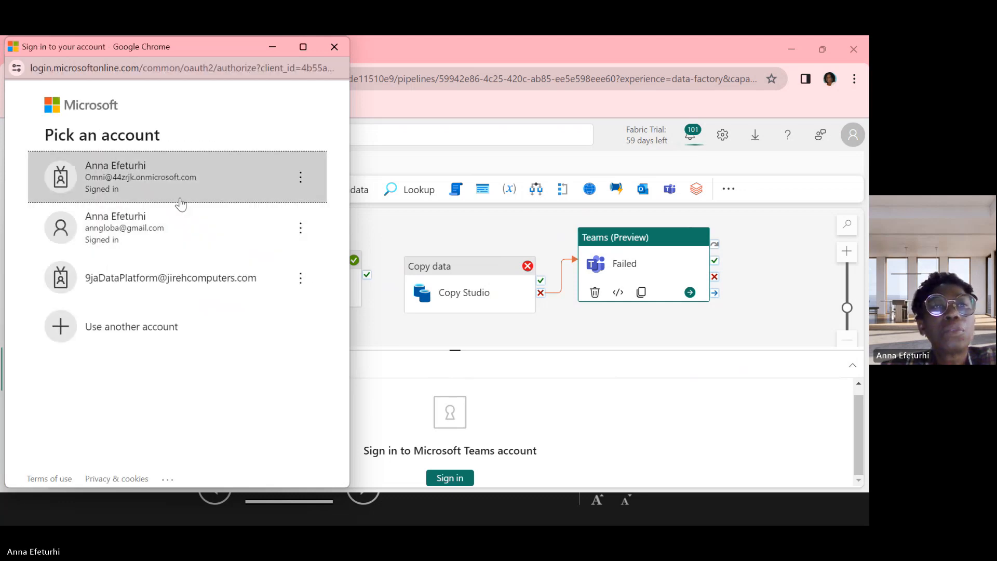
{"action": "left_click", "coordinate": [156, 185]}
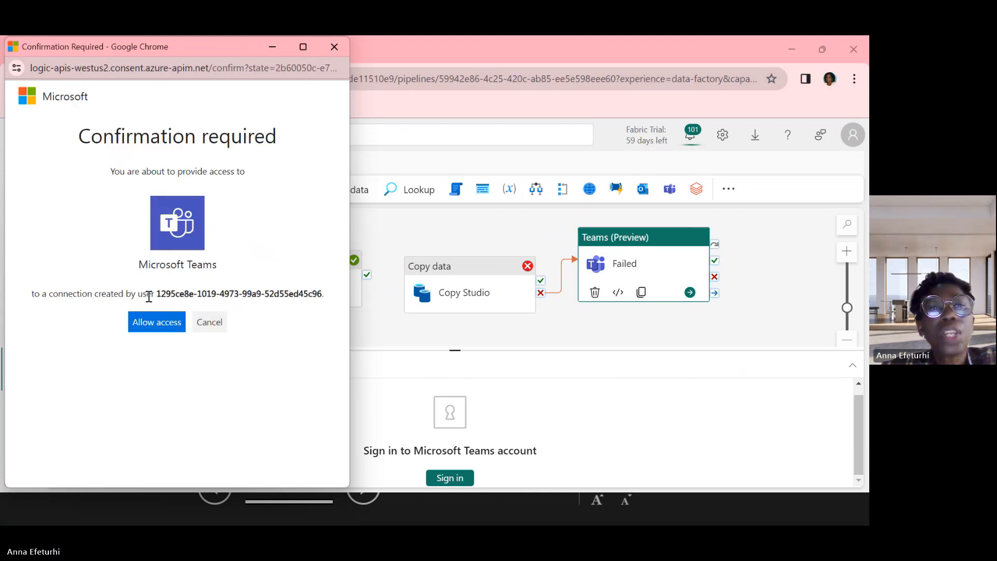
{"action": "left_click", "coordinate": [154, 325]}
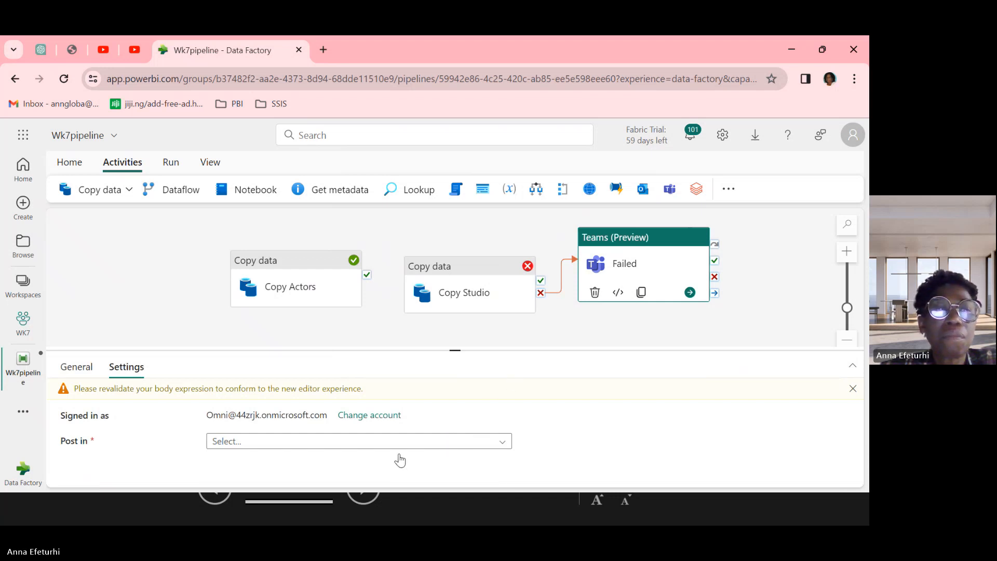
Set the Teams activity to post in a group chat and choose 9jaDataPlatform Committee as the chat
{"action": "left_click", "coordinate": [504, 444]}
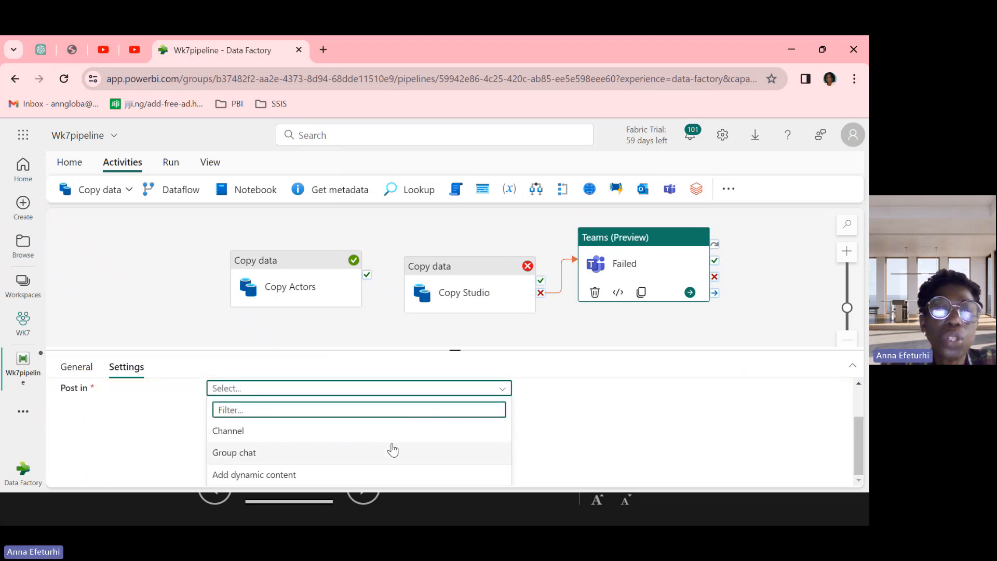
{"action": "left_click", "coordinate": [245, 452]}
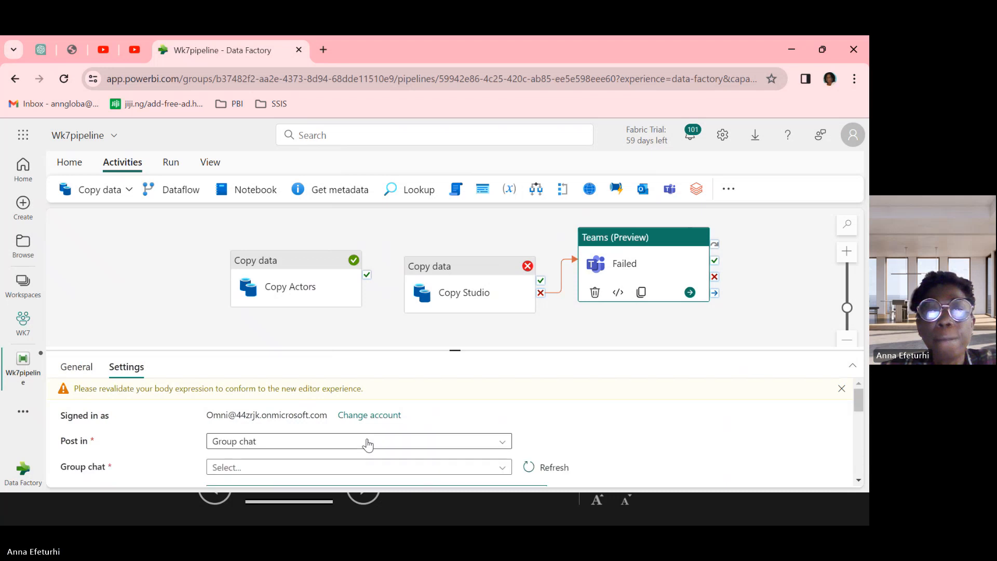
{"action": "scroll", "coordinate": [504, 441], "scroll_direction": "down", "scroll_amount": 1}
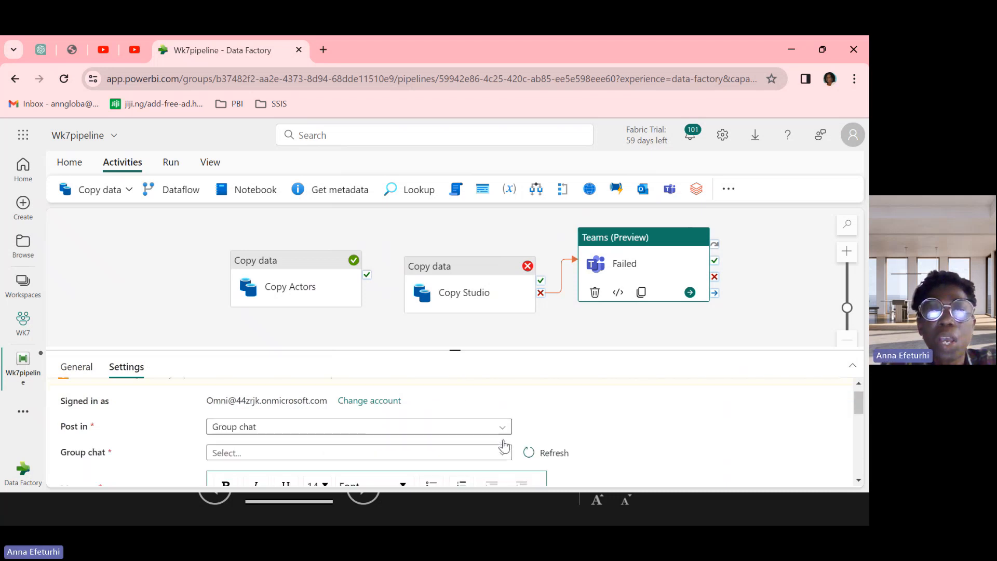
{"action": "left_click", "coordinate": [502, 441]}
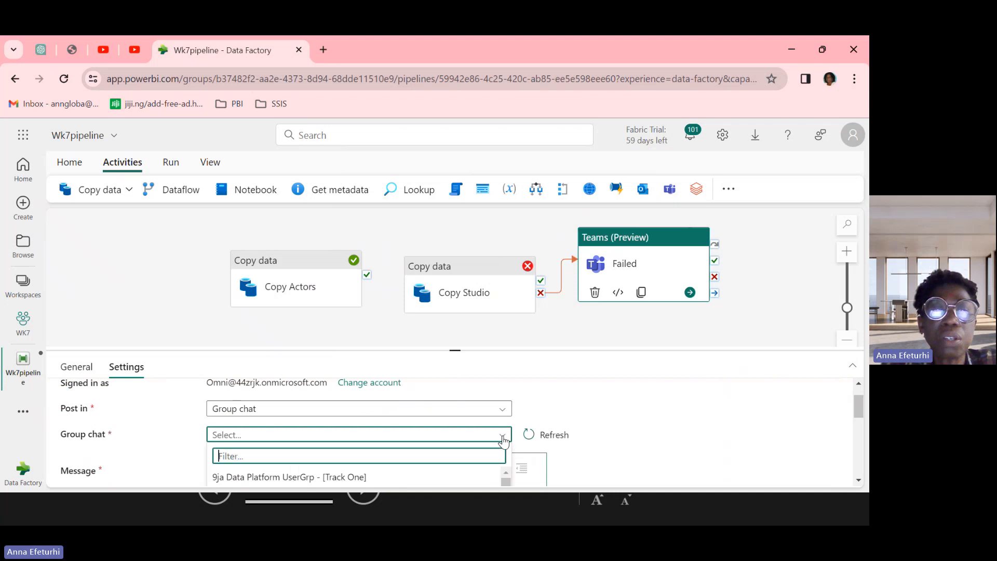
{"action": "scroll", "coordinate": [431, 462], "scroll_direction": "down", "scroll_amount": 1}
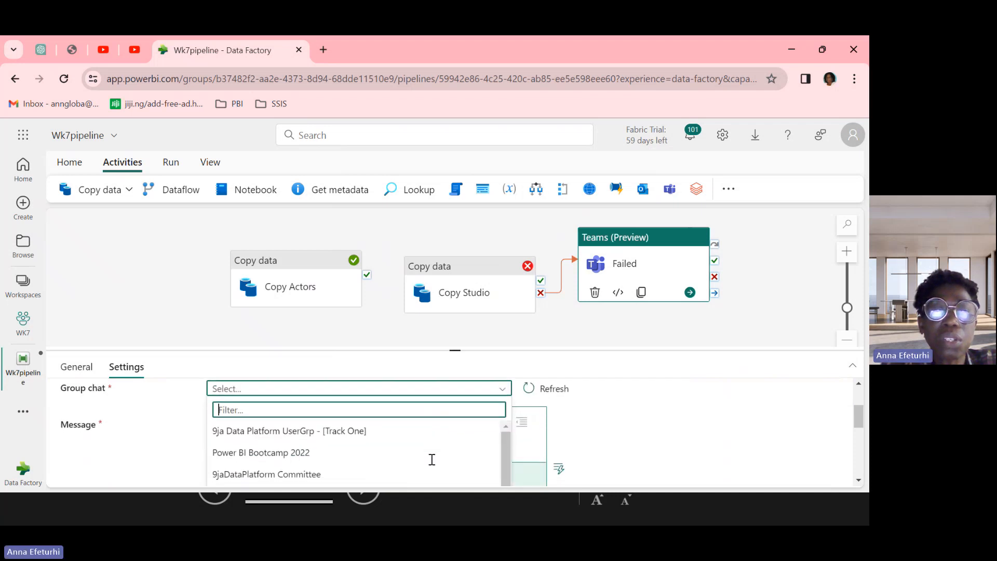
{"action": "left_click", "coordinate": [304, 475]}
Write the Teams message "Dear Sir, Please check the pipeline, data migration failed. Thanks." with the greeting, body and closing on separate lines
{"action": "scroll", "coordinate": [519, 434], "scroll_direction": "down", "scroll_amount": 1}
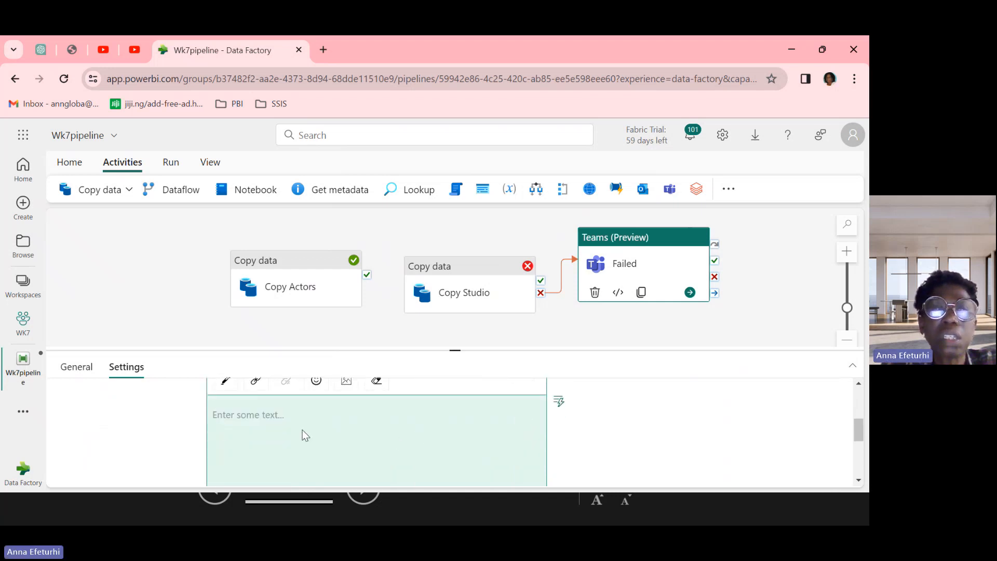
{"action": "left_click", "coordinate": [241, 415]}
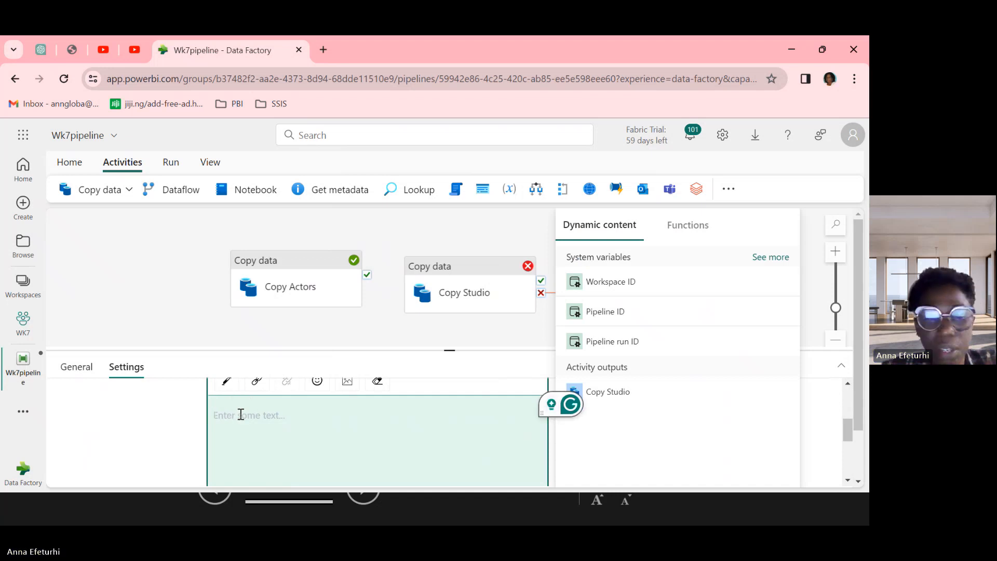
{"action": "type", "text": "De"}
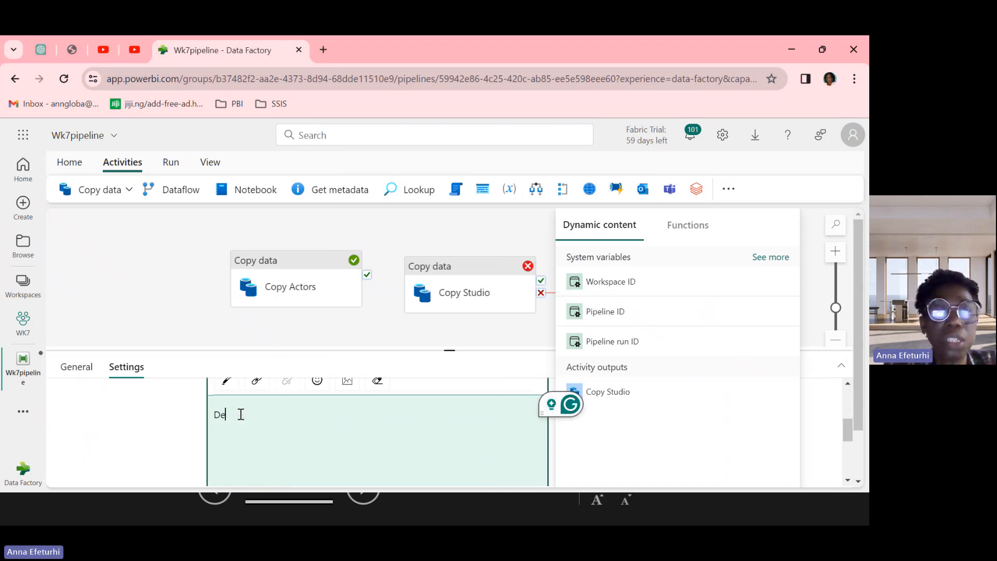
{"action": "type", "text": "ar Sir,"}
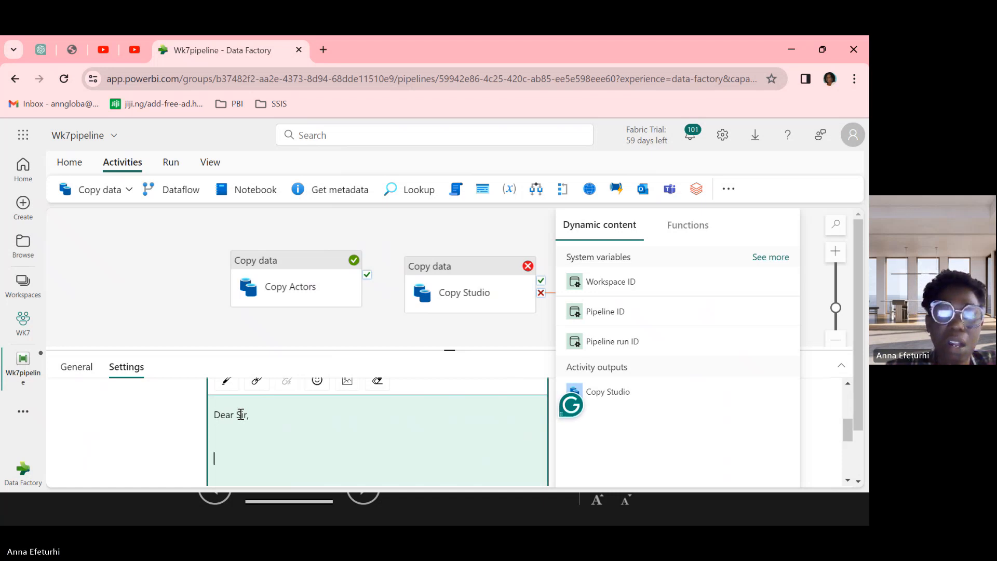
{"action": "type", "text": "Ple"}
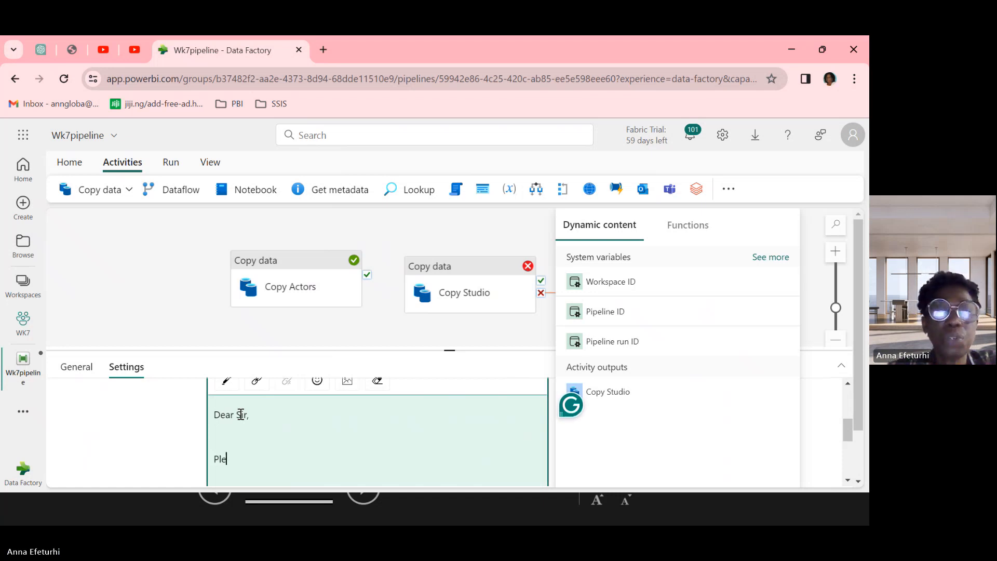
{"action": "type", "text": "ase che"}
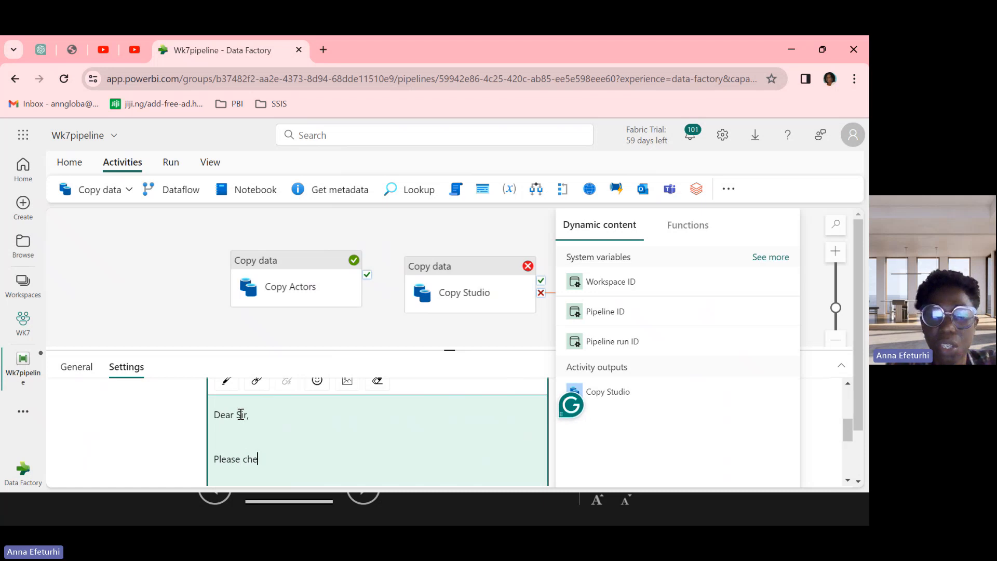
{"action": "type", "text": "ck the"}
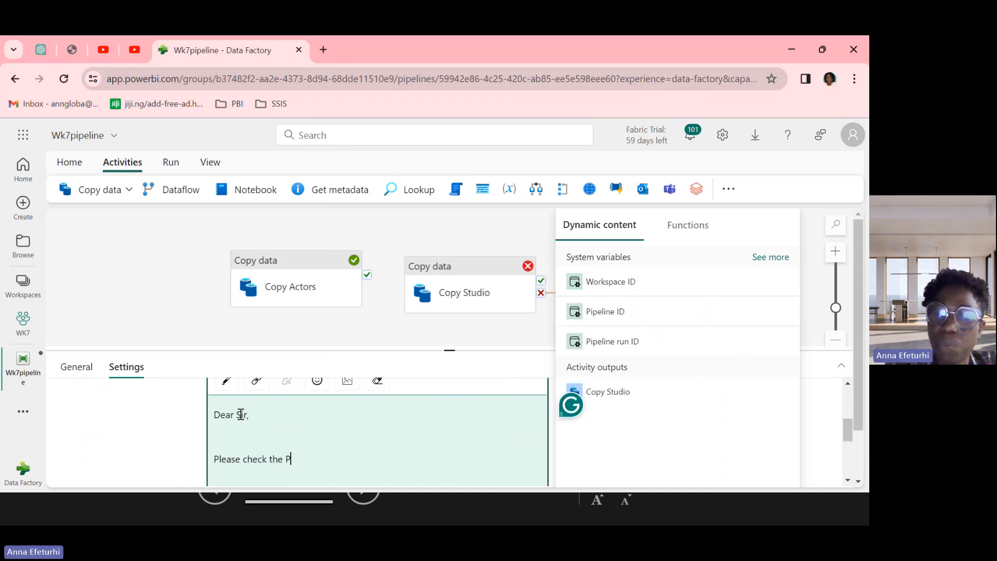
{"action": "type", "text": "pipel"}
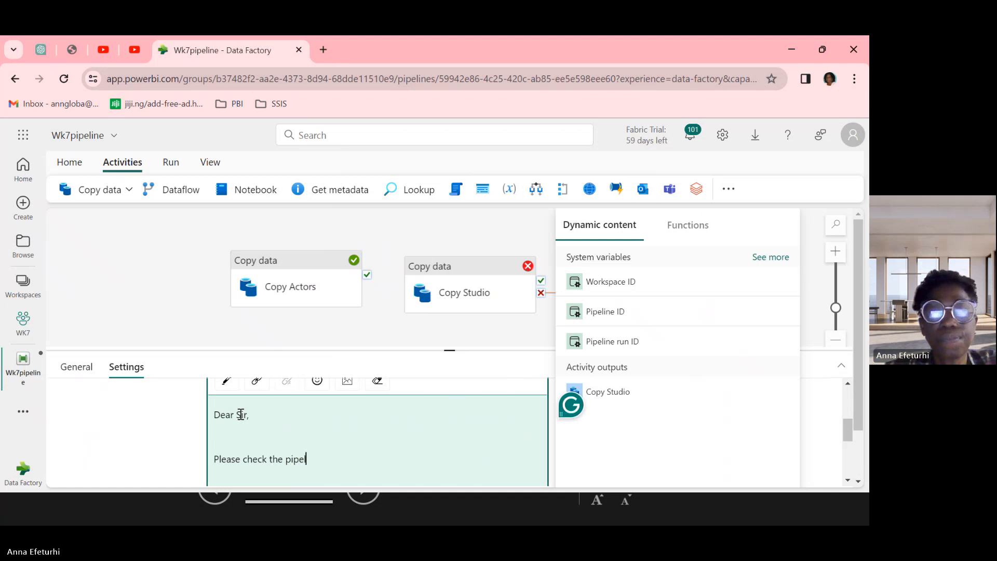
{"action": "type", "text": "ine"}
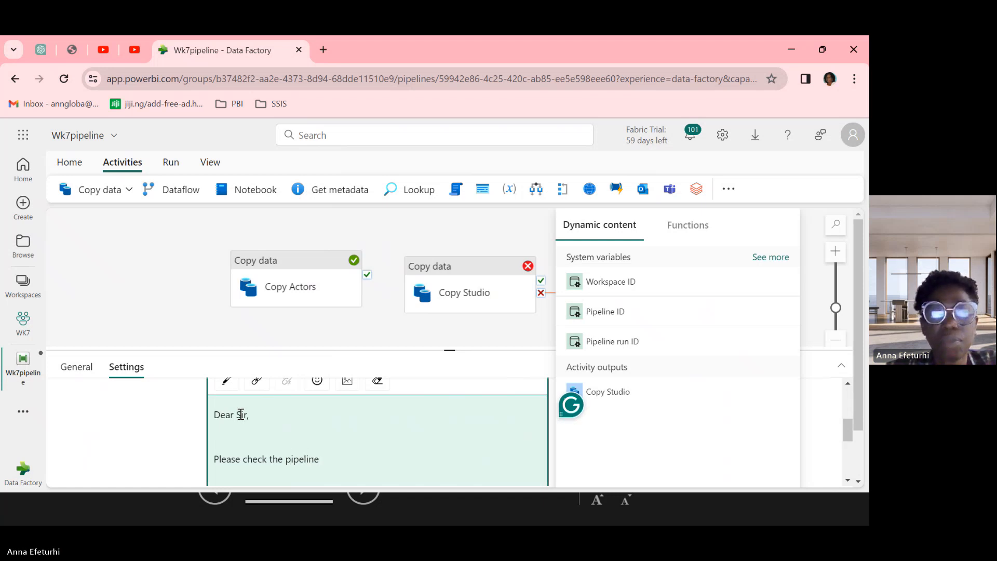
{"action": "type", "text": ", d"}
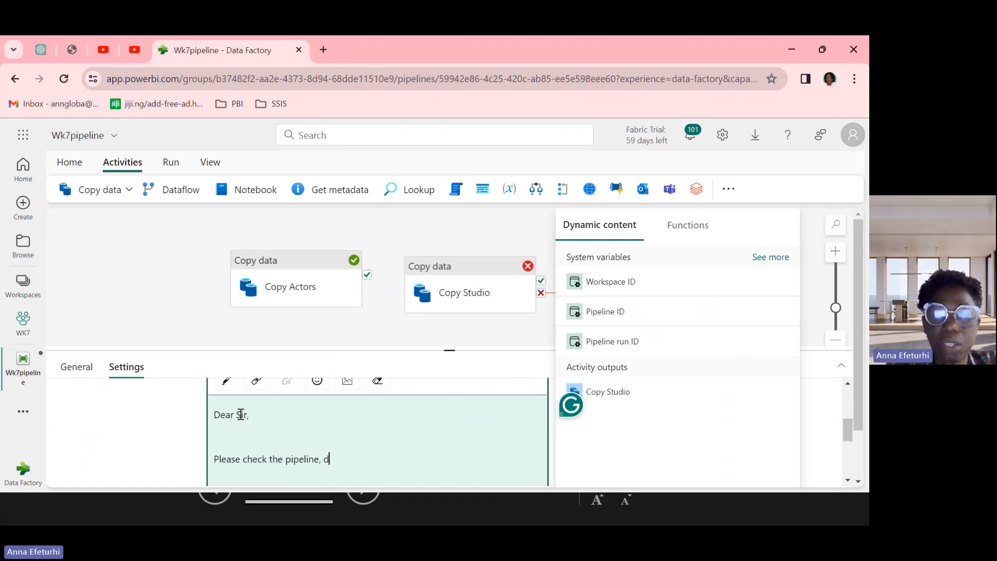
{"action": "type", "text": "ata"}
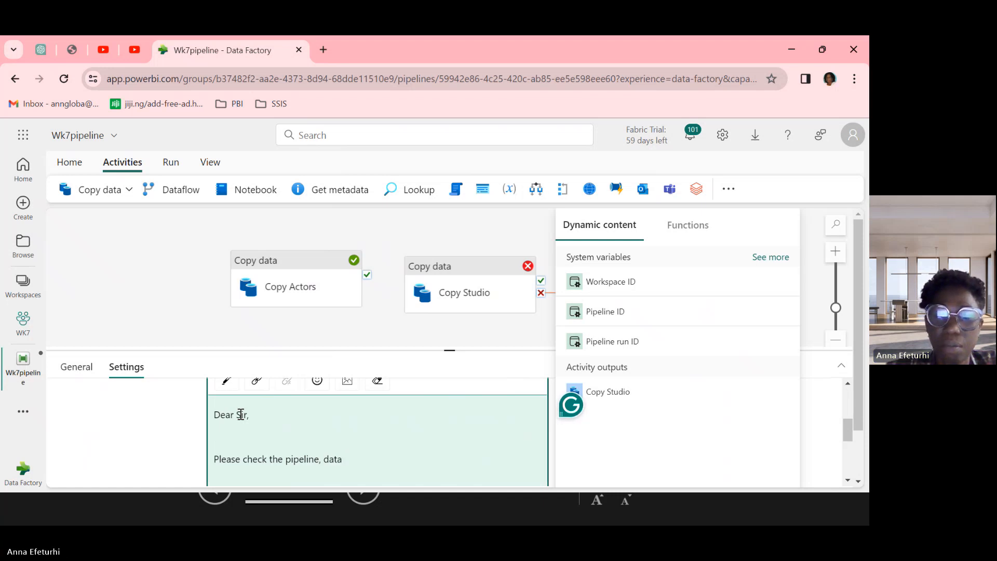
{"action": "type", "text": " migratio"}
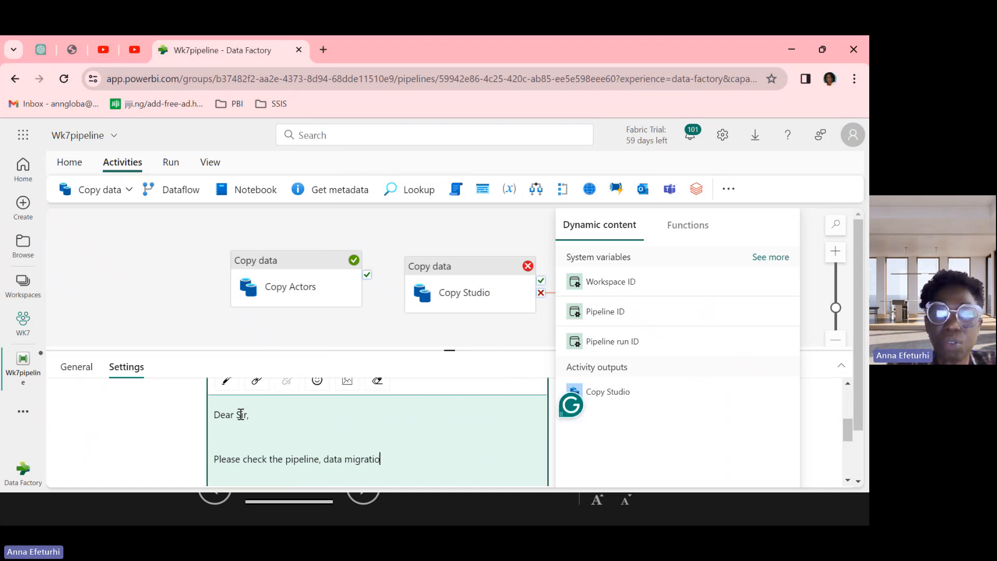
{"action": "type", "text": "n failed. "}
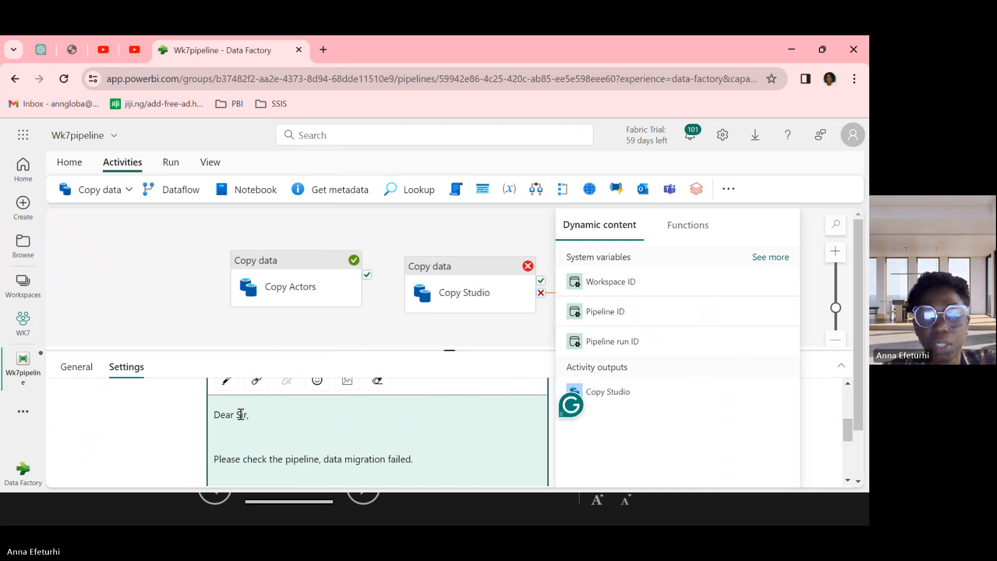
{"action": "type", "text": "Thanks."}
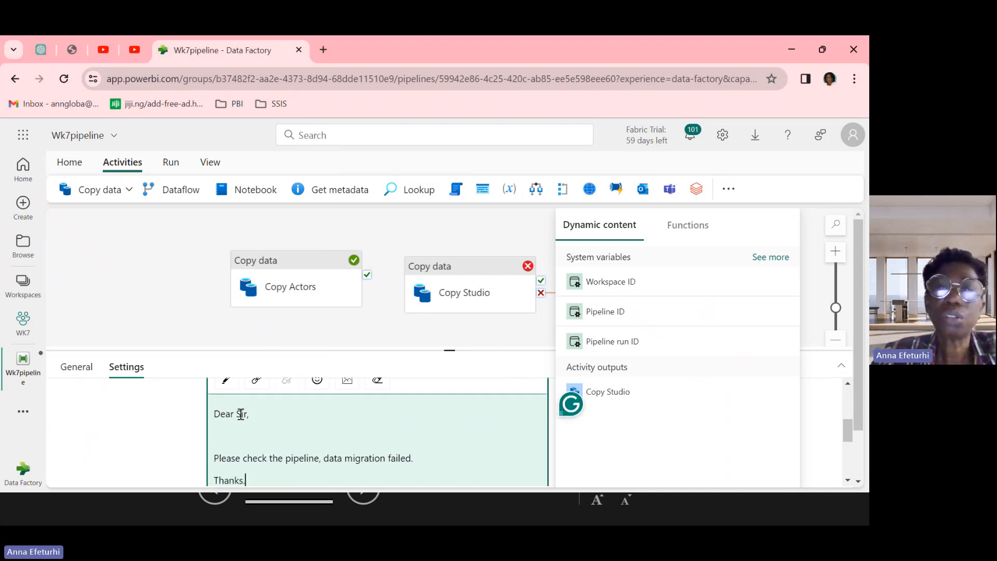
Save Wk7pipeline with the configured Teams activity
{"action": "scroll", "coordinate": [291, 396], "scroll_direction": "up", "scroll_amount": 5}
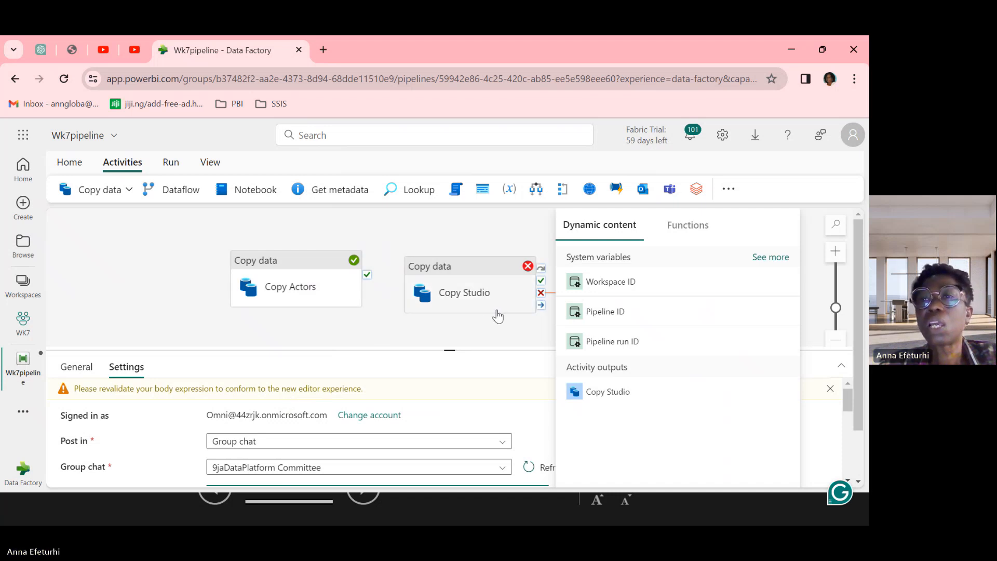
{"action": "left_click", "coordinate": [71, 166]}
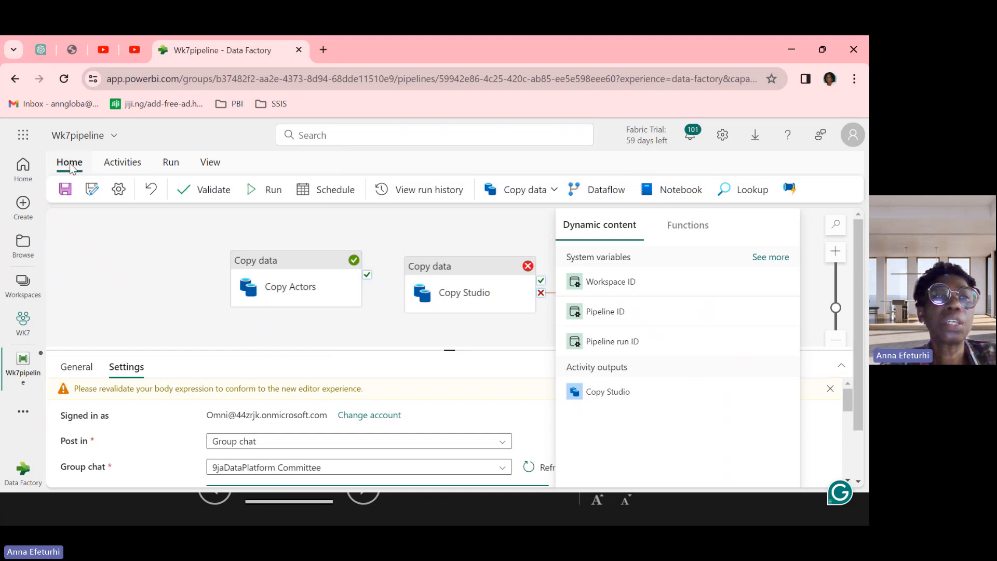
{"action": "left_click", "coordinate": [64, 194]}
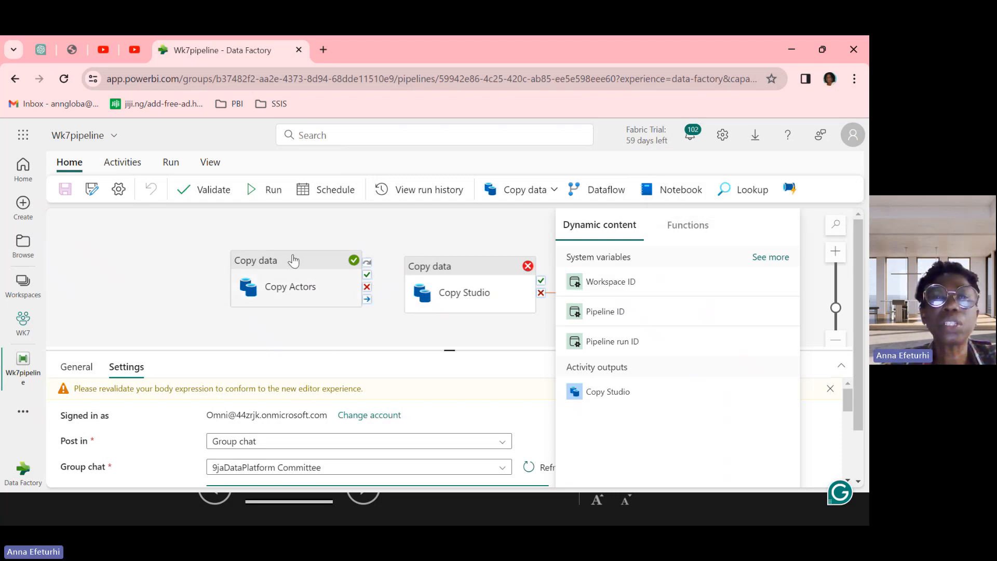
Space Copy Actors farther from Copy Studio on the canvas and connect Copy Actors' On success output to Copy Studio
{"action": "left_click_drag", "start_coordinate": [303, 266], "coordinate": [251, 264]}
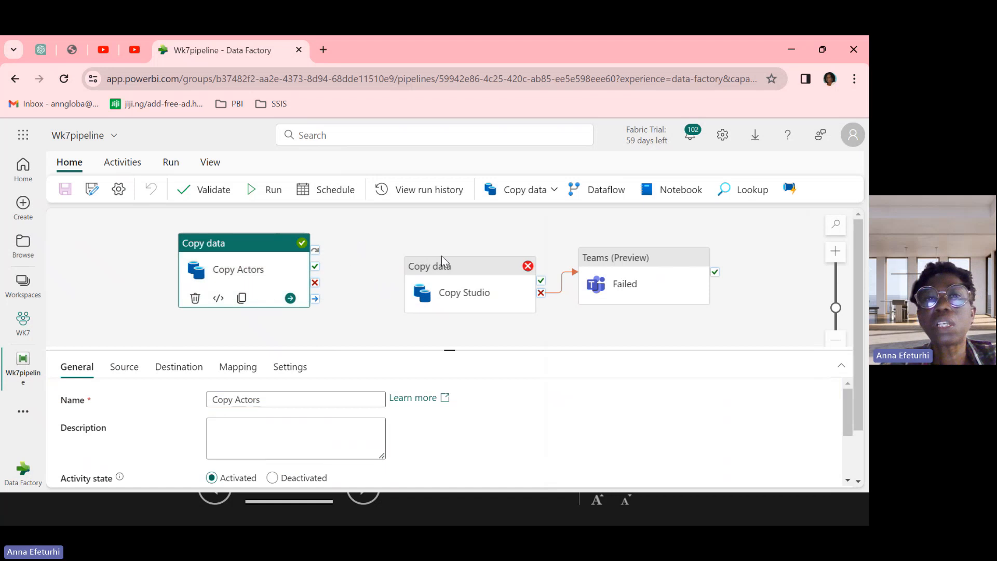
{"action": "left_click_drag", "start_coordinate": [456, 268], "coordinate": [447, 270]}
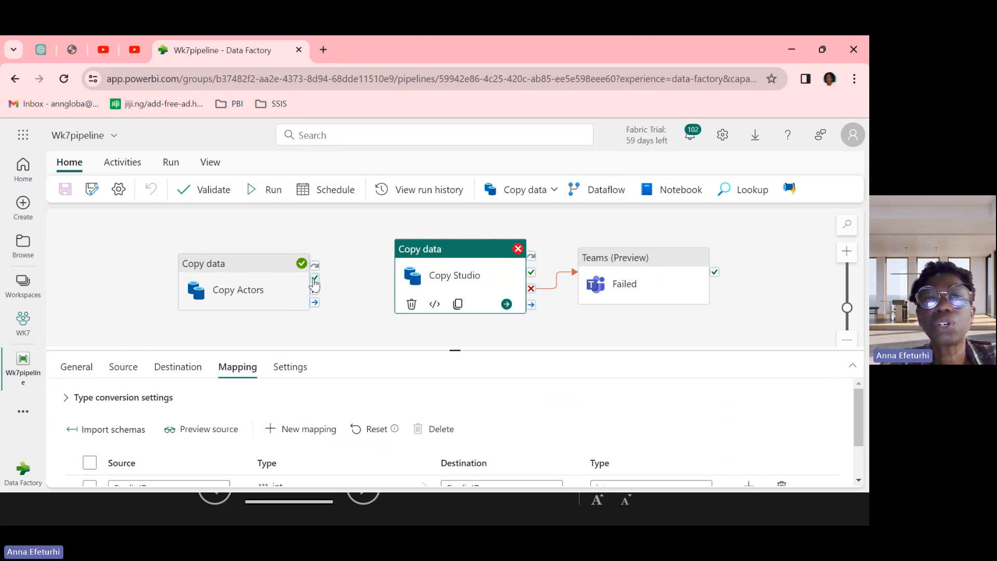
{"action": "left_click_drag", "start_coordinate": [315, 280], "coordinate": [415, 260]}
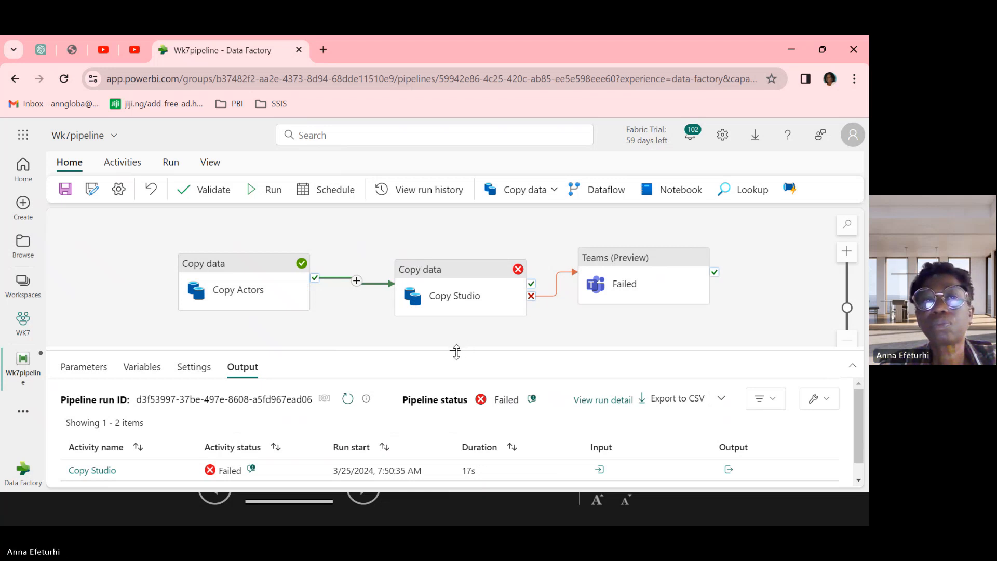
Add a second Teams activity below Copy Studio on the canvas and connect Copy Actors' On success output to it
{"action": "left_click_drag", "start_coordinate": [456, 352], "coordinate": [455, 369]}
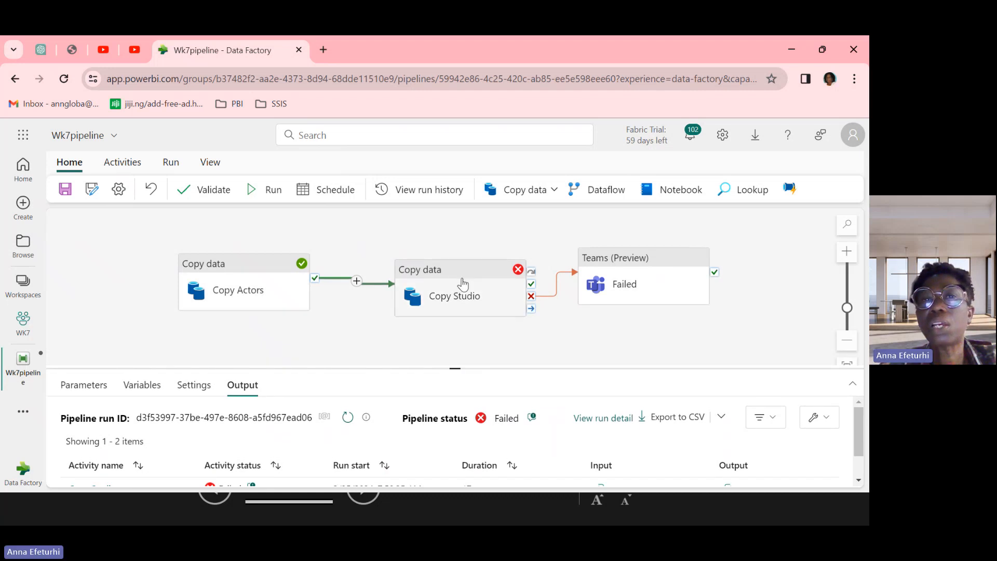
{"action": "left_click_drag", "start_coordinate": [456, 270], "coordinate": [449, 253]}
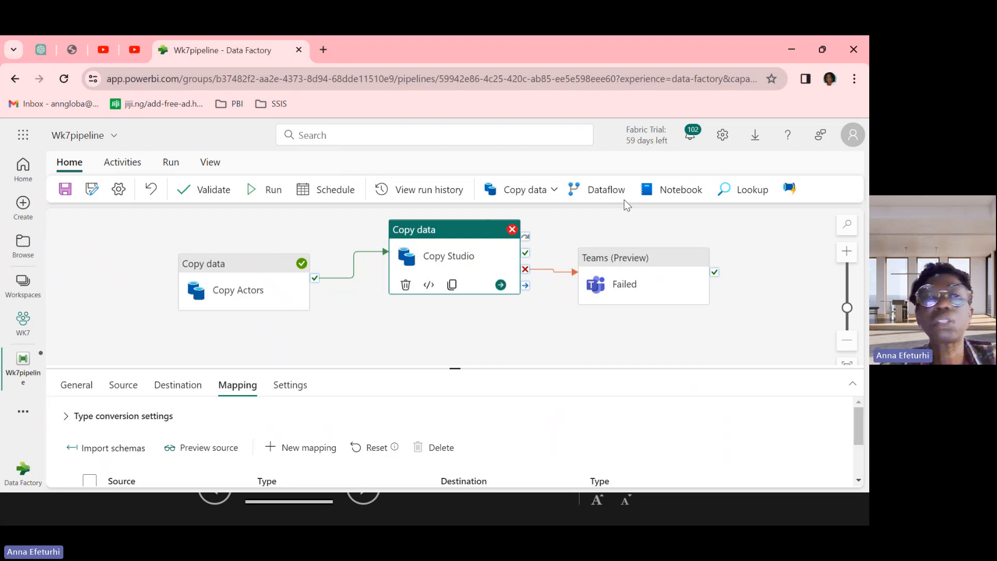
{"action": "left_click", "coordinate": [116, 165]}
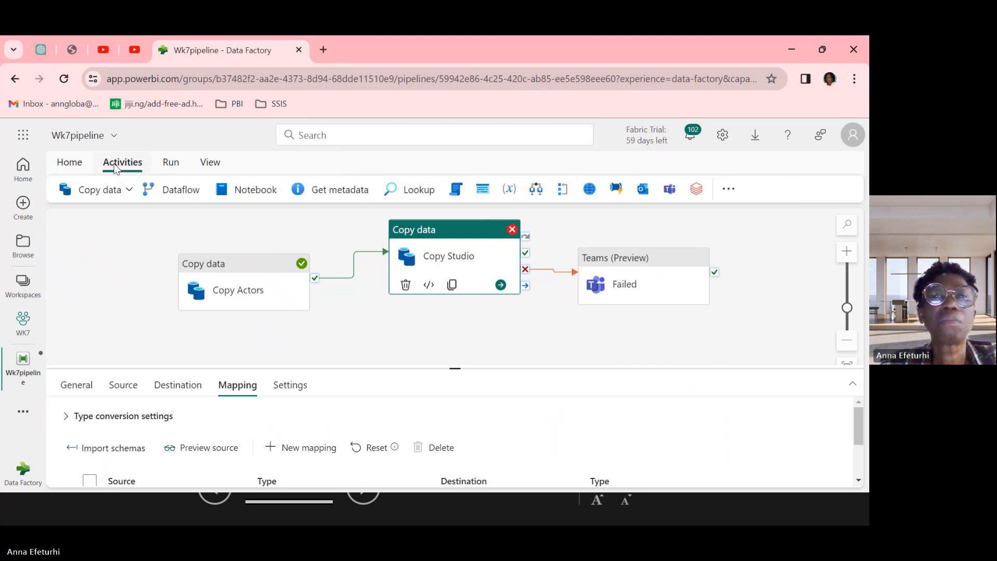
{"action": "left_click", "coordinate": [670, 190]}
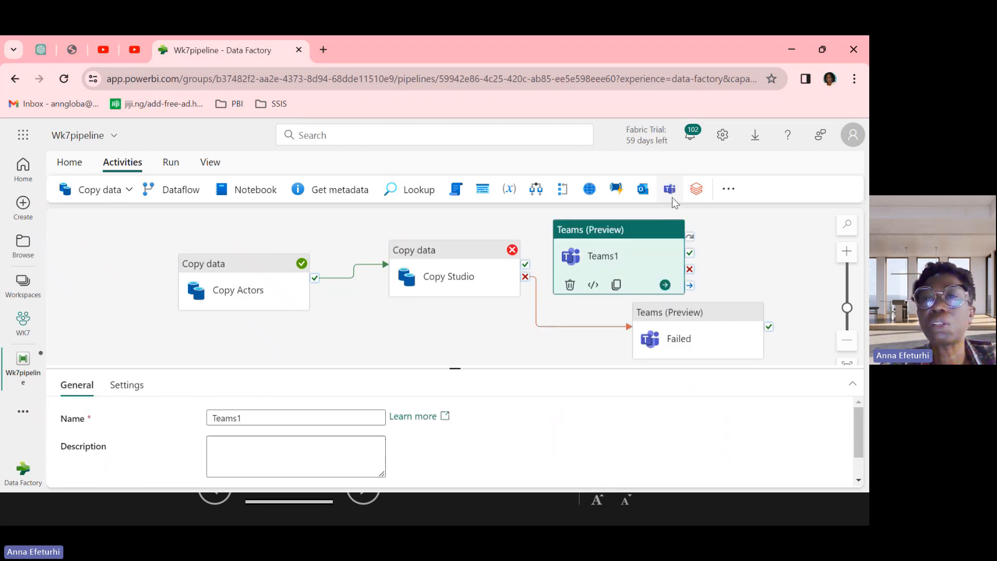
{"action": "left_click_drag", "start_coordinate": [627, 226], "coordinate": [388, 320]}
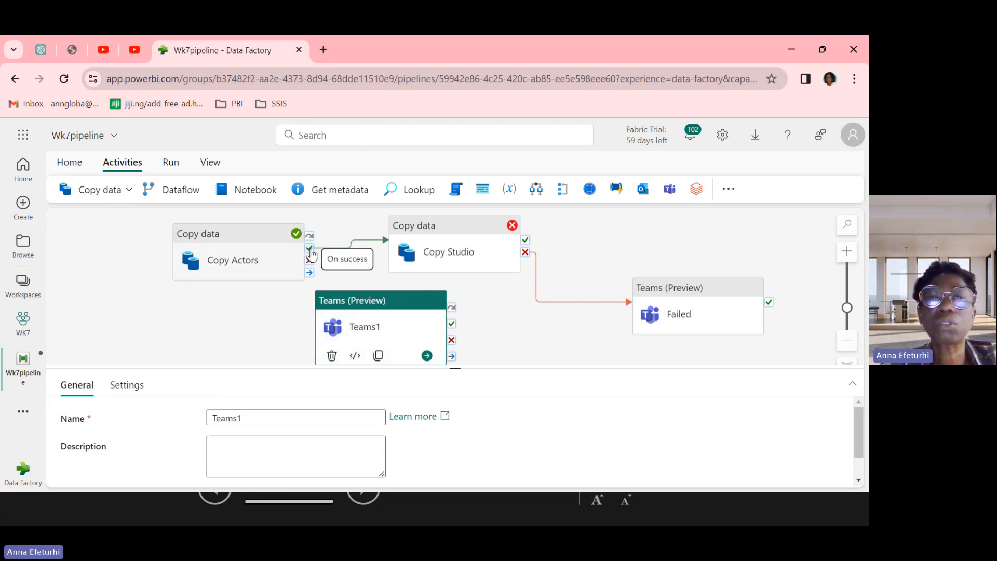
{"action": "left_click_drag", "start_coordinate": [310, 249], "coordinate": [357, 301]}
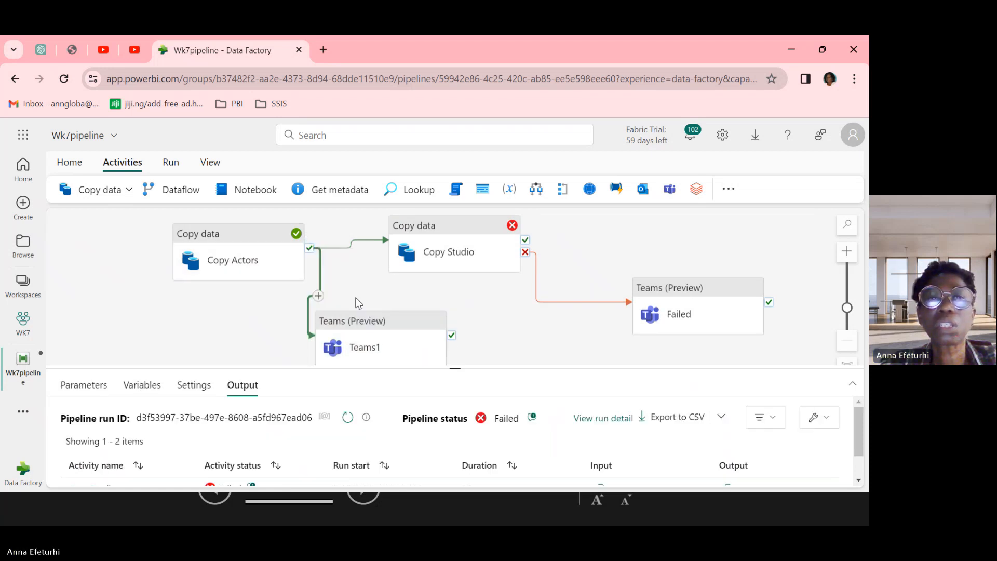
{"action": "left_click_drag", "start_coordinate": [403, 328], "coordinate": [434, 312]}
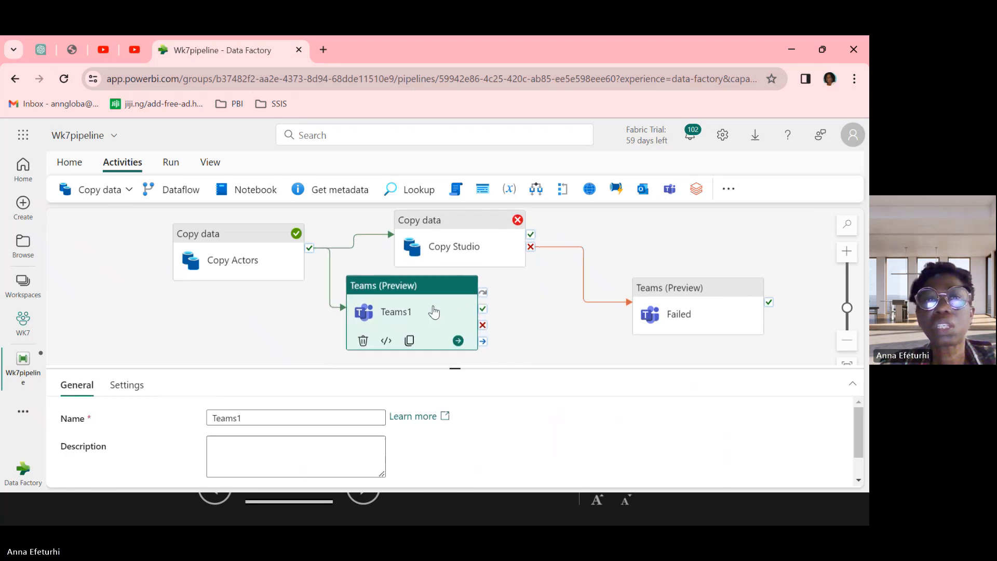
Rename the new Teams activity as Successful
{"action": "left_click", "coordinate": [246, 416]}
{"action": "key", "text": "BackSpace"}
{"action": "key", "text": "BackSpace"}
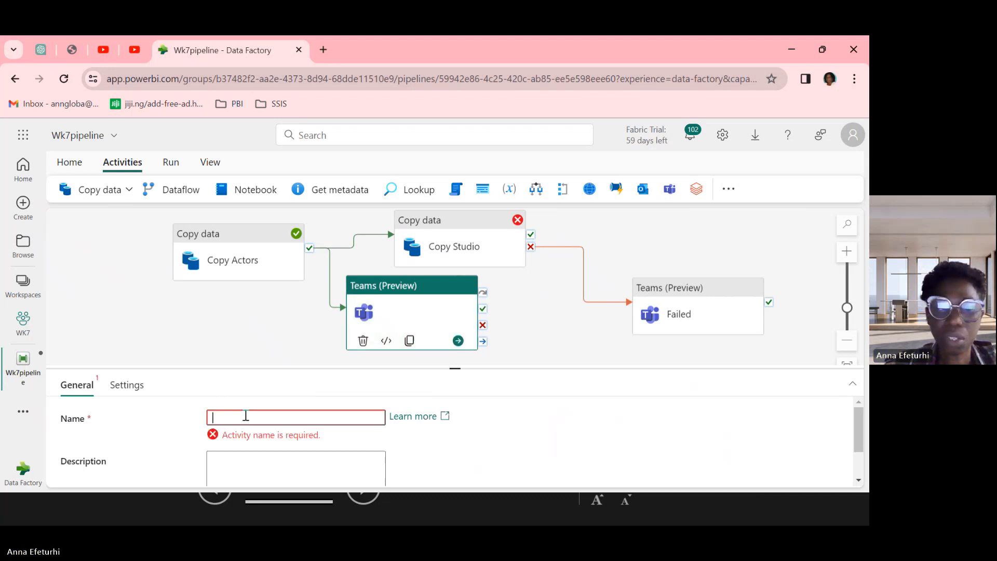
{"action": "type", "text": "Successful"}
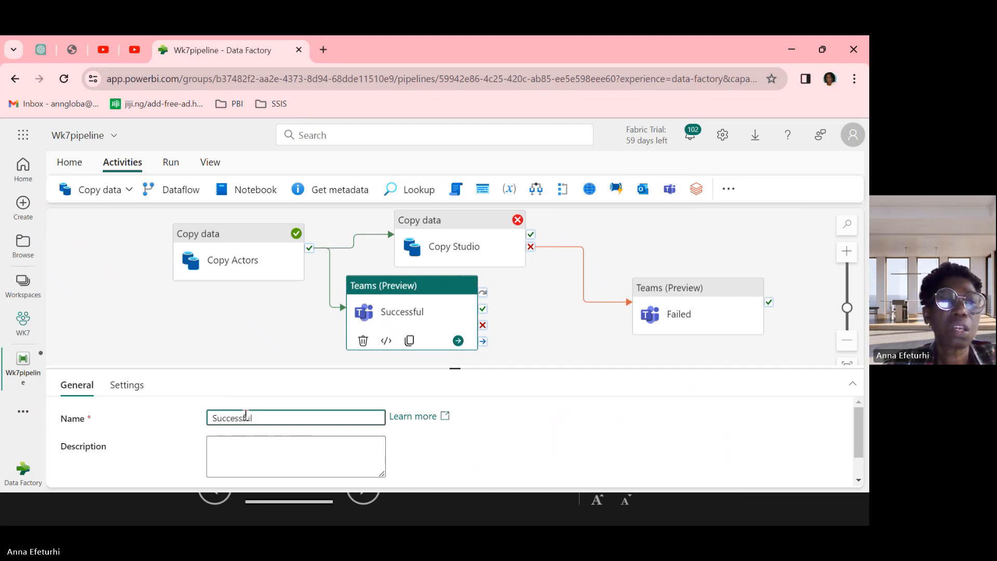
Set the Successful activity to post in a group chat and choose 9jaDataPlatform Committee as the chat
{"action": "left_click", "coordinate": [134, 392]}
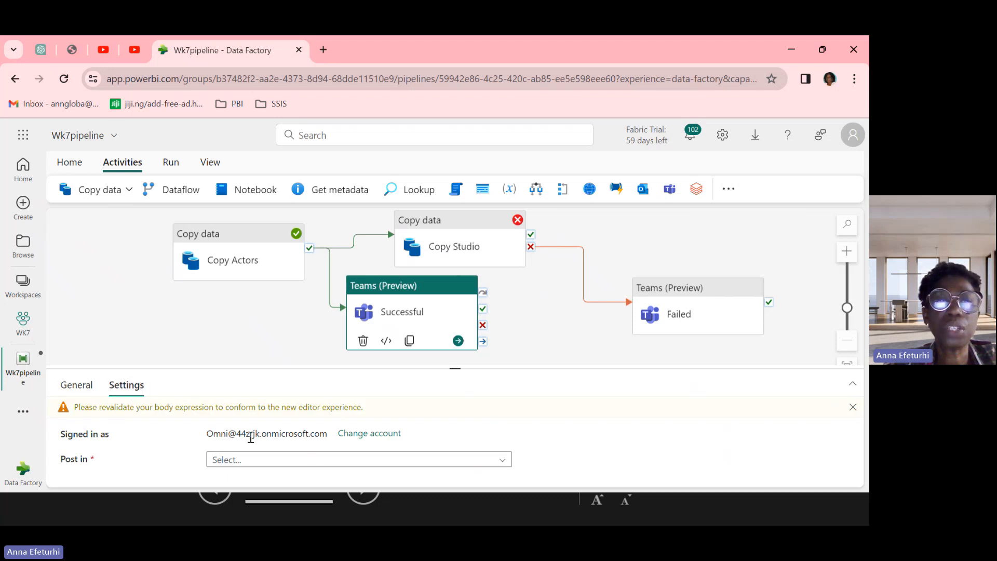
{"action": "left_click", "coordinate": [502, 460]}
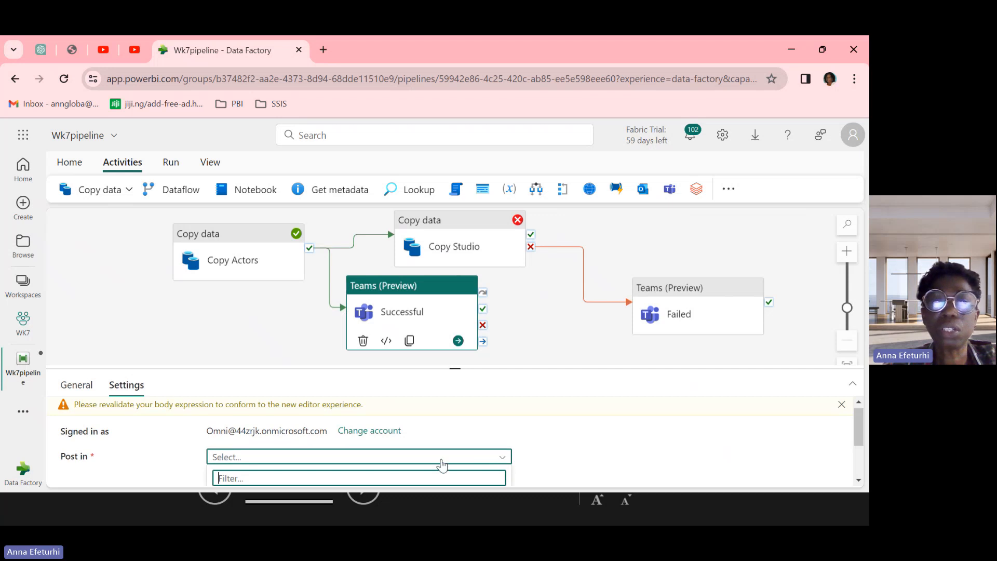
{"action": "scroll", "coordinate": [436, 464], "scroll_direction": "down", "scroll_amount": 2}
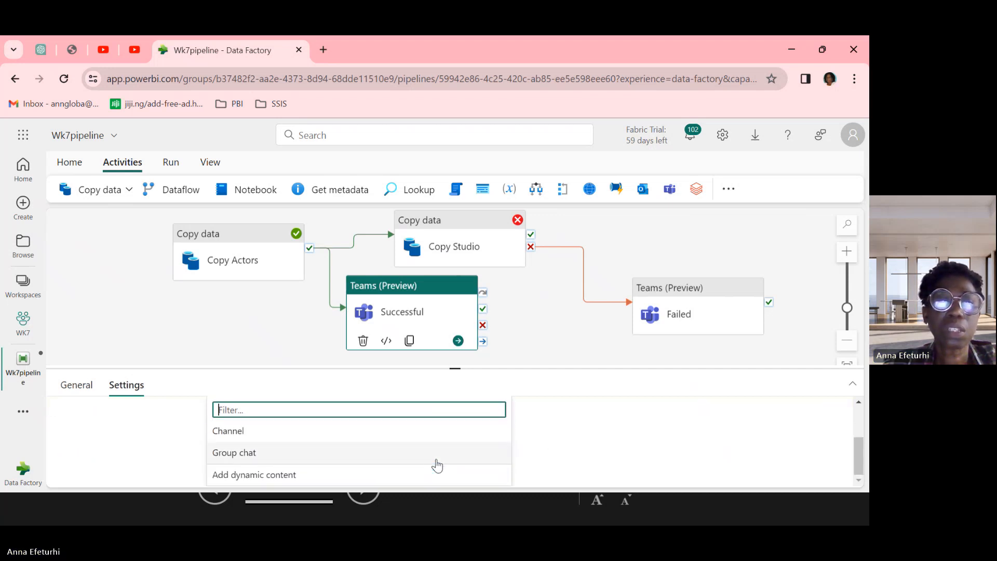
{"action": "left_click", "coordinate": [301, 459]}
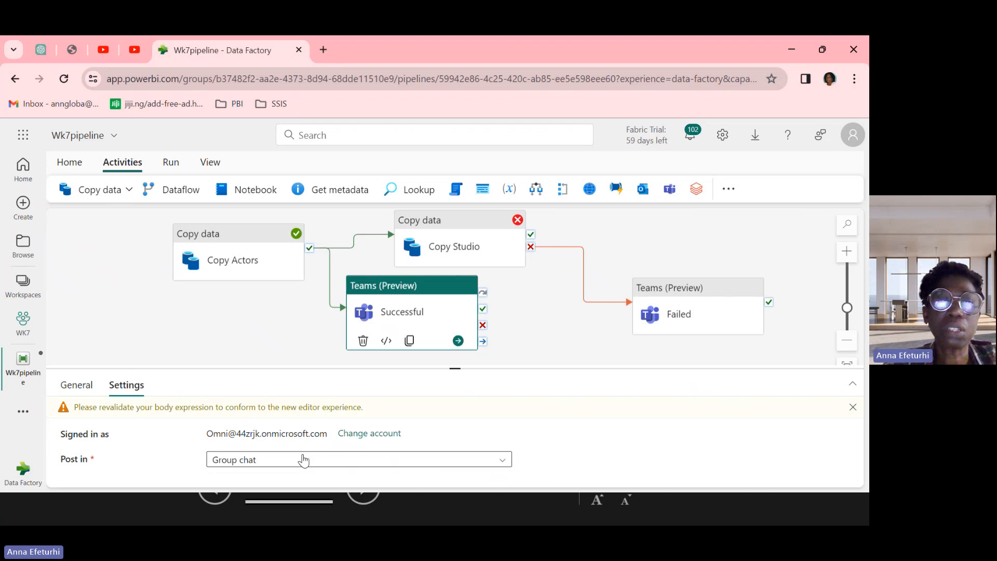
{"action": "scroll", "coordinate": [367, 444], "scroll_direction": "down", "scroll_amount": 3}
{"action": "scroll", "coordinate": [376, 452], "scroll_direction": "up", "scroll_amount": 2}
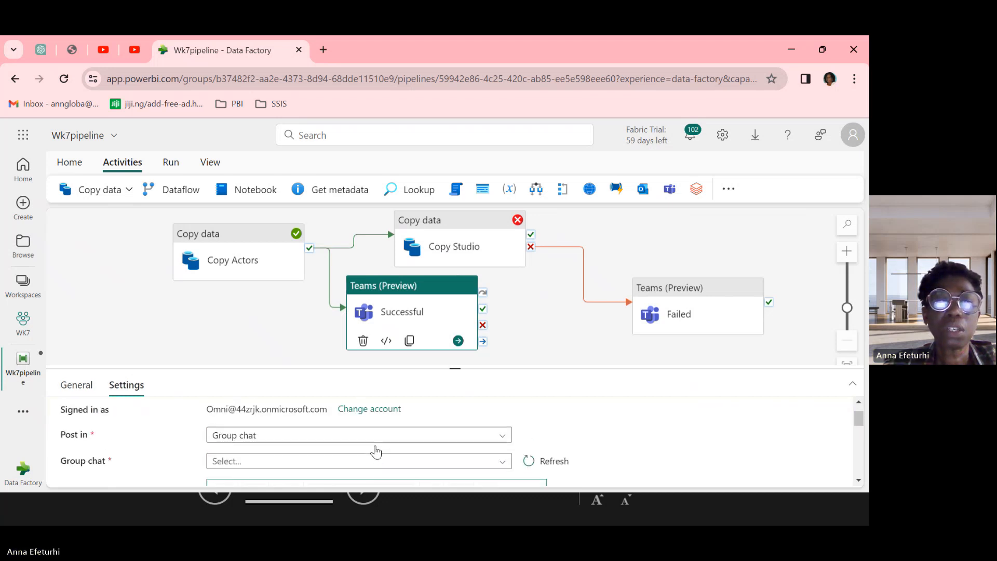
{"action": "left_click", "coordinate": [503, 464]}
{"action": "scroll", "coordinate": [413, 453], "scroll_direction": "down", "scroll_amount": 2}
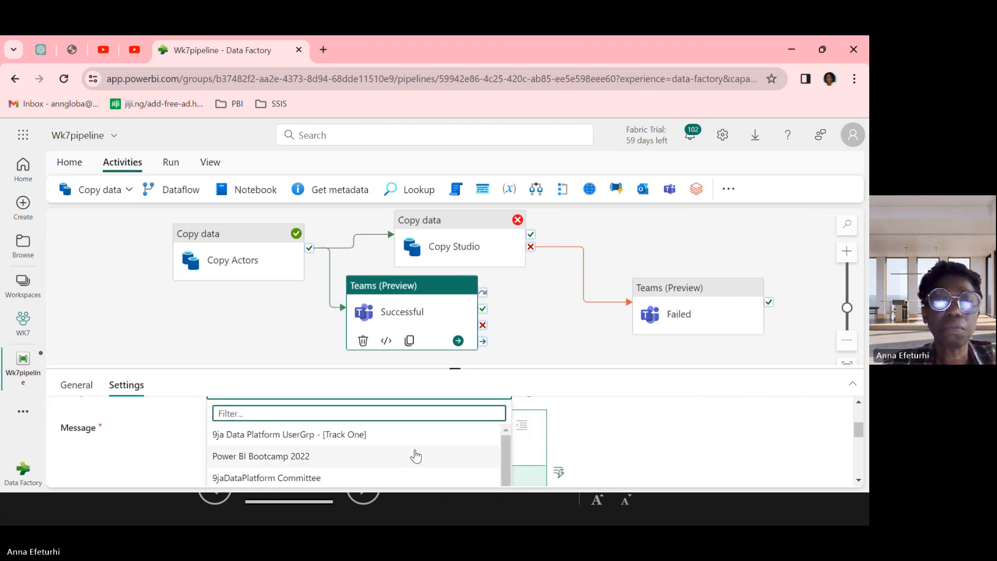
{"action": "left_click", "coordinate": [317, 479]}
{"action": "scroll", "coordinate": [465, 439], "scroll_direction": "up", "scroll_amount": 1}
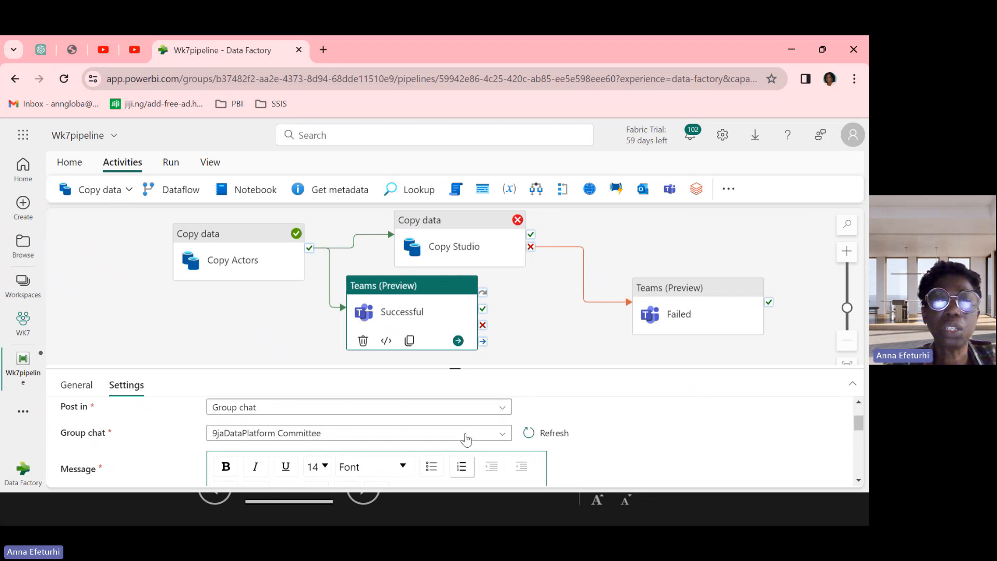
Write the Successful activity's message "Dear Sir, Data Migration Successful." with a blank line between the greeting and the body
{"action": "scroll", "coordinate": [466, 438], "scroll_direction": "down", "scroll_amount": 3}
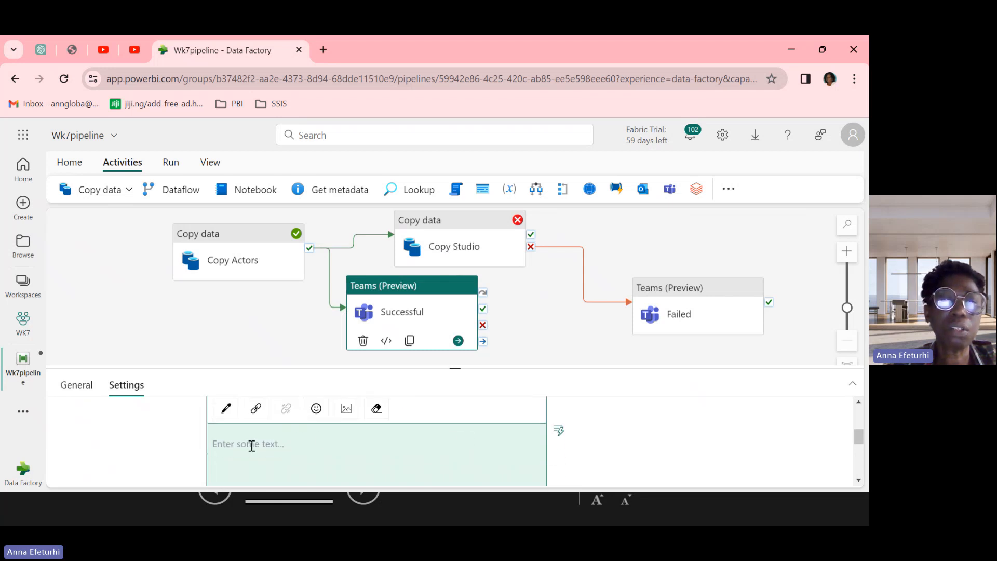
{"action": "left_click", "coordinate": [234, 456]}
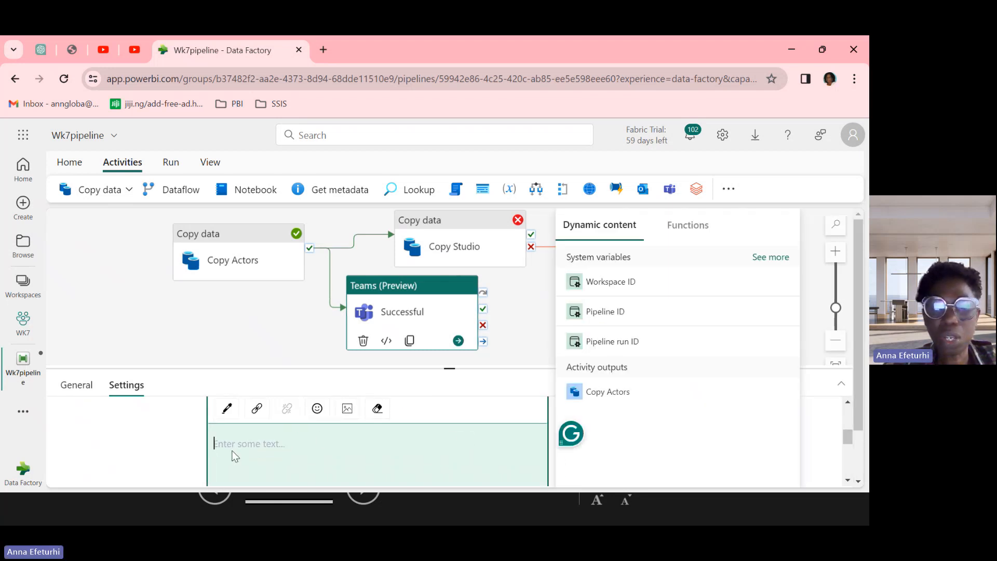
{"action": "type", "text": "Dear"}
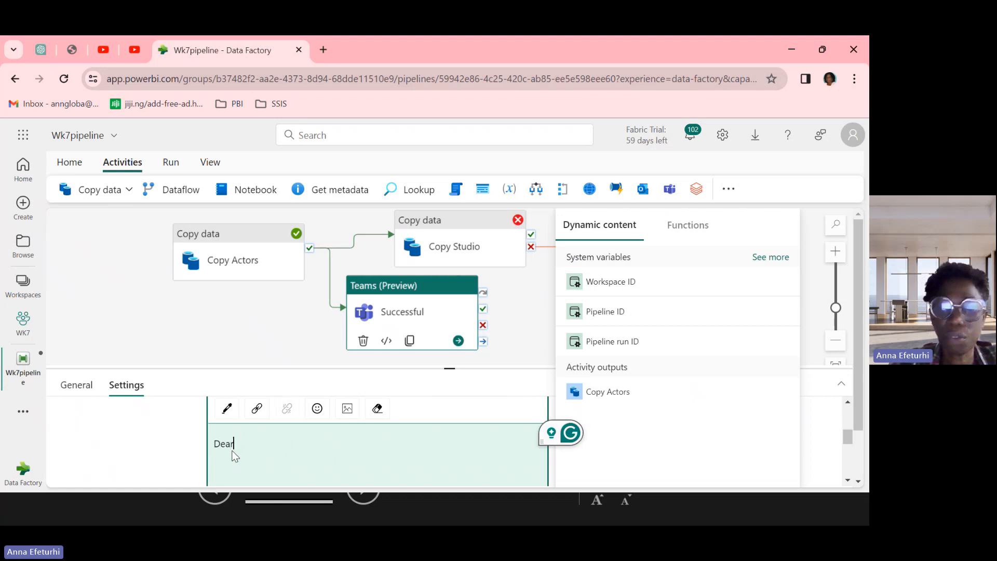
{"action": "type", "text": " Sir,  "}
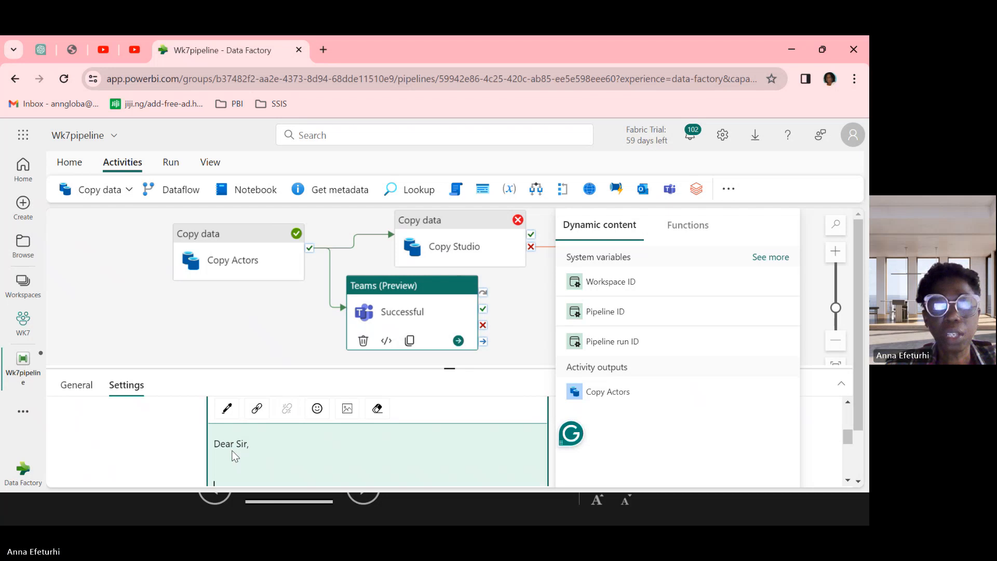
{"action": "type", "text": "Data"}
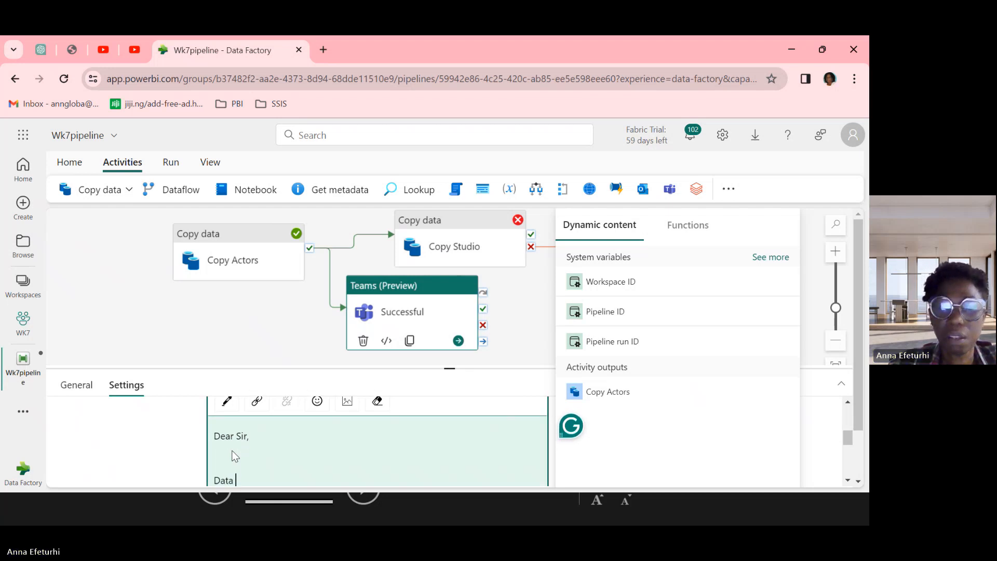
{"action": "type", "text": " Migrati"}
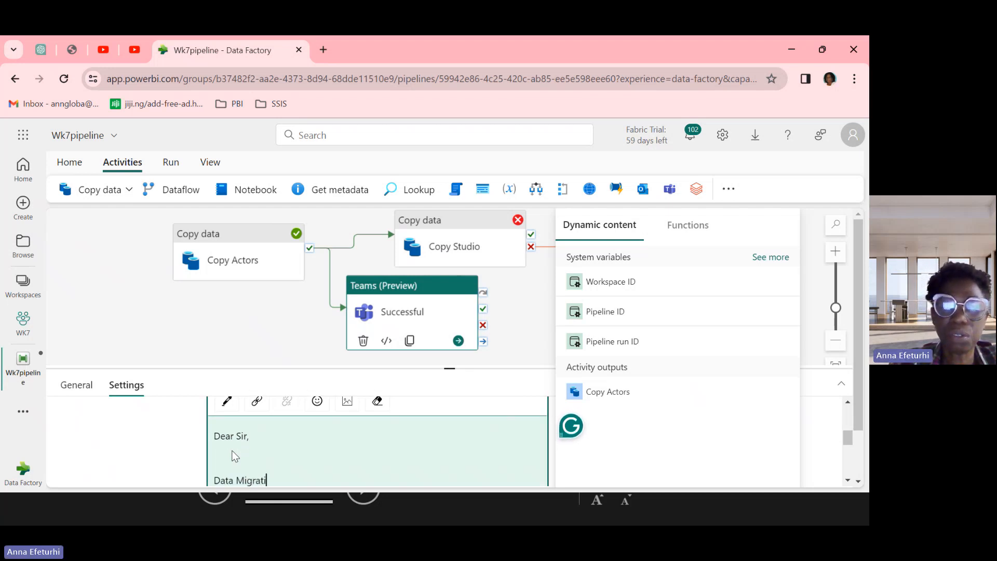
{"action": "type", "text": "on Succe"}
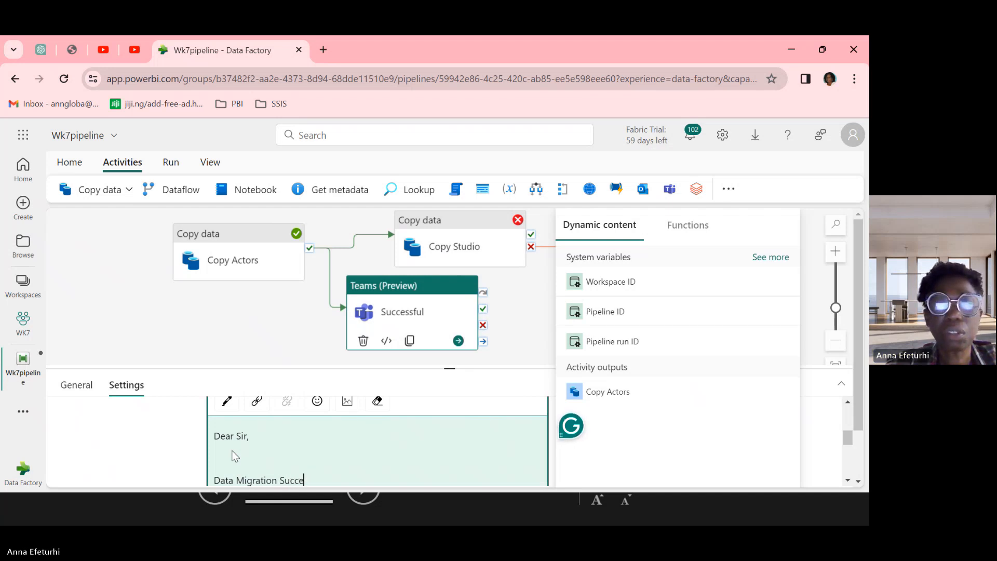
{"action": "type", "text": "ssful"}
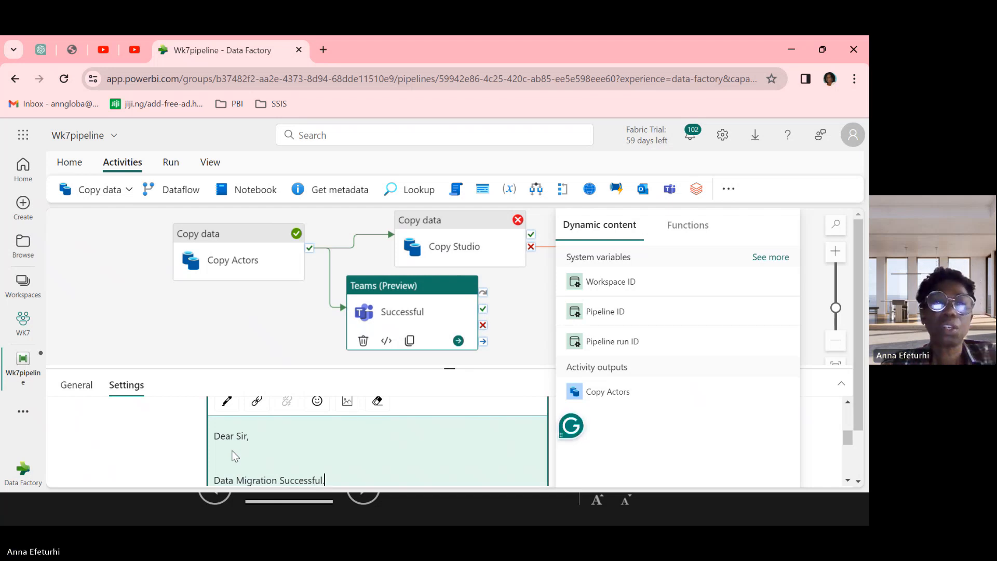
{"action": "type", "text": "."}
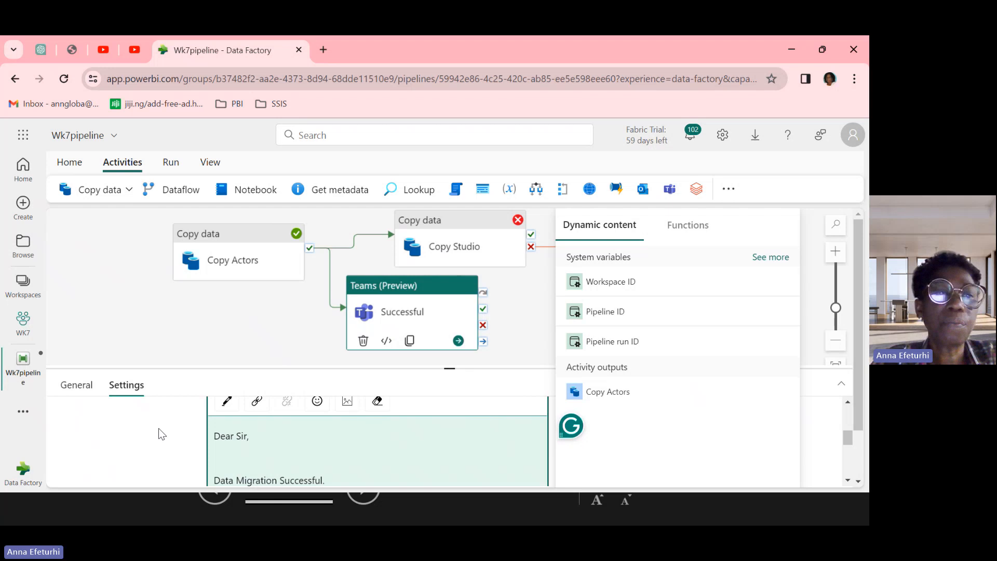
Save Wk7pipeline with the configured Successful activity, dismiss the save notification and deselect the activity
{"action": "scroll", "coordinate": [161, 446], "scroll_direction": "up", "scroll_amount": 3}
{"action": "scroll", "coordinate": [161, 445], "scroll_direction": "up", "scroll_amount": 2}
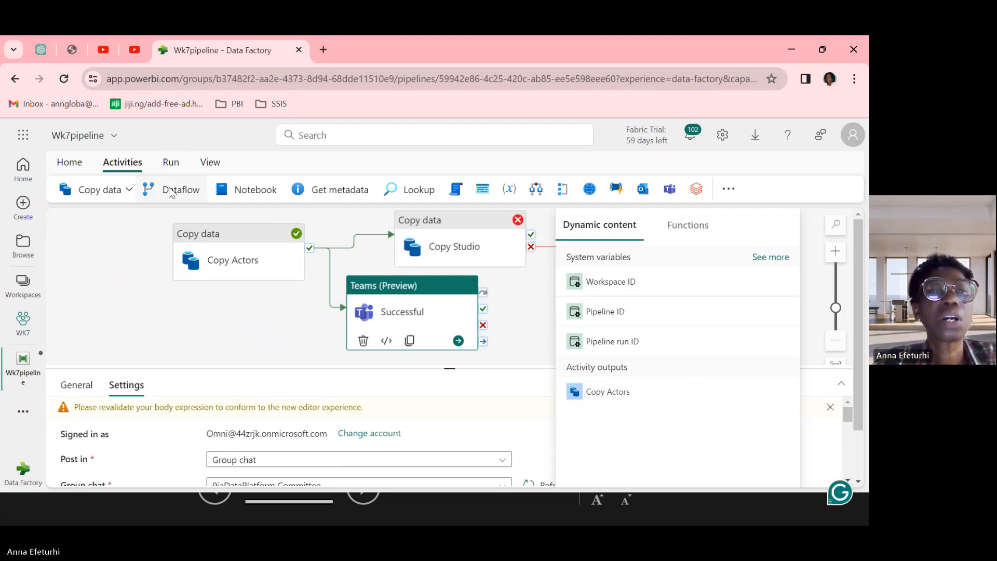
{"action": "left_click", "coordinate": [68, 163]}
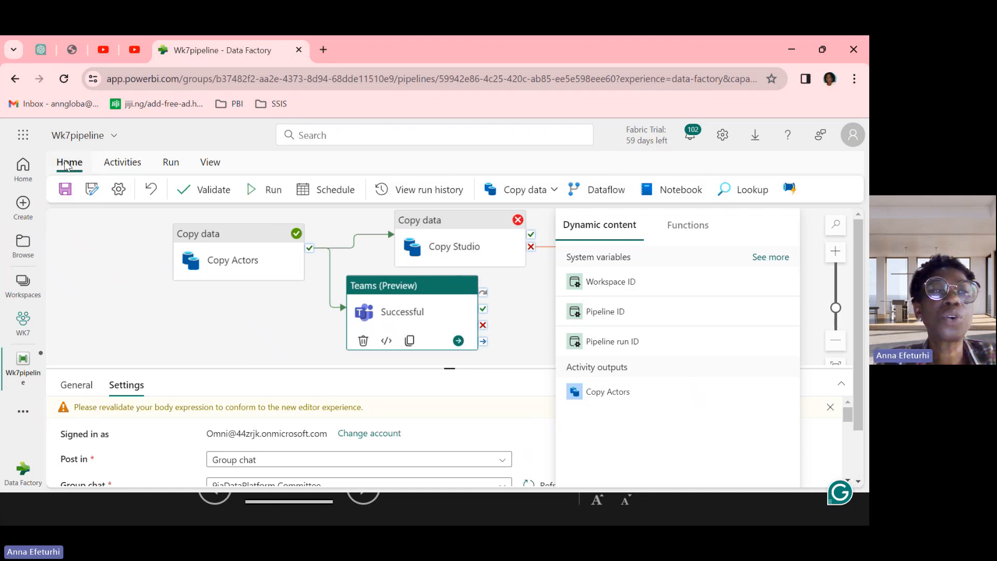
{"action": "left_click", "coordinate": [66, 190]}
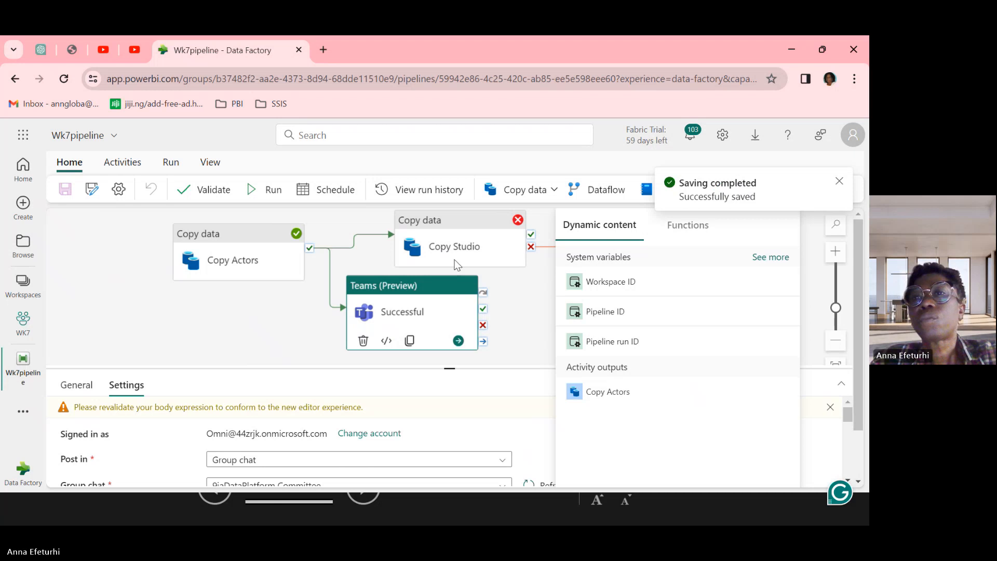
{"action": "left_click", "coordinate": [839, 181]}
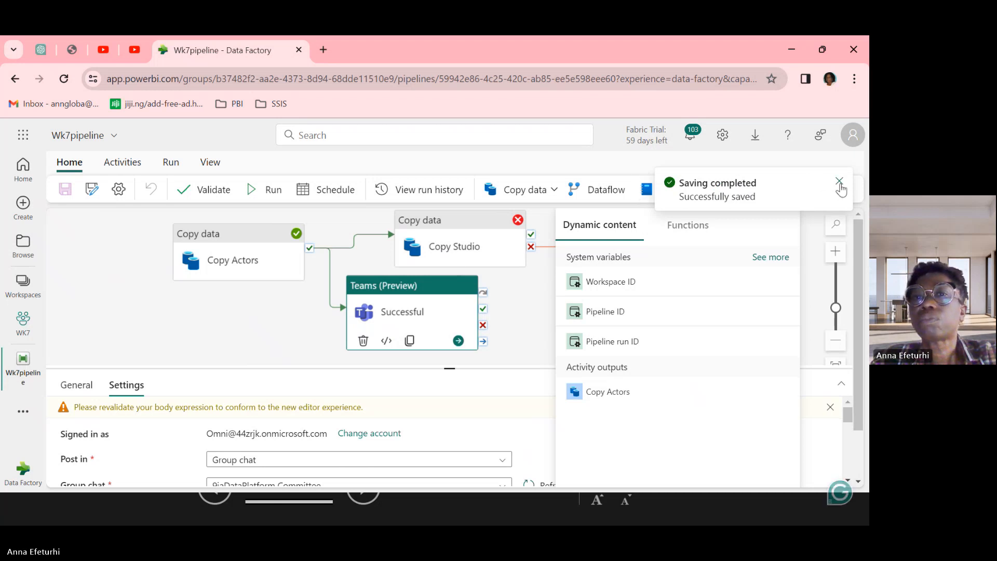
{"action": "left_click", "coordinate": [533, 306]}
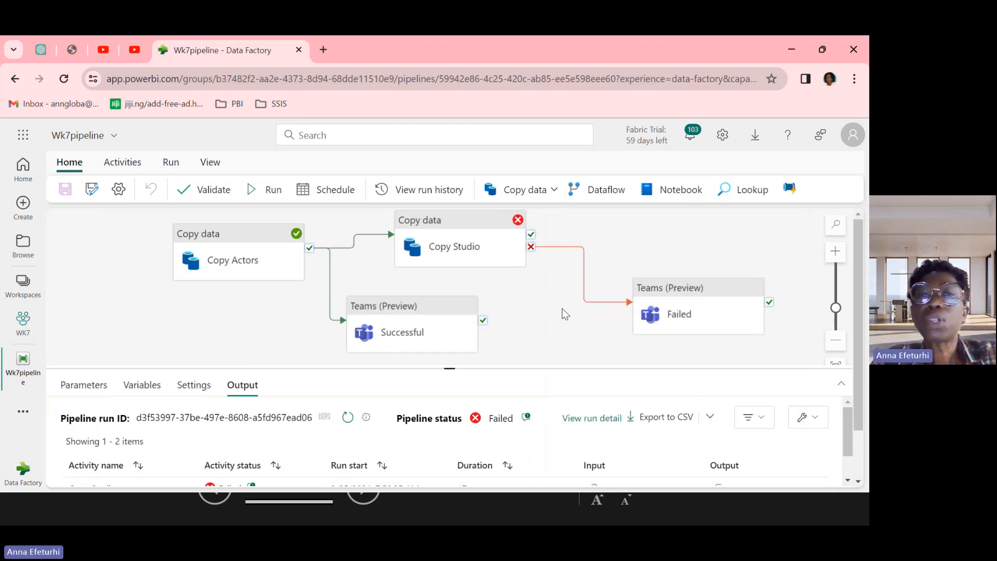
Connect Copy Studio's On success output to Successful and Copy Actors' On fail output to Failed, move Copy Studio higher, and save the pipeline
{"action": "scroll", "coordinate": [537, 291], "scroll_direction": "up", "scroll_amount": 1}
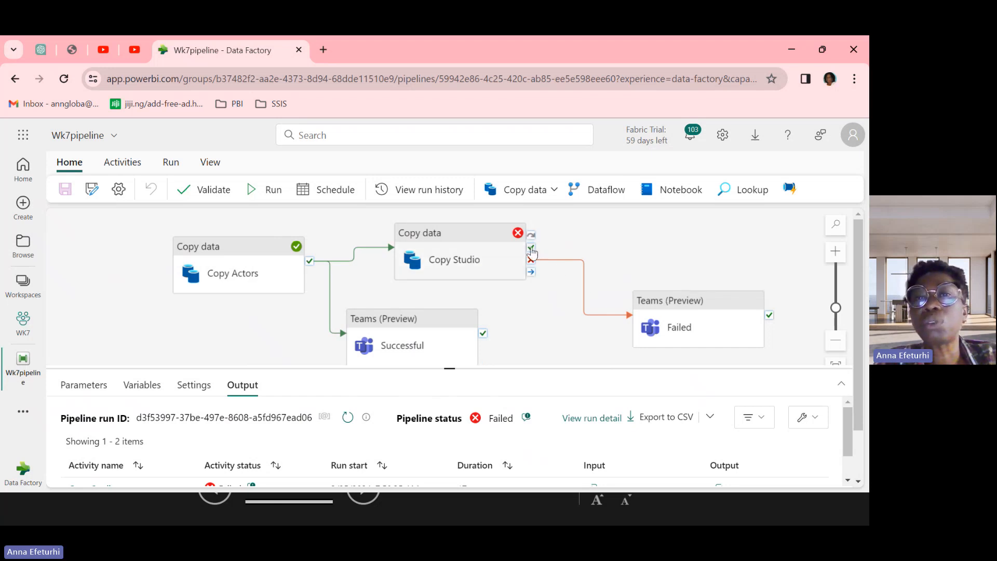
{"action": "left_click_drag", "start_coordinate": [530, 252], "coordinate": [474, 357]}
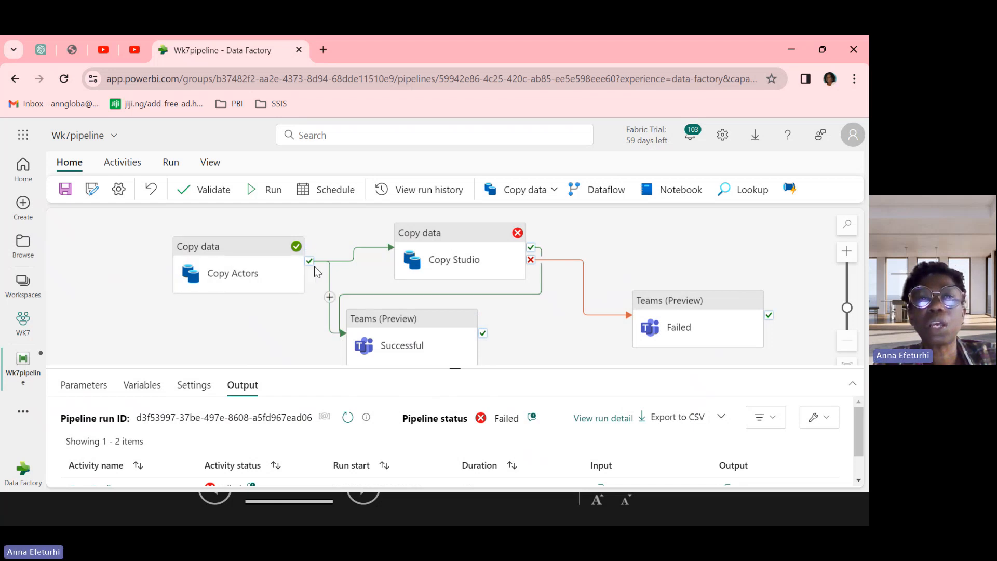
{"action": "left_click_drag", "start_coordinate": [310, 273], "coordinate": [641, 340]}
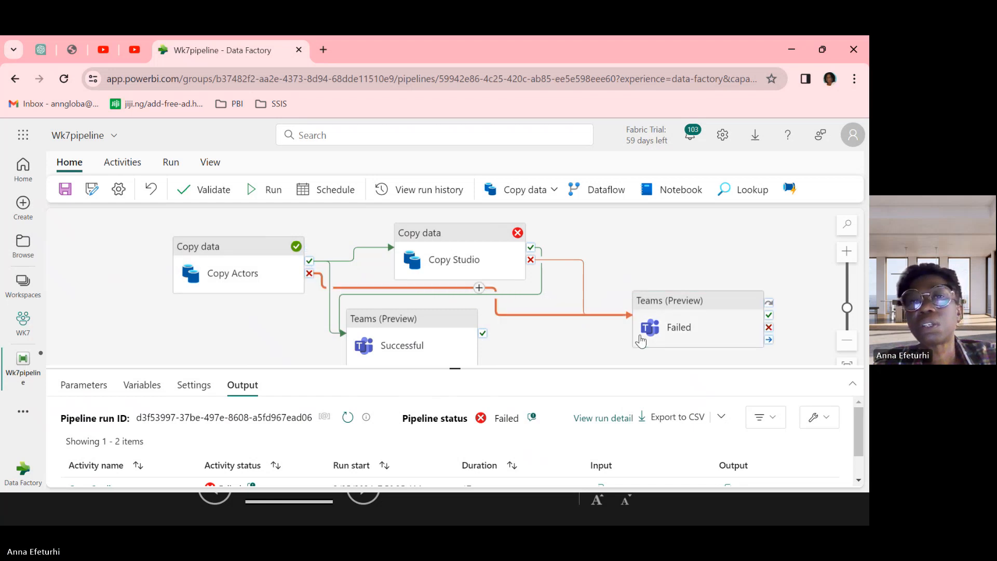
{"action": "left_click_drag", "start_coordinate": [445, 231], "coordinate": [446, 218]}
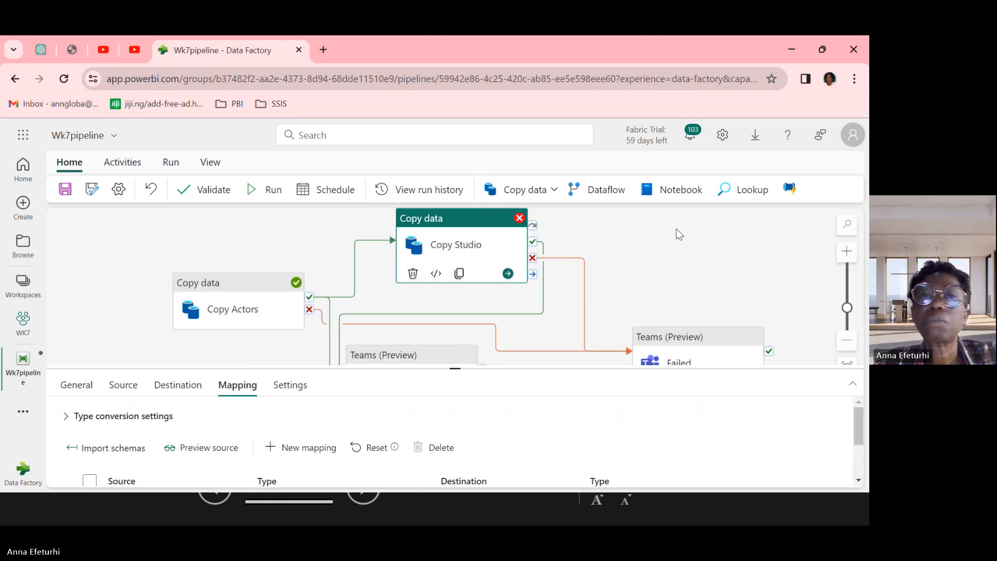
{"action": "left_click", "coordinate": [64, 192]}
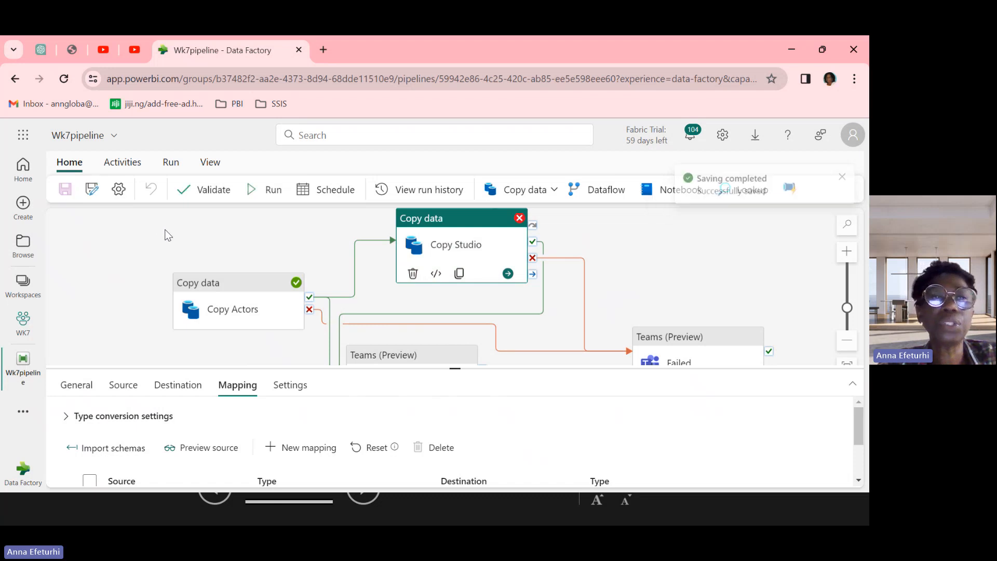
Validate Wk7pipeline, close the validation output and run the pipeline
{"action": "left_click", "coordinate": [214, 193]}
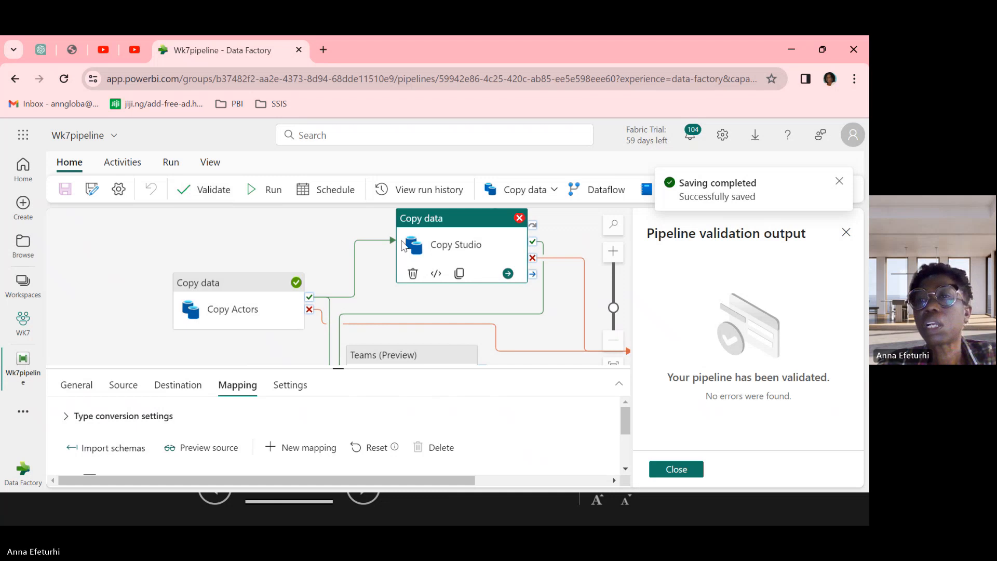
{"action": "left_click", "coordinate": [675, 470]}
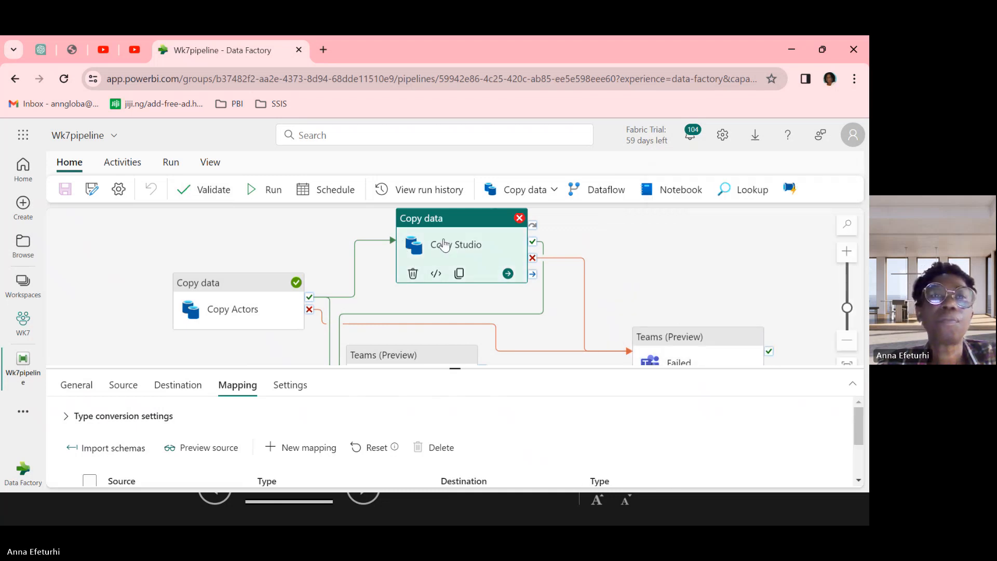
{"action": "left_click", "coordinate": [274, 192]}
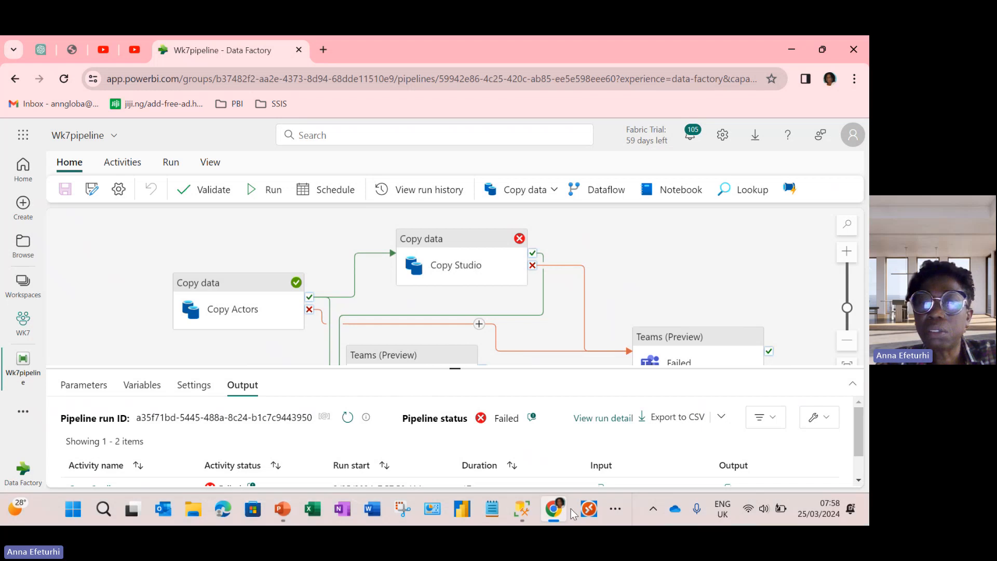
Switch to the Microsoft Teams meeting window and stop sharing the screen
{"action": "mouse_move", "coordinate": [567, 509]}
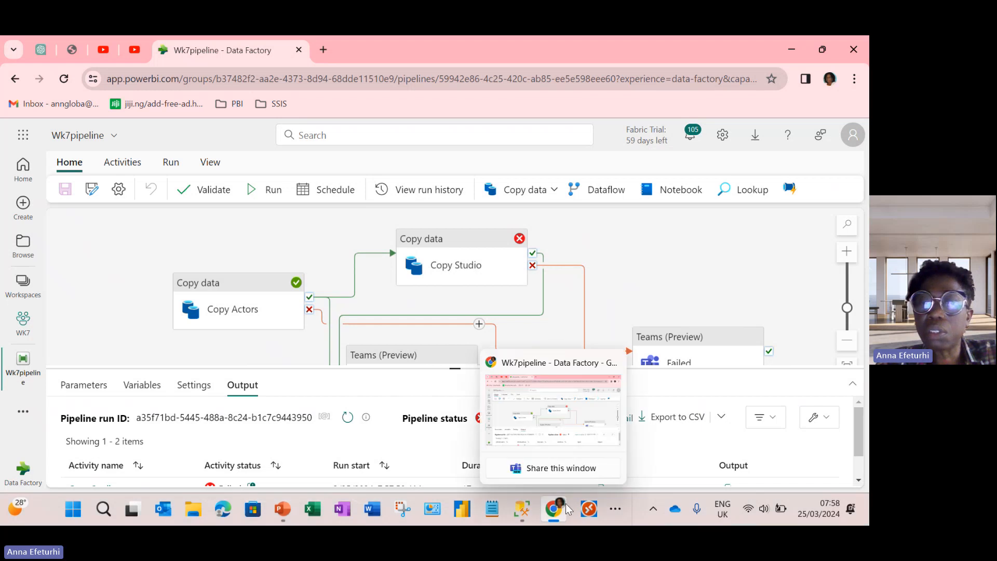
{"action": "left_click", "coordinate": [616, 511]}
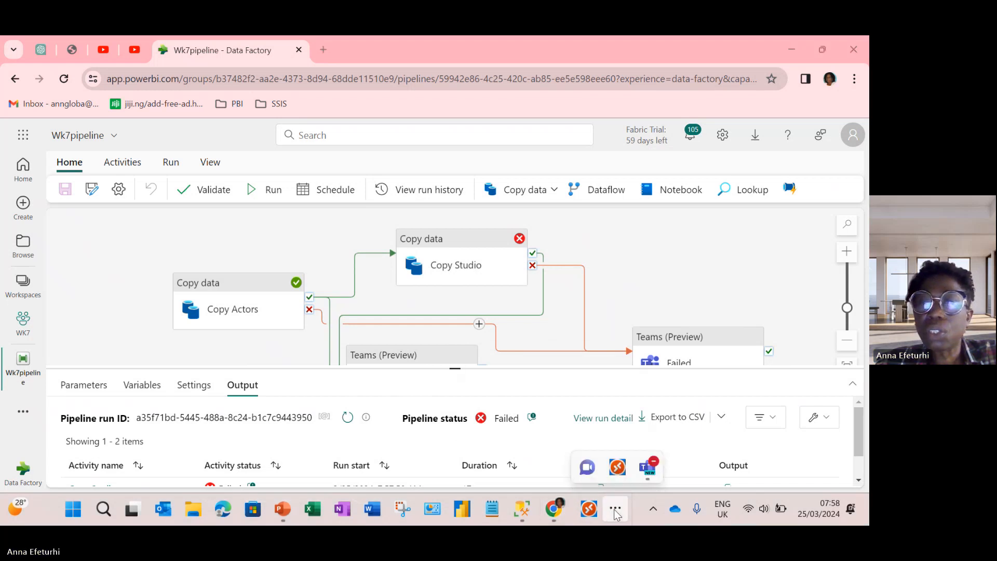
{"action": "left_click", "coordinate": [647, 470]}
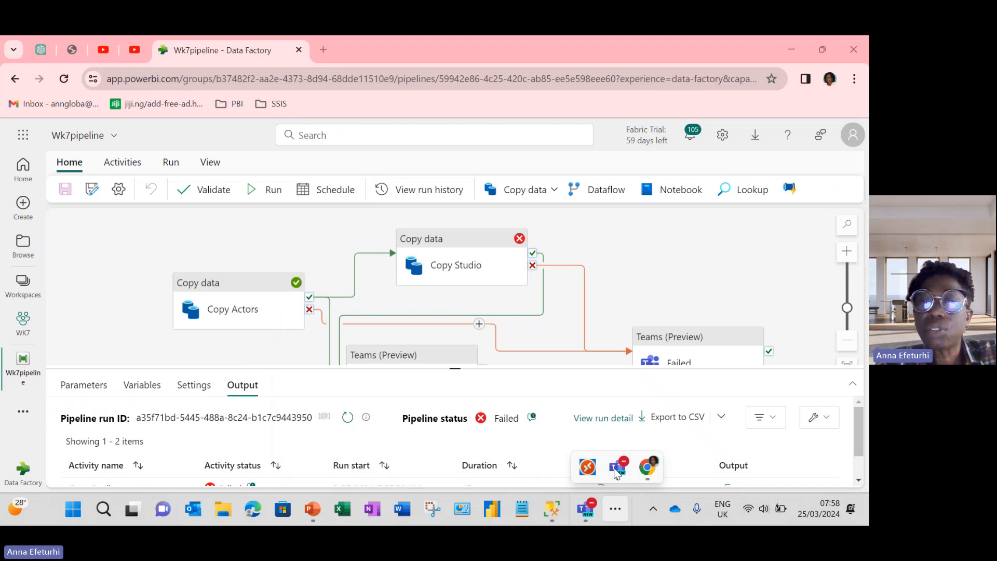
{"action": "mouse_move", "coordinate": [616, 471]}
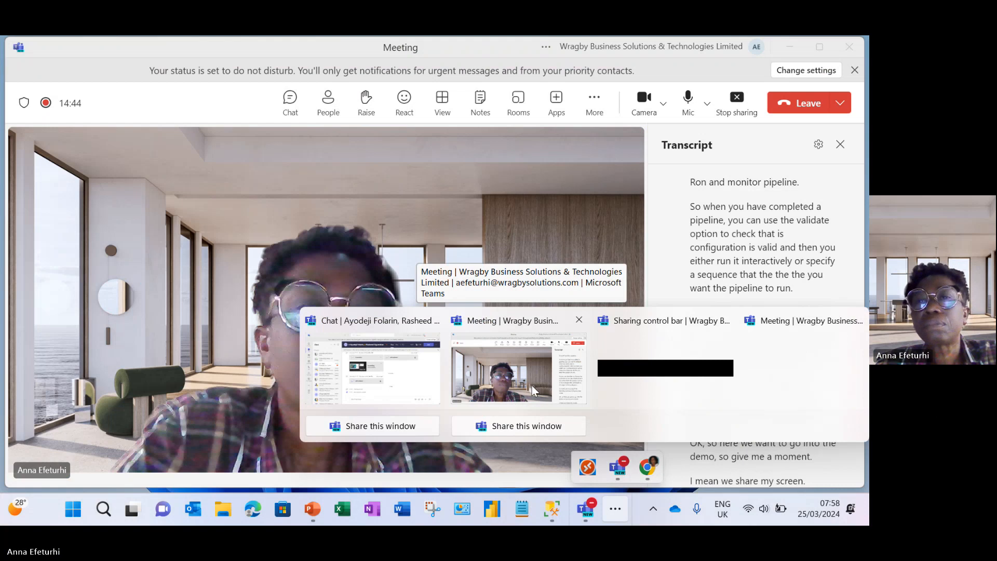
{"action": "left_click", "coordinate": [533, 391]}
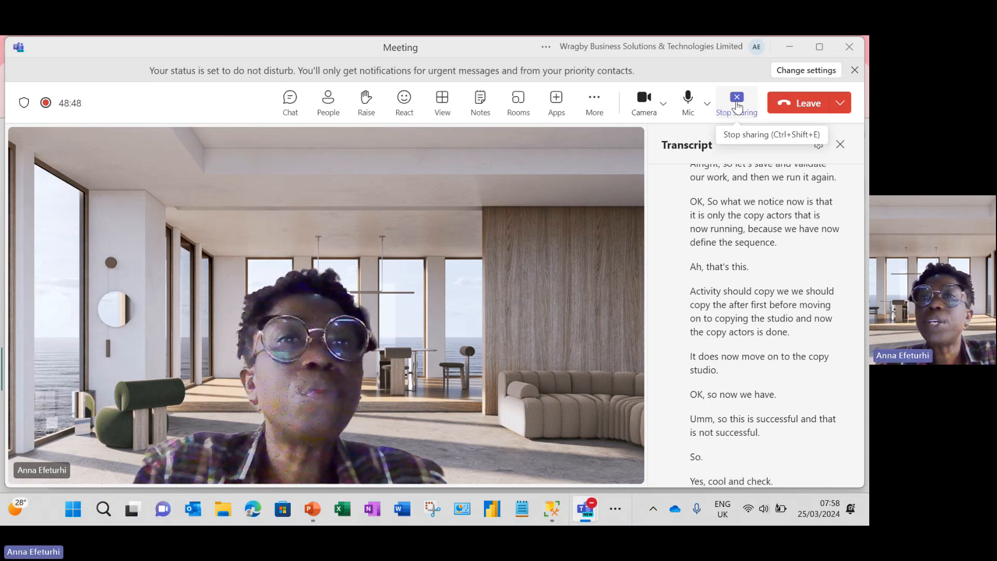
{"action": "left_click", "coordinate": [737, 104]}
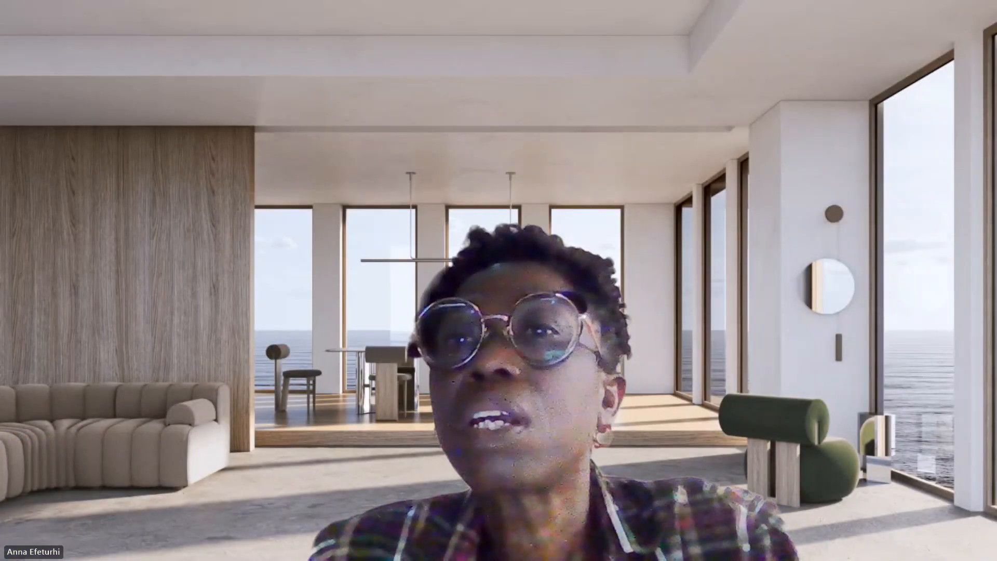
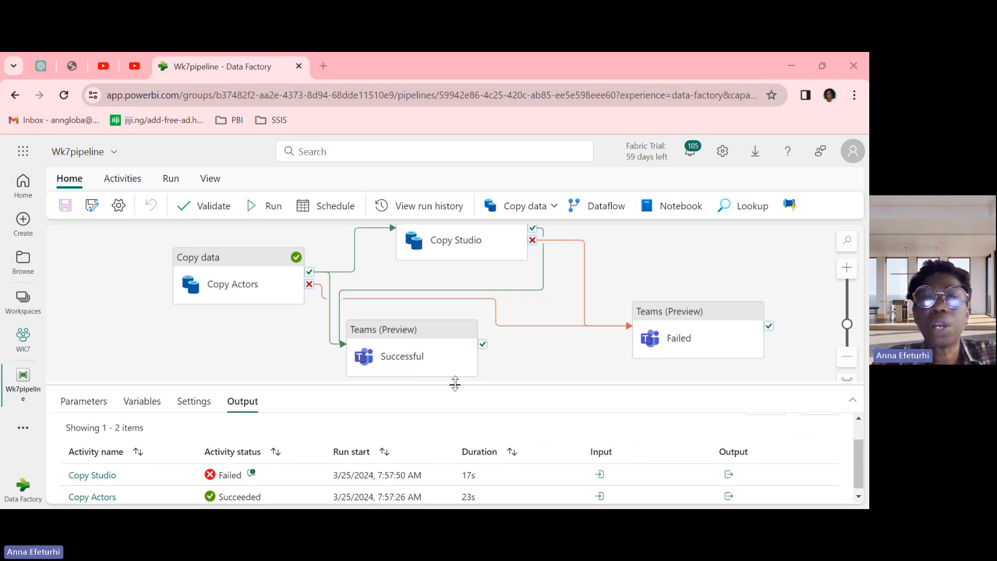
Enlarge the run output area and read the error details of the failed Copy Studio activity
{"action": "left_click_drag", "start_coordinate": [455, 386], "coordinate": [459, 349]}
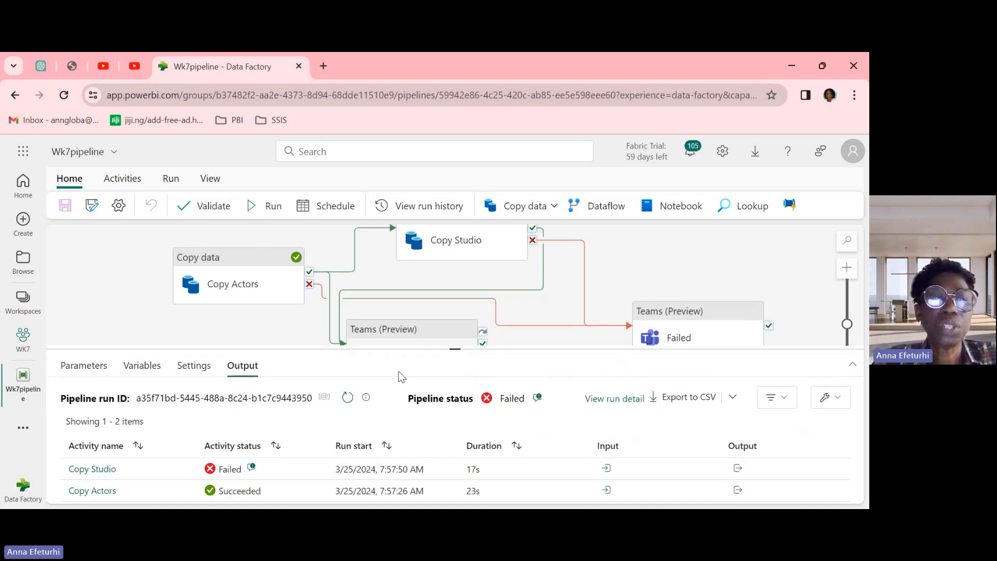
{"action": "left_click", "coordinate": [252, 468]}
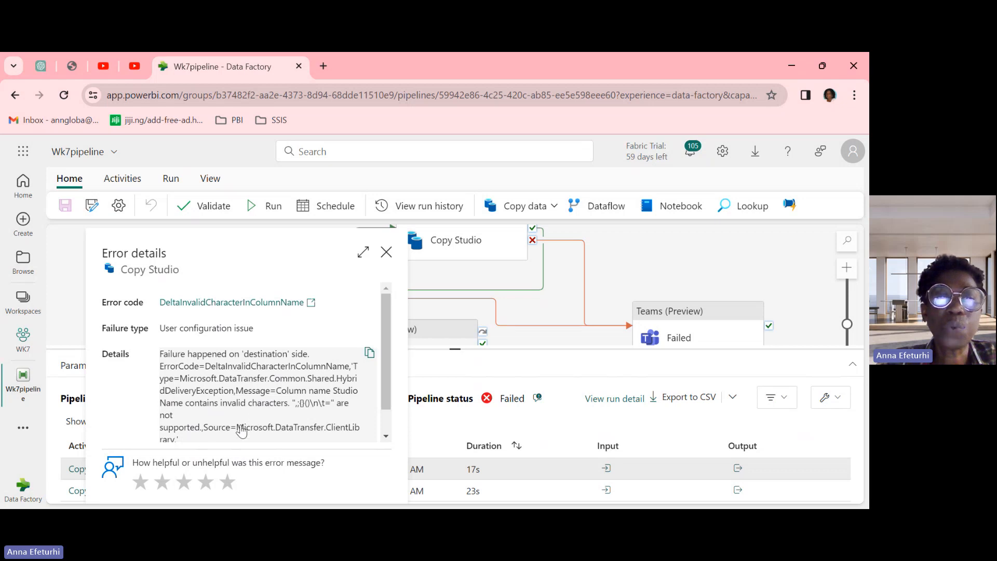
{"action": "scroll", "coordinate": [288, 433], "scroll_direction": "down", "scroll_amount": 1}
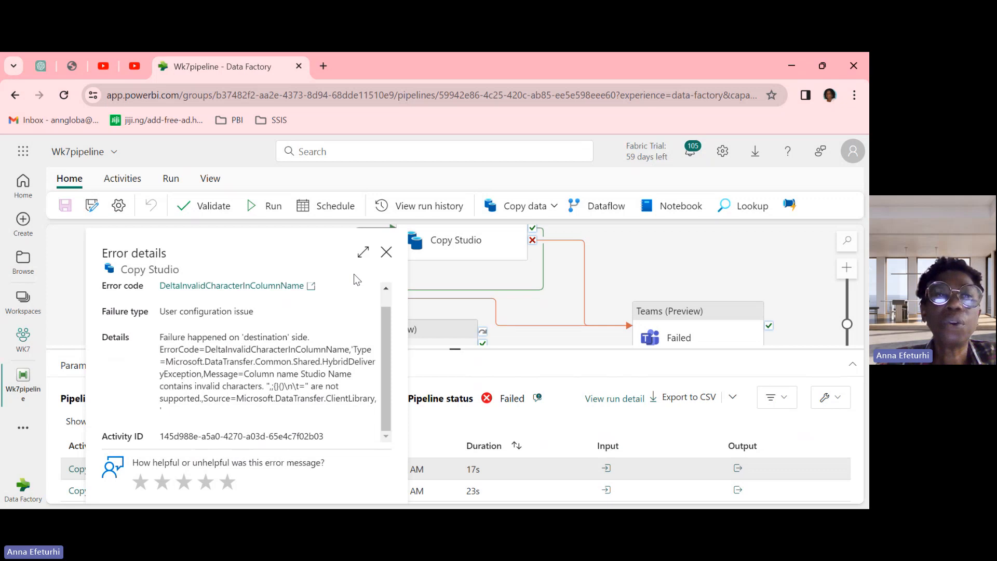
{"action": "left_click", "coordinate": [387, 252]}
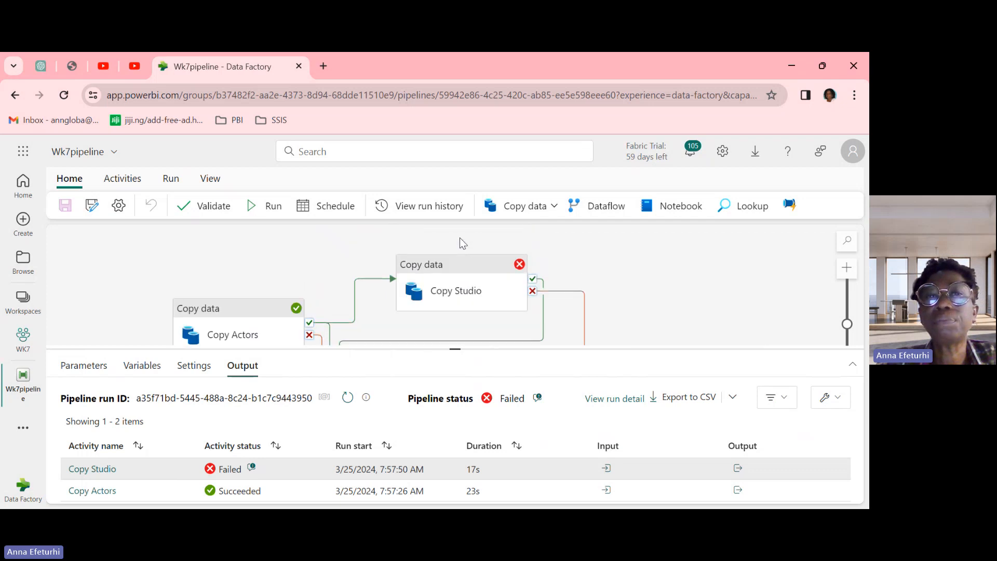
Rename the destination column mapped from Studio to Studio_Name in the Copy Studio activity and save the pipeline
{"action": "left_click", "coordinate": [444, 280]}
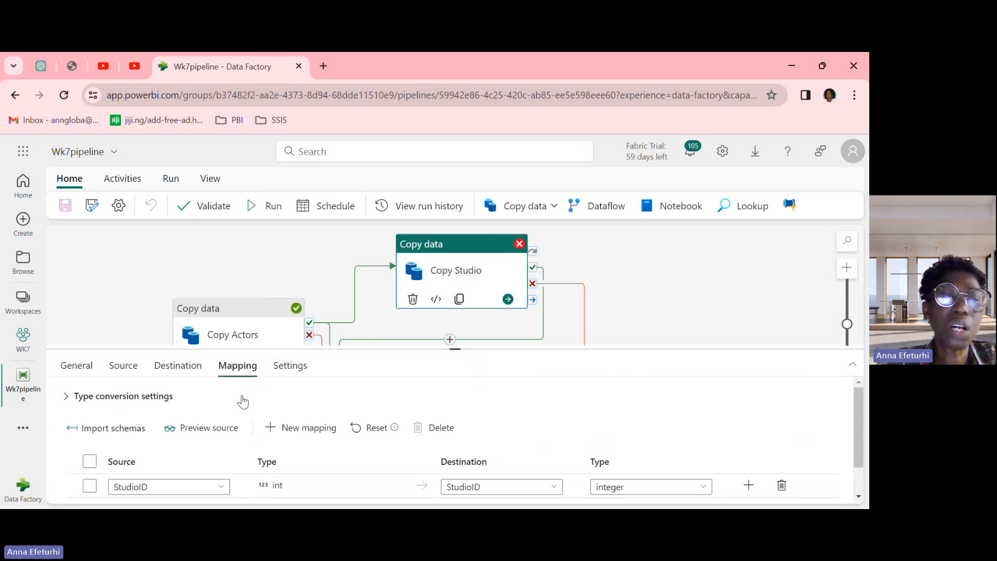
{"action": "scroll", "coordinate": [472, 438], "scroll_direction": "down", "scroll_amount": 1}
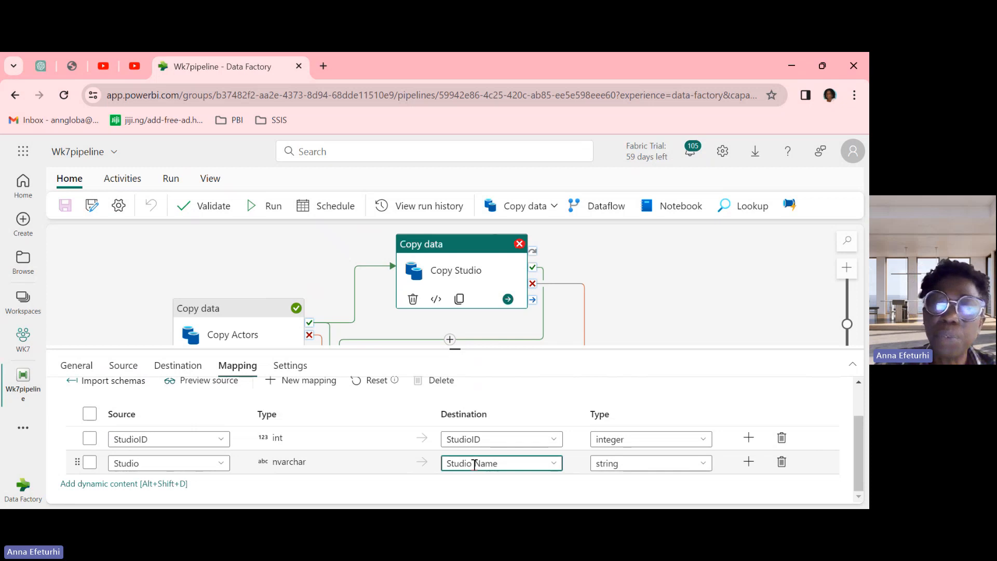
{"action": "key", "text": "BackSpace"}
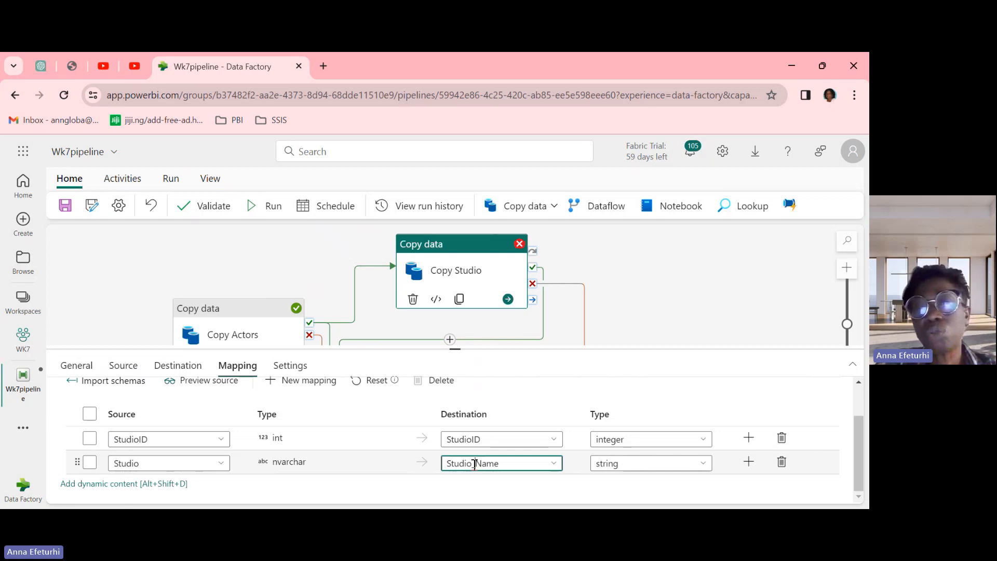
{"action": "key", "text": "BackSpace"}
{"action": "type", "text": "_"}
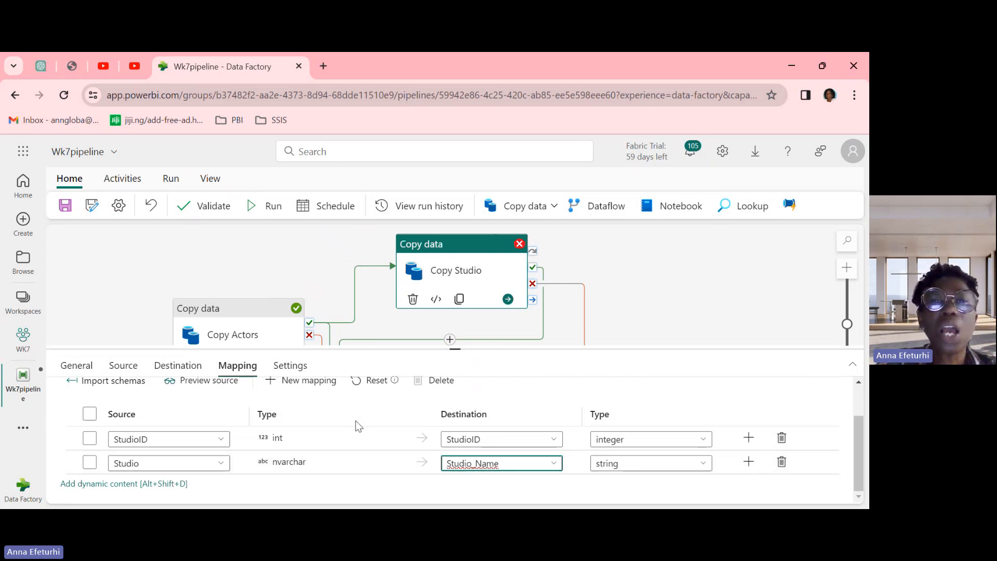
{"action": "left_click", "coordinate": [398, 382]}
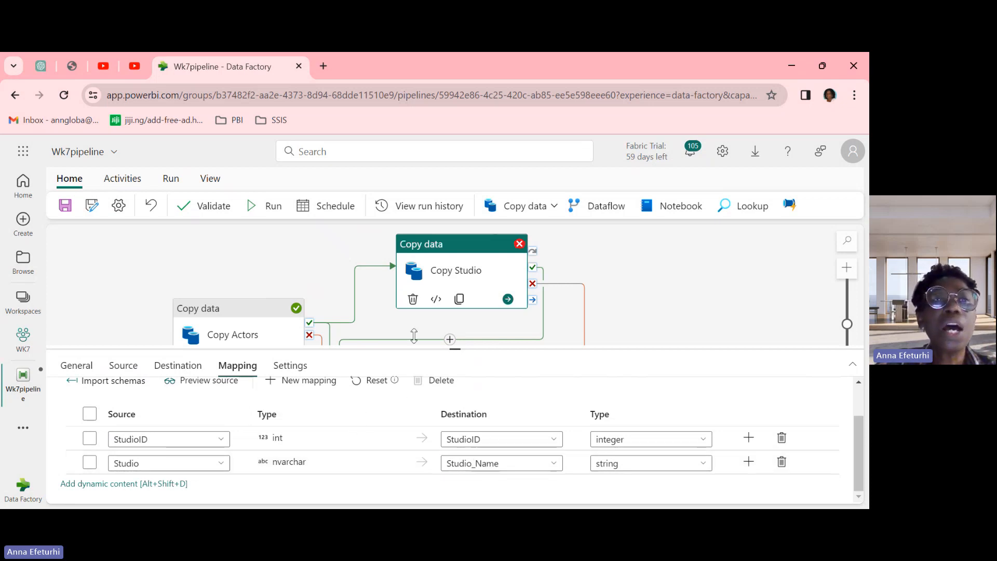
{"action": "left_click", "coordinate": [66, 206]}
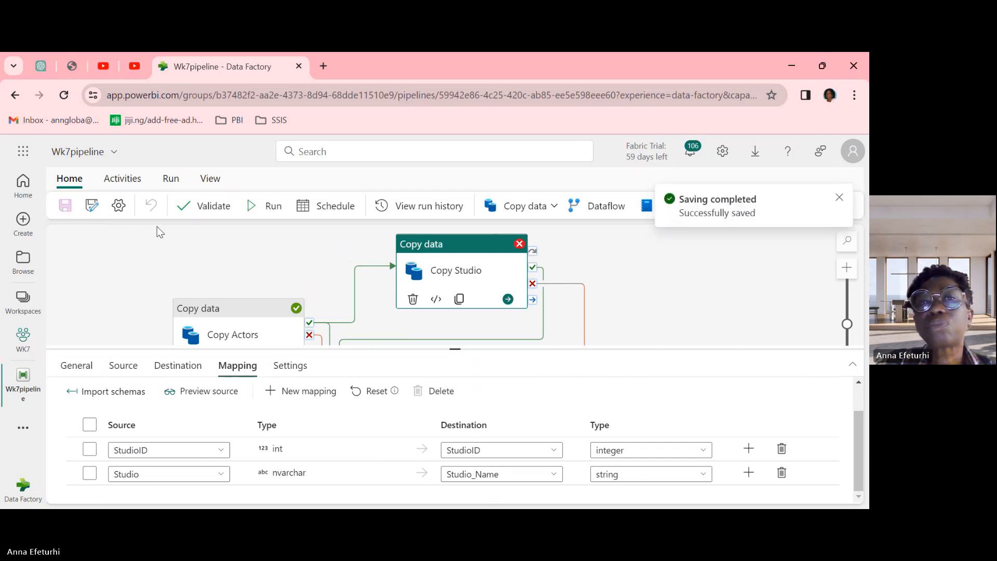
Run Wk7pipeline again and check the run status of its copy and Teams activities on the canvas
{"action": "left_click", "coordinate": [267, 207]}
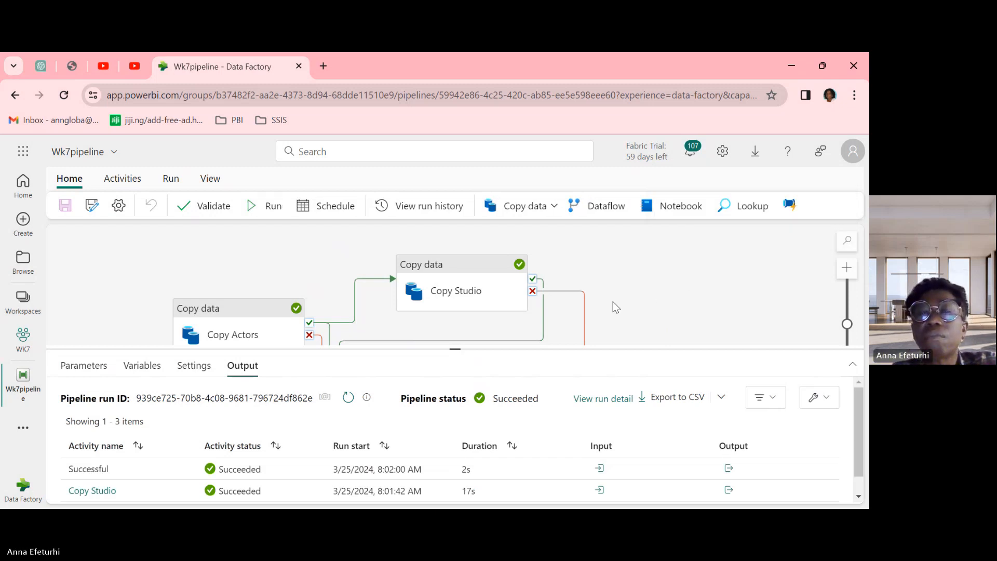
{"action": "scroll", "coordinate": [643, 303], "scroll_direction": "down", "scroll_amount": 3}
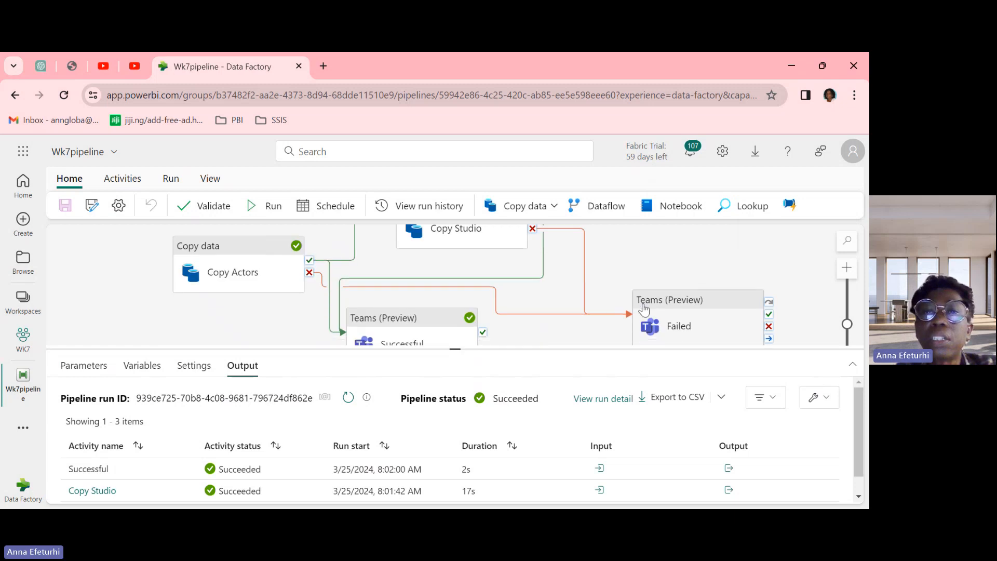
{"action": "scroll", "coordinate": [644, 307], "scroll_direction": "up", "scroll_amount": 2}
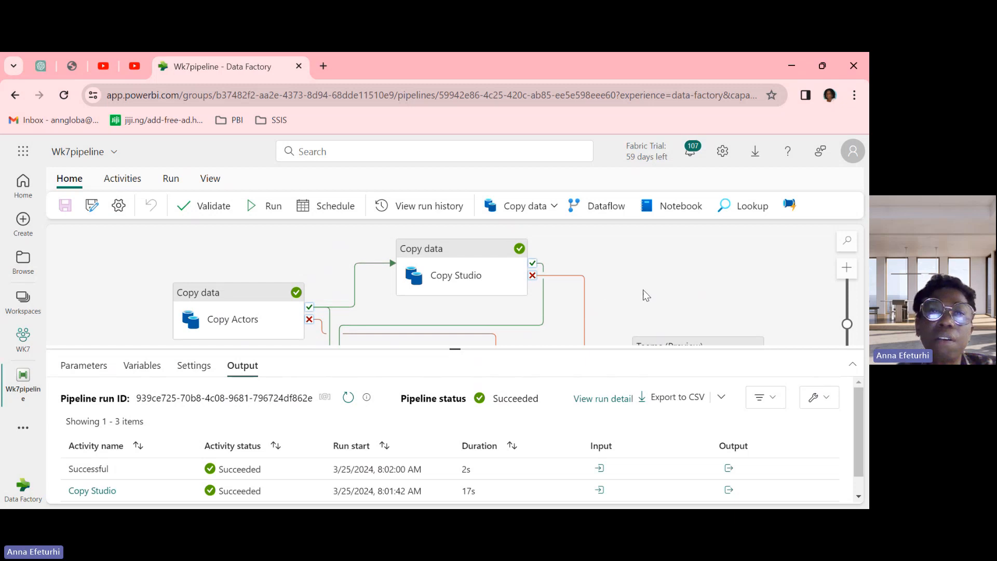
{"action": "scroll", "coordinate": [482, 318], "scroll_direction": "down", "scroll_amount": 3}
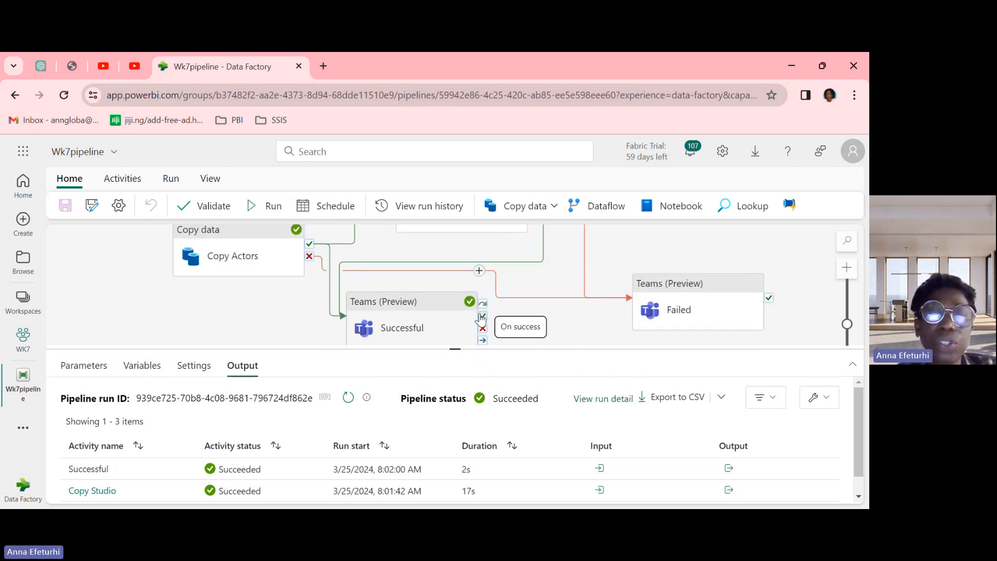
{"action": "scroll", "coordinate": [481, 318], "scroll_direction": "up", "scroll_amount": 2}
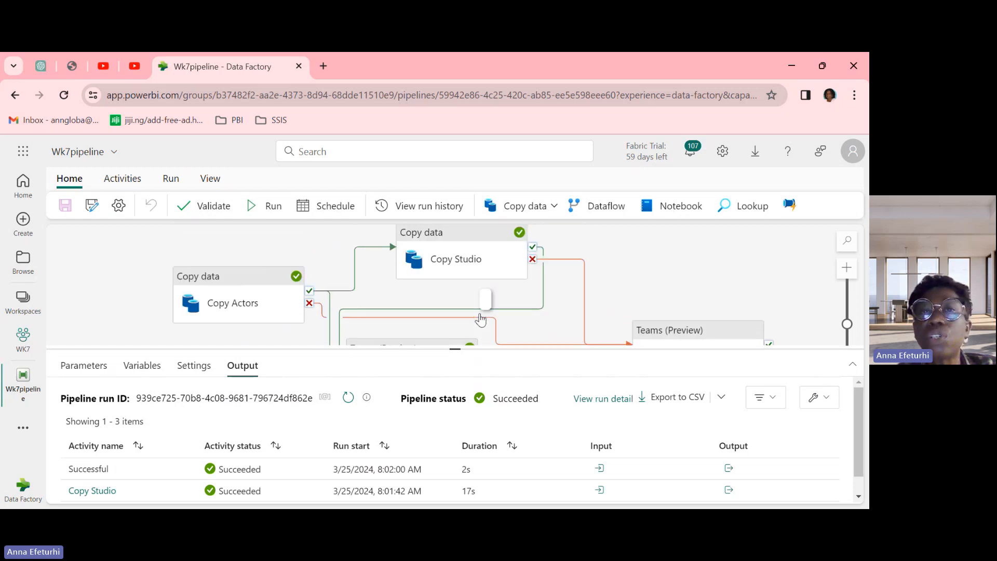
{"action": "scroll", "coordinate": [619, 277], "scroll_direction": "right", "scroll_amount": 2}
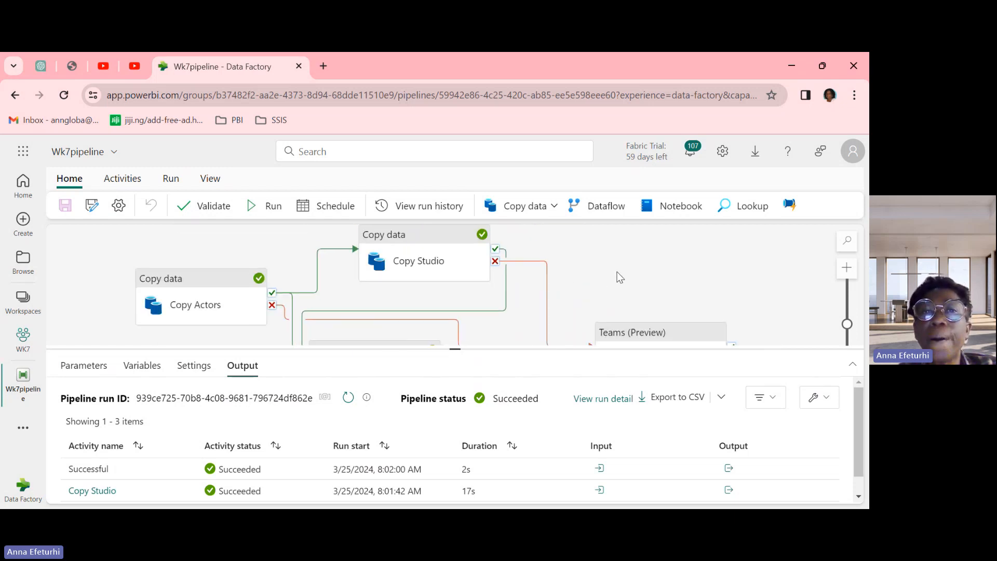
Review Wk7pipeline's recent runs and its historical runs in the Monitoring hub, including the main view, and return to the pipeline
{"action": "left_click", "coordinate": [417, 210]}
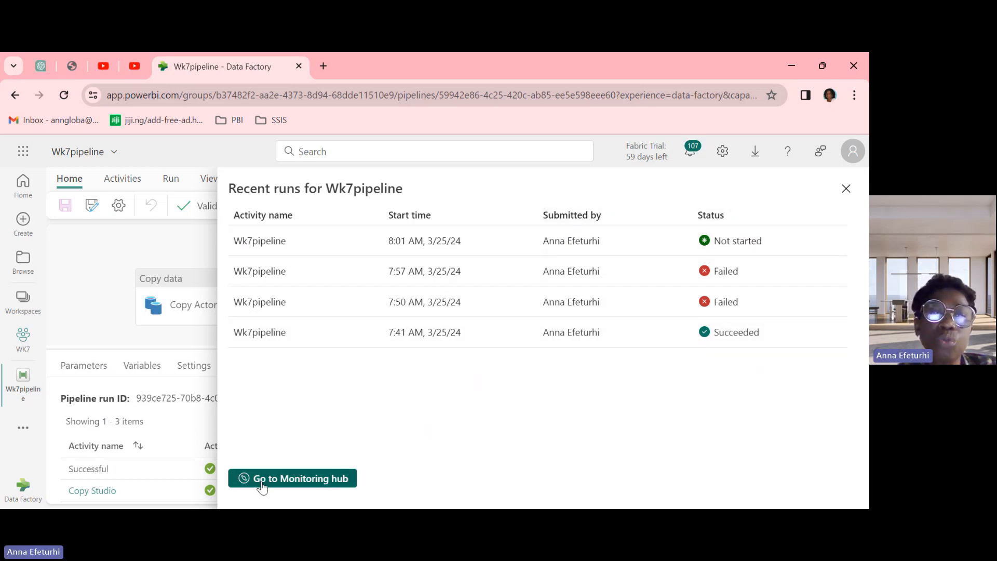
{"action": "left_click", "coordinate": [316, 478]}
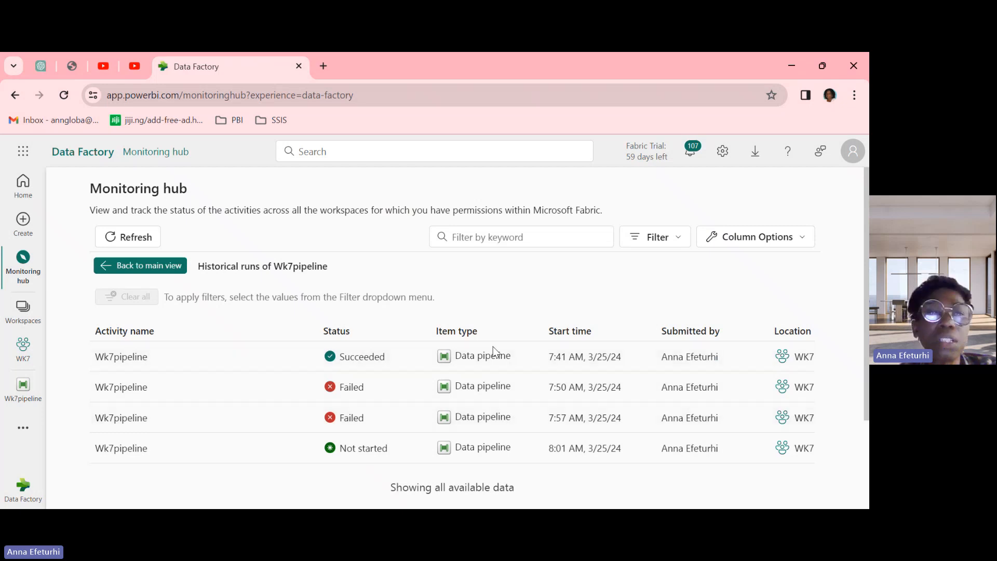
{"action": "scroll", "coordinate": [579, 372], "scroll_direction": "right", "scroll_amount": 2}
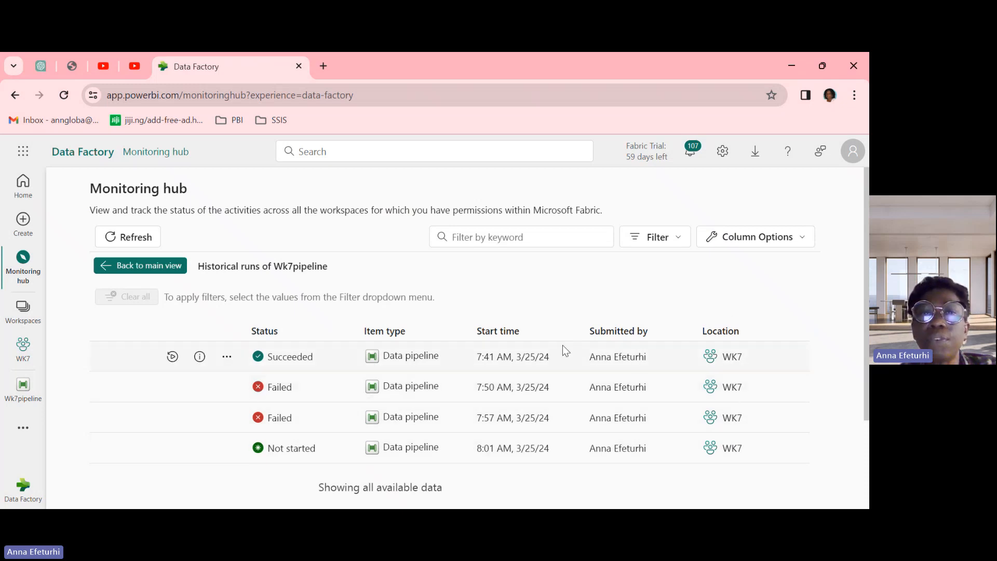
{"action": "scroll", "coordinate": [563, 345], "scroll_direction": "left", "scroll_amount": 2}
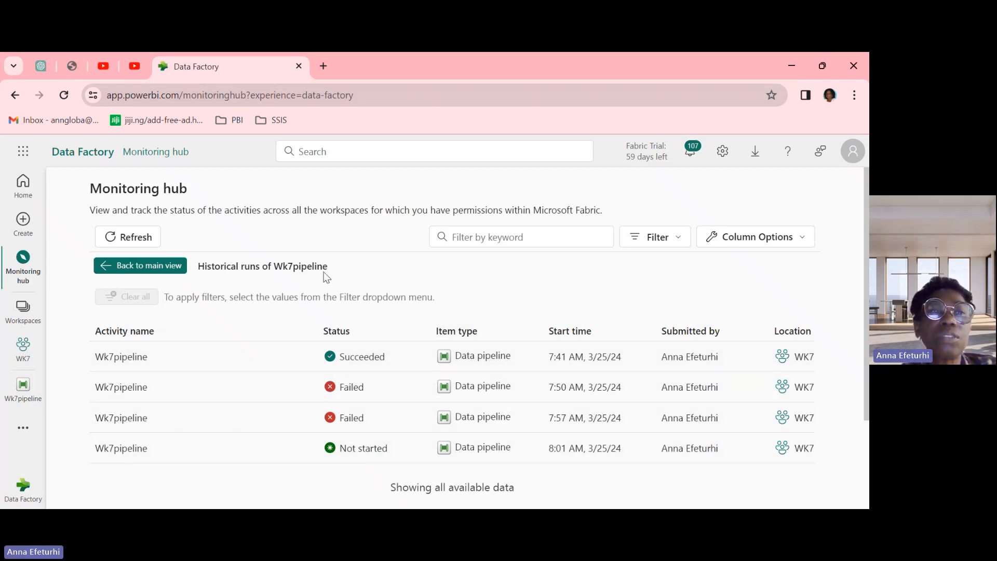
{"action": "left_click", "coordinate": [136, 267]}
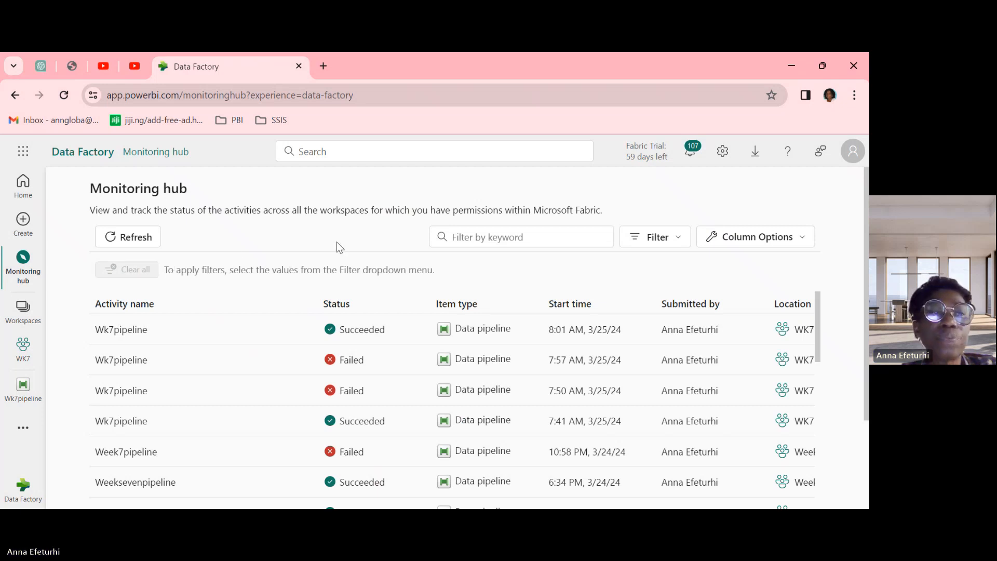
{"action": "left_click", "coordinate": [19, 397]}
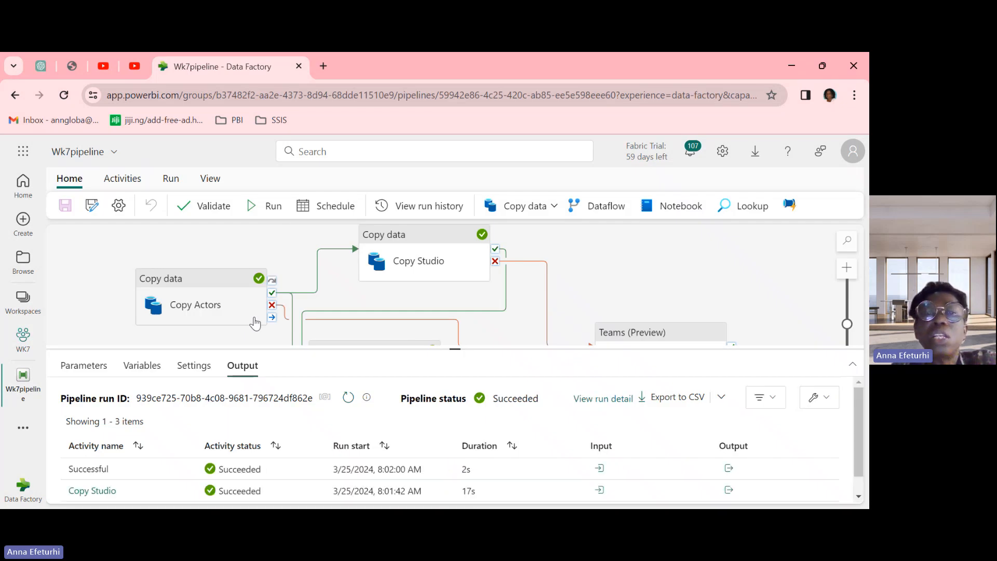
Turn on scheduled runs for Wk7pipeline and set them to repeat by the minute, every 2 minutes
{"action": "left_click", "coordinate": [328, 208]}
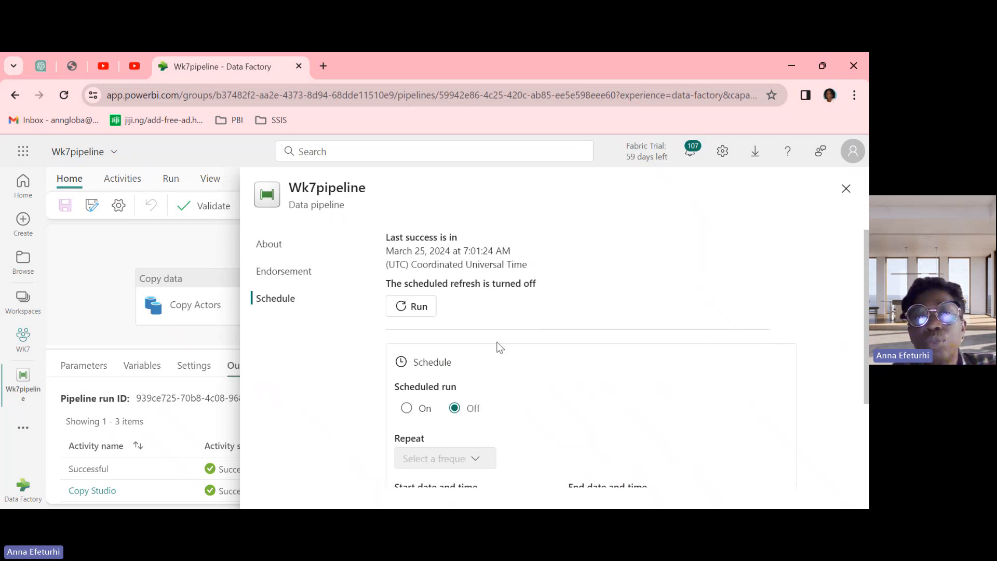
{"action": "scroll", "coordinate": [514, 403], "scroll_direction": "down", "scroll_amount": 3}
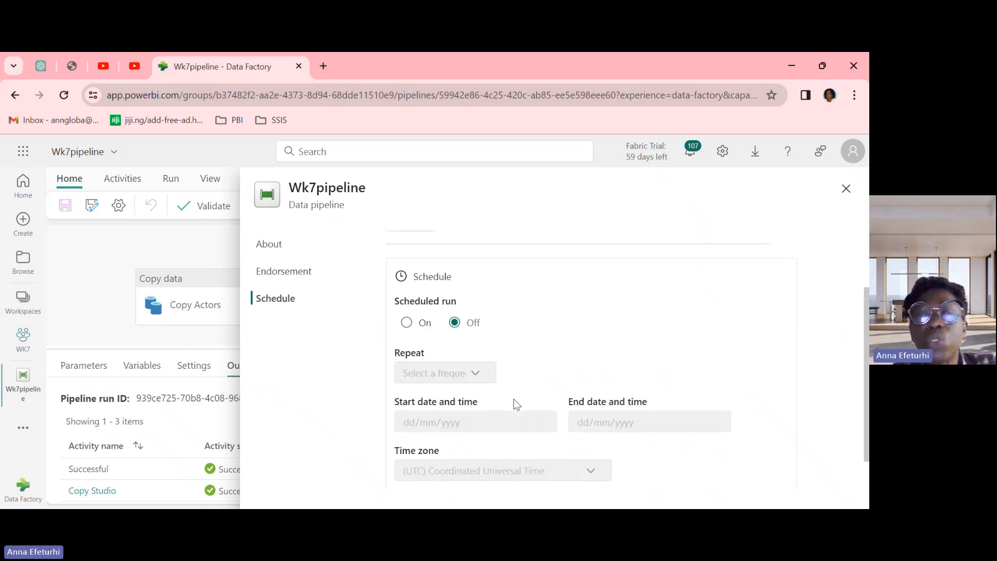
{"action": "left_click", "coordinate": [407, 326]}
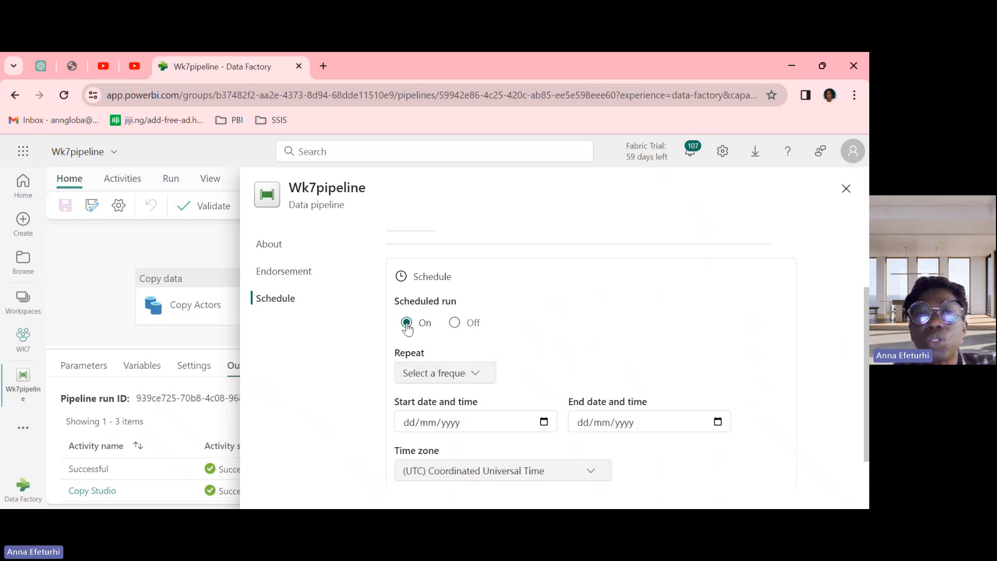
{"action": "left_click", "coordinate": [476, 376]}
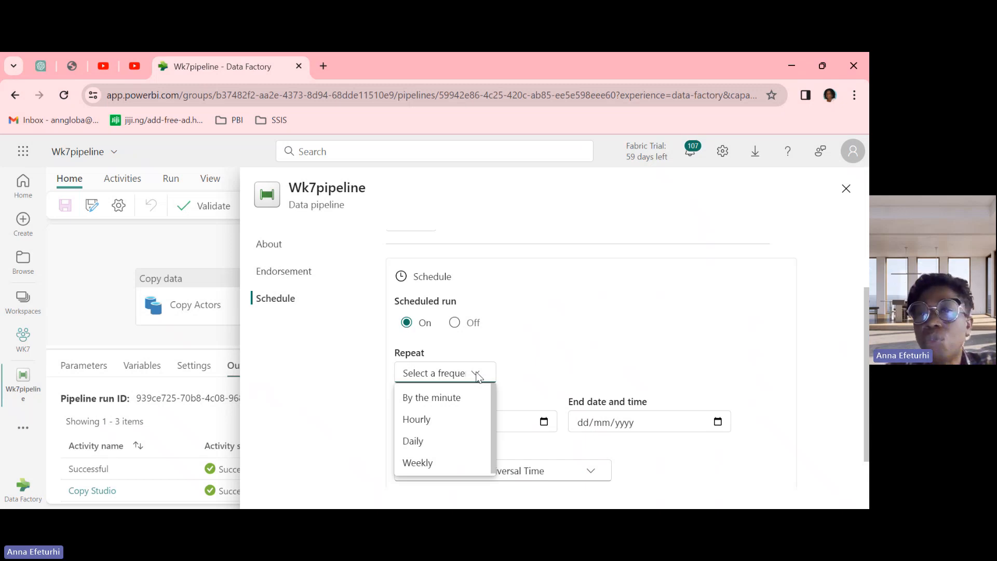
{"action": "left_click", "coordinate": [436, 406]}
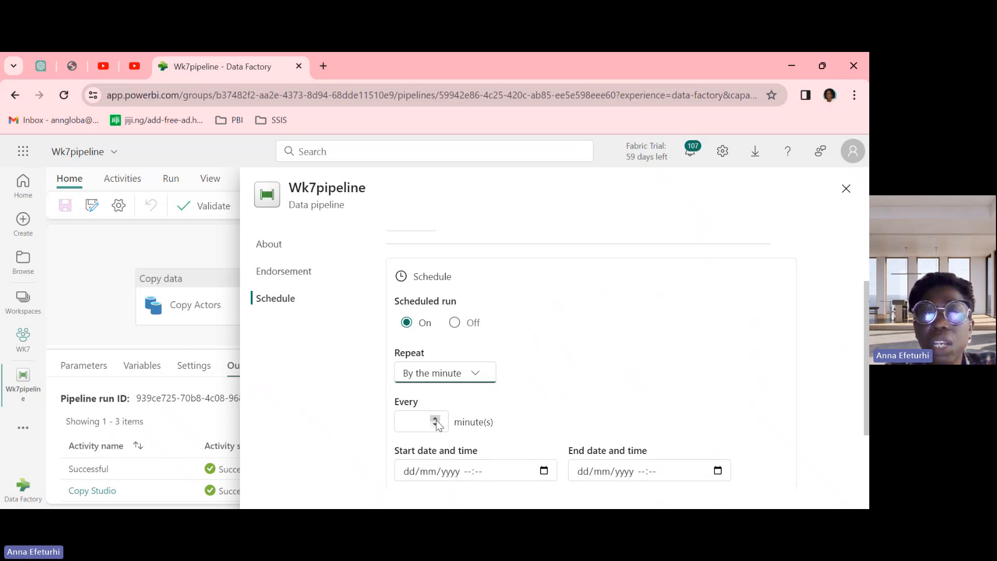
{"action": "left_click", "coordinate": [436, 420]}
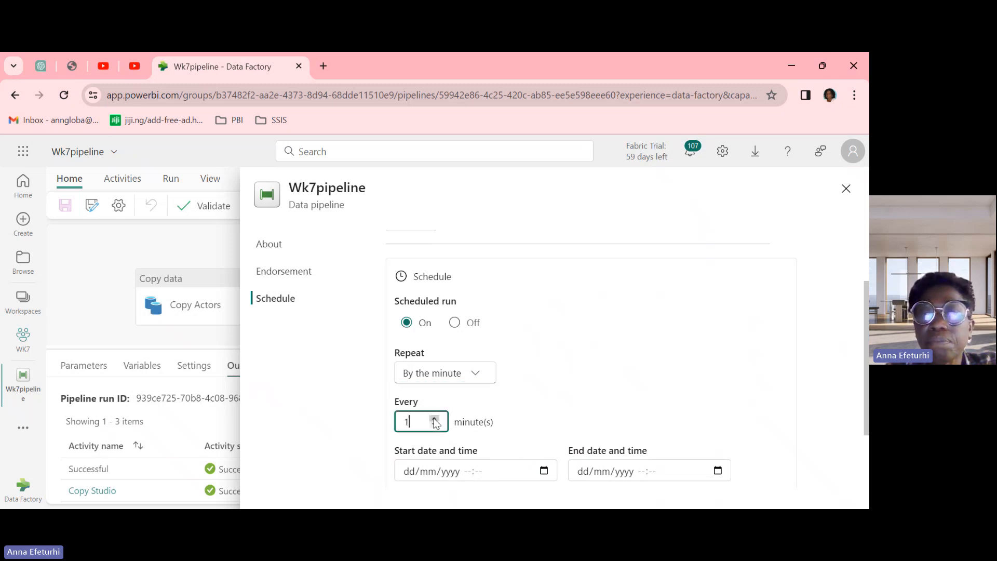
{"action": "left_click", "coordinate": [436, 420]}
{"action": "scroll", "coordinate": [522, 448], "scroll_direction": "down", "scroll_amount": 2}
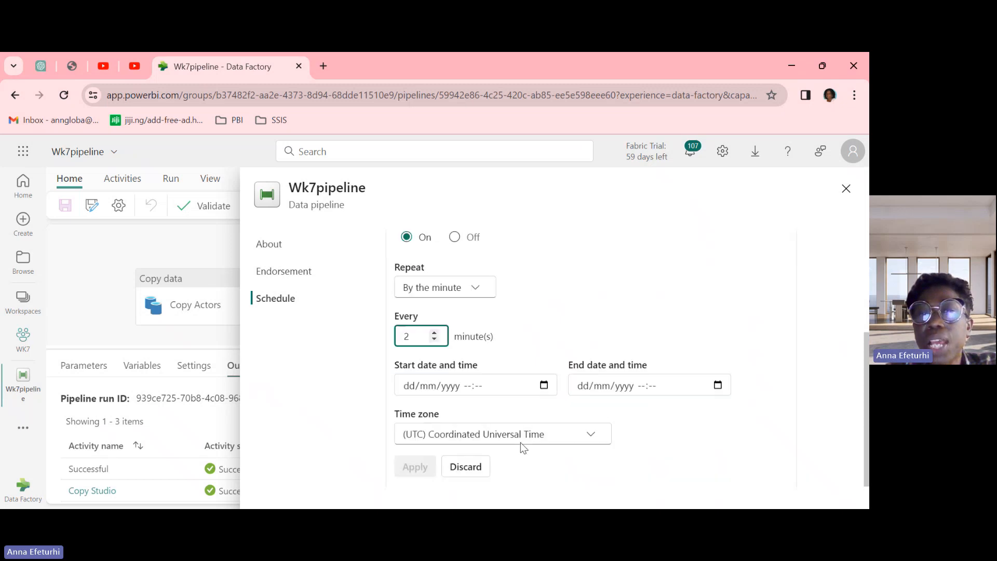
Set the schedule from 25/03/2024 08:00 to 25/03/2024 08:10 in (UTC+01:00) West Central Africa time, apply it and close the settings
{"action": "left_click", "coordinate": [541, 388]}
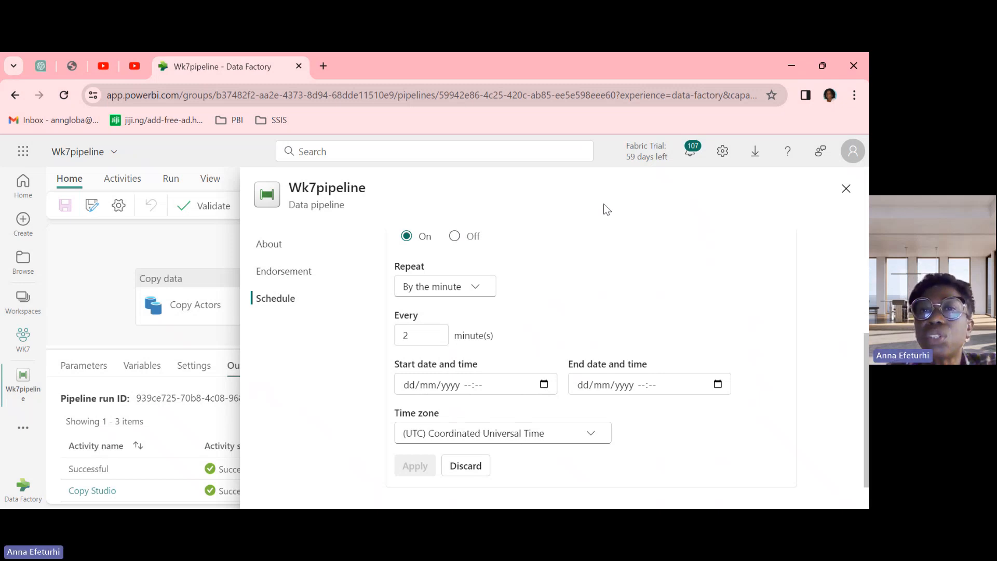
{"action": "left_click", "coordinate": [601, 227]}
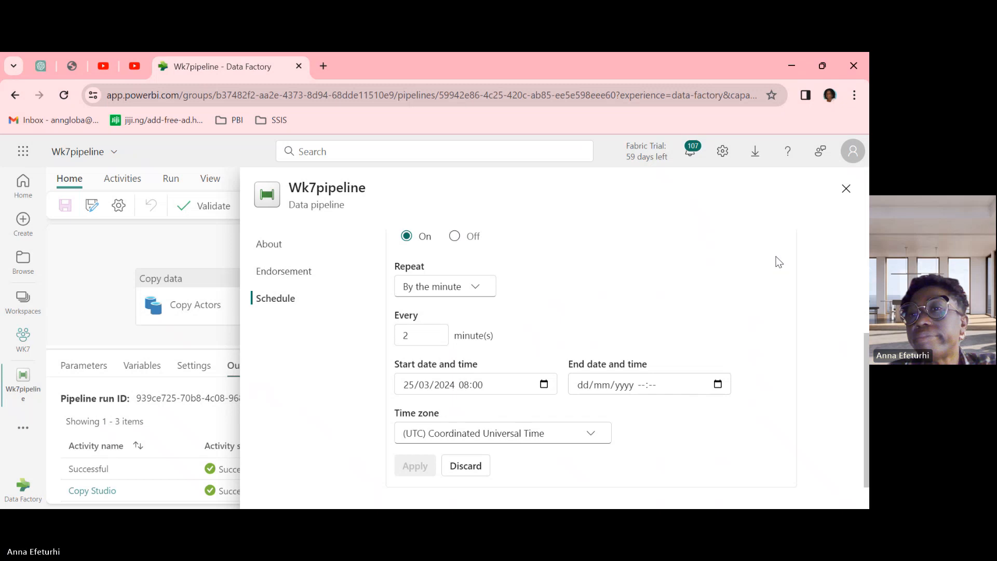
{"action": "left_click", "coordinate": [776, 347]}
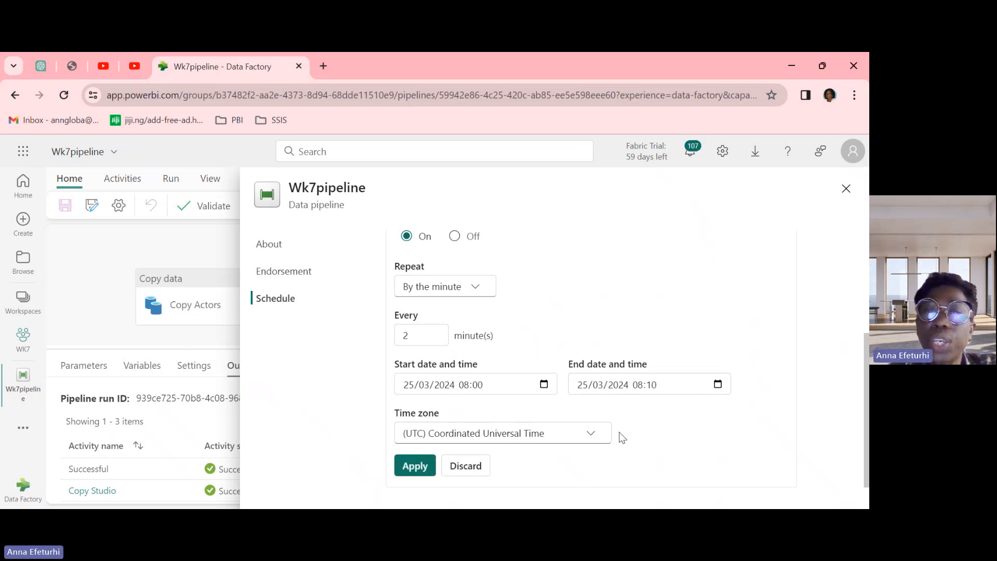
{"action": "left_click", "coordinate": [590, 438]}
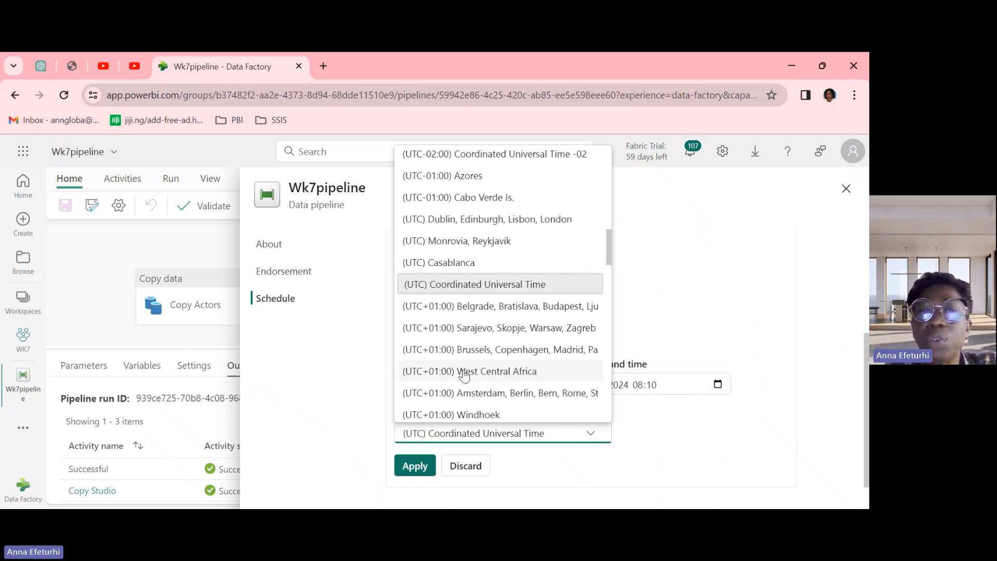
{"action": "left_click", "coordinate": [492, 379]}
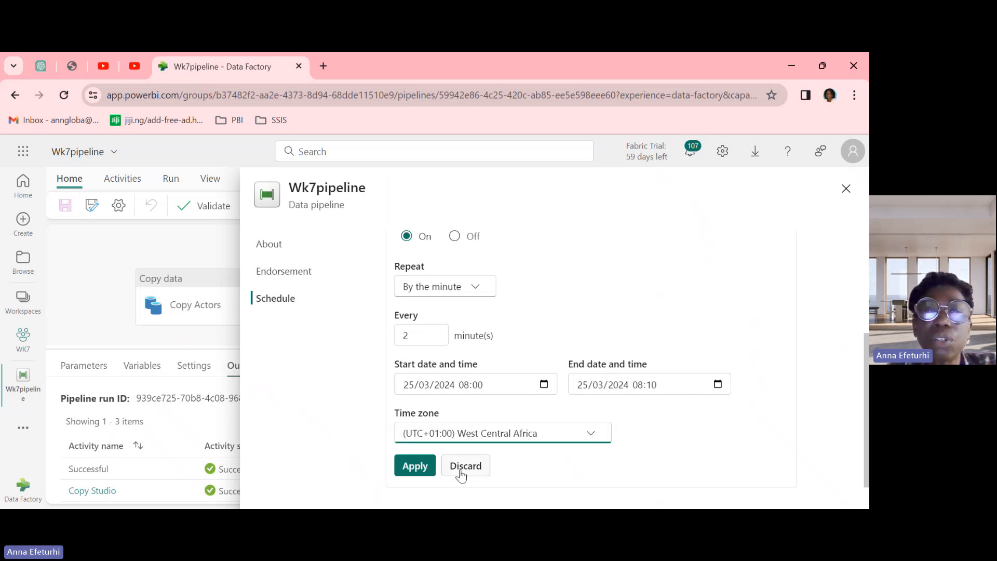
{"action": "left_click", "coordinate": [414, 475]}
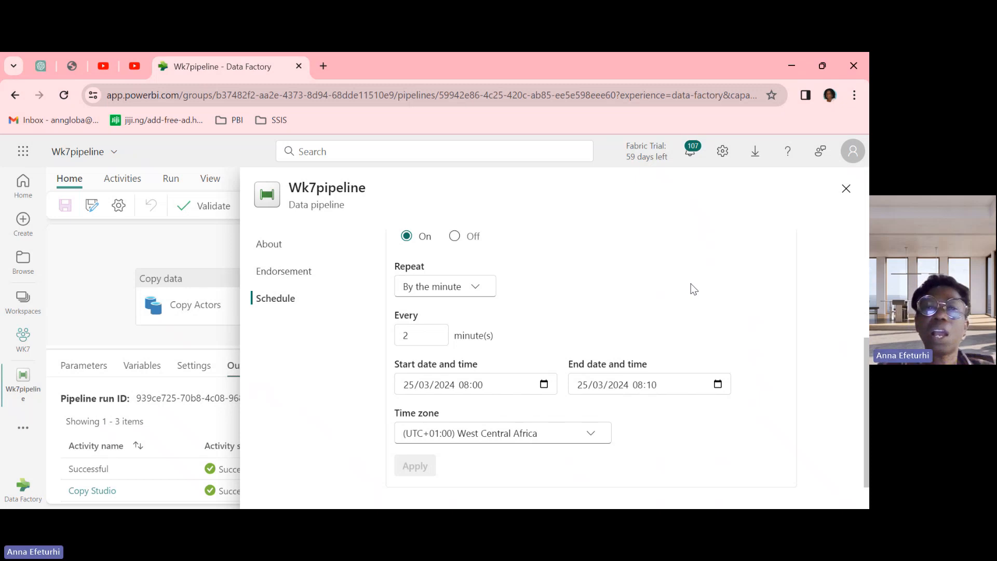
{"action": "left_click", "coordinate": [847, 189]}
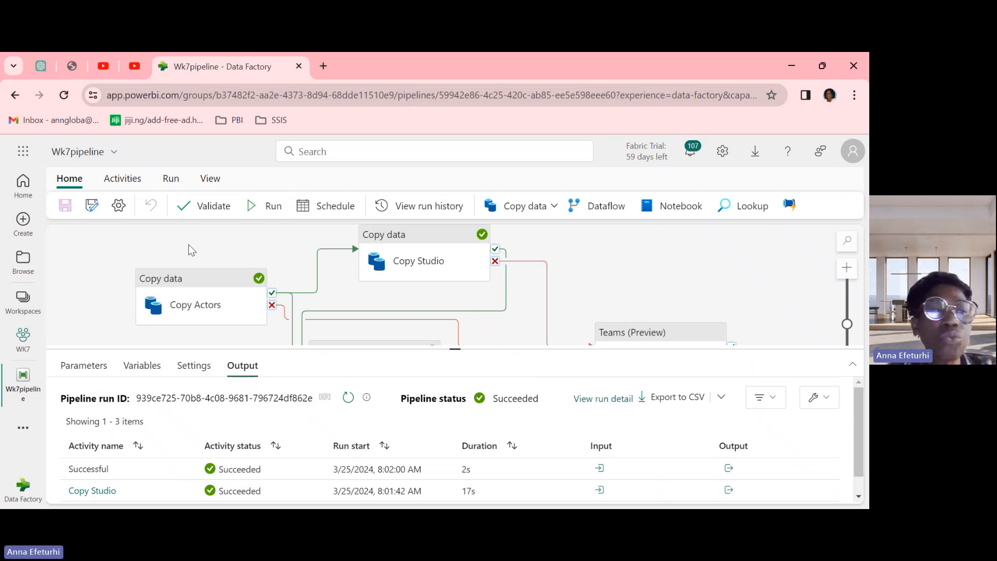
Open the Wk7Lakehouse SQL analytics endpoint from the WK7 workspace and preview the copied Studio table
{"action": "left_click", "coordinate": [24, 343]}
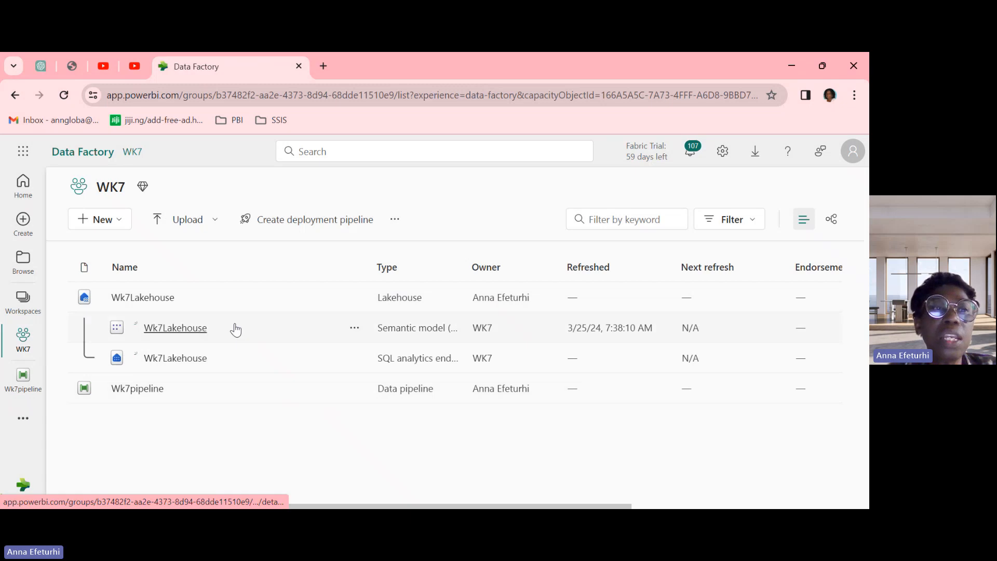
{"action": "left_click", "coordinate": [178, 361]}
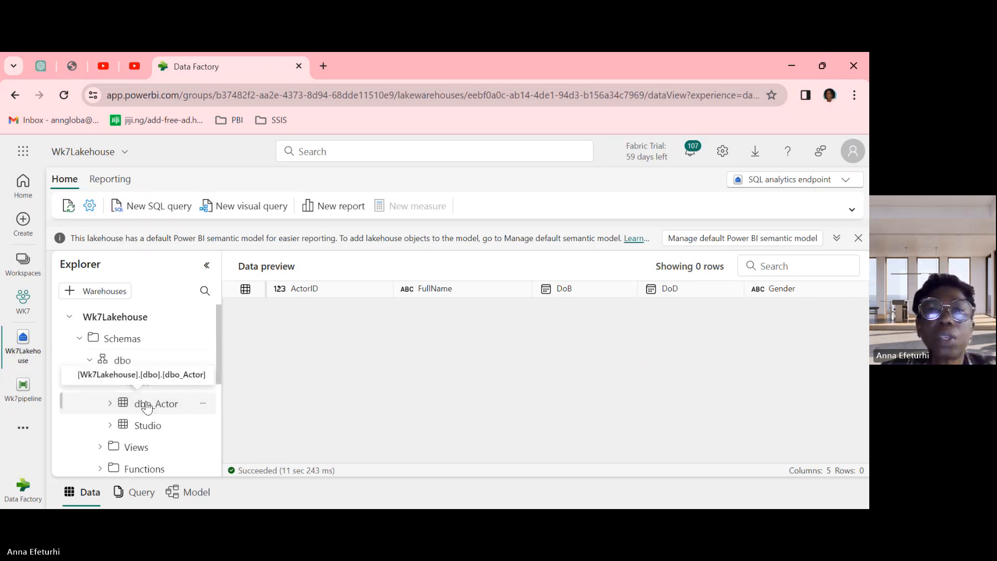
{"action": "left_click", "coordinate": [136, 431]}
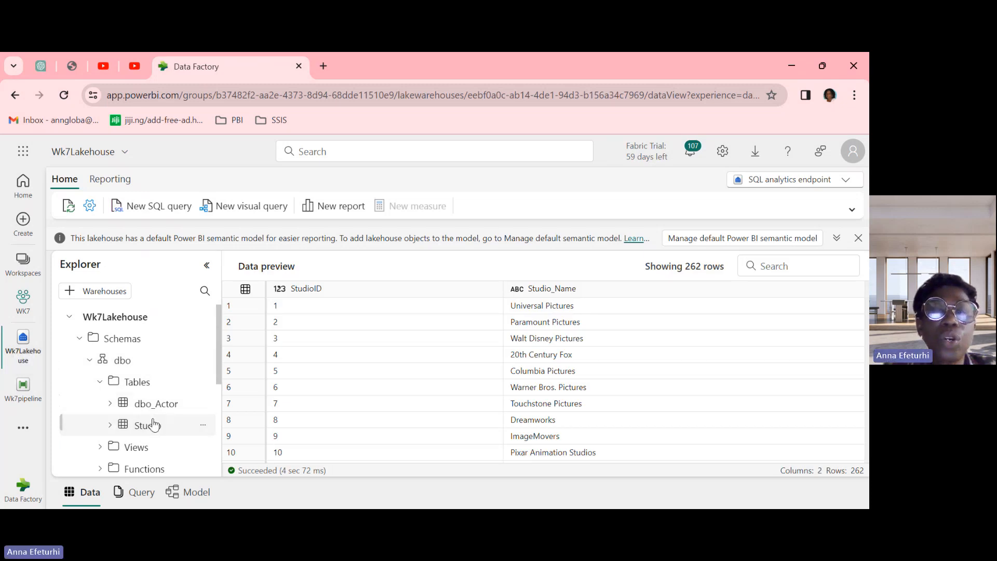
{"action": "left_click", "coordinate": [514, 345]}
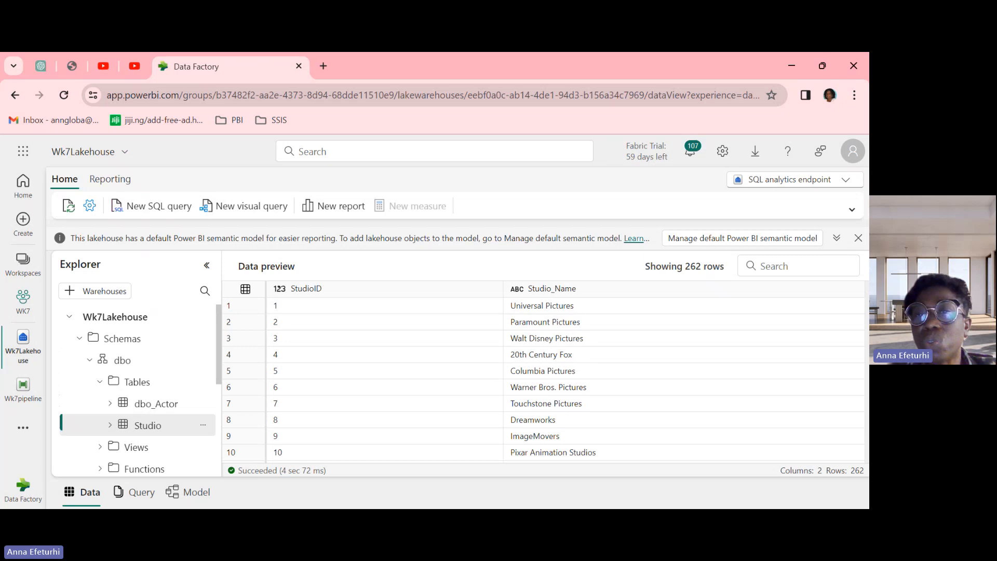
Switch to SQL Server Management Studio and add the query Select * from [dbo].[Studio] below the Actor query
{"action": "key", "text": "alt+Tab"}
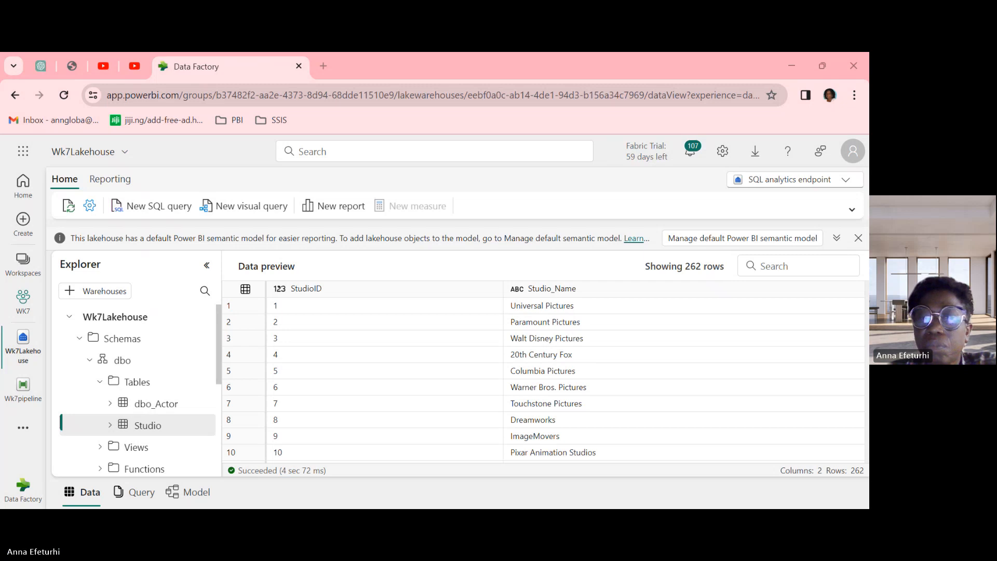
{"action": "key", "text": "alt+Tab"}
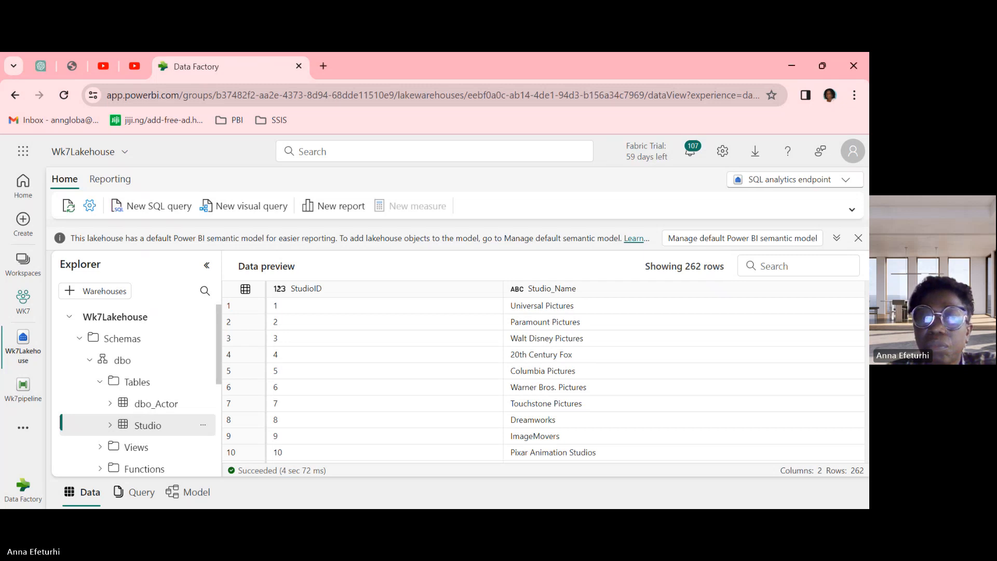
{"action": "key", "text": "alt+Tab"}
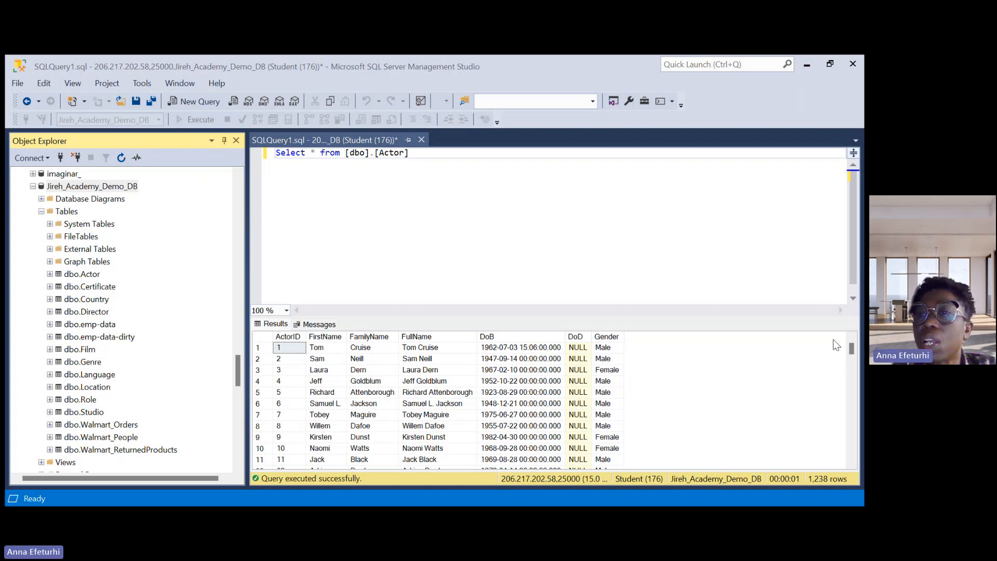
{"action": "left_click", "coordinate": [464, 404]}
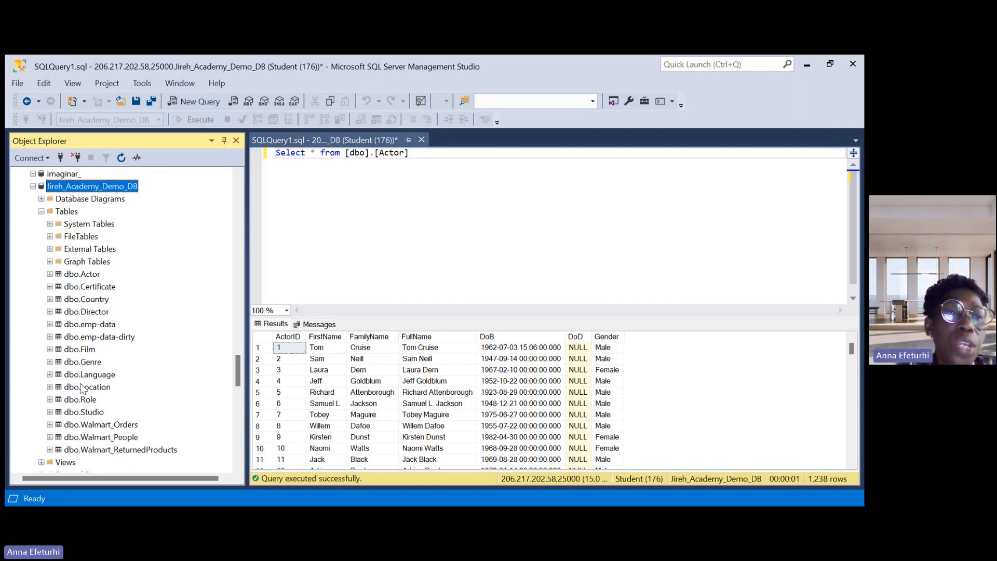
{"action": "left_click", "coordinate": [82, 415]}
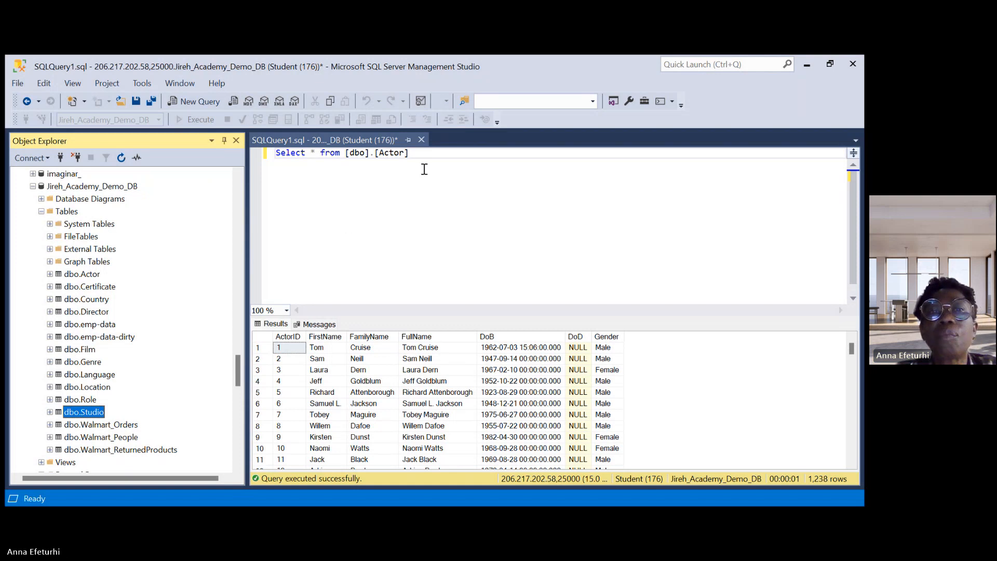
{"action": "left_click", "coordinate": [431, 155]}
{"action": "key", "text": "Return"}
{"action": "key", "text": "Return"}
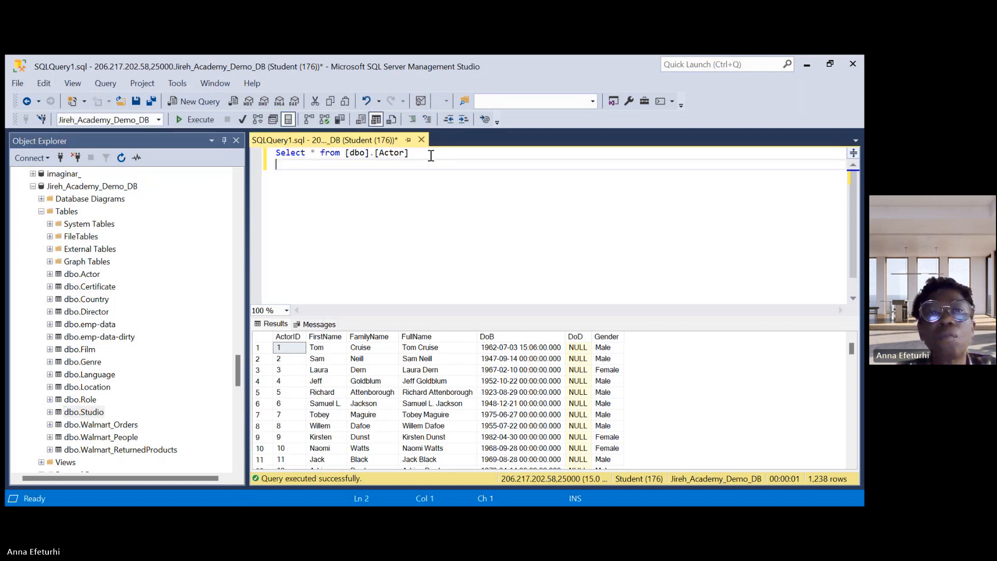
{"action": "type", "text": "Select "}
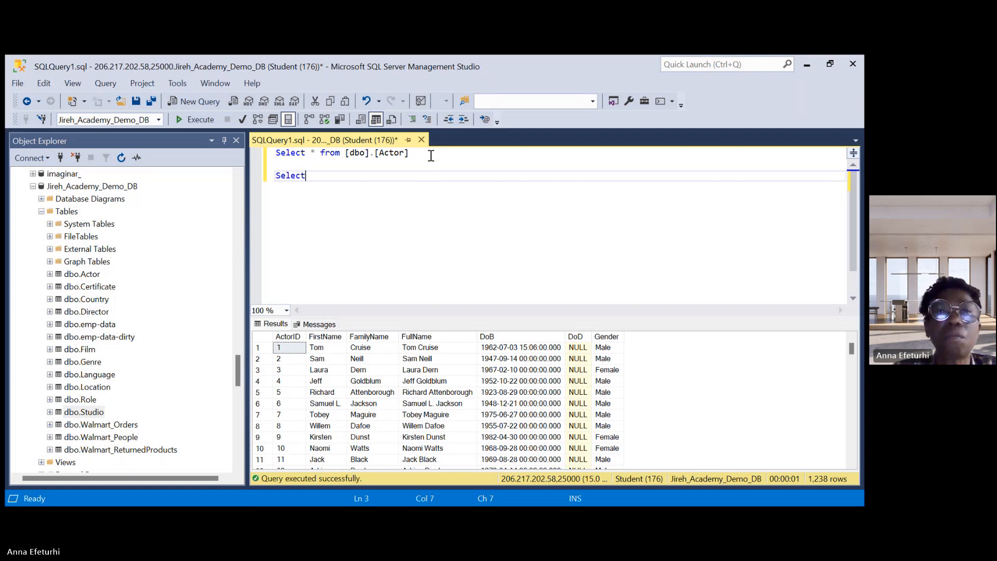
{"action": "type", "text": "*"}
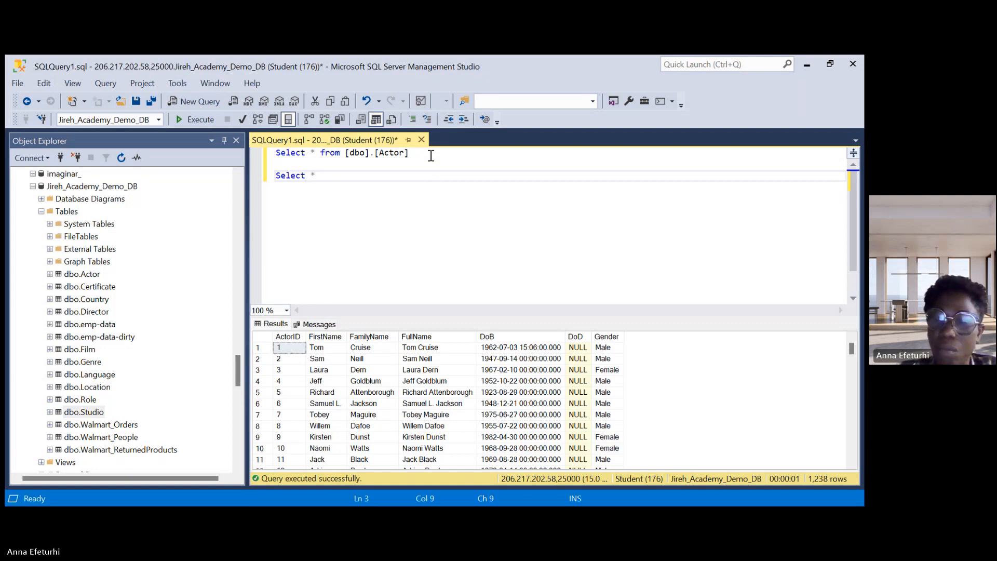
{"action": "type", "text": " f"}
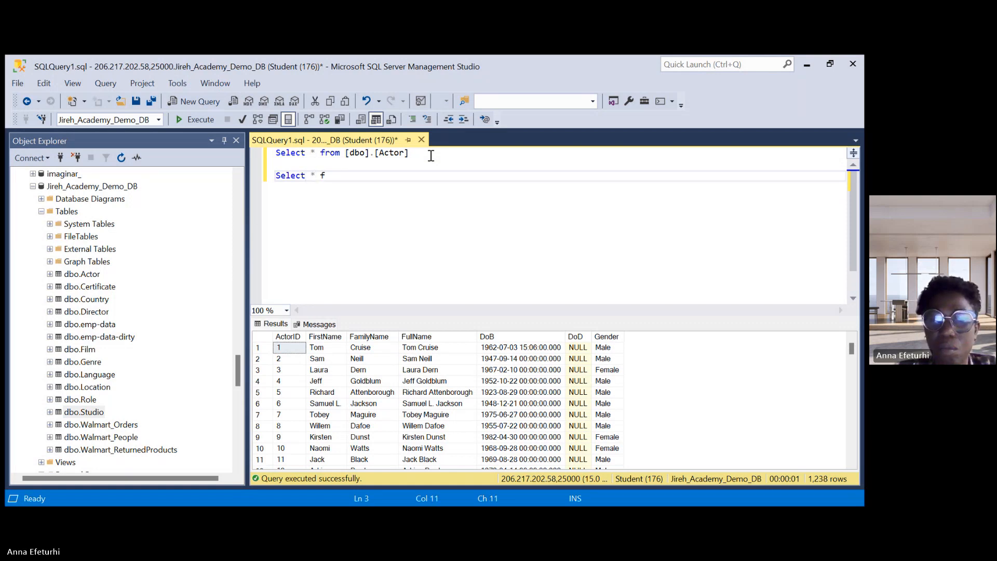
{"action": "type", "text": "rom v"}
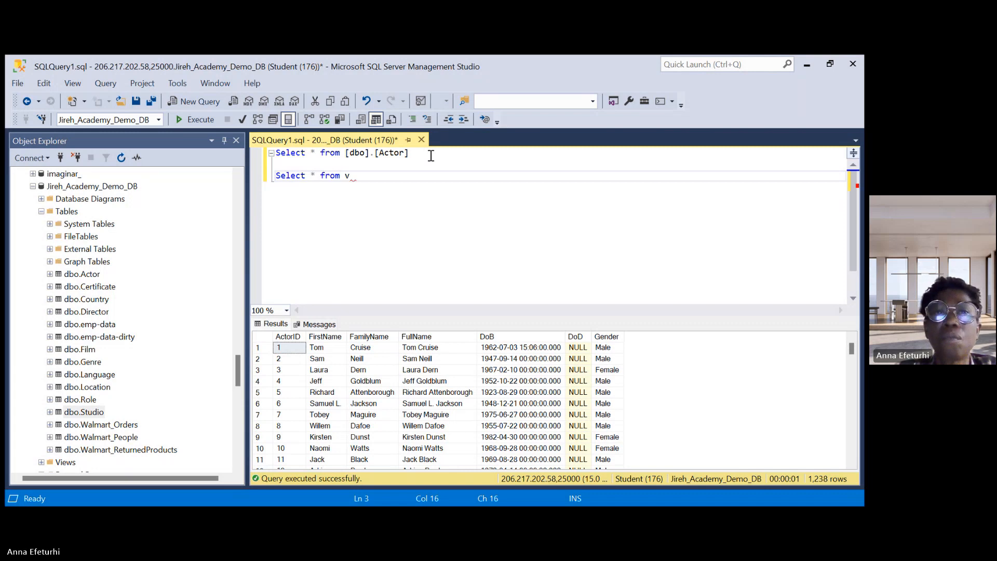
{"action": "key", "text": "BackSpace"}
{"action": "type", "text": "[dbo].[Studio]"}
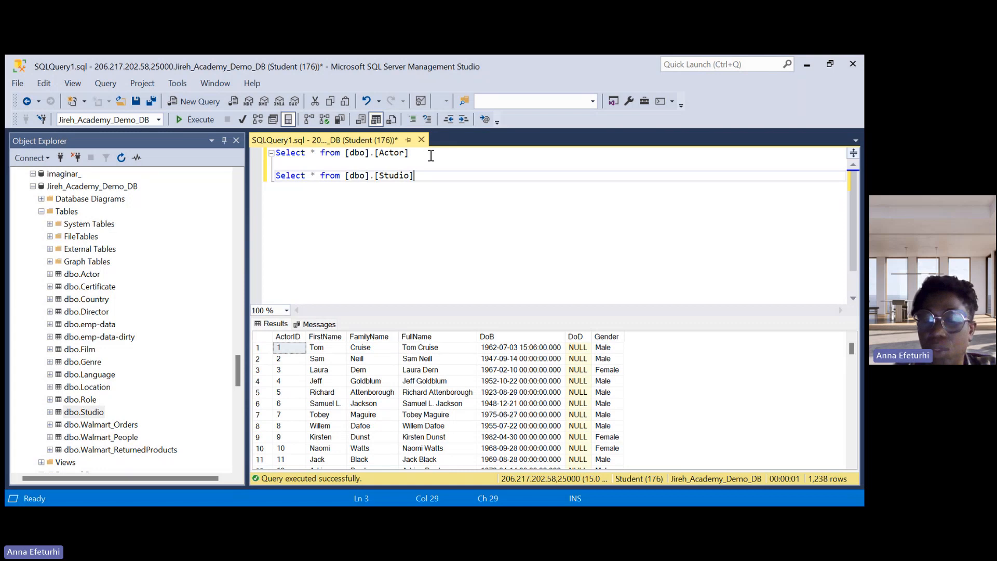
Execute only the Studio query against Jireh_Academy_Demo_DB
{"action": "key", "text": "shift+Left"}
{"action": "key", "text": "shift+Left"}
{"action": "key", "text": "shift+Left"}
{"action": "key", "text": "shift+Left"}
{"action": "key", "text": "shift+Left"}
{"action": "key", "text": "shift+Left"}
{"action": "key", "text": "shift+Left"}
{"action": "key", "text": "shift+Left"}
{"action": "key", "text": "shift+Left"}
{"action": "key", "text": "shift+Left"}
{"action": "key", "text": "shift+Left"}
{"action": "key", "text": "shift+Left"}
{"action": "key", "text": "shift+Left"}
{"action": "key", "text": "shift+Left"}
{"action": "key", "text": "shift+Left"}
{"action": "key", "text": "shift+Left"}
{"action": "key", "text": "shift+Left"}
{"action": "key", "text": "shift+Left"}
{"action": "key", "text": "shift+Left"}
{"action": "key", "text": "shift+Left"}
{"action": "key", "text": "shift+Left"}
{"action": "key", "text": "shift+Left"}
{"action": "key", "text": "shift+Left"}
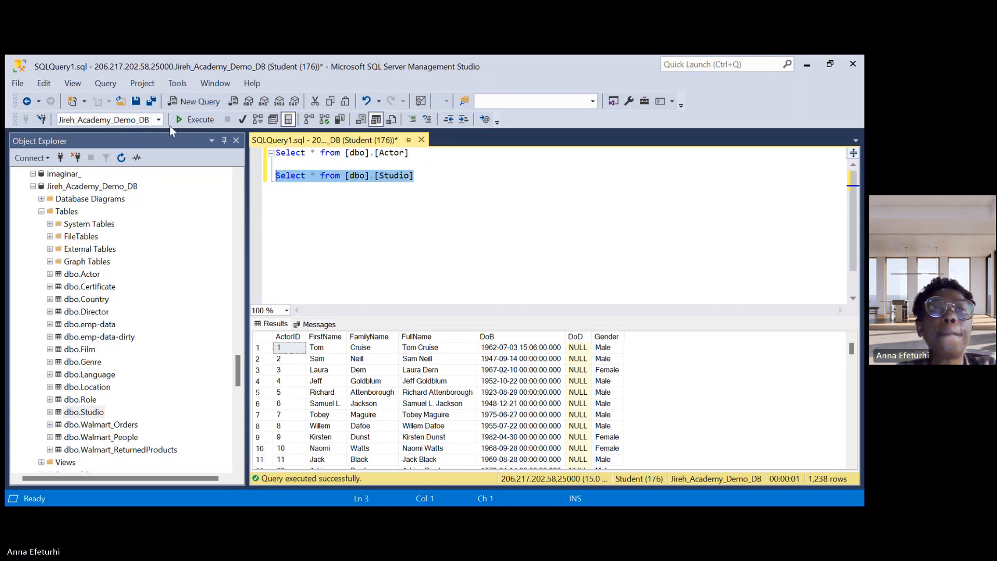
{"action": "left_click", "coordinate": [195, 118]}
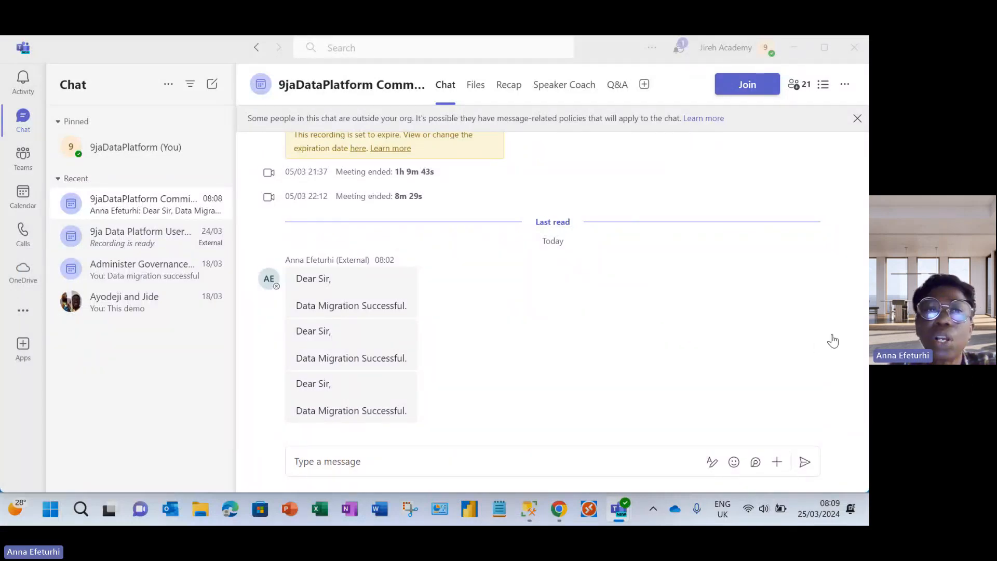
Check the data migration messages in the Teams chat, then return to Chrome and review the Studio table preview in Wk7Lakehouse
{"action": "mouse_move", "coordinate": [323, 304]}
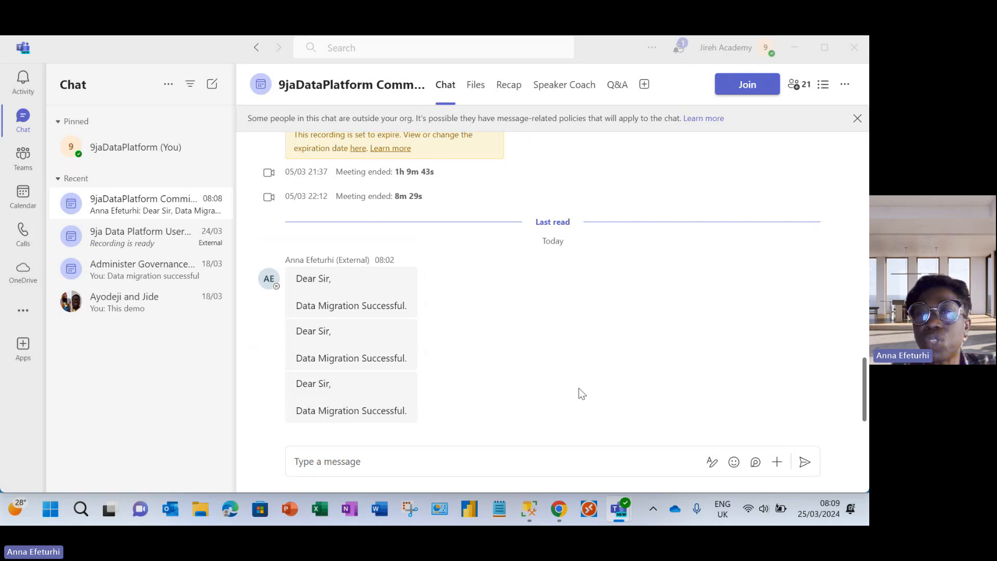
{"action": "mouse_move", "coordinate": [559, 509]}
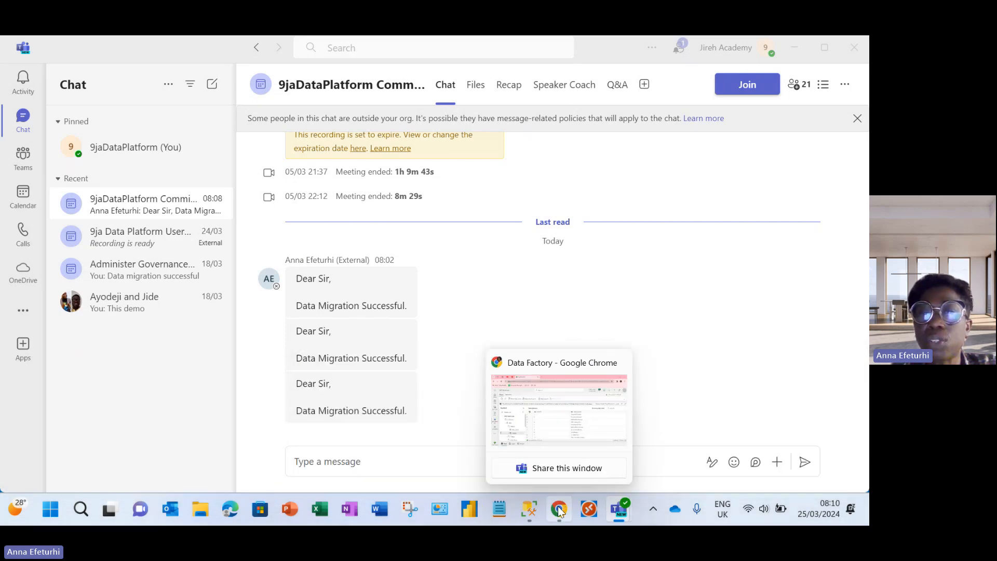
{"action": "left_click", "coordinate": [566, 427]}
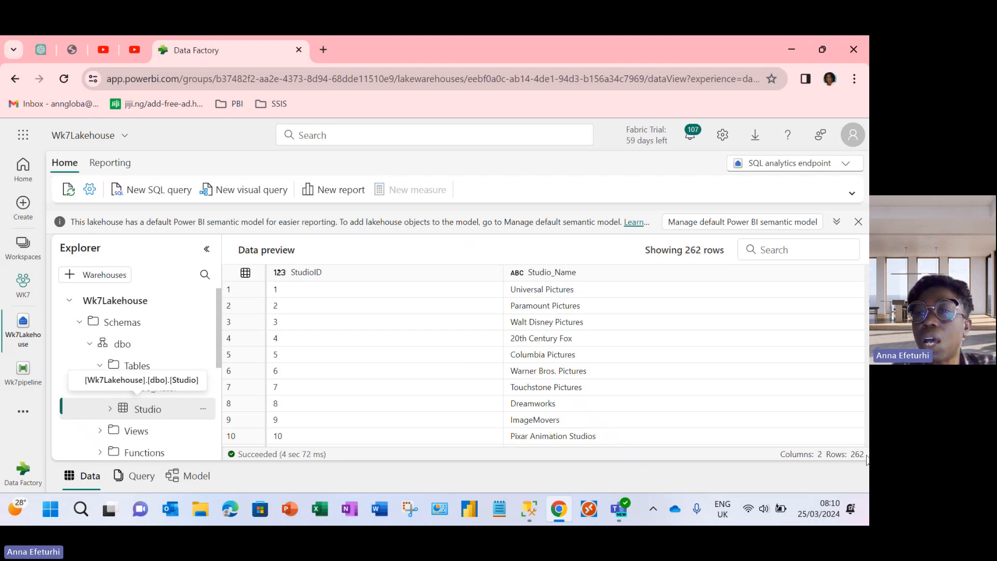
{"action": "left_click", "coordinate": [664, 394]}
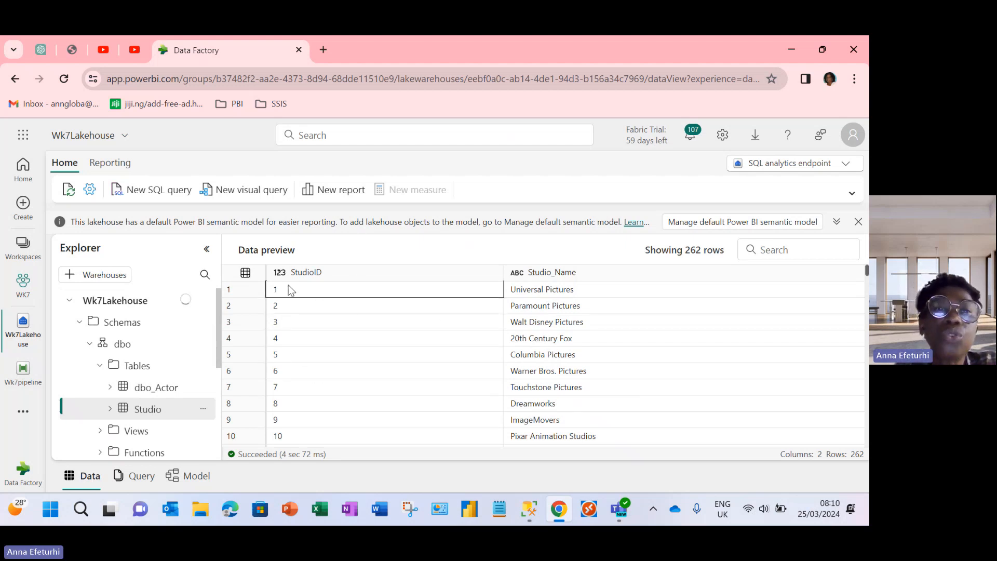
Try to create a new report from Wk7Lakehouse with all available tables, then browse the Studio preview
{"action": "left_click", "coordinate": [332, 191]}
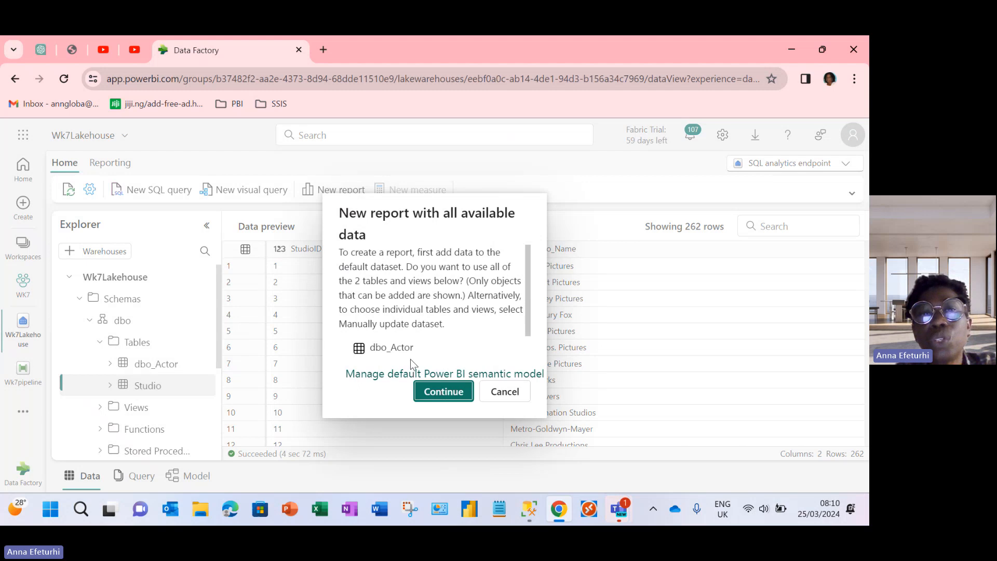
{"action": "left_click", "coordinate": [443, 393]}
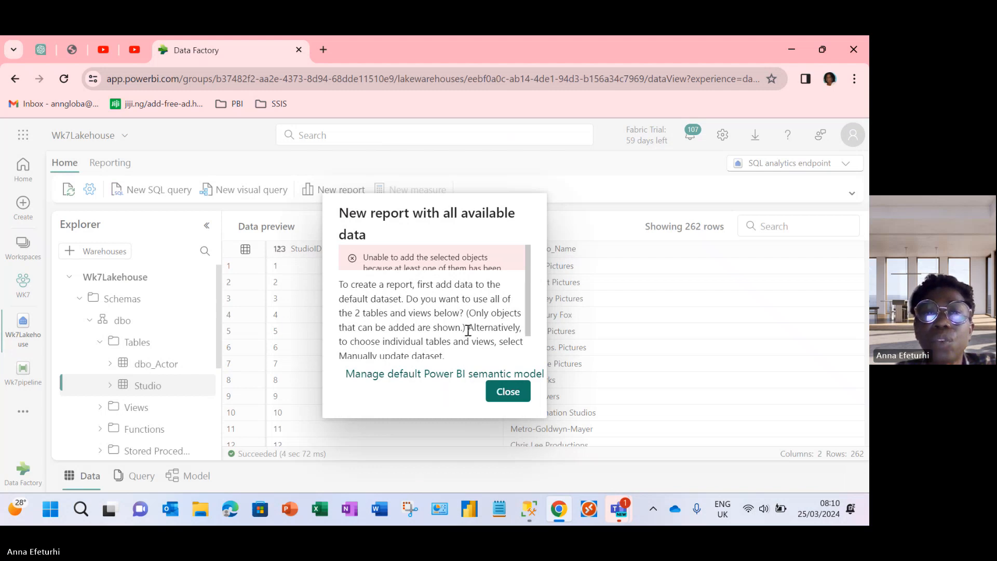
{"action": "scroll", "coordinate": [468, 331], "scroll_direction": "down", "scroll_amount": 1}
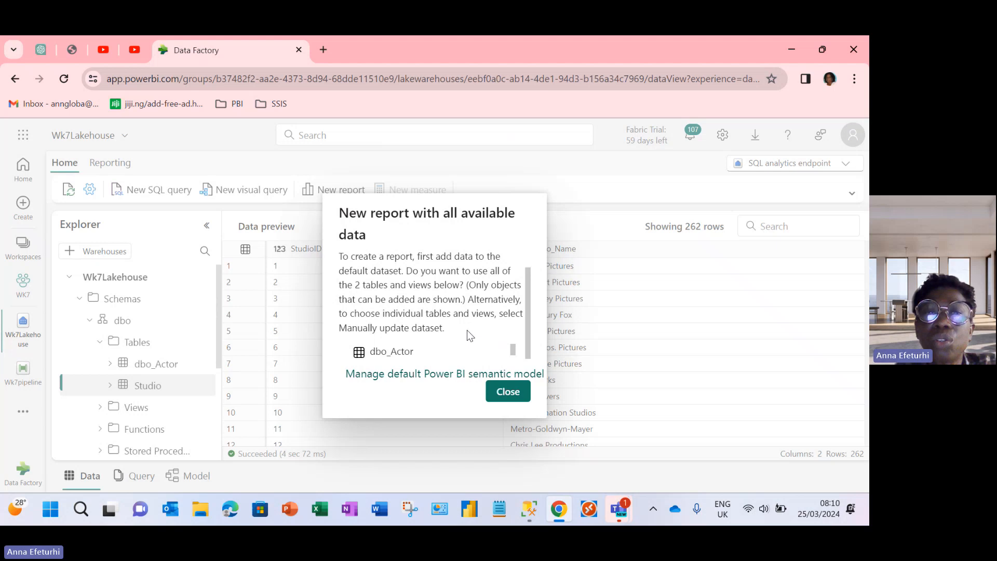
{"action": "left_click", "coordinate": [507, 393]}
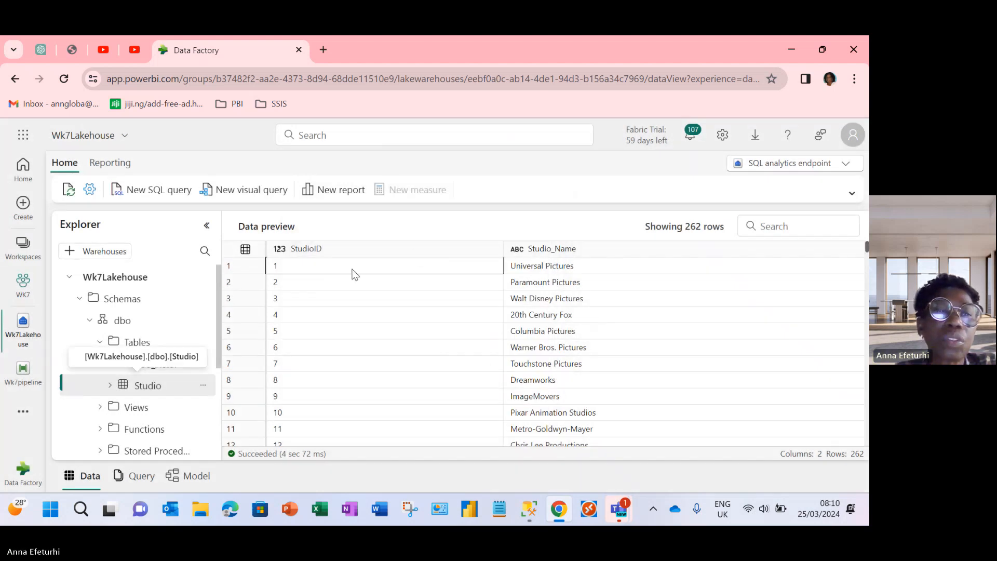
{"action": "scroll", "coordinate": [376, 339], "scroll_direction": "down", "scroll_amount": 5}
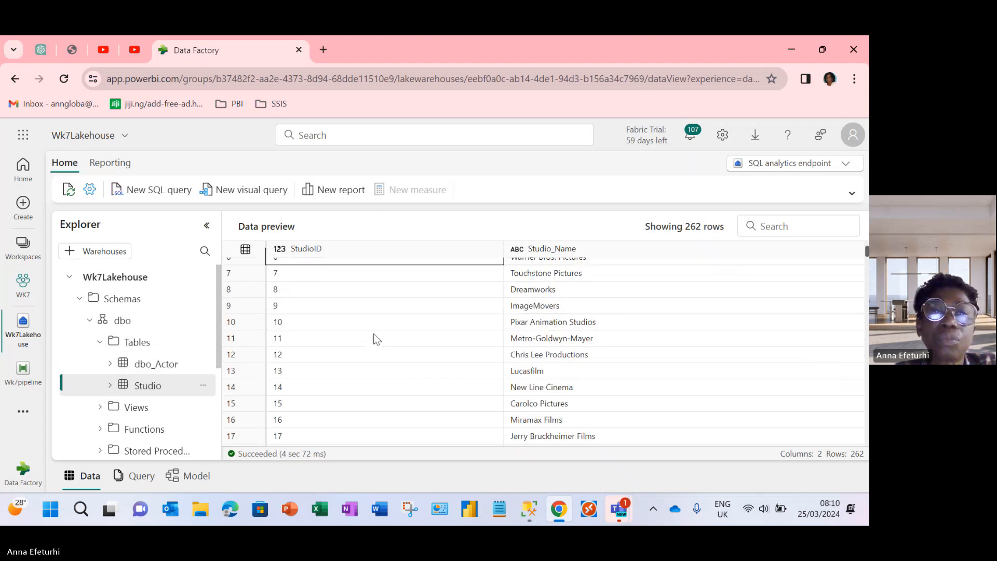
{"action": "scroll", "coordinate": [375, 336], "scroll_direction": "up", "scroll_amount": 5}
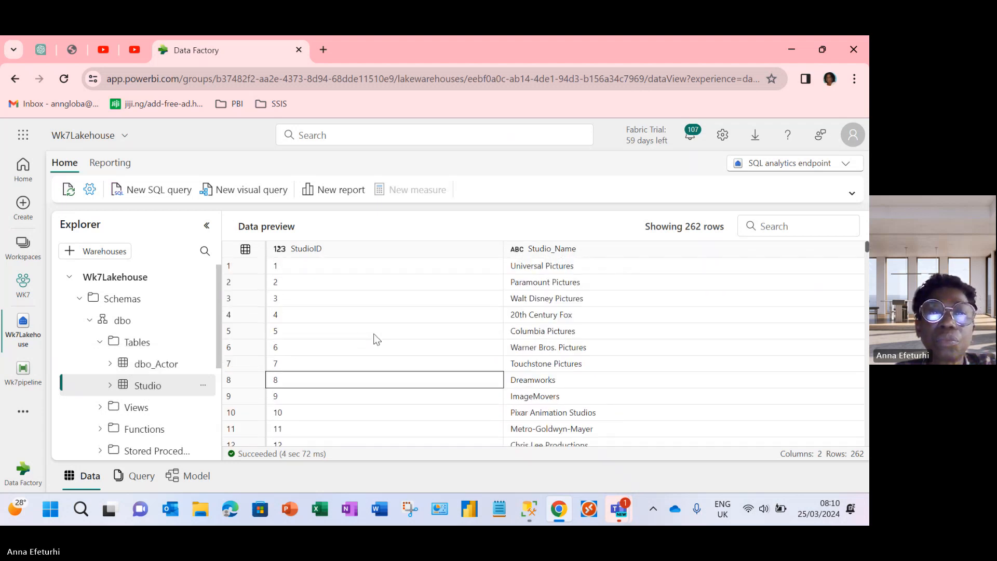
Create a new report from Wk7Lakehouse with the dbo_Actor and Studio tables, and collapse the report's filters area
{"action": "left_click", "coordinate": [334, 193]}
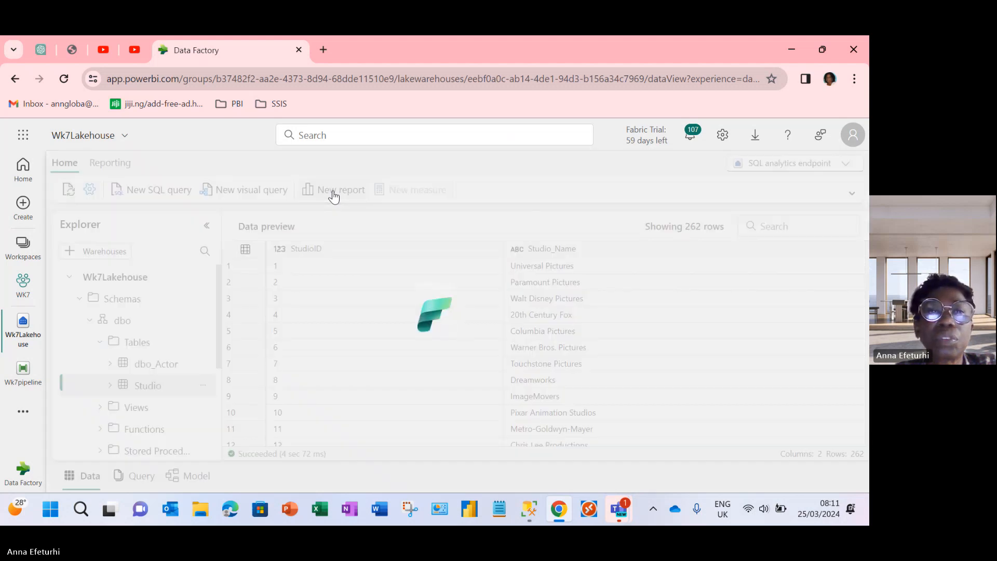
{"action": "scroll", "coordinate": [447, 357], "scroll_direction": "down", "scroll_amount": 1}
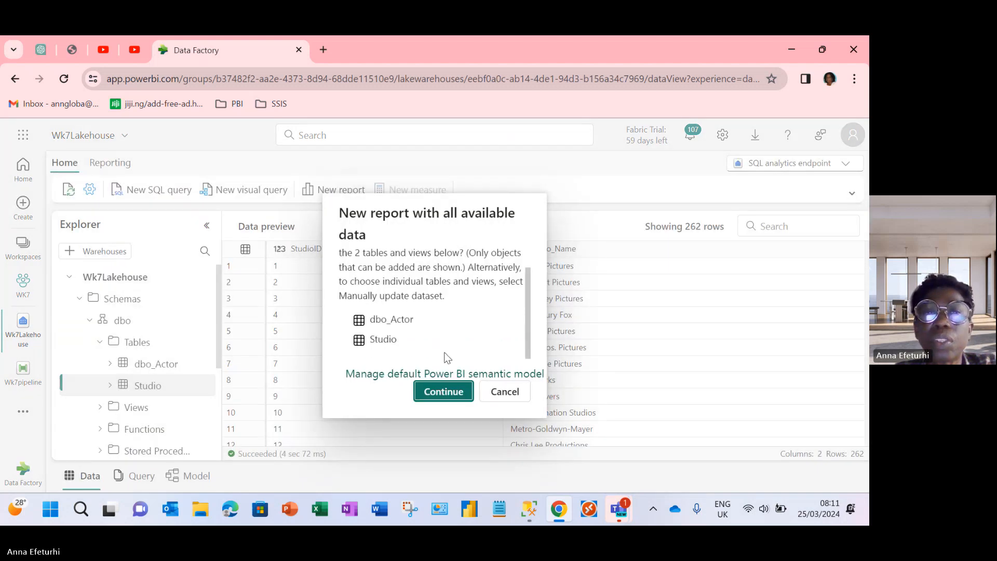
{"action": "left_click", "coordinate": [442, 393]}
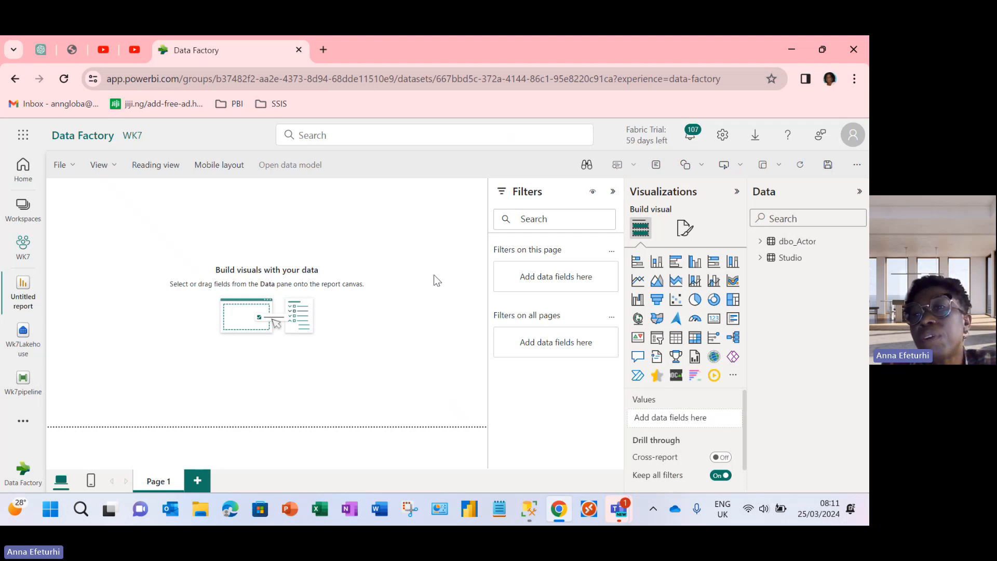
{"action": "left_click", "coordinate": [611, 195]}
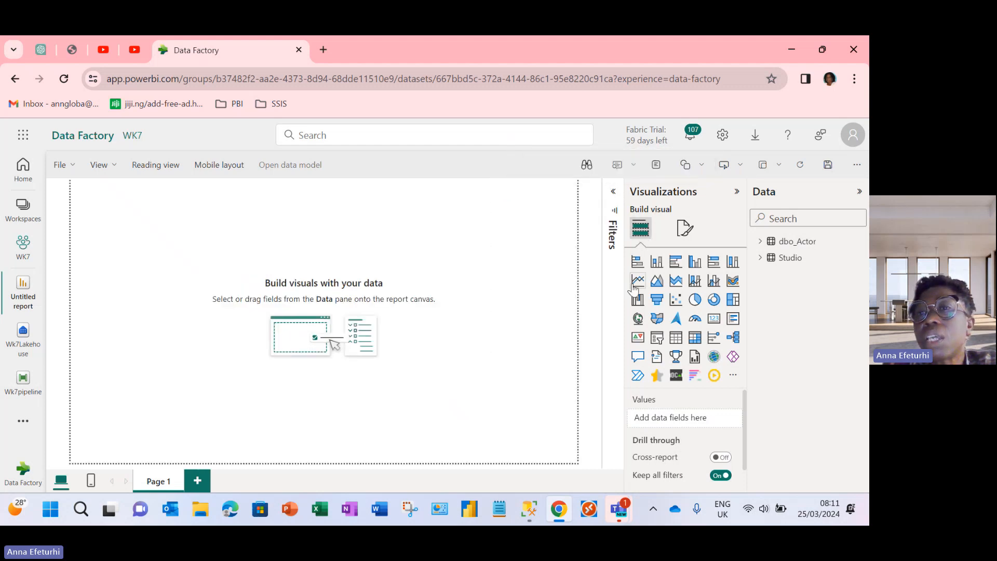
Add a donut chart showing the sum of ActorID by Gender from the dbo_Actor table
{"action": "left_click", "coordinate": [761, 259]}
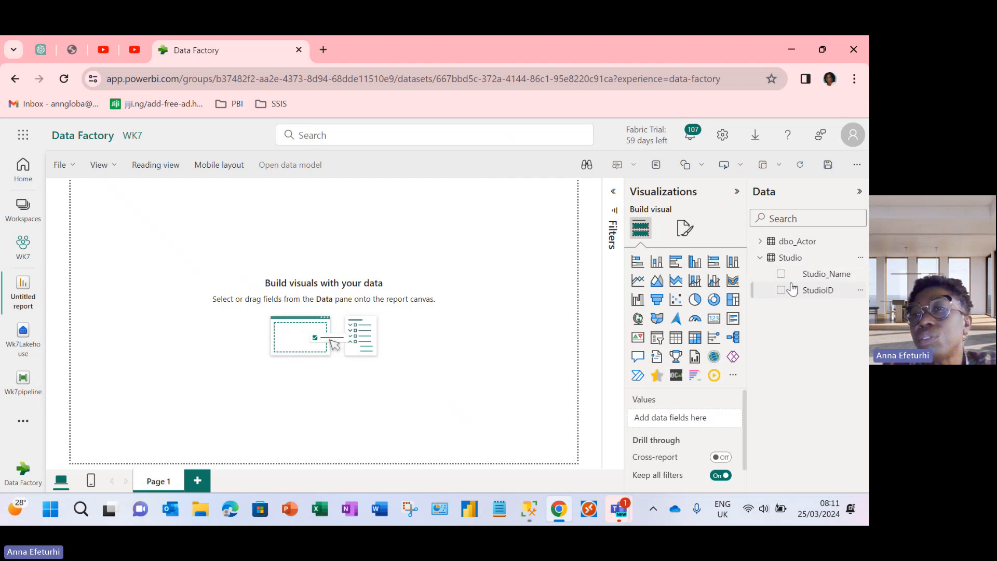
{"action": "left_click", "coordinate": [760, 258]}
{"action": "left_click", "coordinate": [760, 242]}
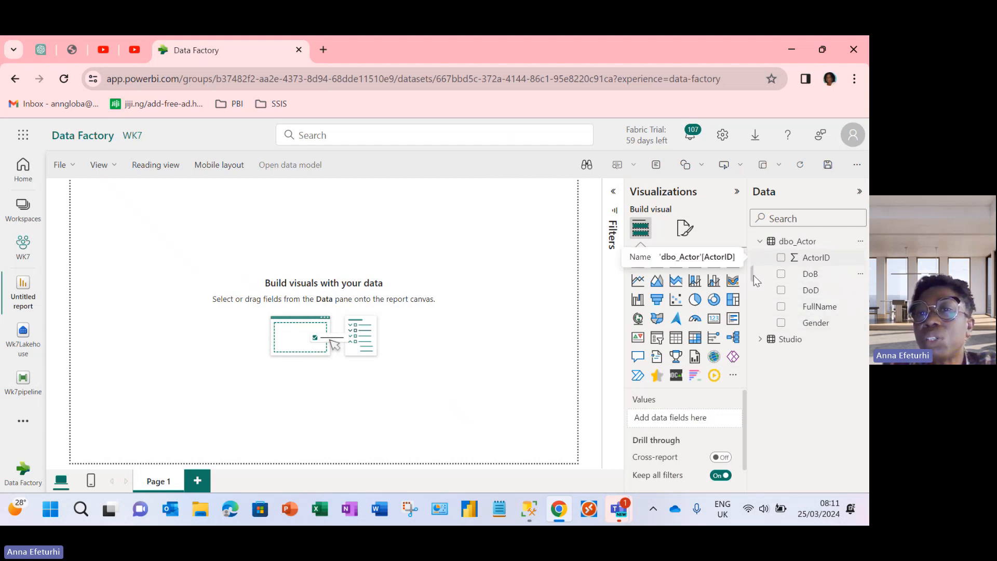
{"action": "left_click", "coordinate": [714, 300]}
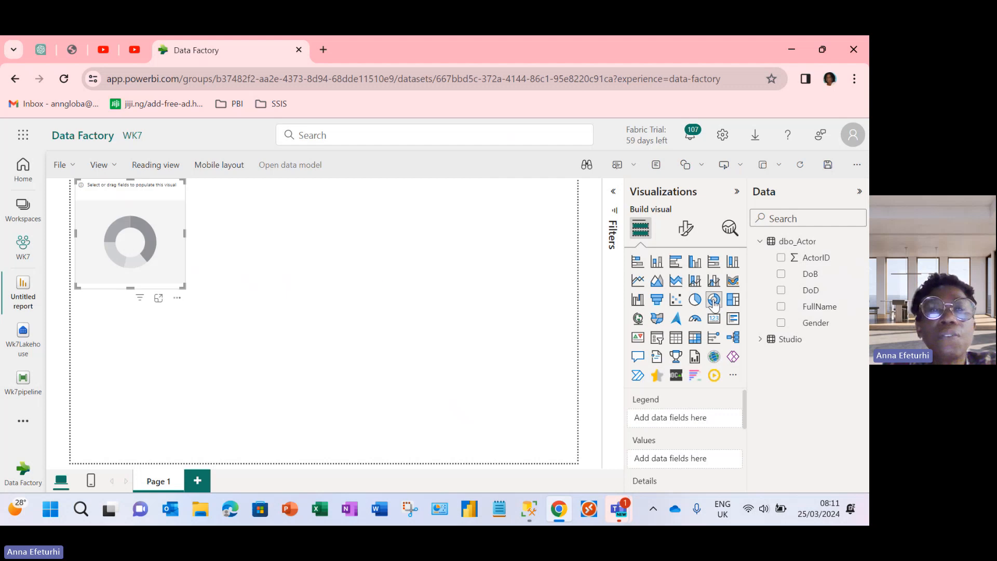
{"action": "left_click", "coordinate": [782, 259]}
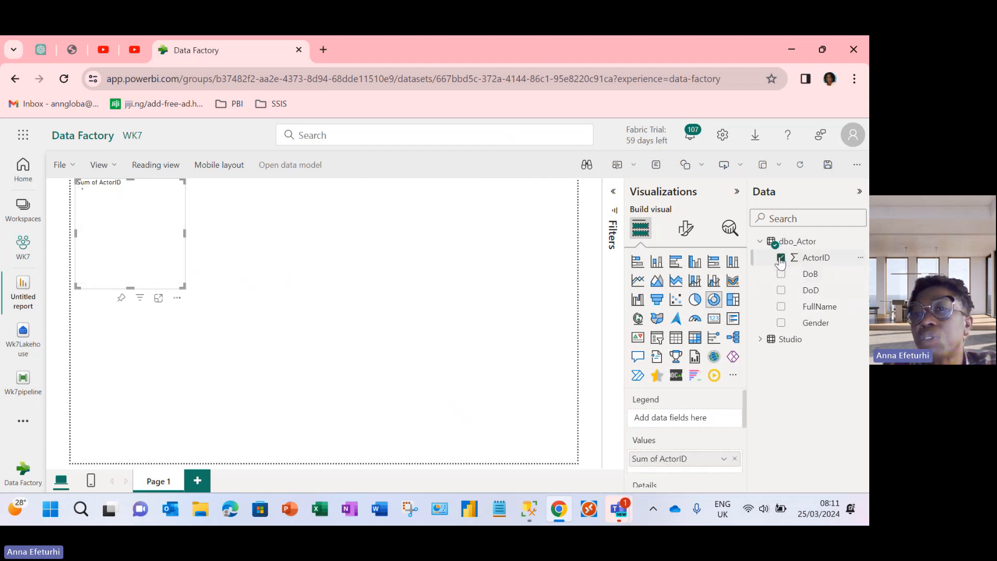
{"action": "left_click", "coordinate": [781, 324]}
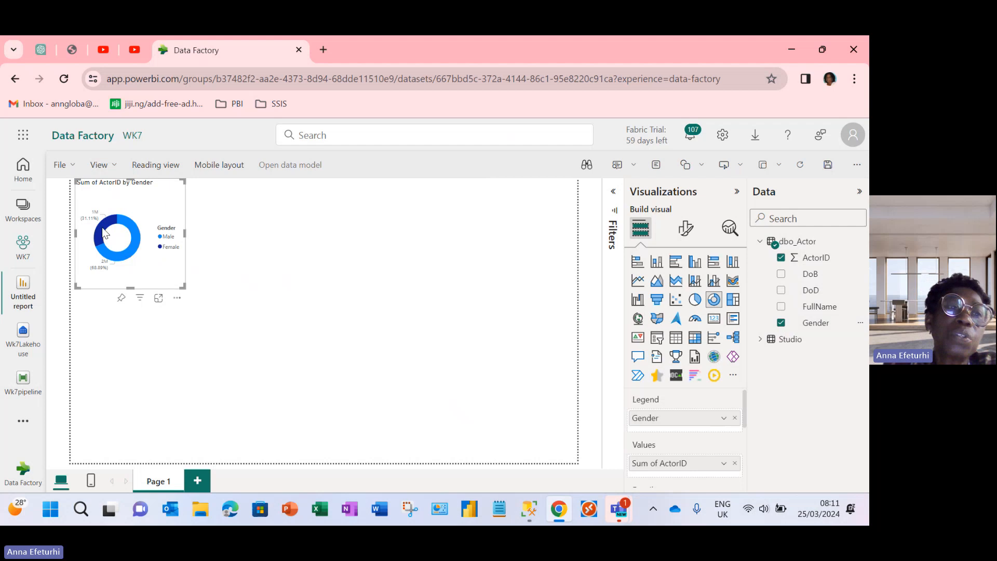
{"action": "mouse_move", "coordinate": [104, 233]}
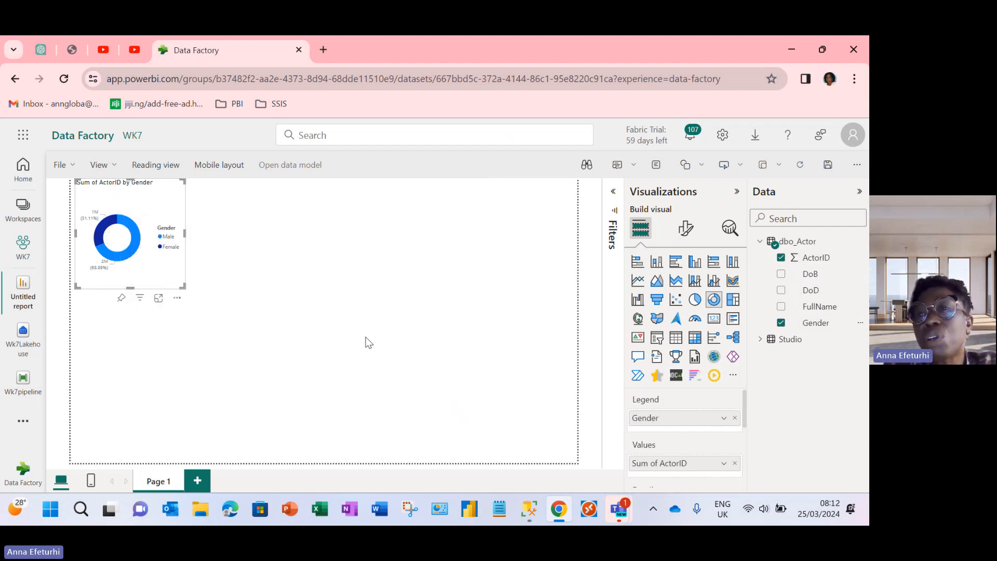
{"action": "left_click", "coordinate": [469, 358]}
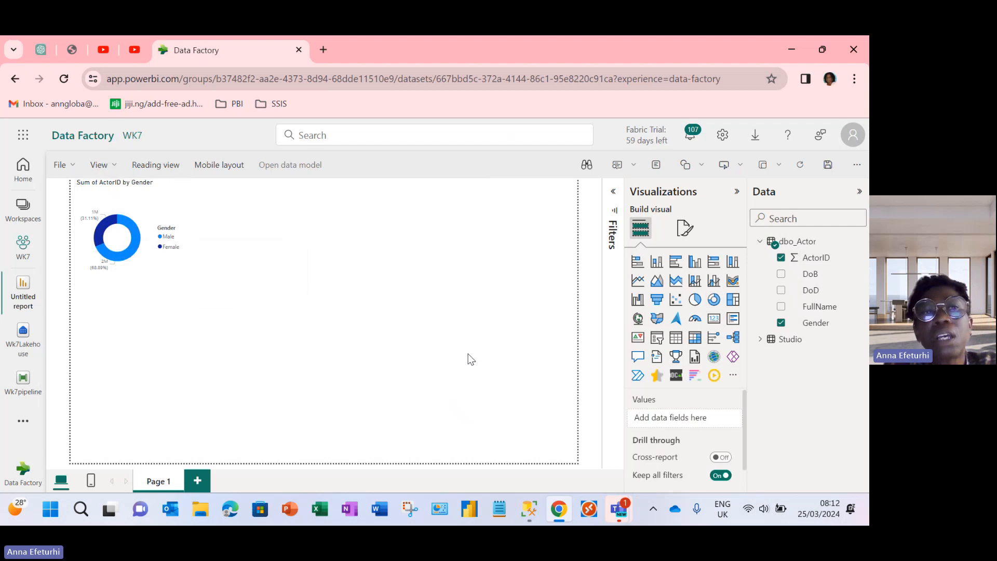
Add a scrolling ticker visual with Gender as category and ActorID as absolute measure
{"action": "left_click", "coordinate": [676, 375]}
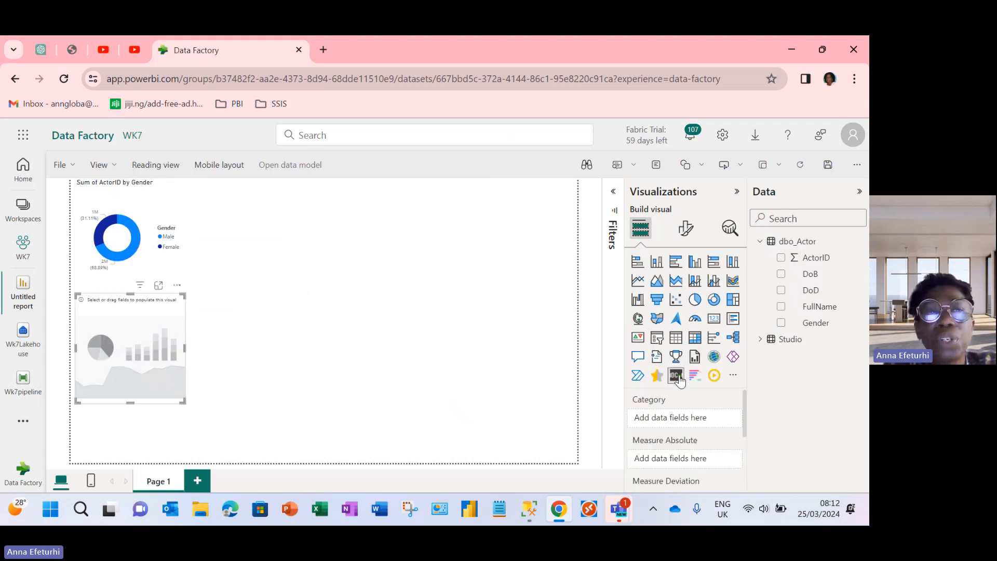
{"action": "left_click", "coordinate": [781, 258]}
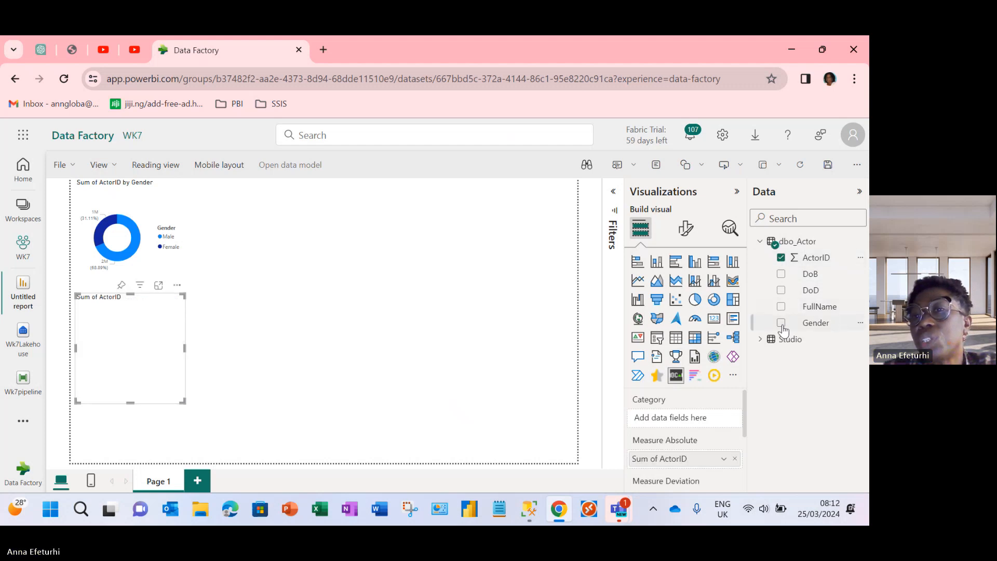
{"action": "left_click", "coordinate": [781, 323]}
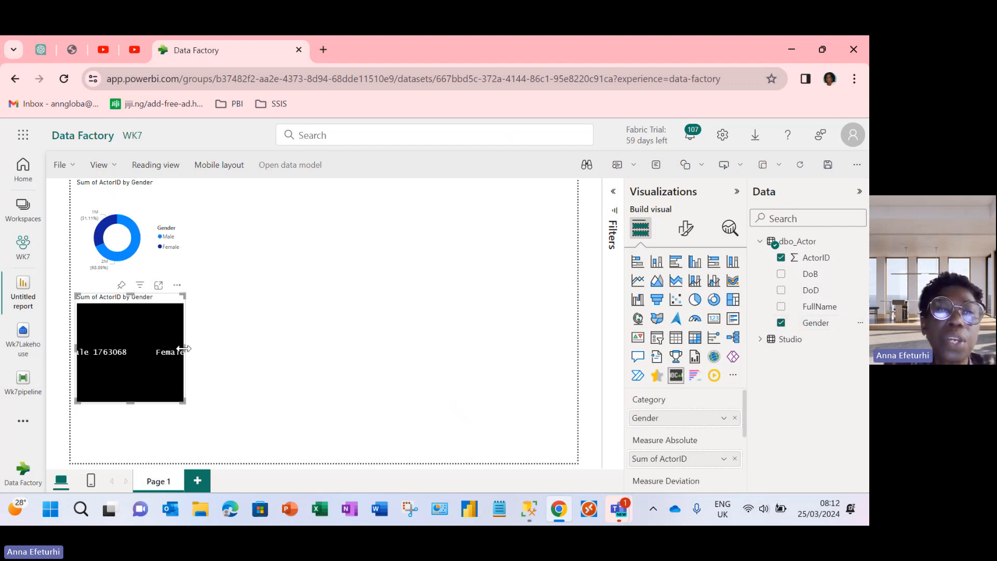
Resize the ticker visual into a thin strip spanning the report page's full width along its lower edge
{"action": "left_click_drag", "start_coordinate": [184, 344], "coordinate": [566, 364]}
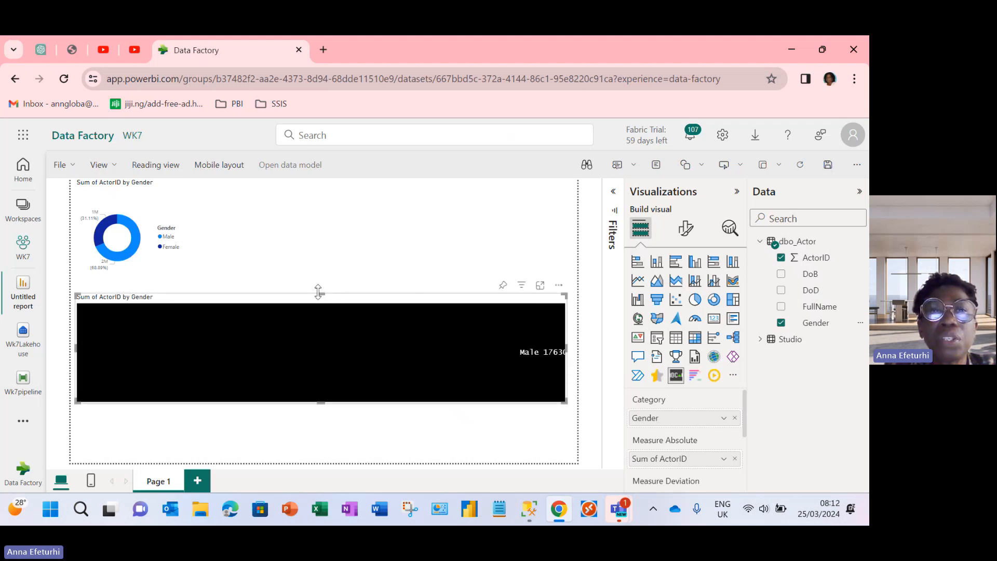
{"action": "left_click_drag", "start_coordinate": [323, 294], "coordinate": [343, 436]}
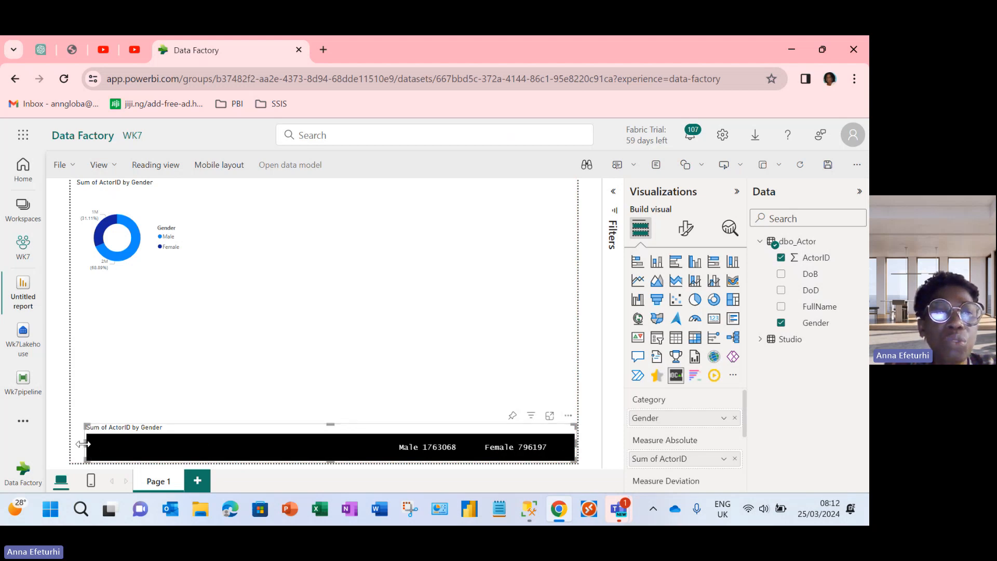
{"action": "left_click_drag", "start_coordinate": [85, 441], "coordinate": [76, 441]}
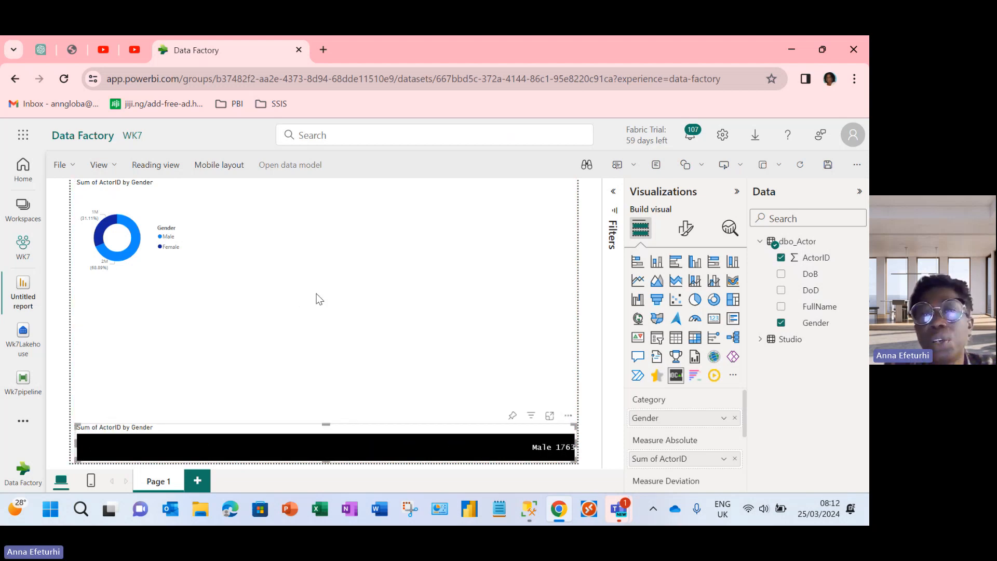
{"action": "left_click", "coordinate": [429, 287]}
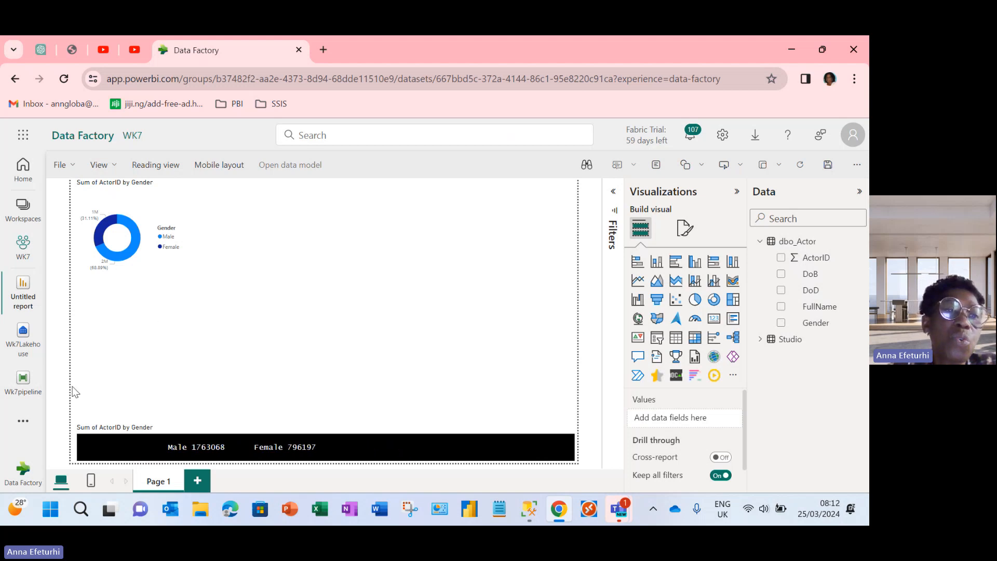
Save the report as Wk7report in the WK7 workspace
{"action": "left_click", "coordinate": [22, 389]}
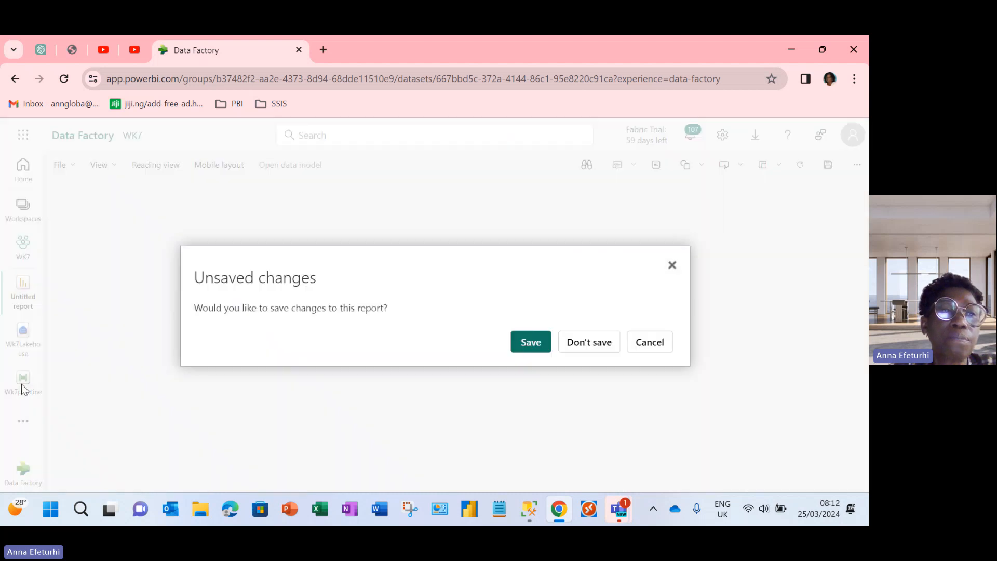
{"action": "left_click", "coordinate": [531, 343]}
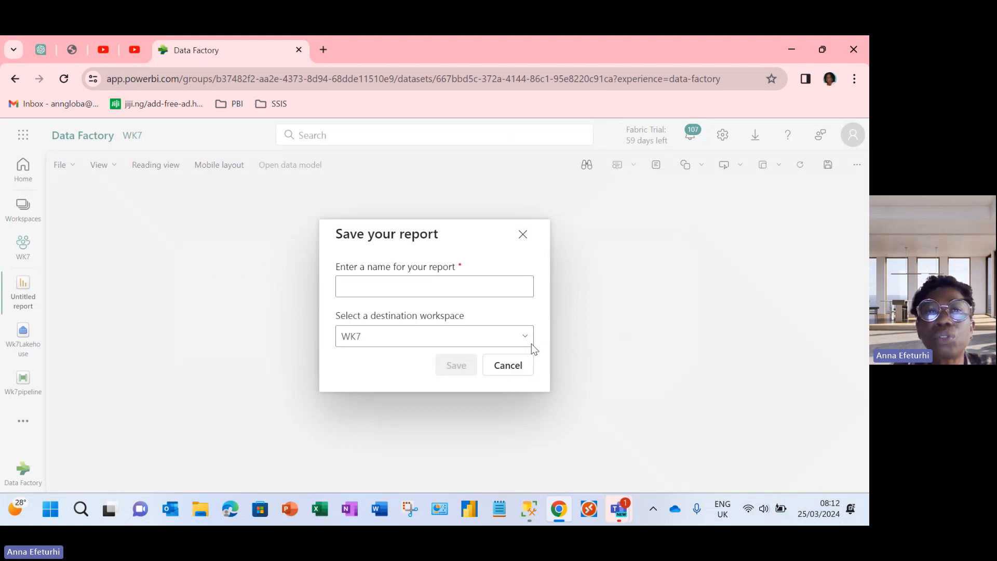
{"action": "left_click", "coordinate": [412, 292]}
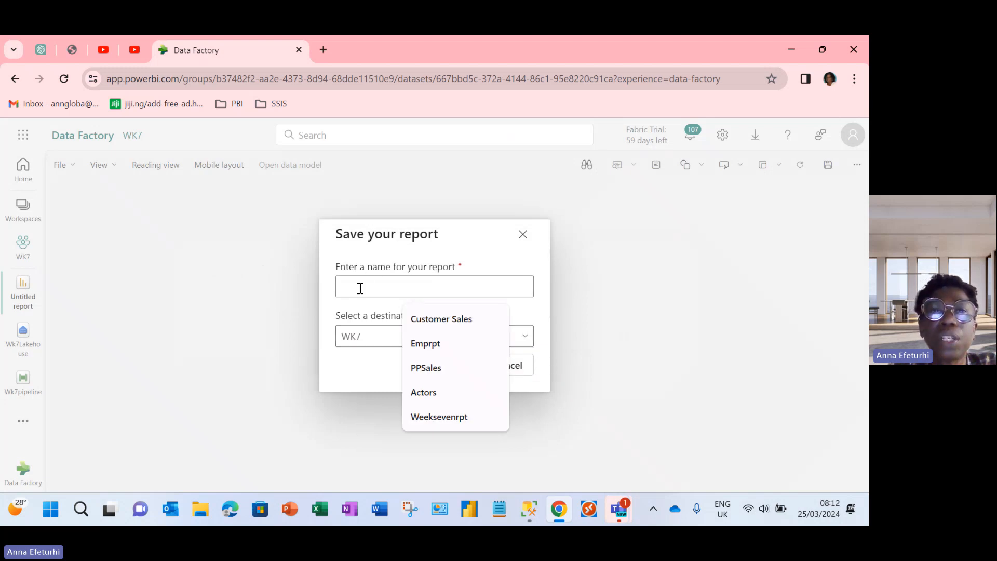
{"action": "type", "text": "W"}
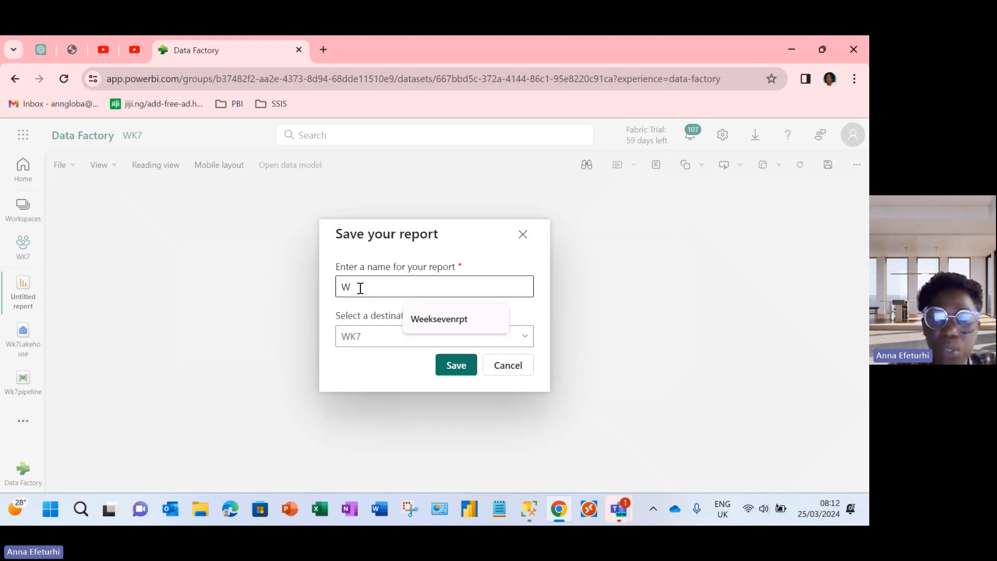
{"action": "type", "text": "k7repo"}
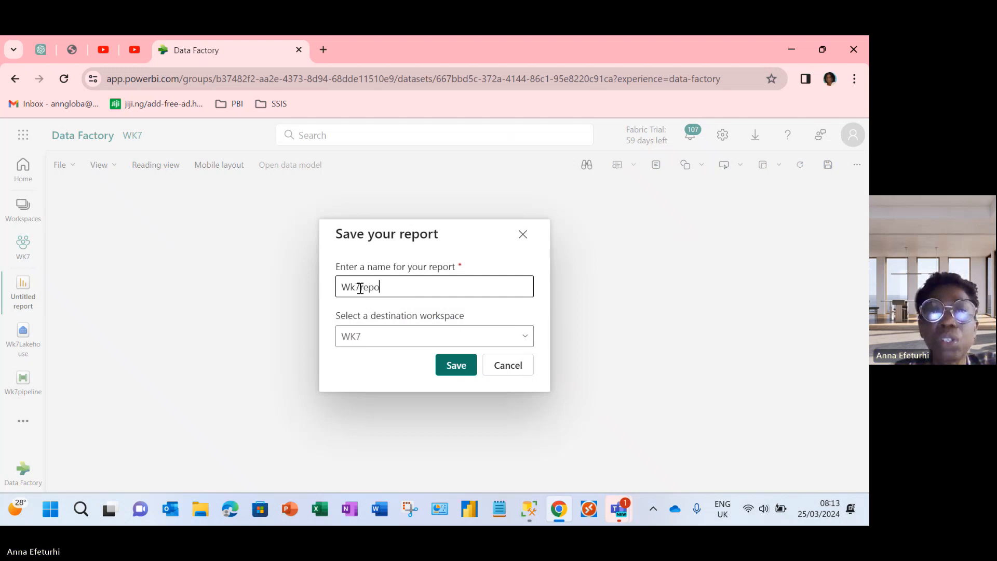
{"action": "type", "text": "r"}
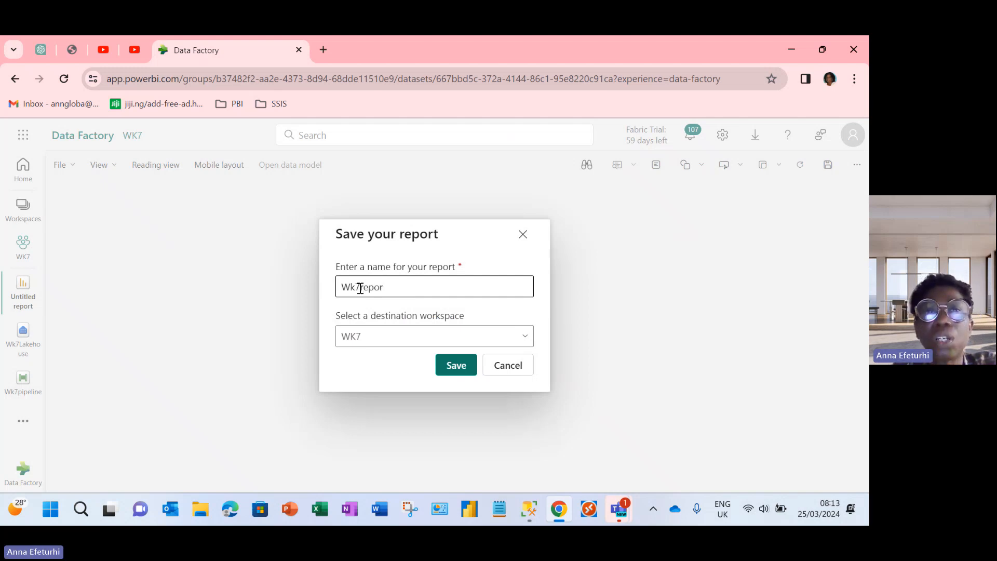
{"action": "type", "text": "t"}
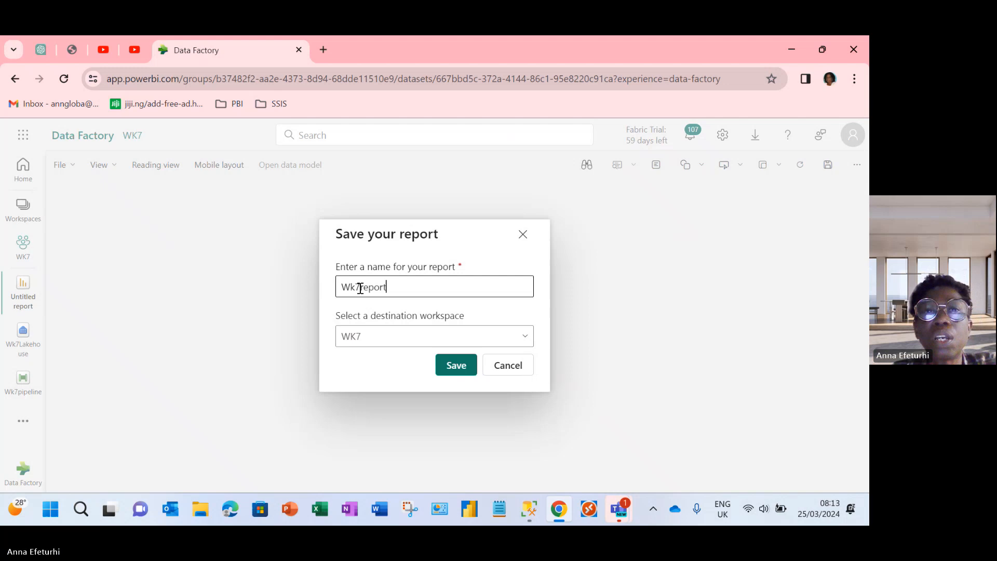
{"action": "left_click", "coordinate": [453, 366]}
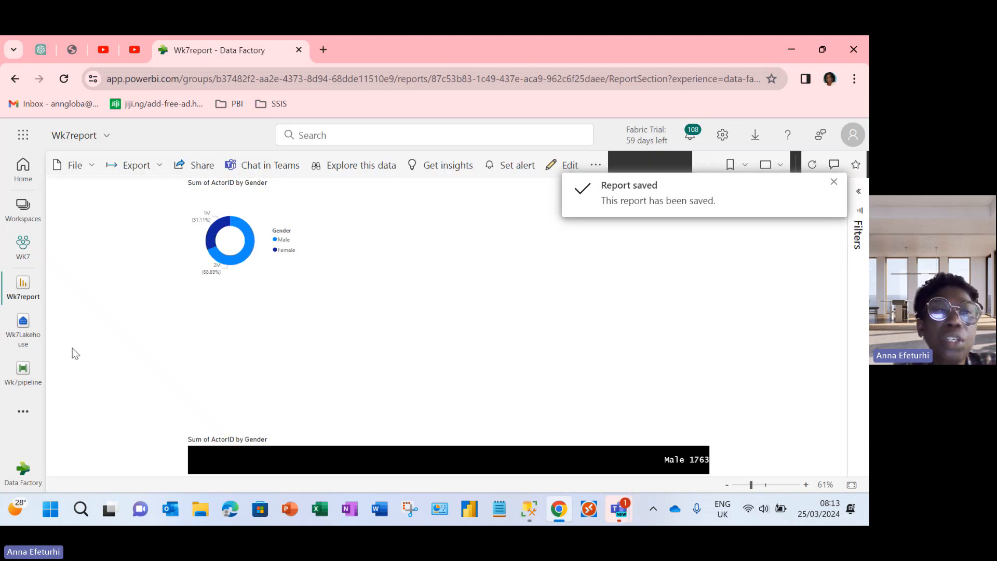
Open Wk7pipeline and check the status of its recent scheduled runs in the run history
{"action": "left_click", "coordinate": [23, 382]}
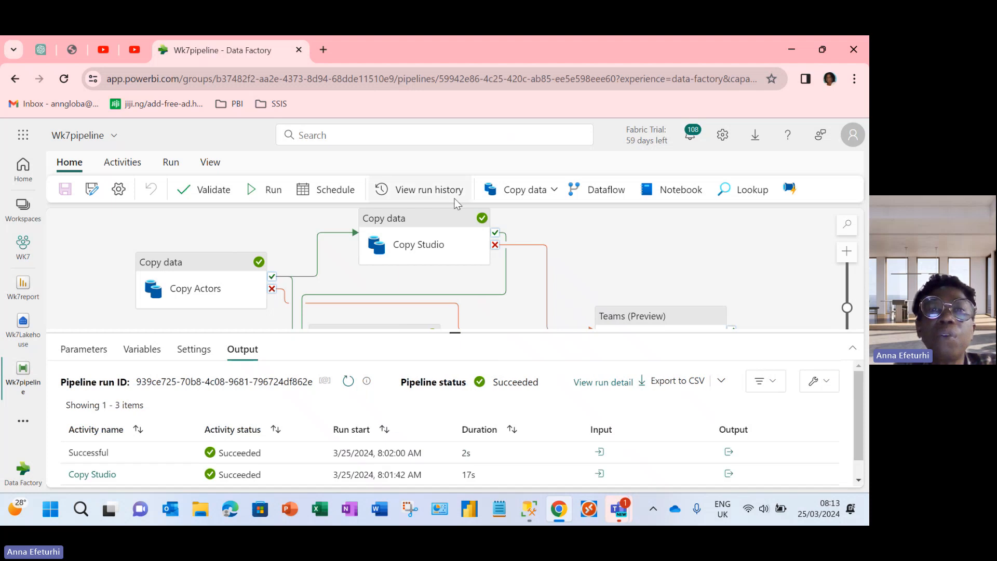
{"action": "left_click", "coordinate": [406, 191]}
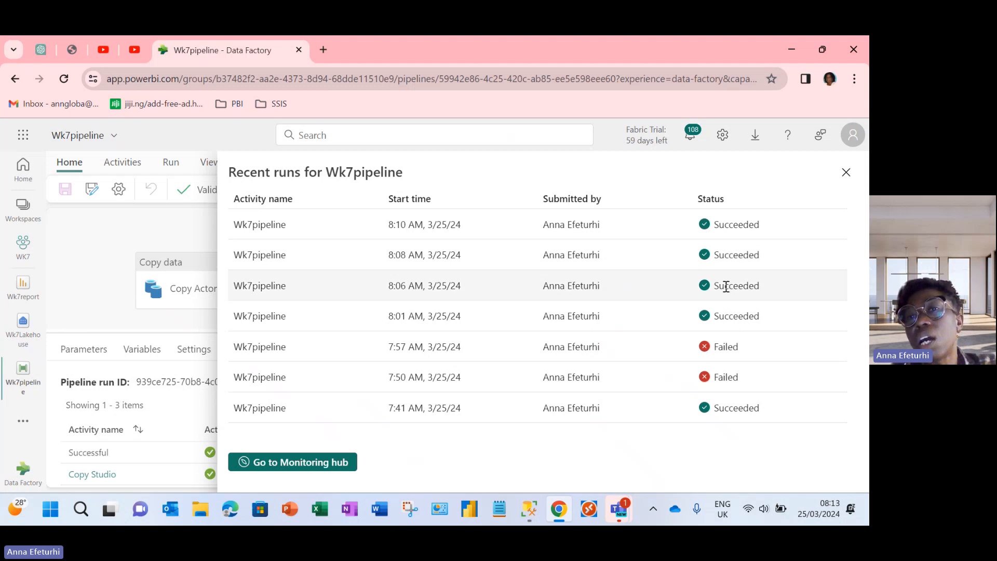
{"action": "left_click", "coordinate": [846, 173]}
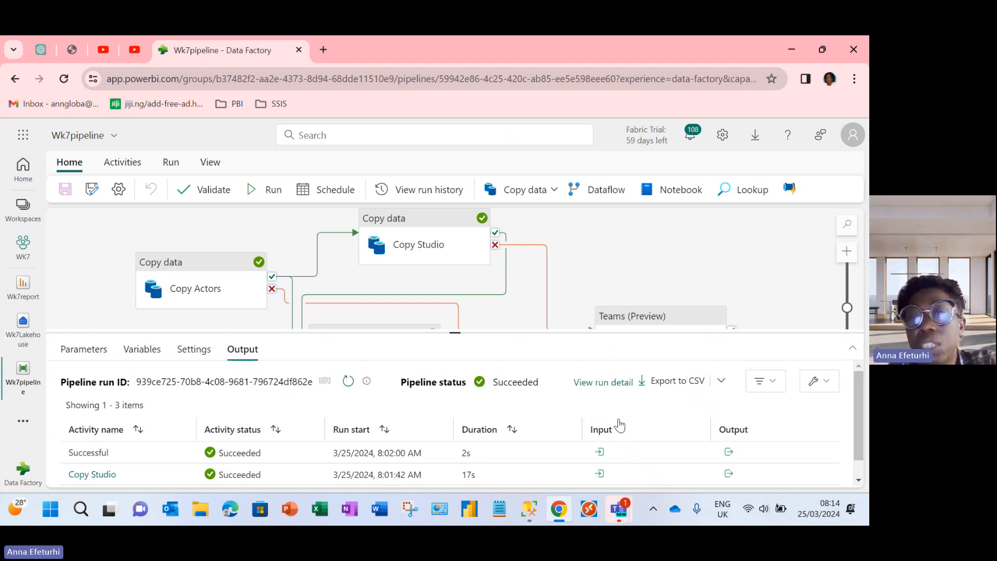
Switch to the Teams meeting window and stop sharing the screen
{"action": "mouse_move", "coordinate": [628, 516]}
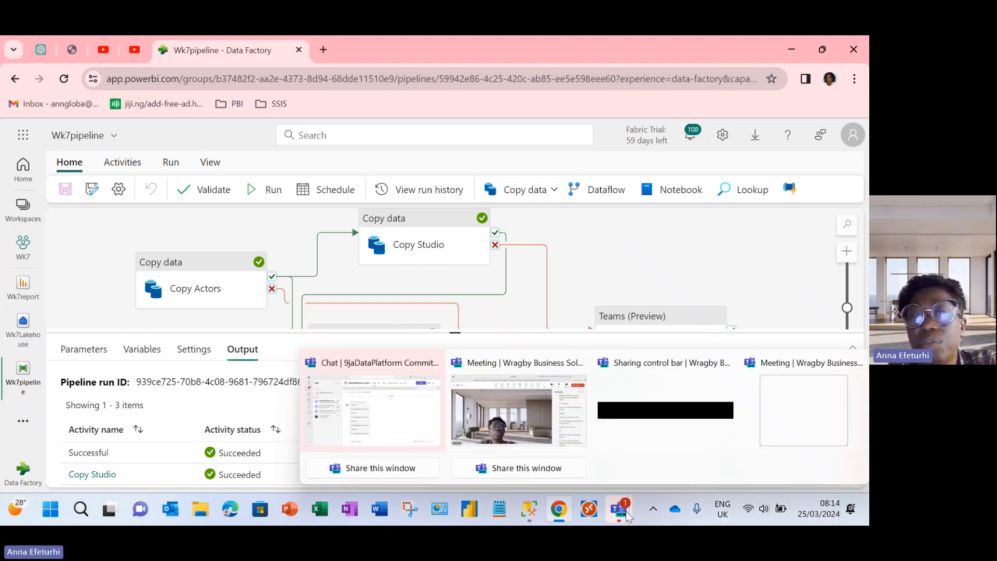
{"action": "left_click", "coordinate": [546, 440]}
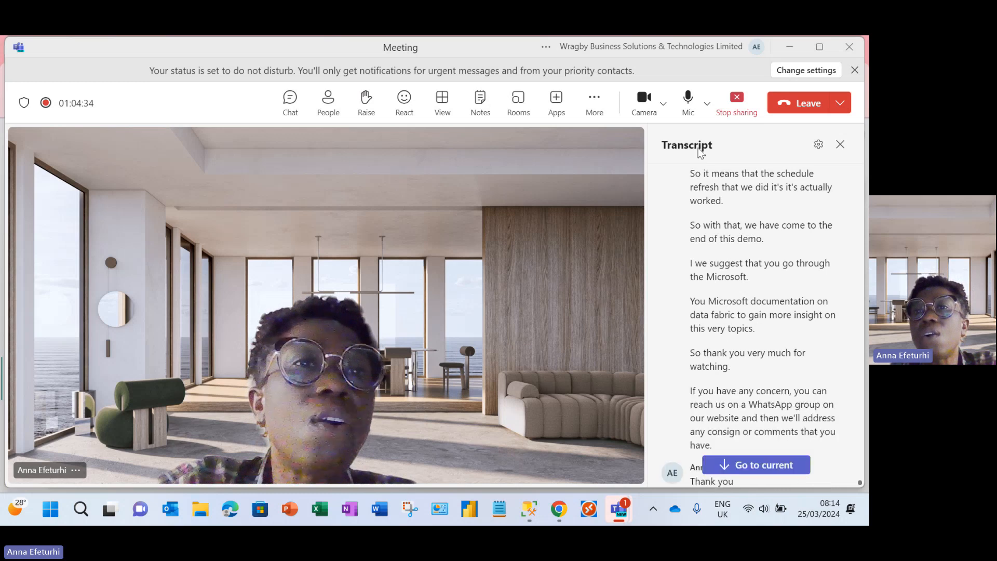
{"action": "left_click", "coordinate": [738, 100]}
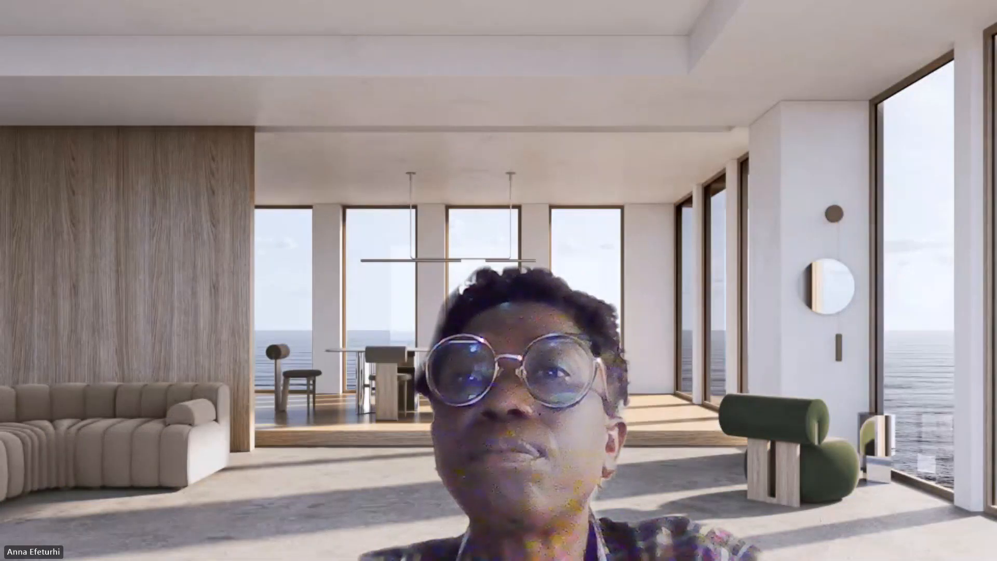